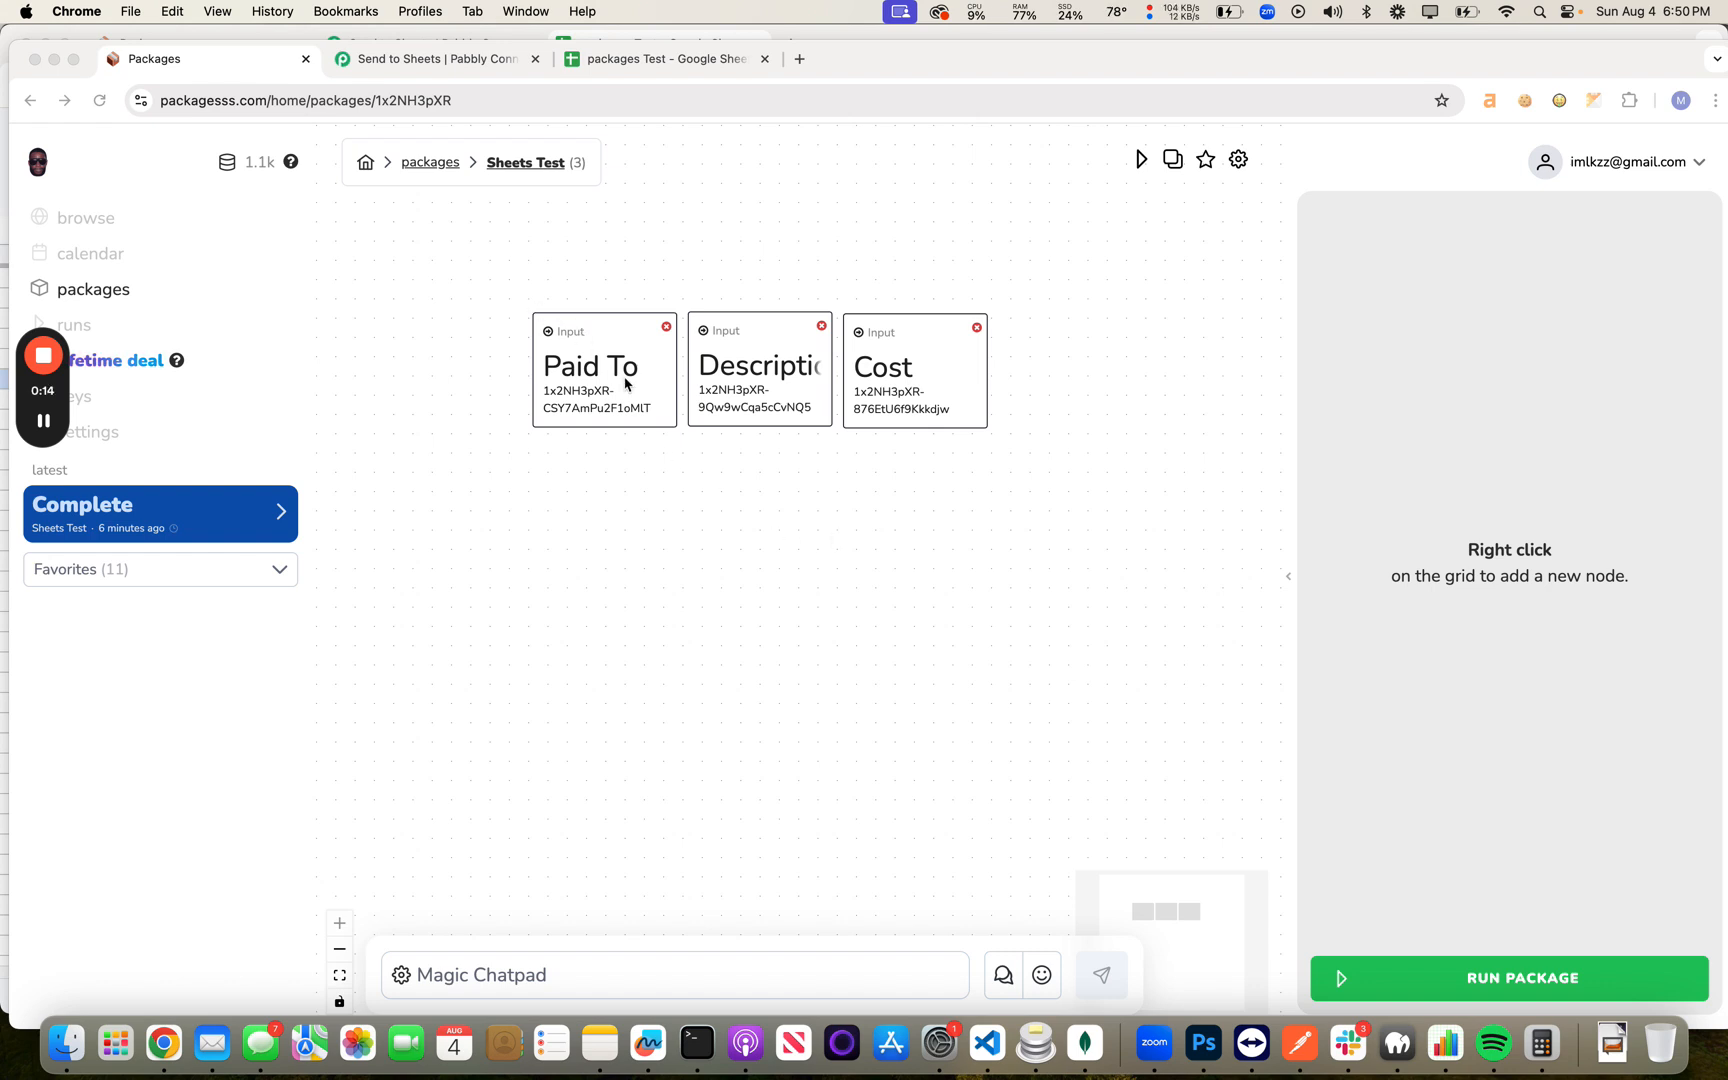
Step: Review the settings of the Paid To input node
right_click(666, 500)
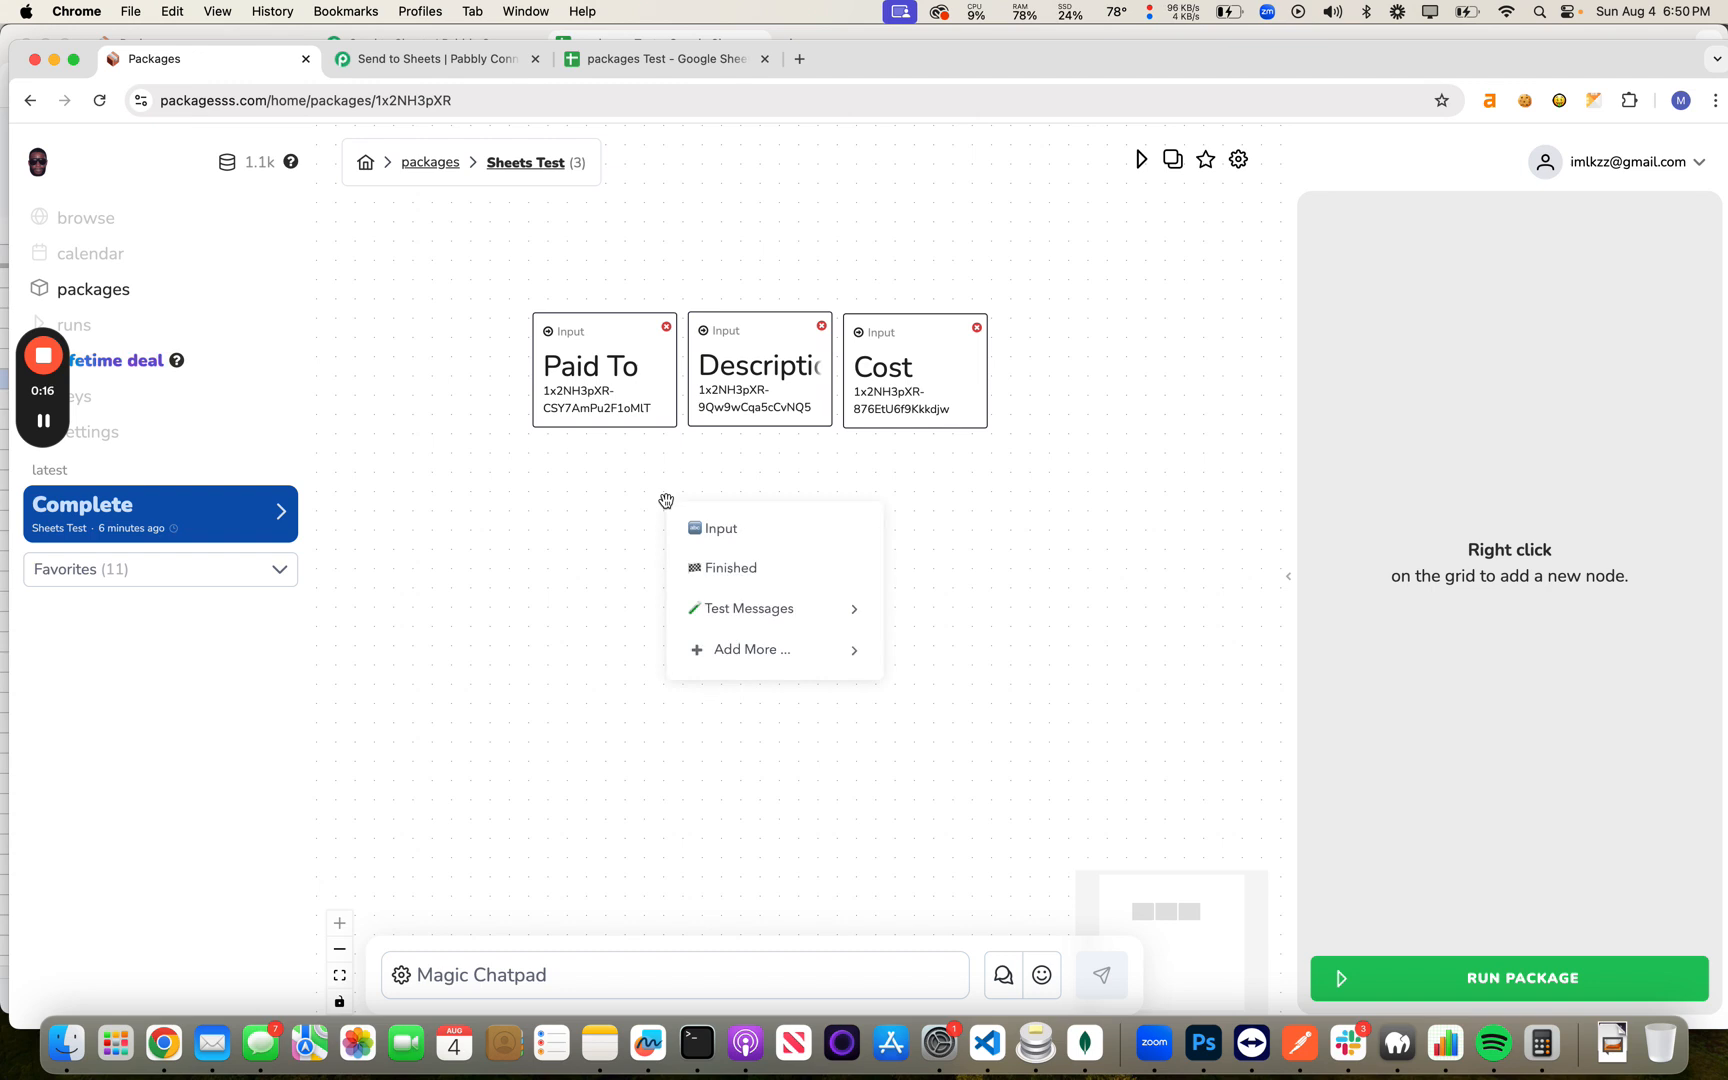
click(740, 538)
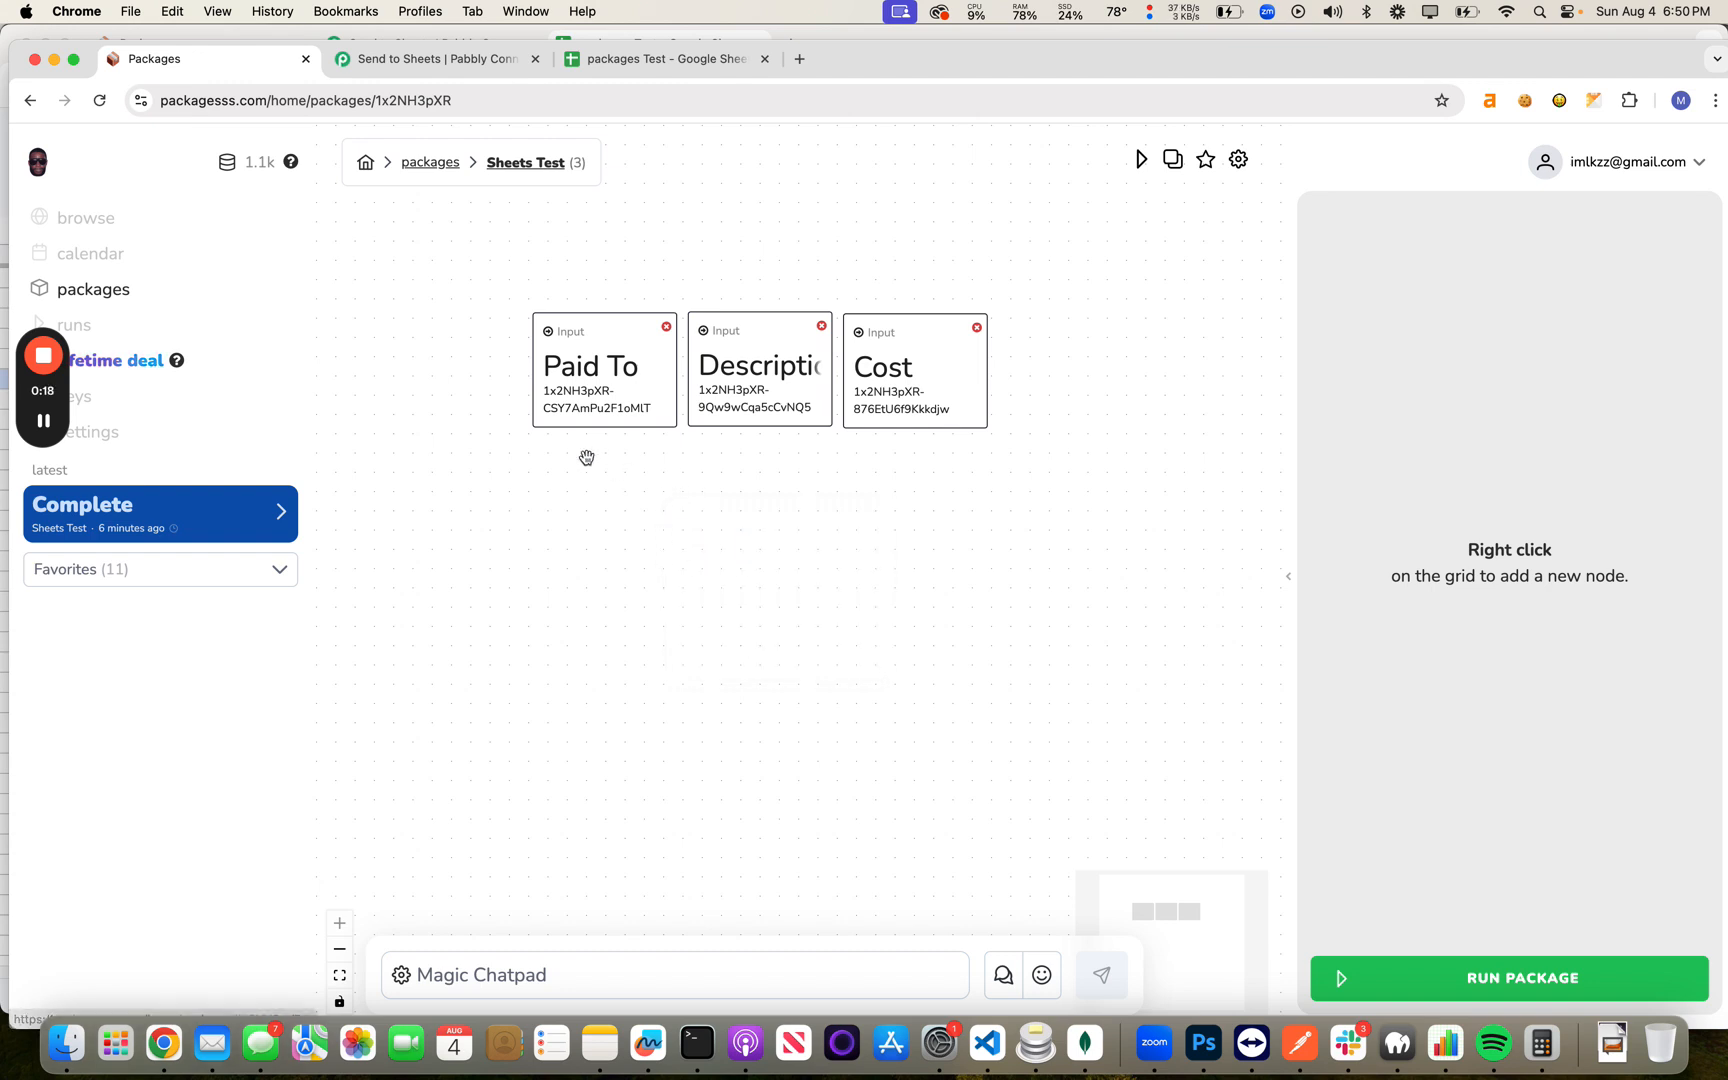
click(585, 382)
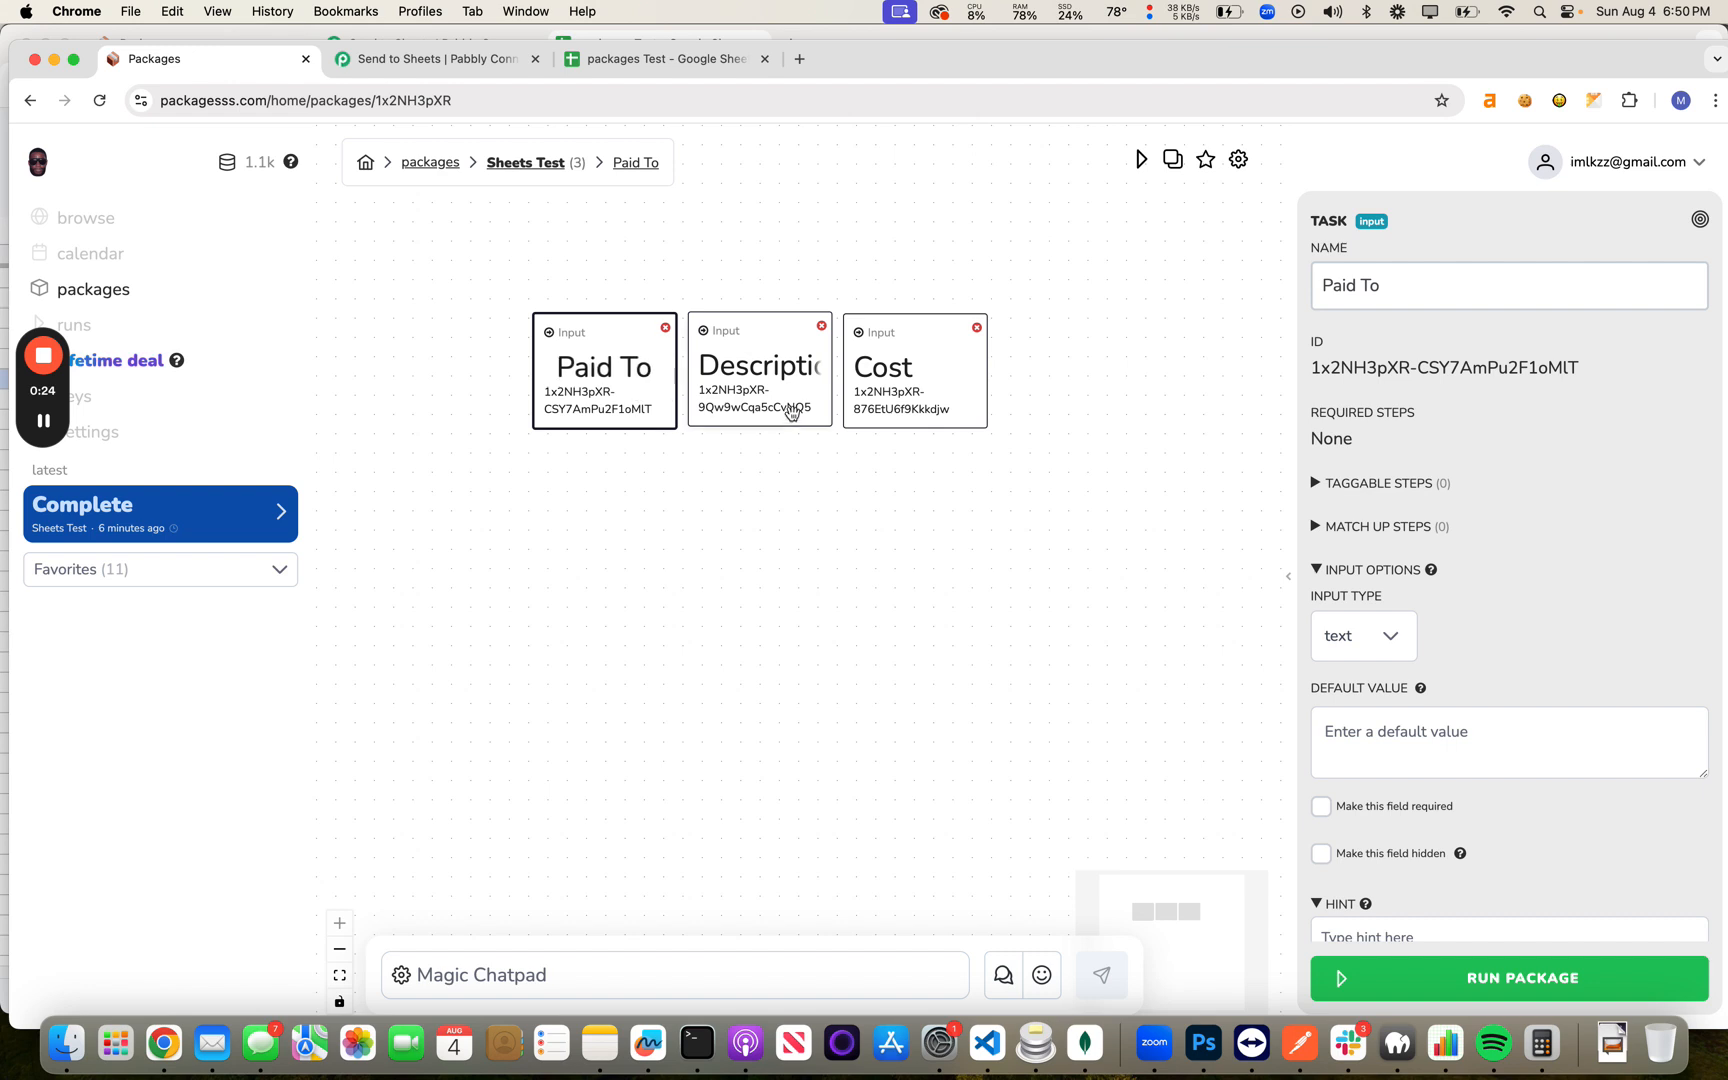
click(668, 507)
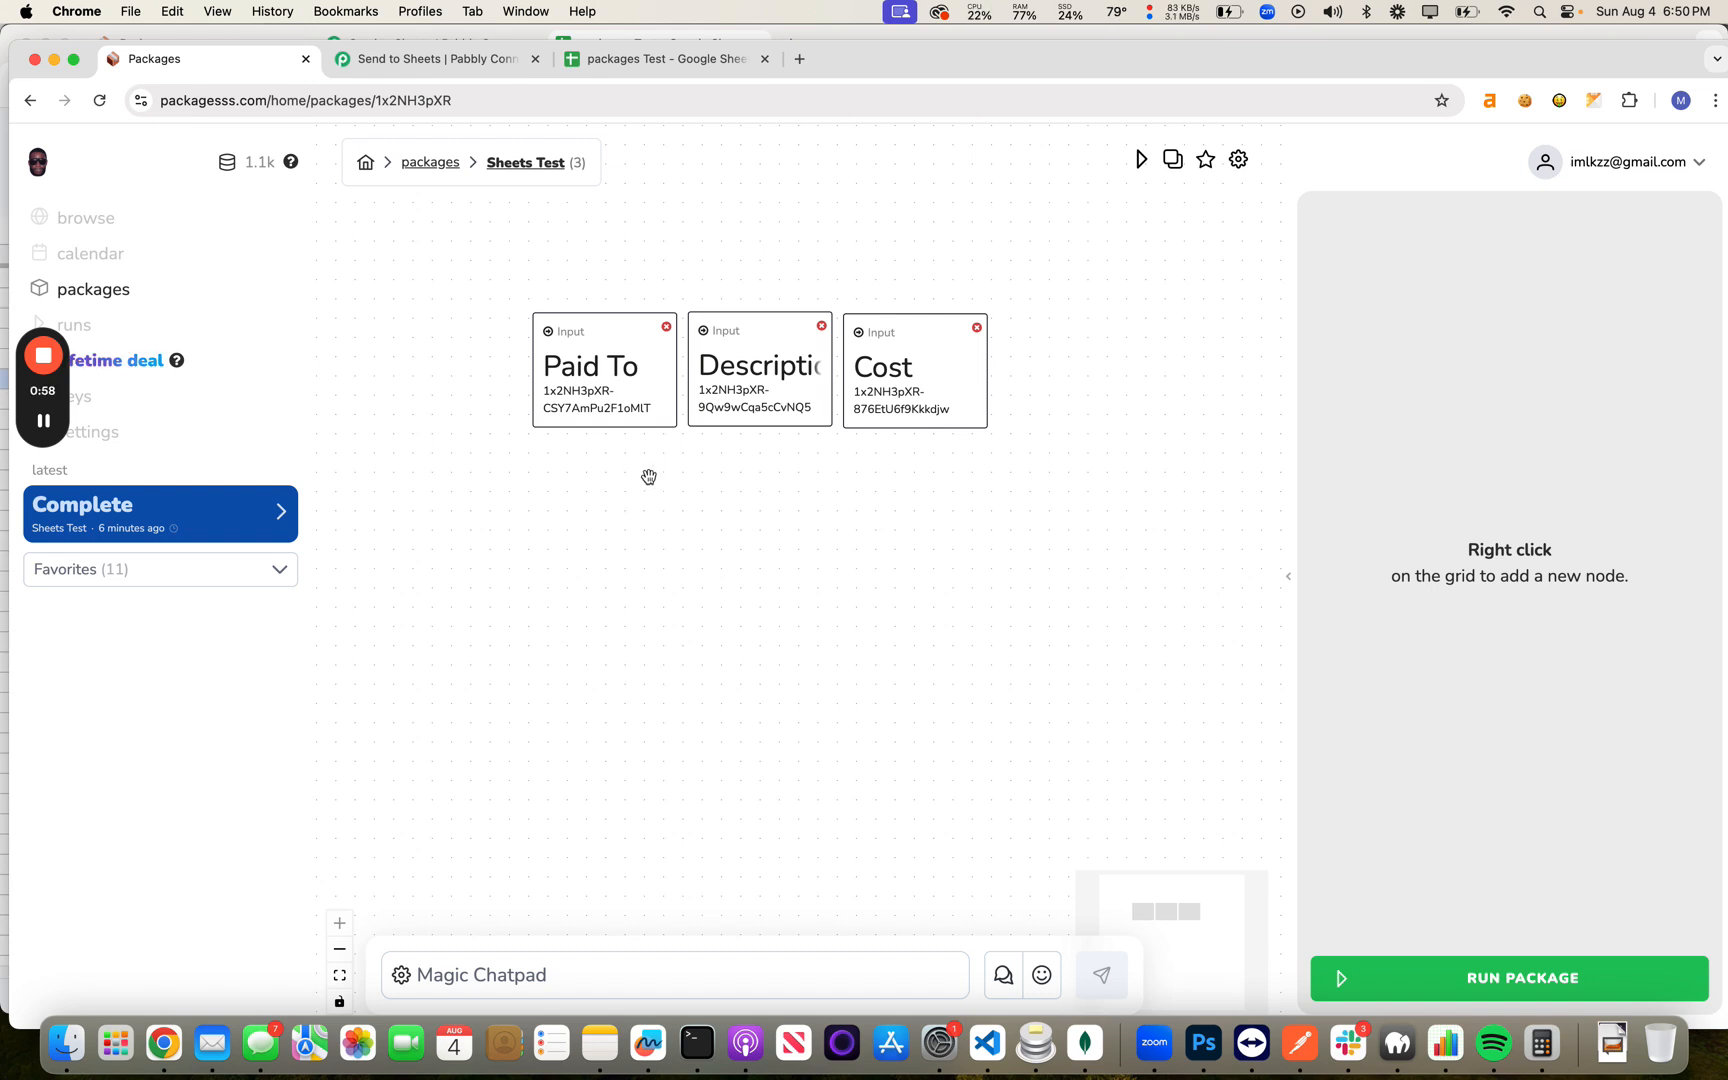
Step: Add a Package node below the input nodes and assign it the Pabbly Connect Webhook package
right_click(626, 624)
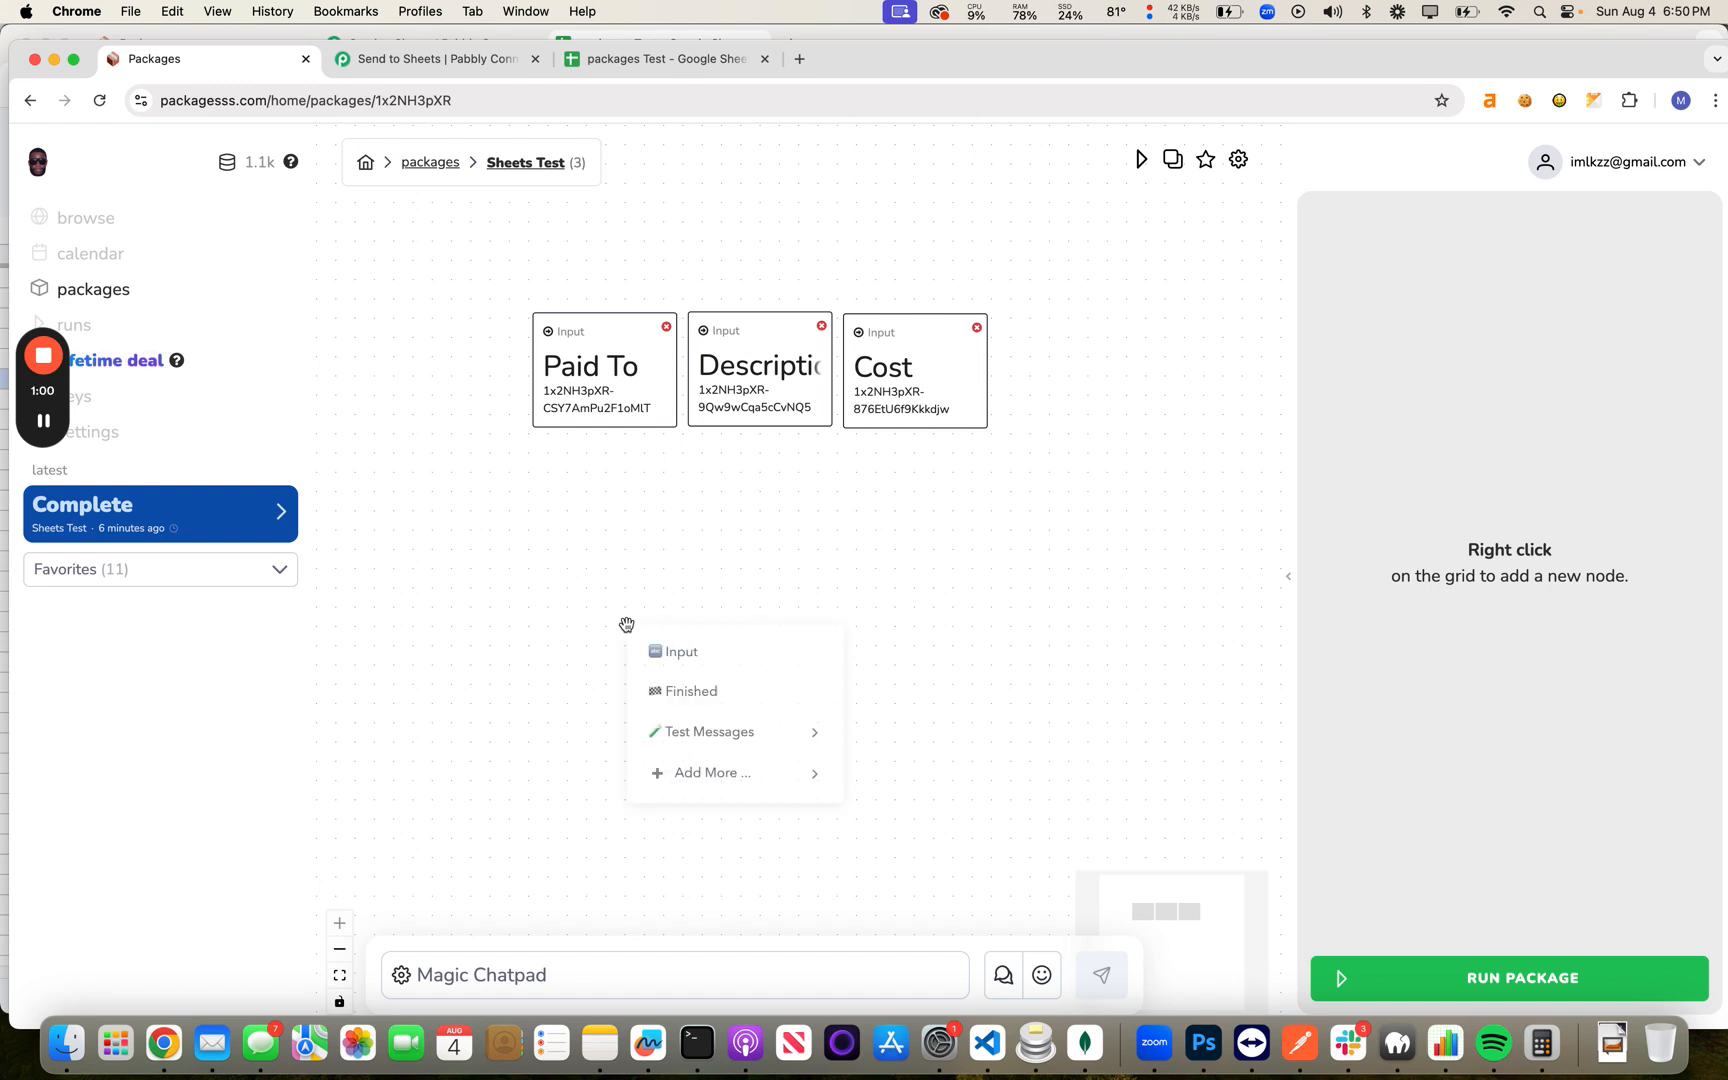
mouse_move(706, 775)
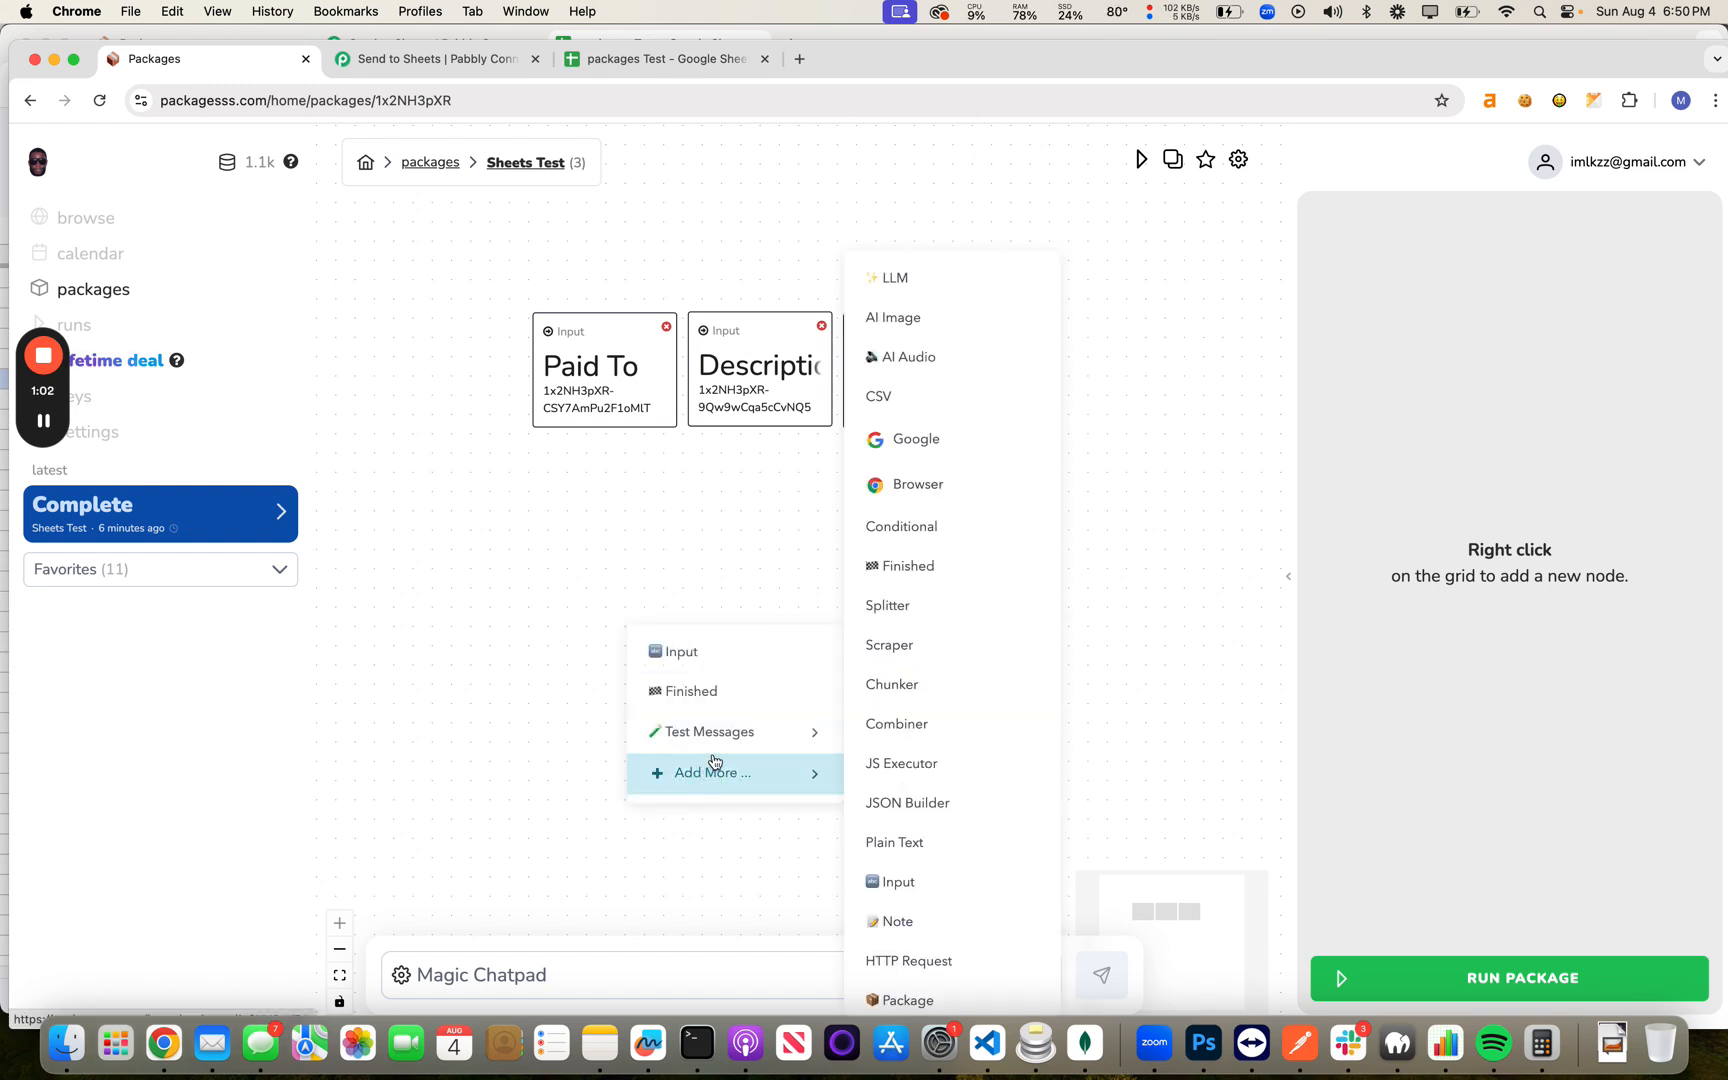
click(905, 1000)
drag(679, 668, 628, 669)
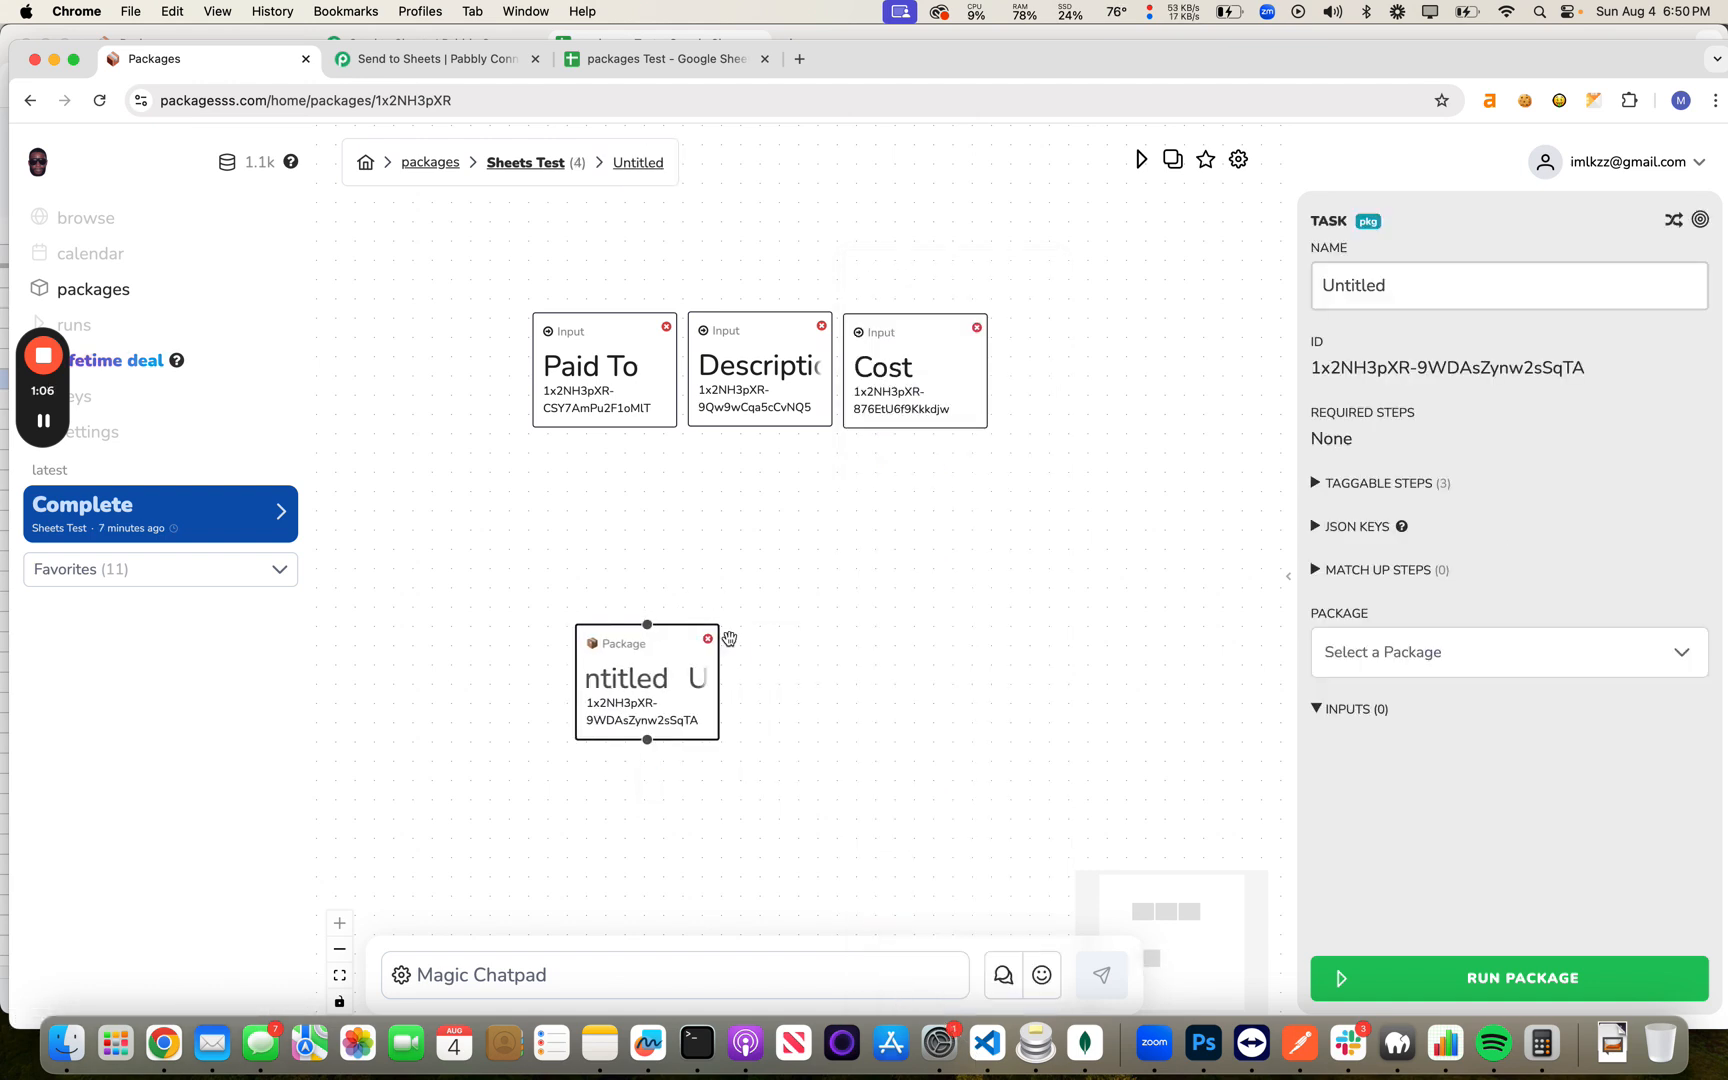
click(1435, 668)
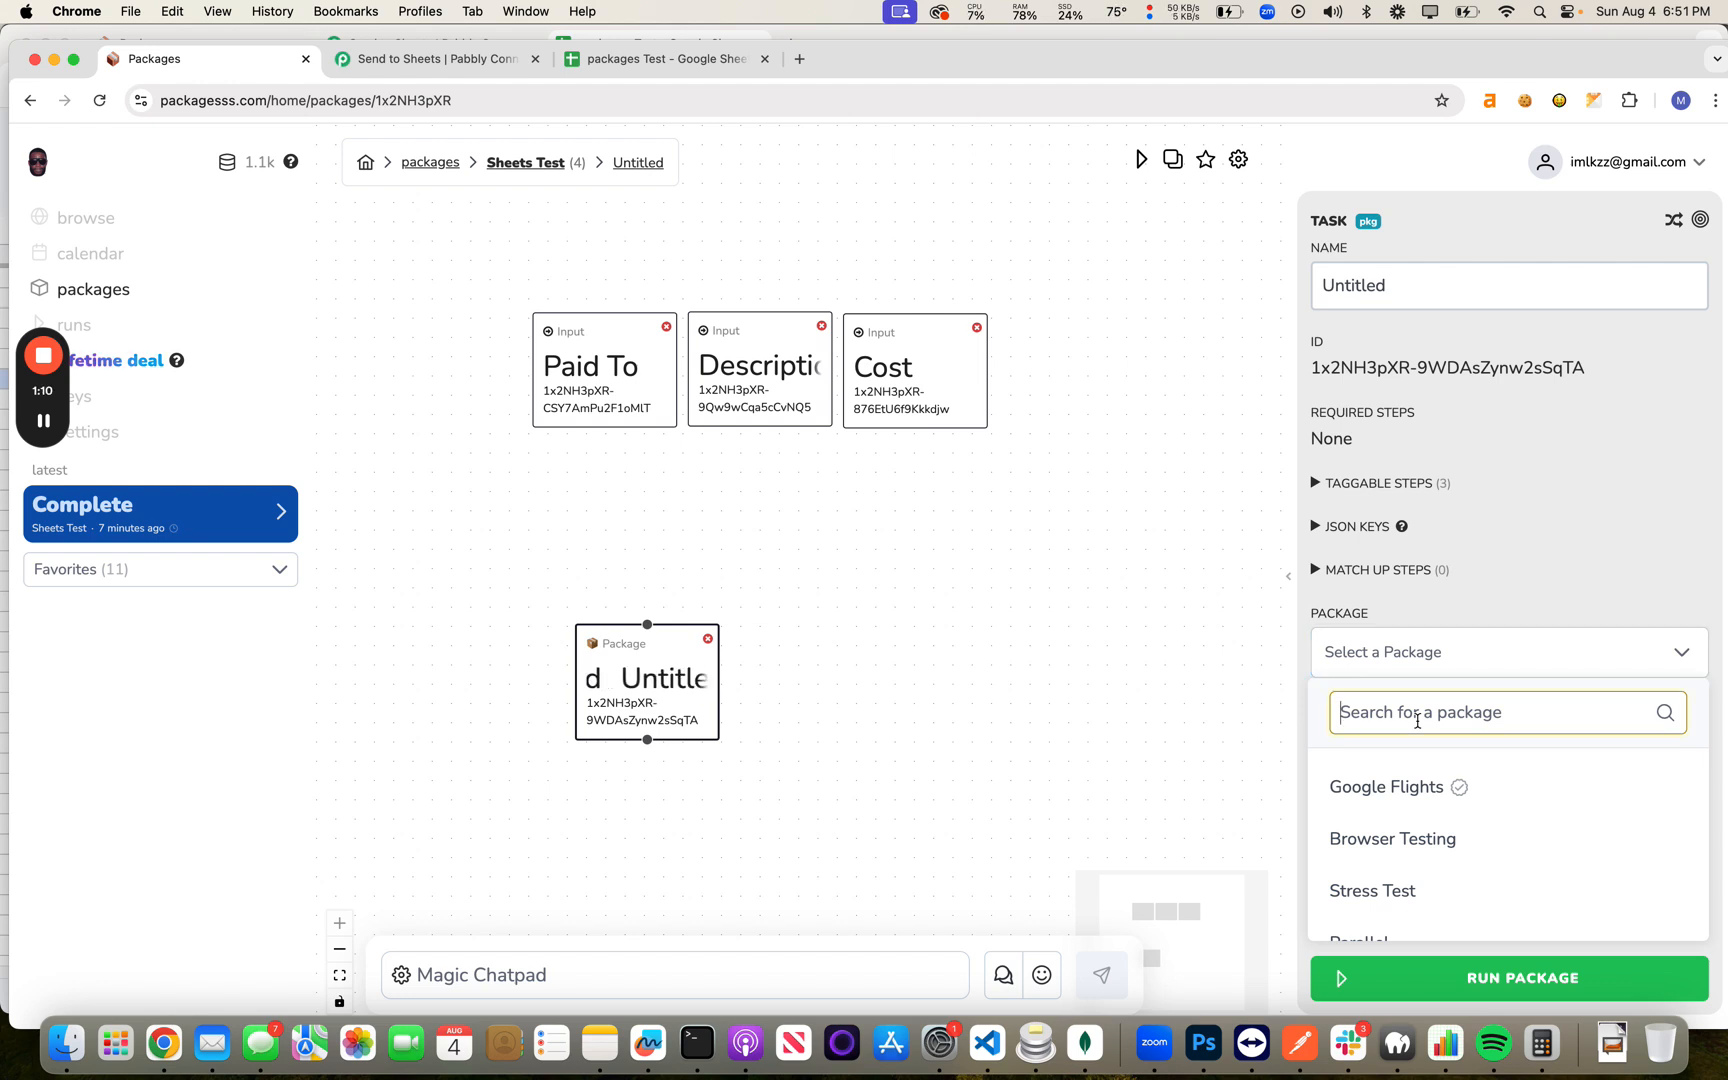
text(Pabbl)
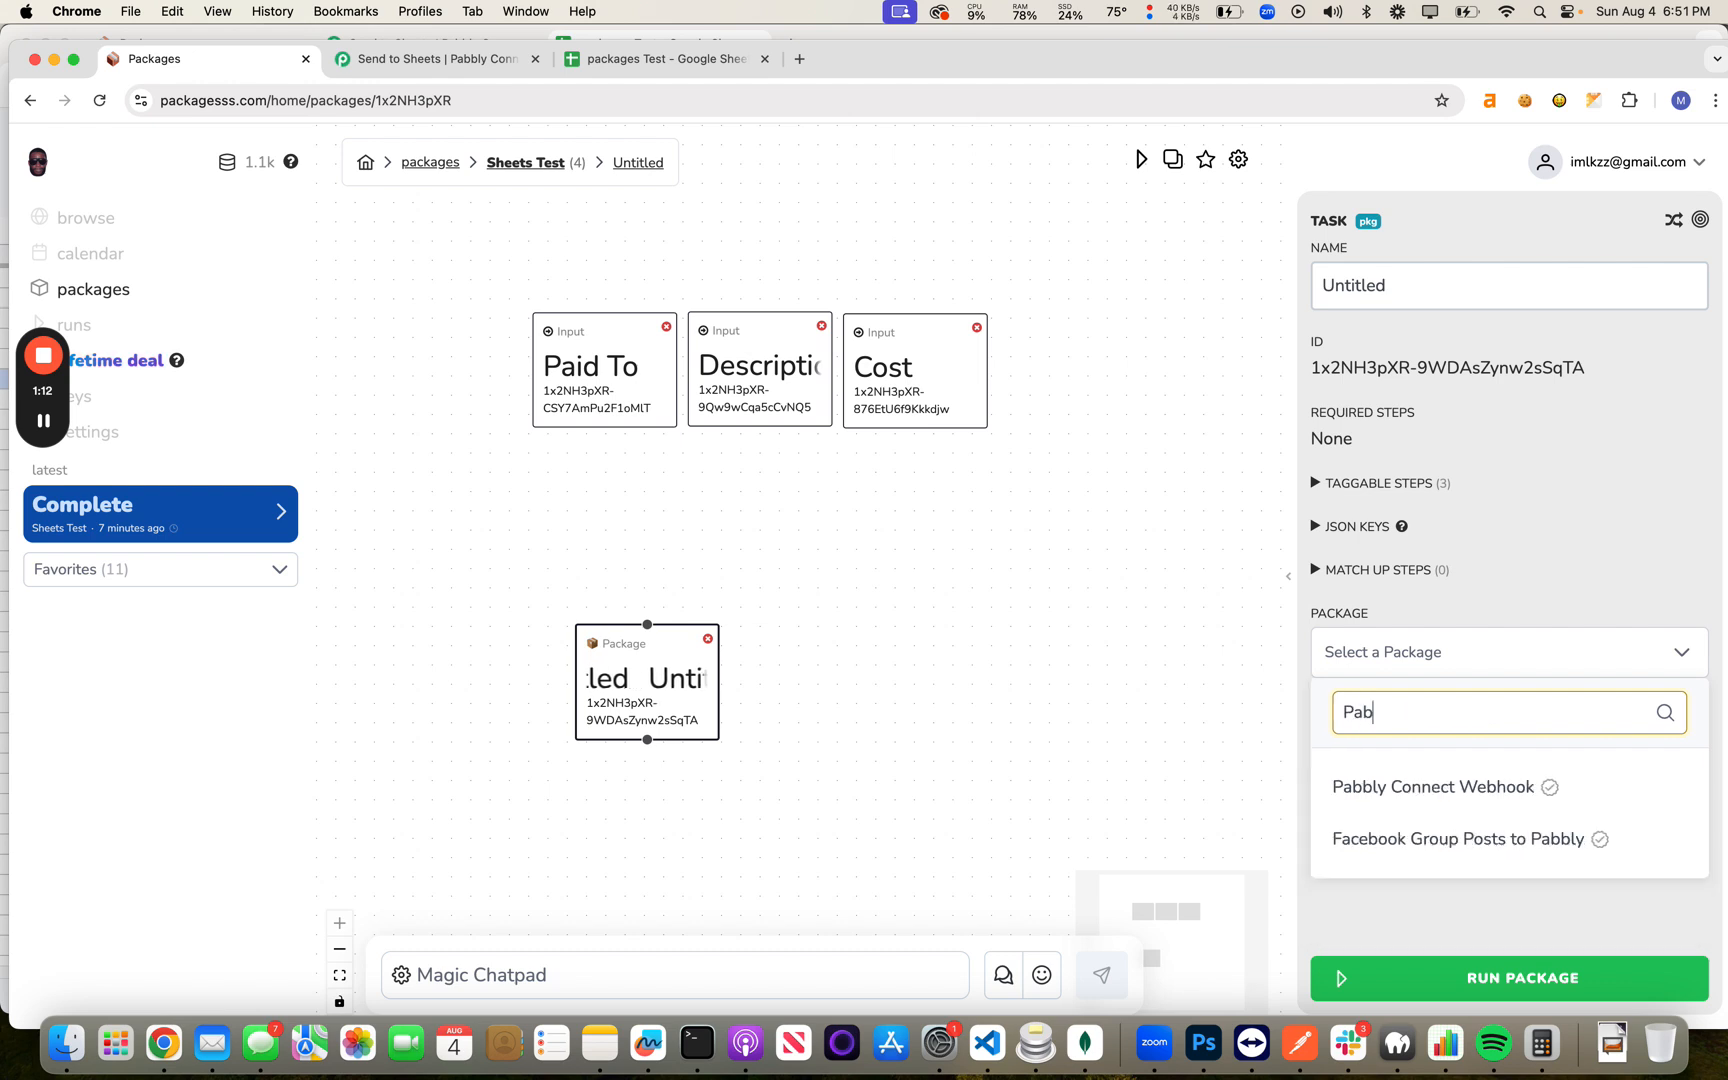
click(1410, 786)
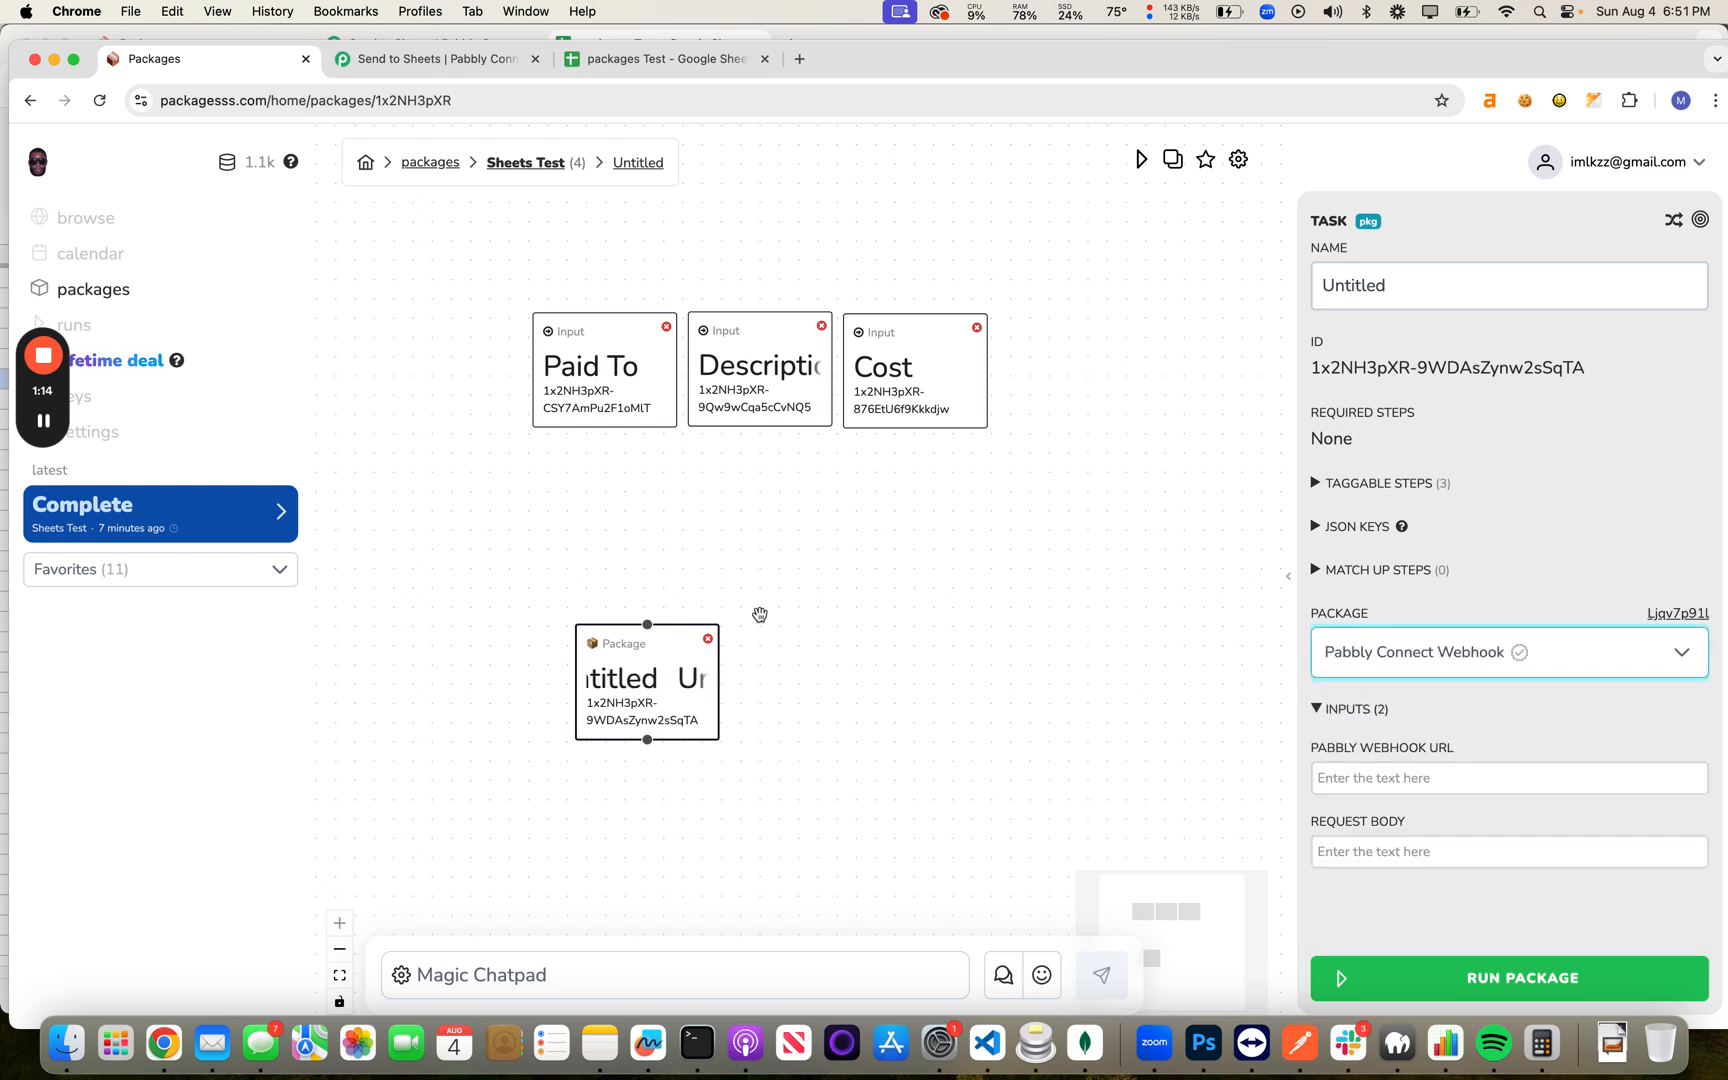
drag(659, 680, 682, 747)
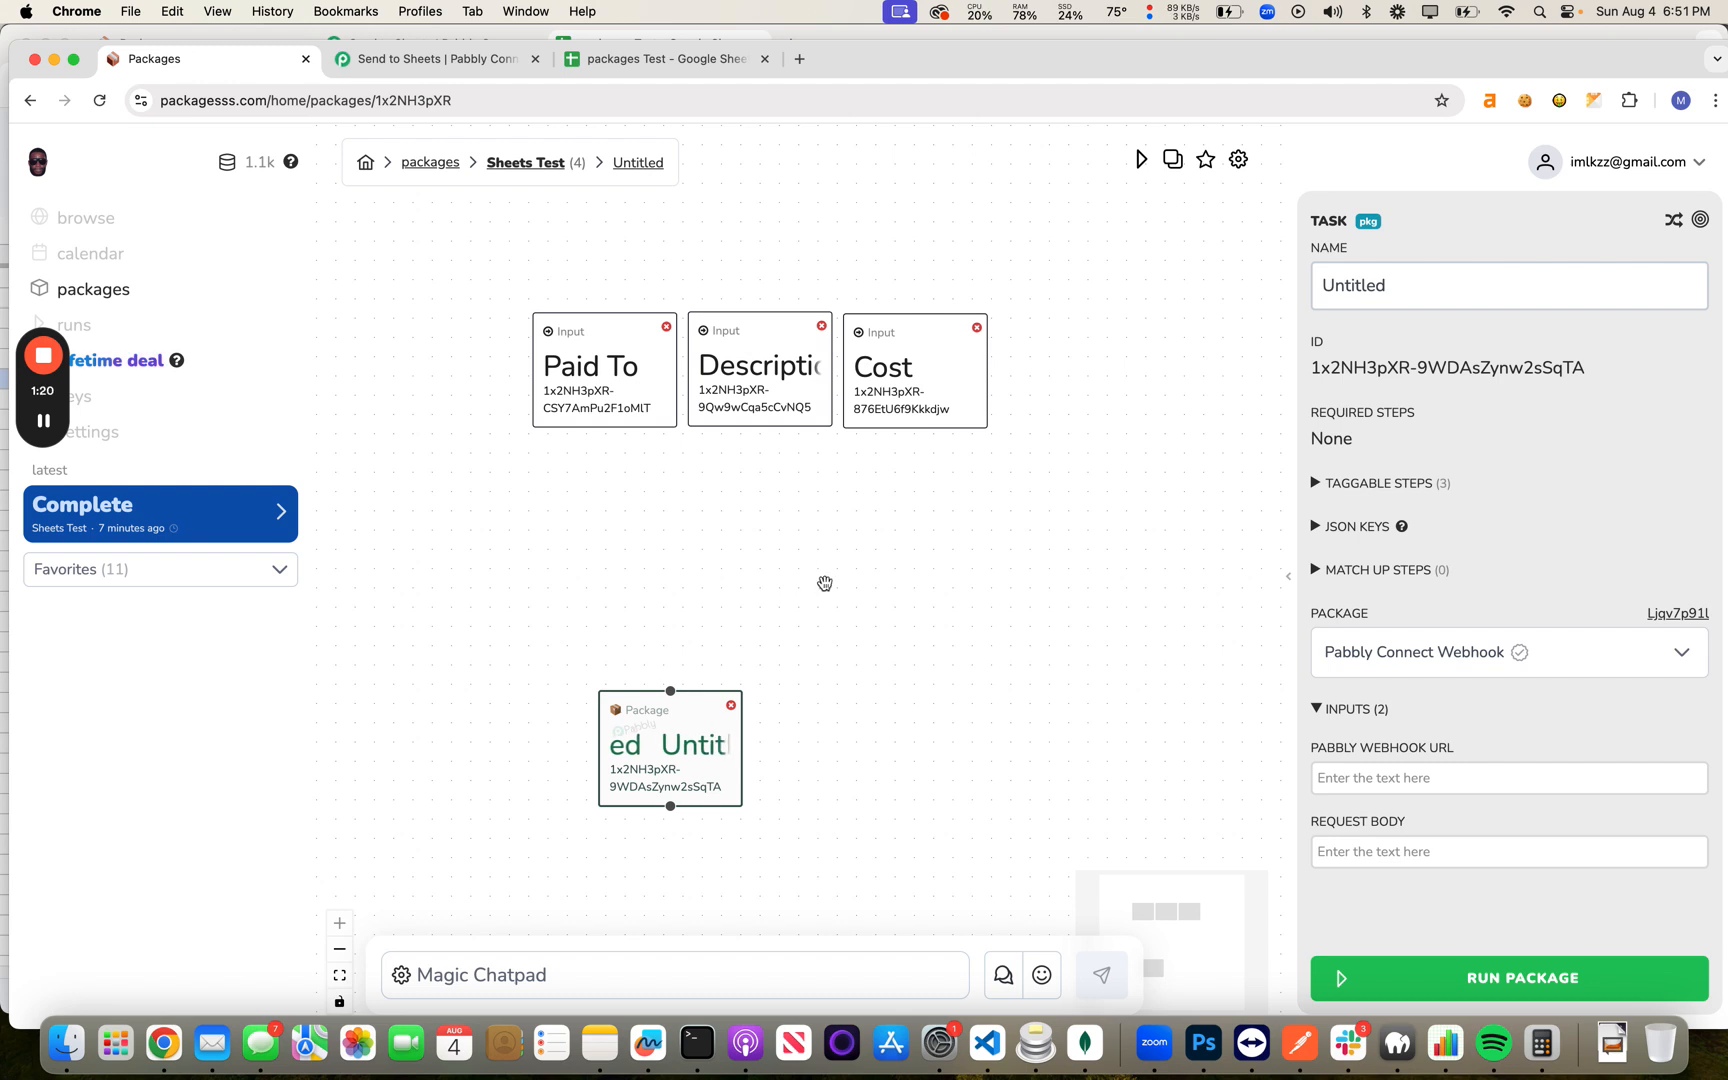
Step: Add a Finished node beside the Package node and name it Final Step
right_click(849, 603)
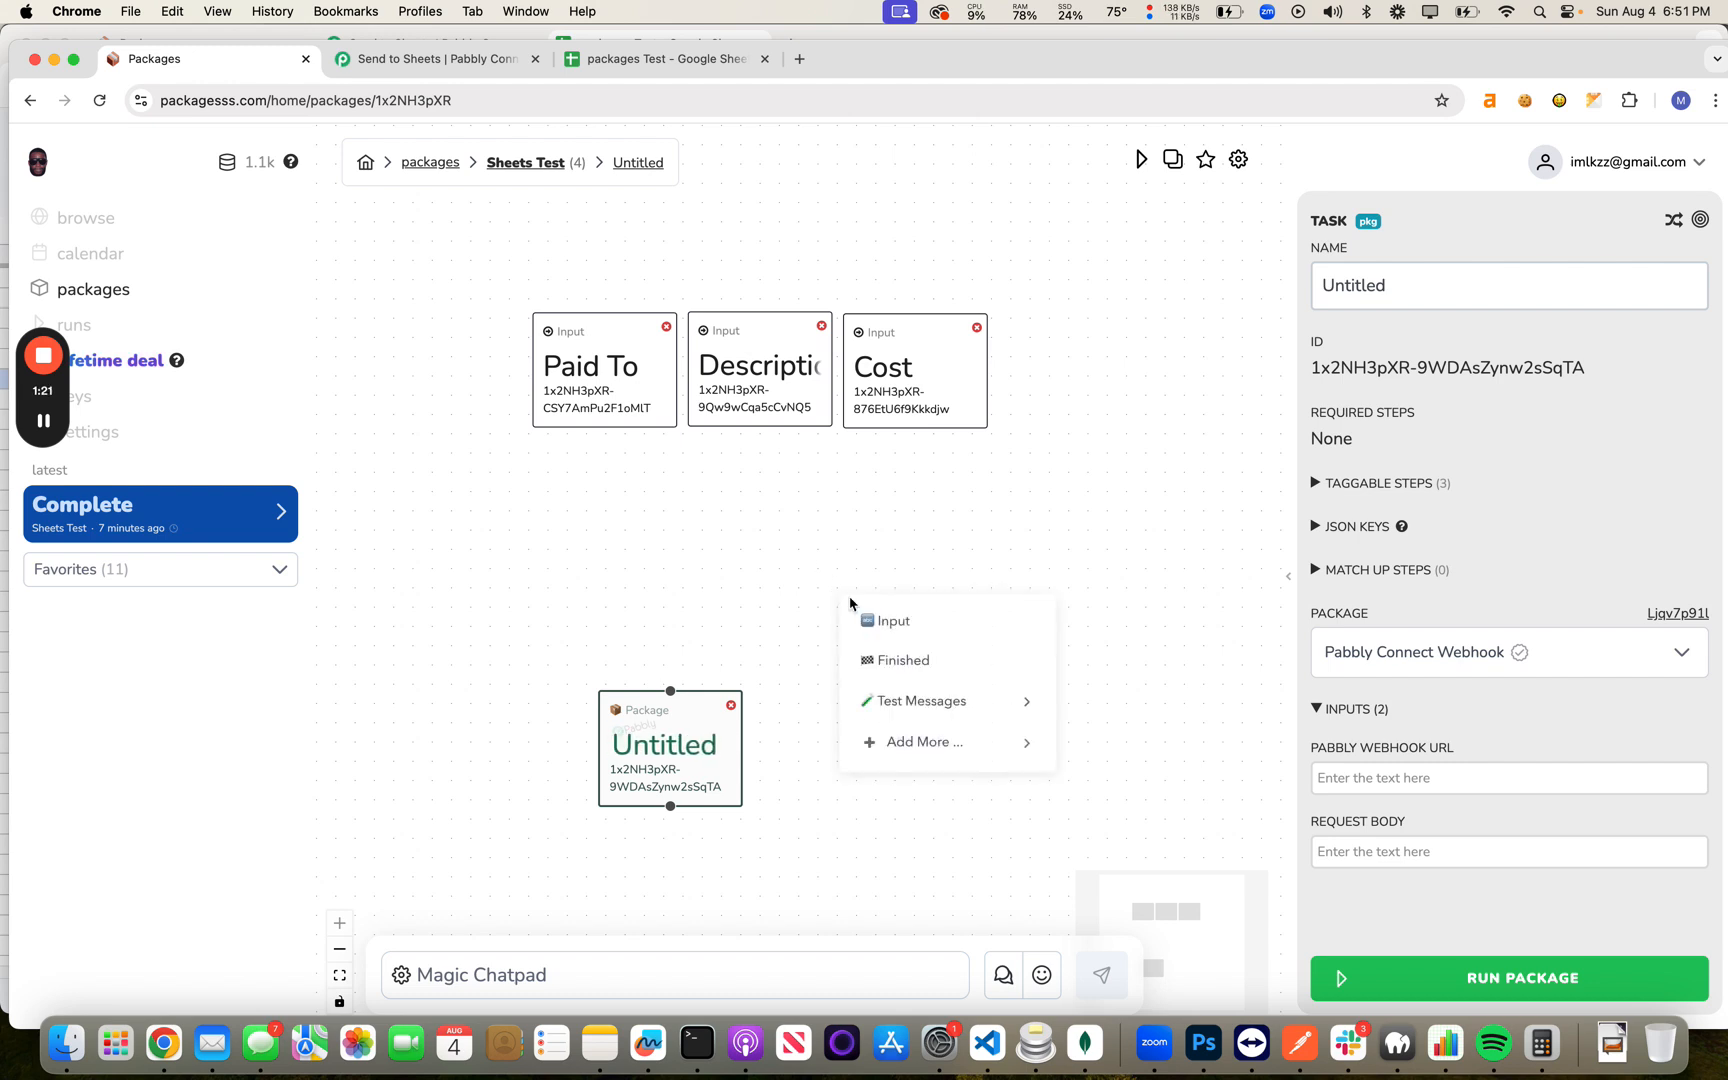
click(928, 660)
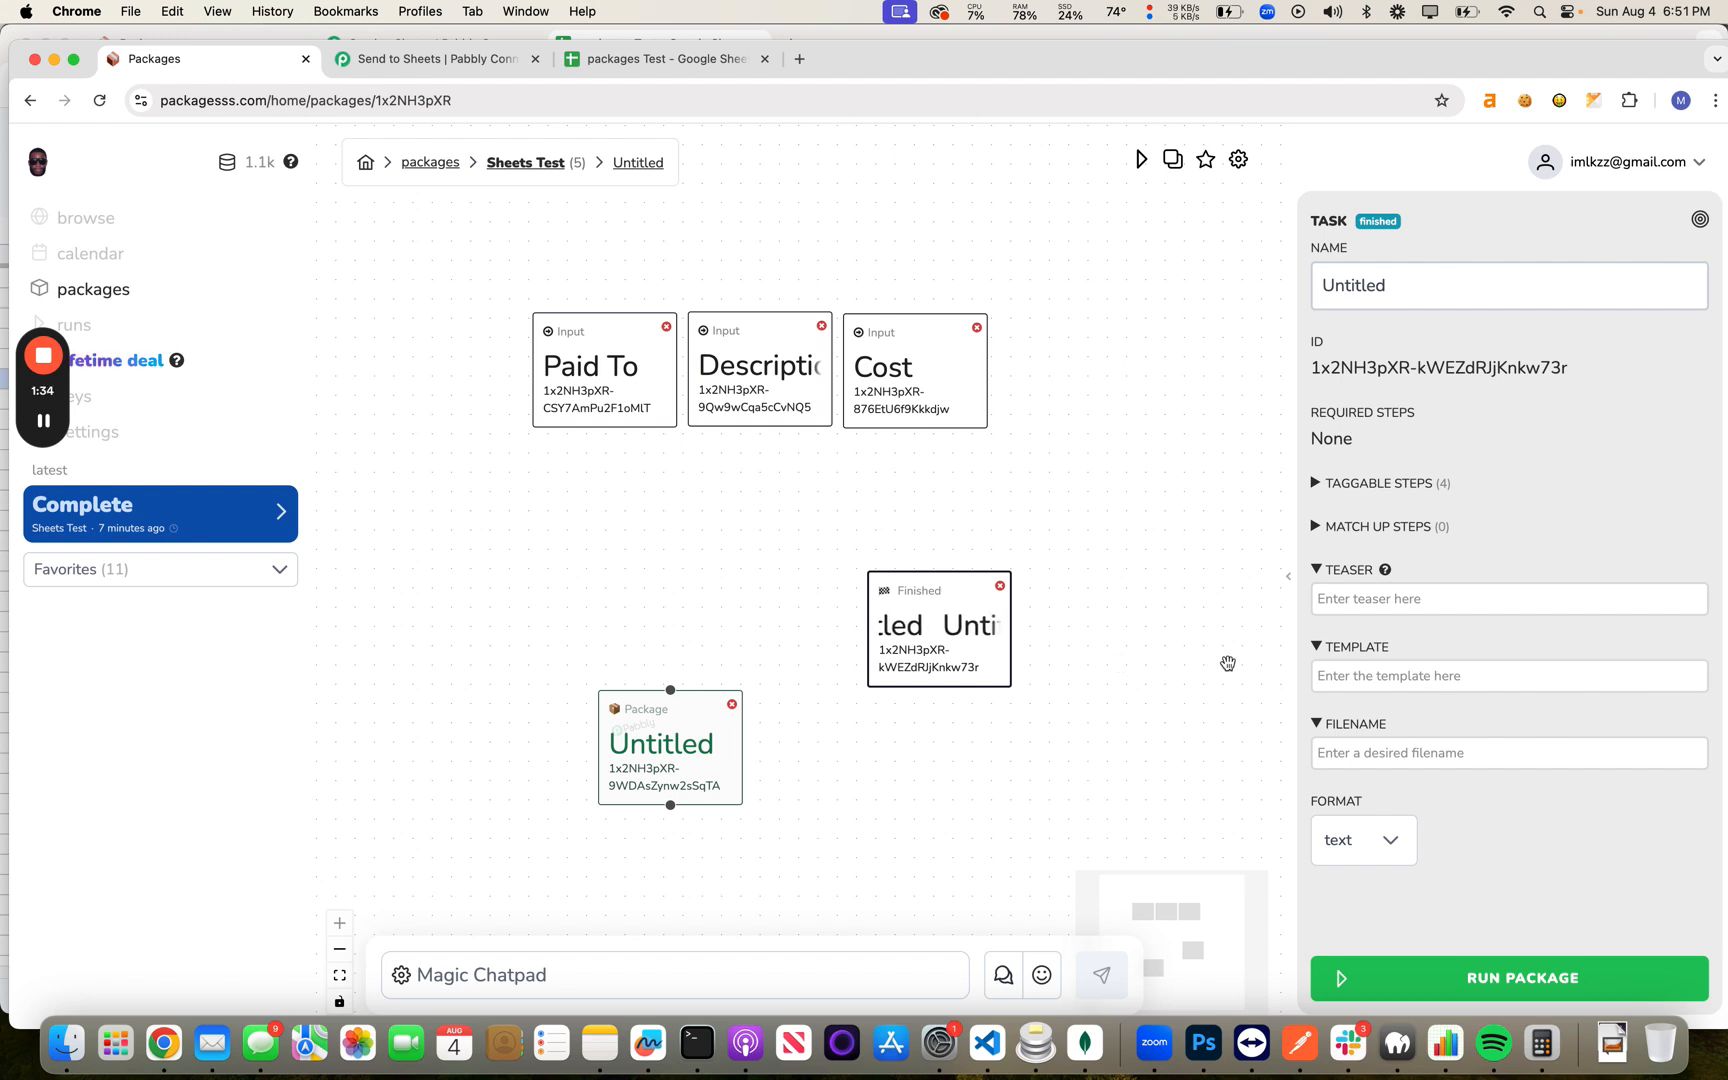
click(1355, 680)
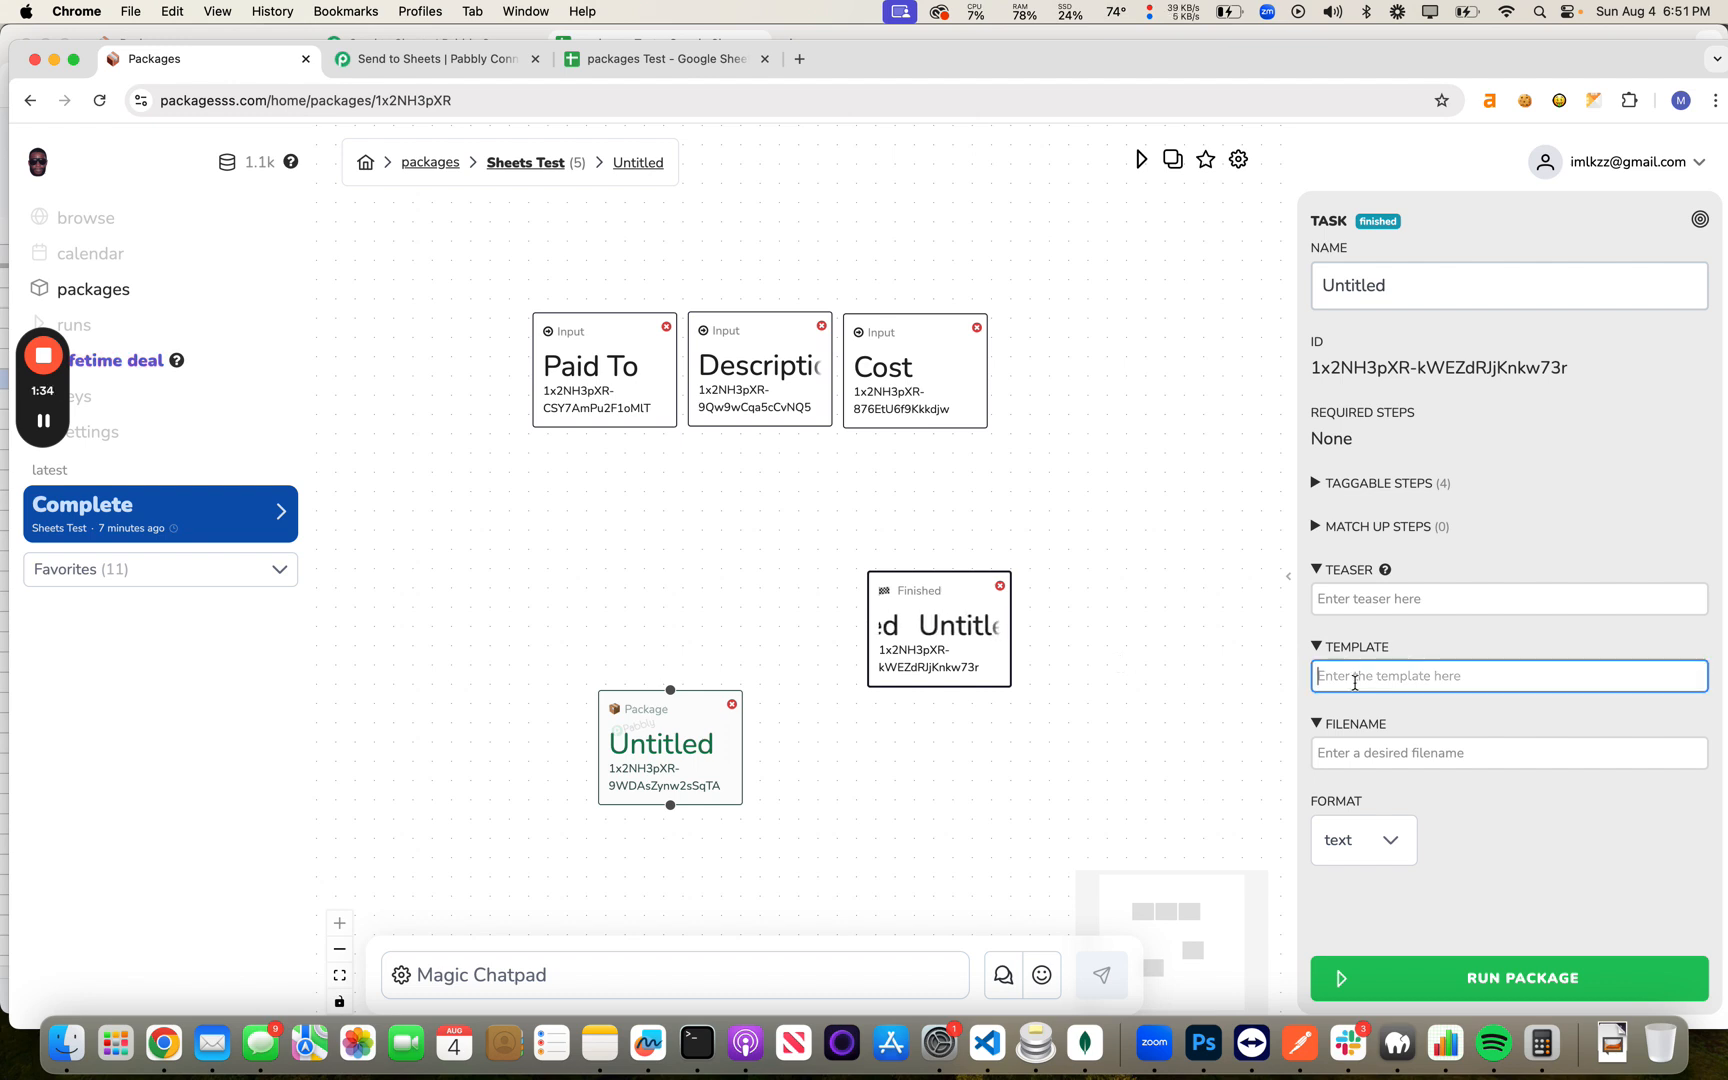
click(1420, 295)
key(super+a)
text(Final Step)
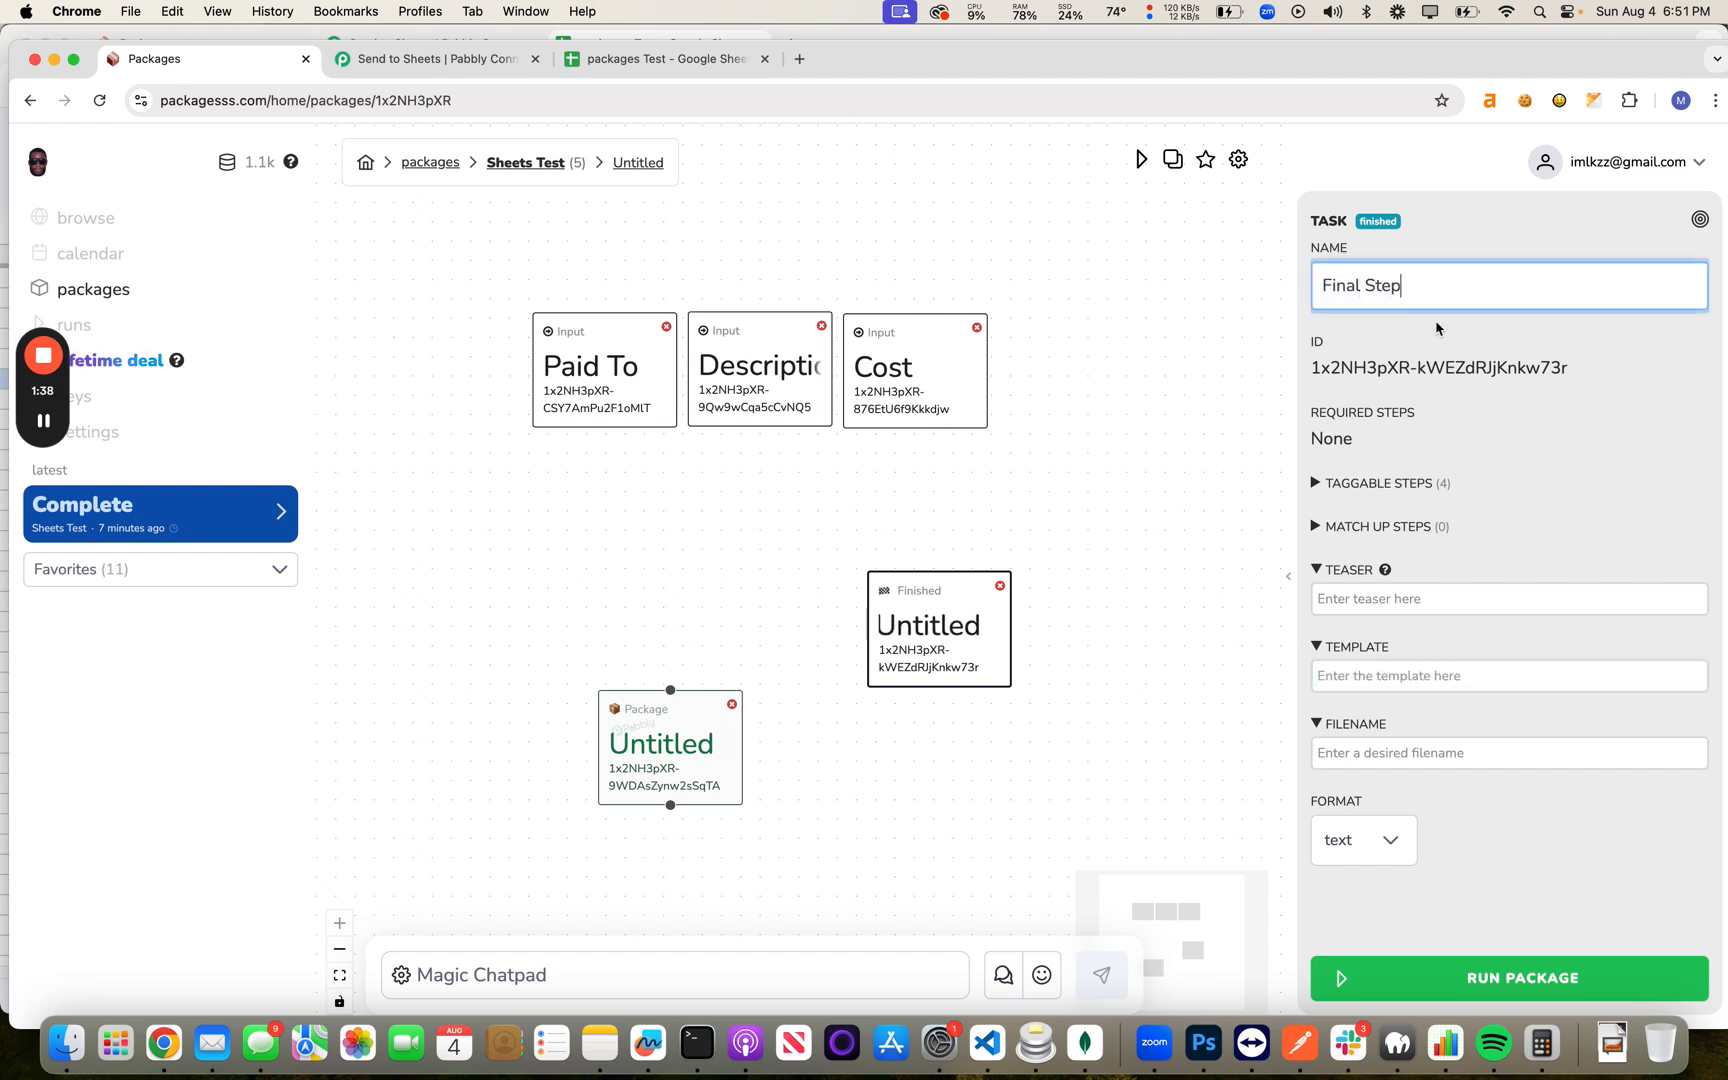
Step: Rename the Pabbly Connect Webhook package node as Send to Pabbly
click(670, 705)
click(1460, 267)
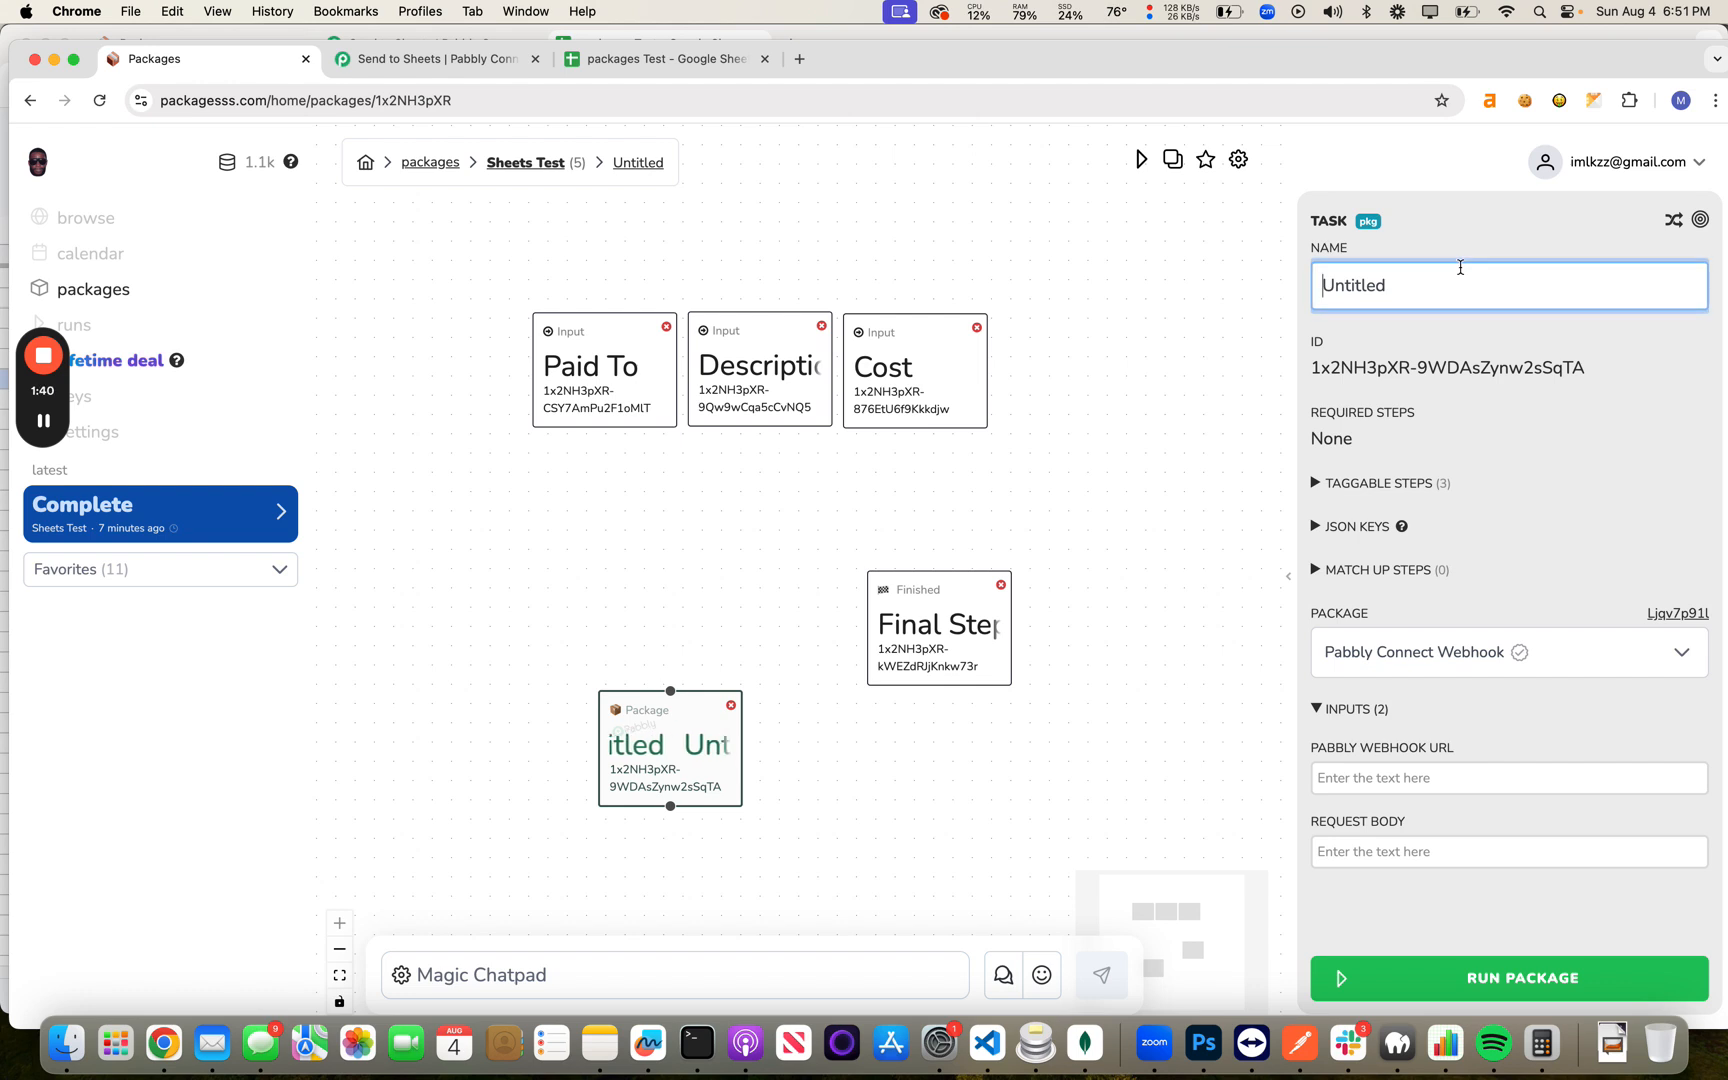
key(super+a)
text(Send to Pabbly)
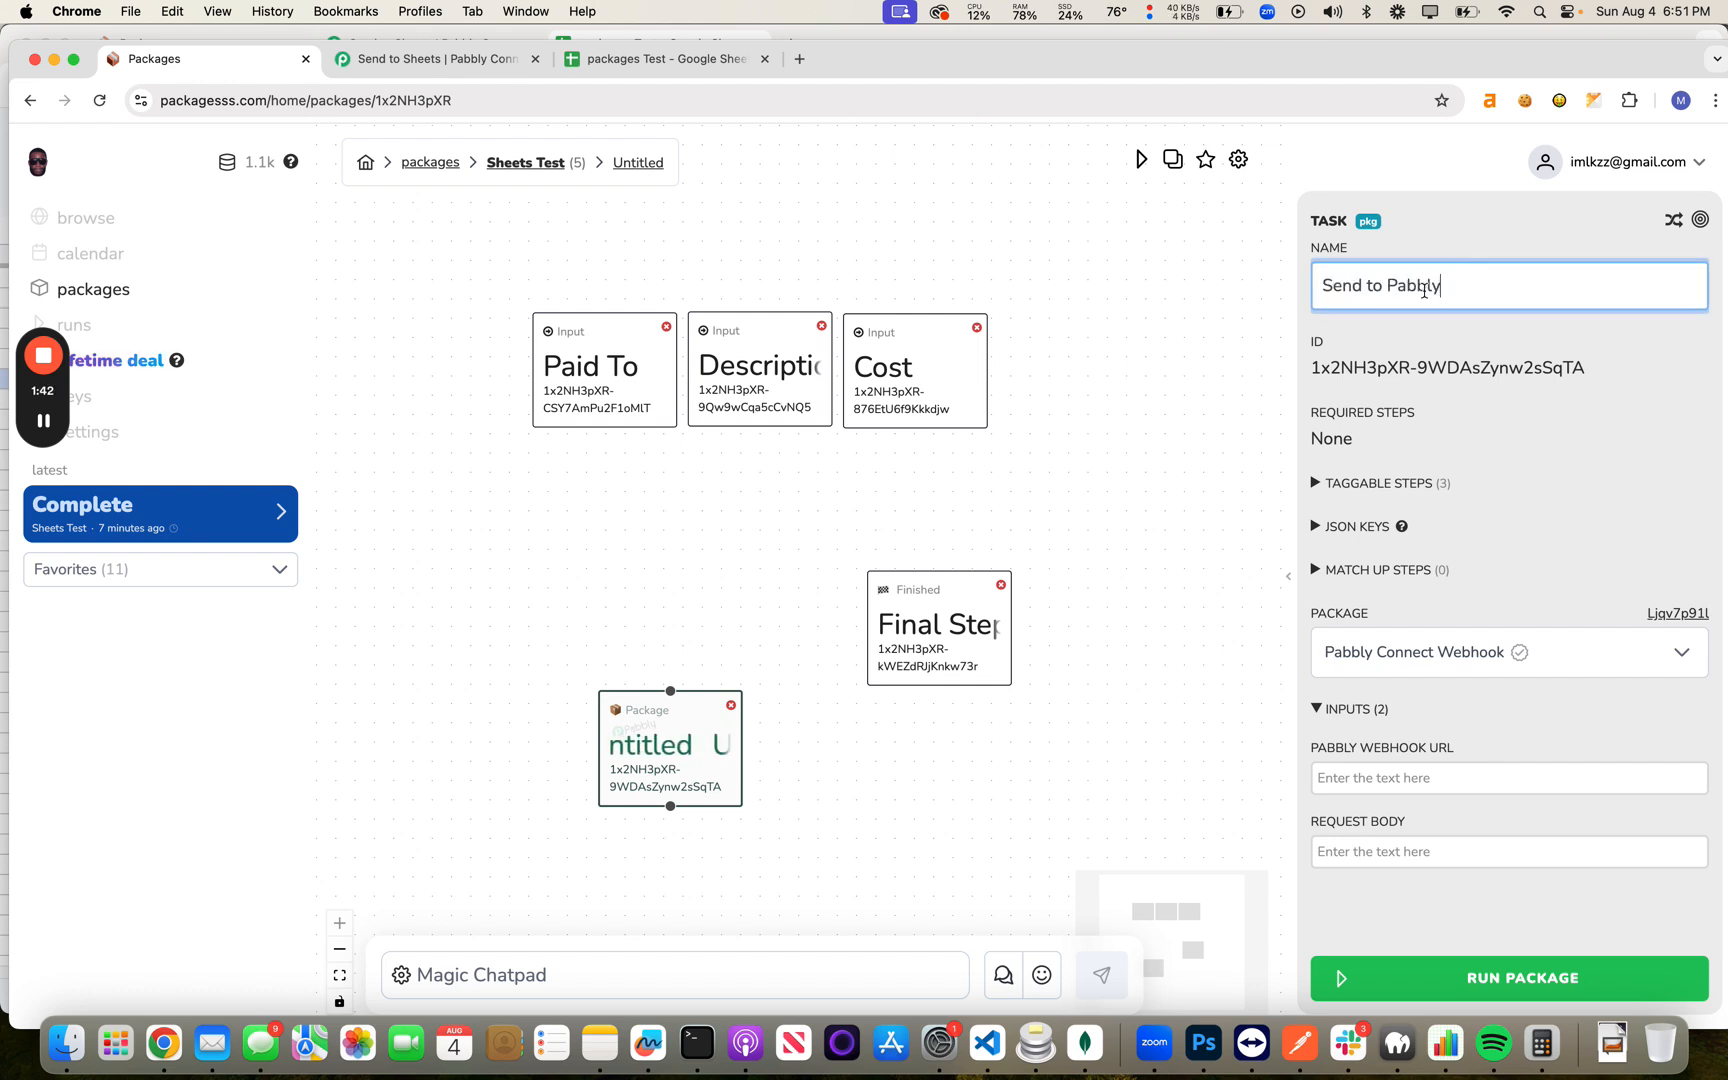
click(701, 653)
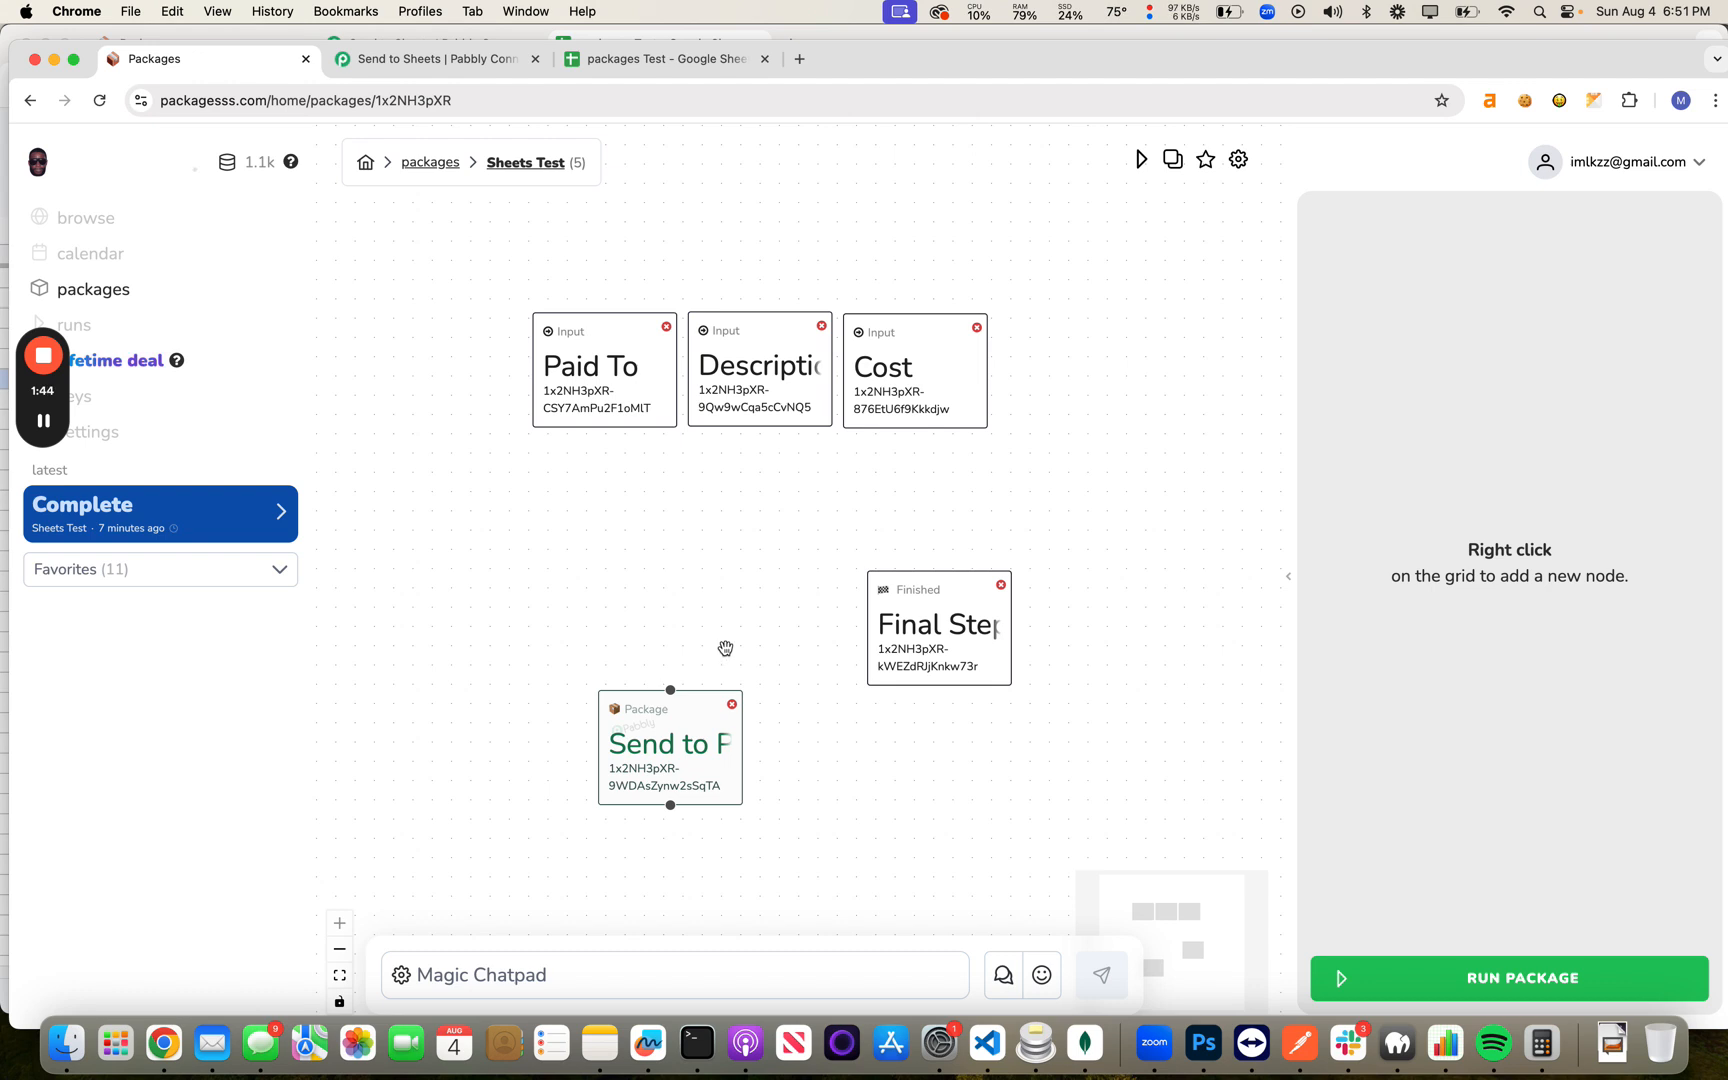
click(924, 628)
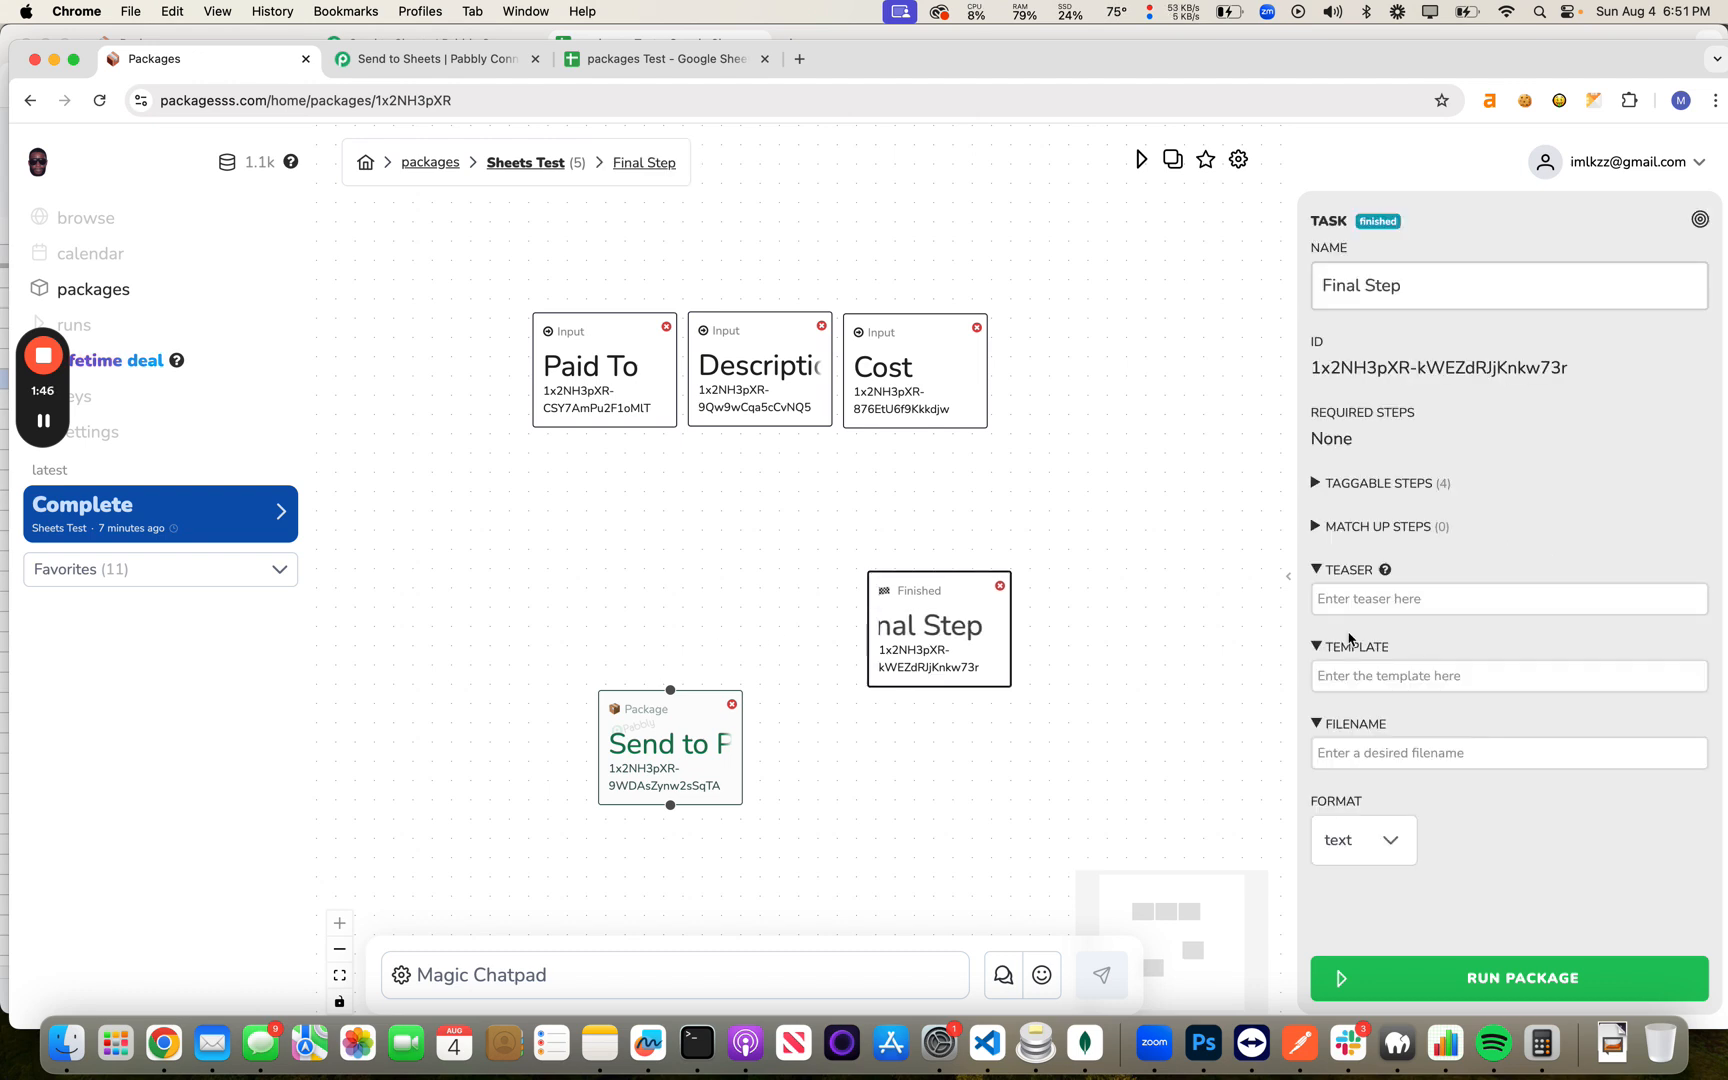
click(629, 487)
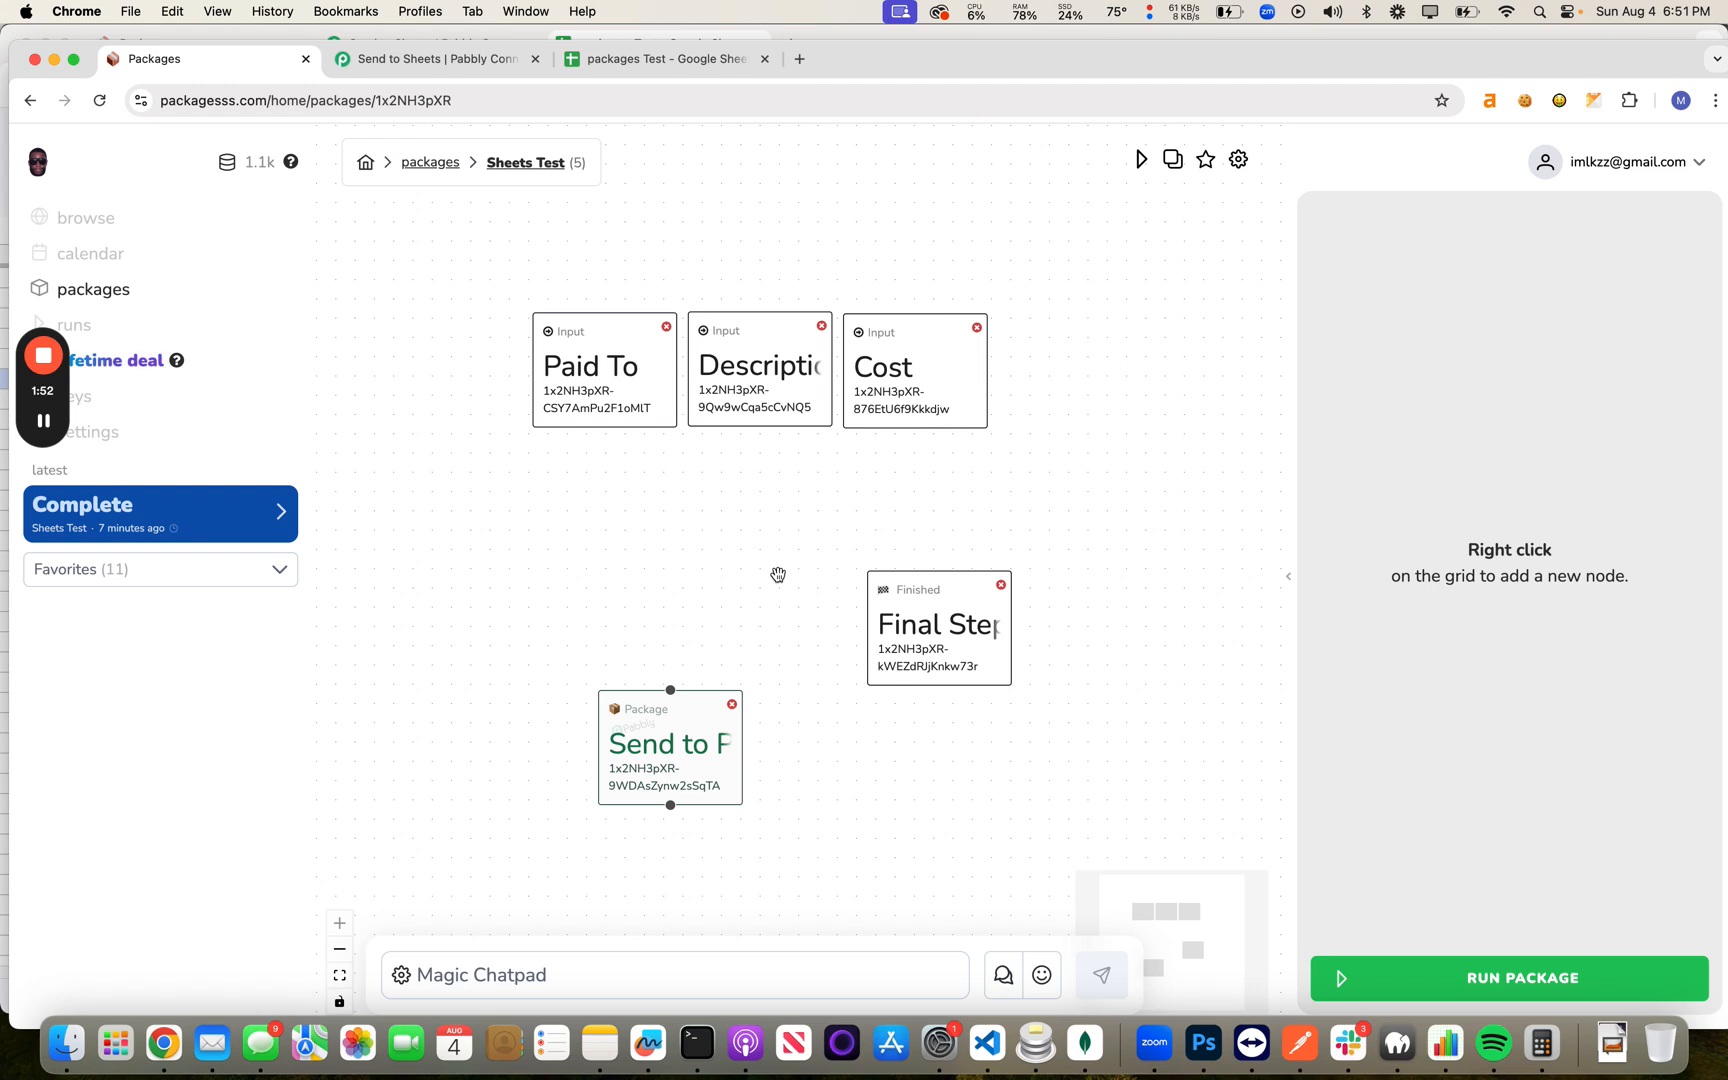
Step: Add a JSON Builder node above the Send to Pabbly node and connect its output to that node
right_click(663, 570)
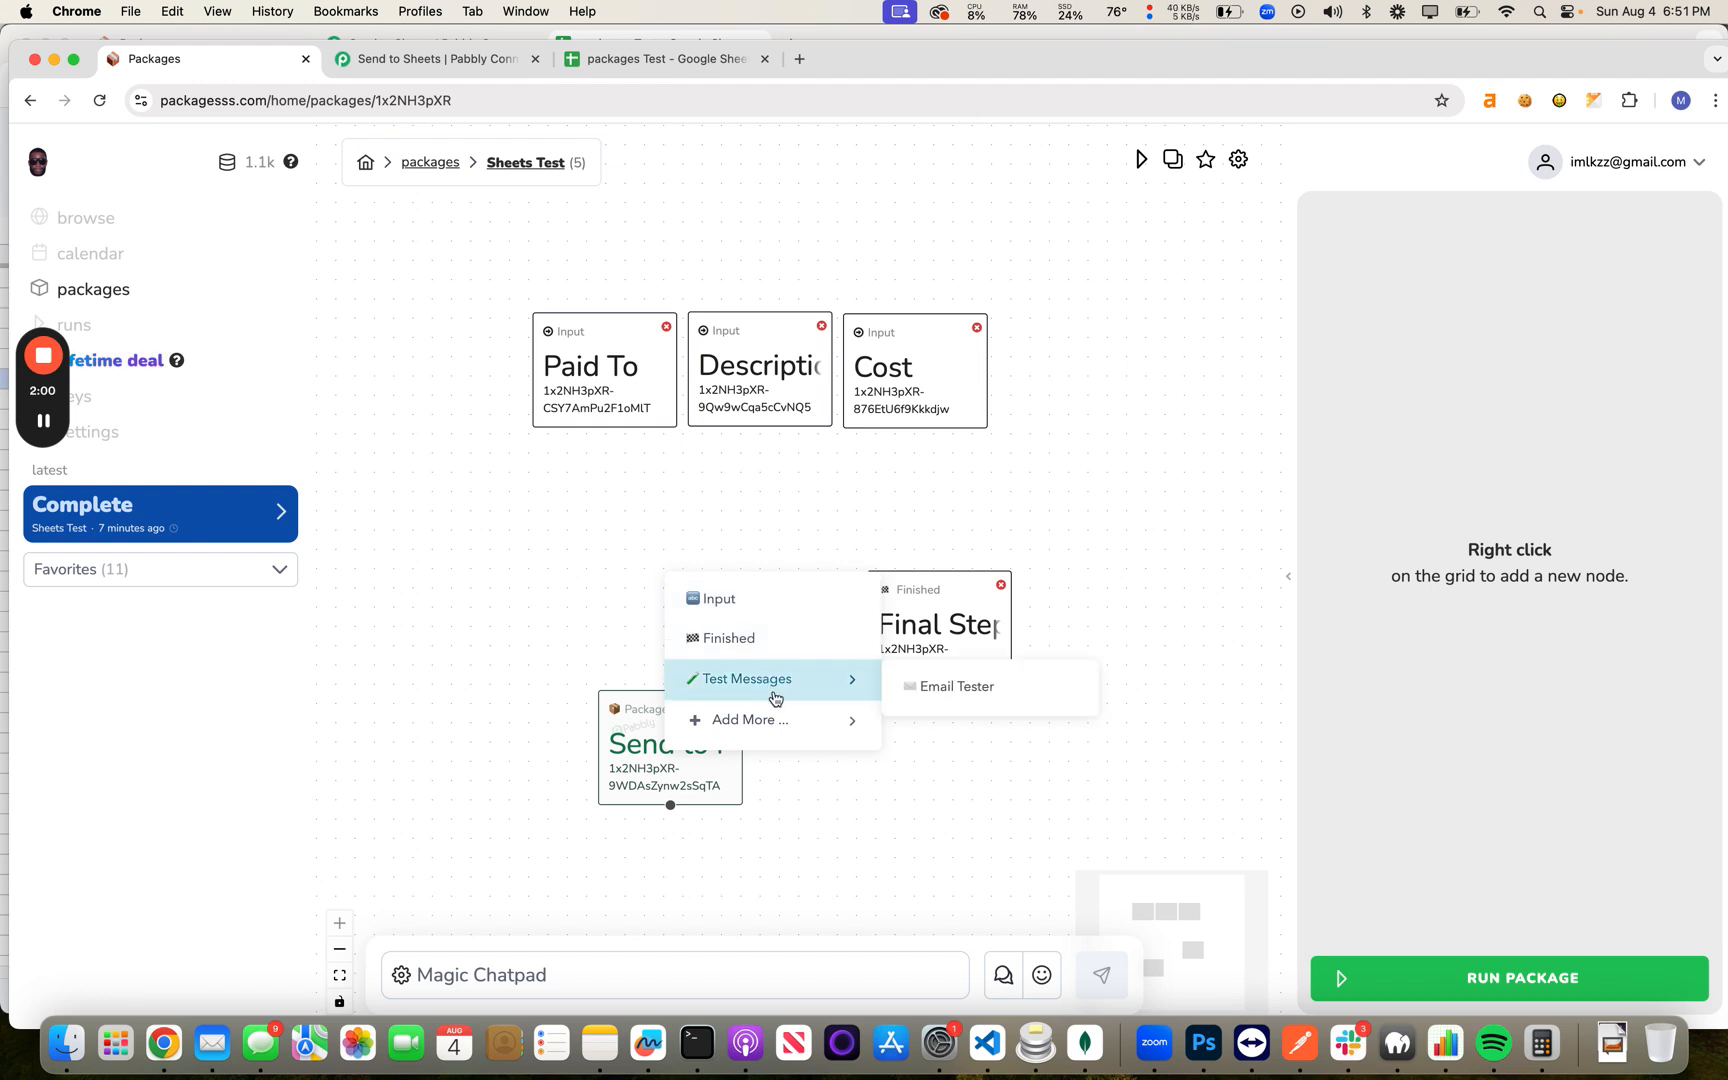
mouse_move(789, 716)
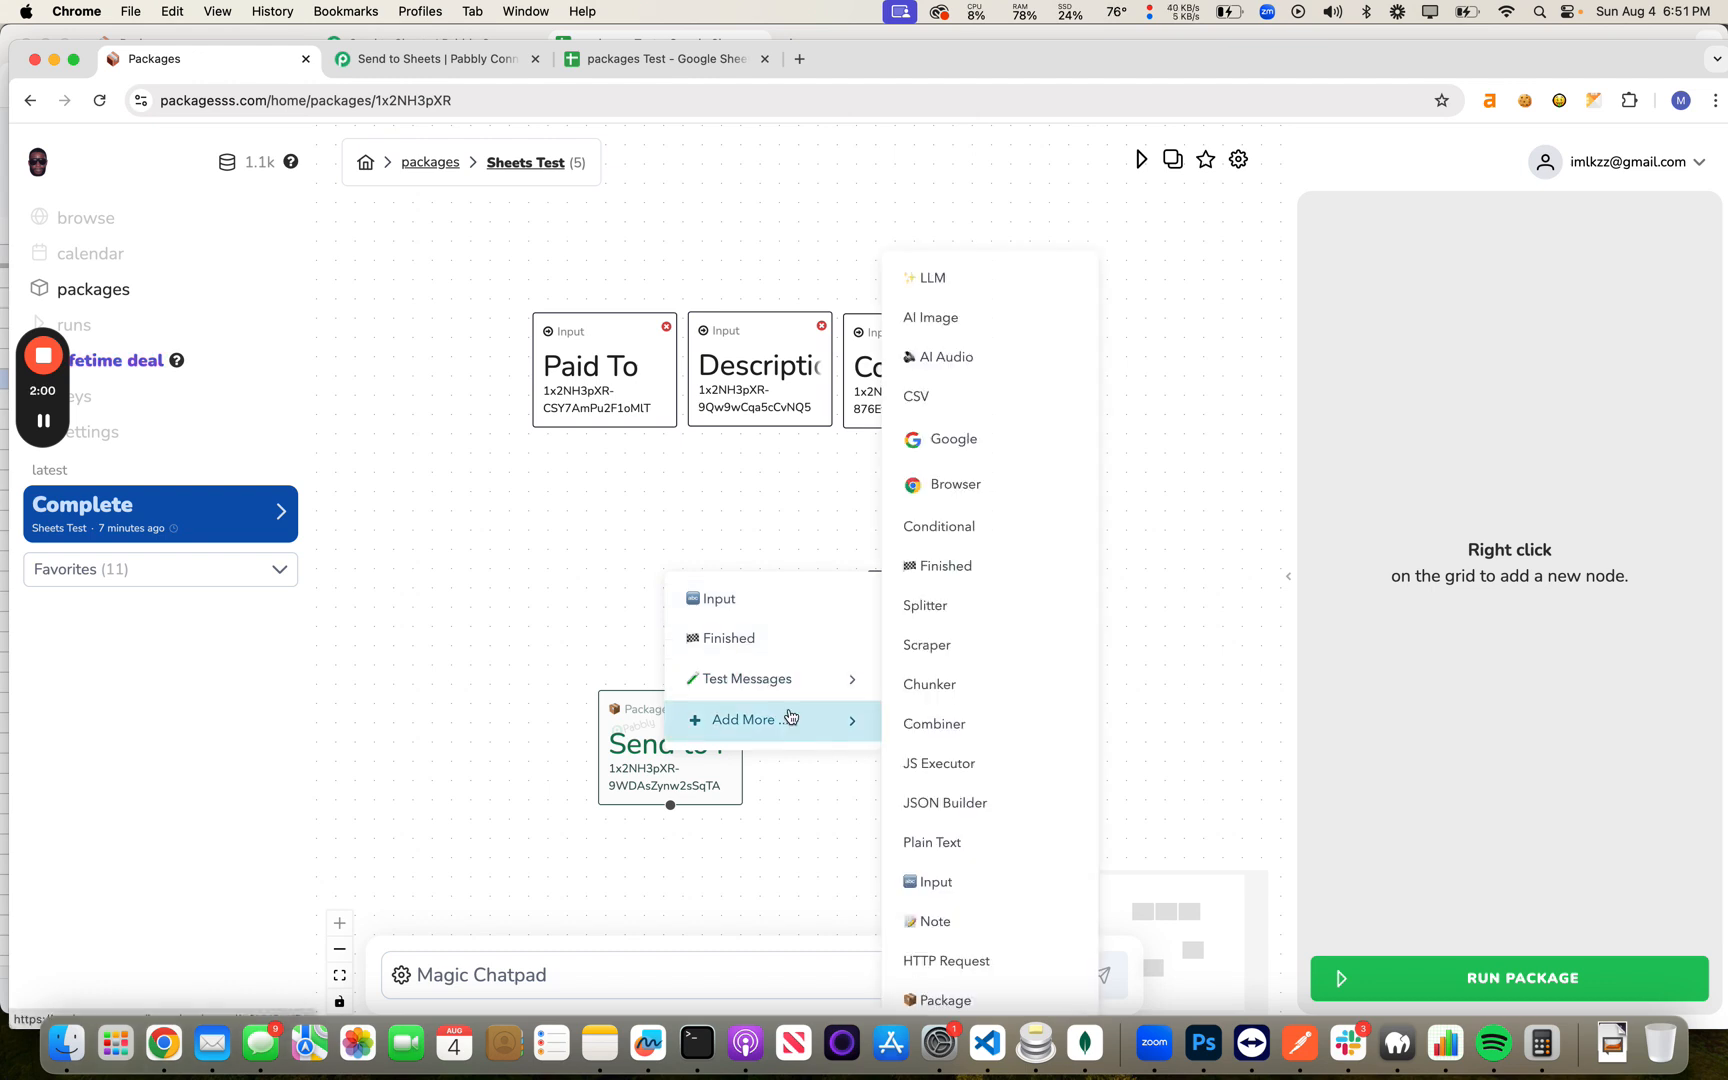
click(984, 798)
drag(759, 623, 670, 690)
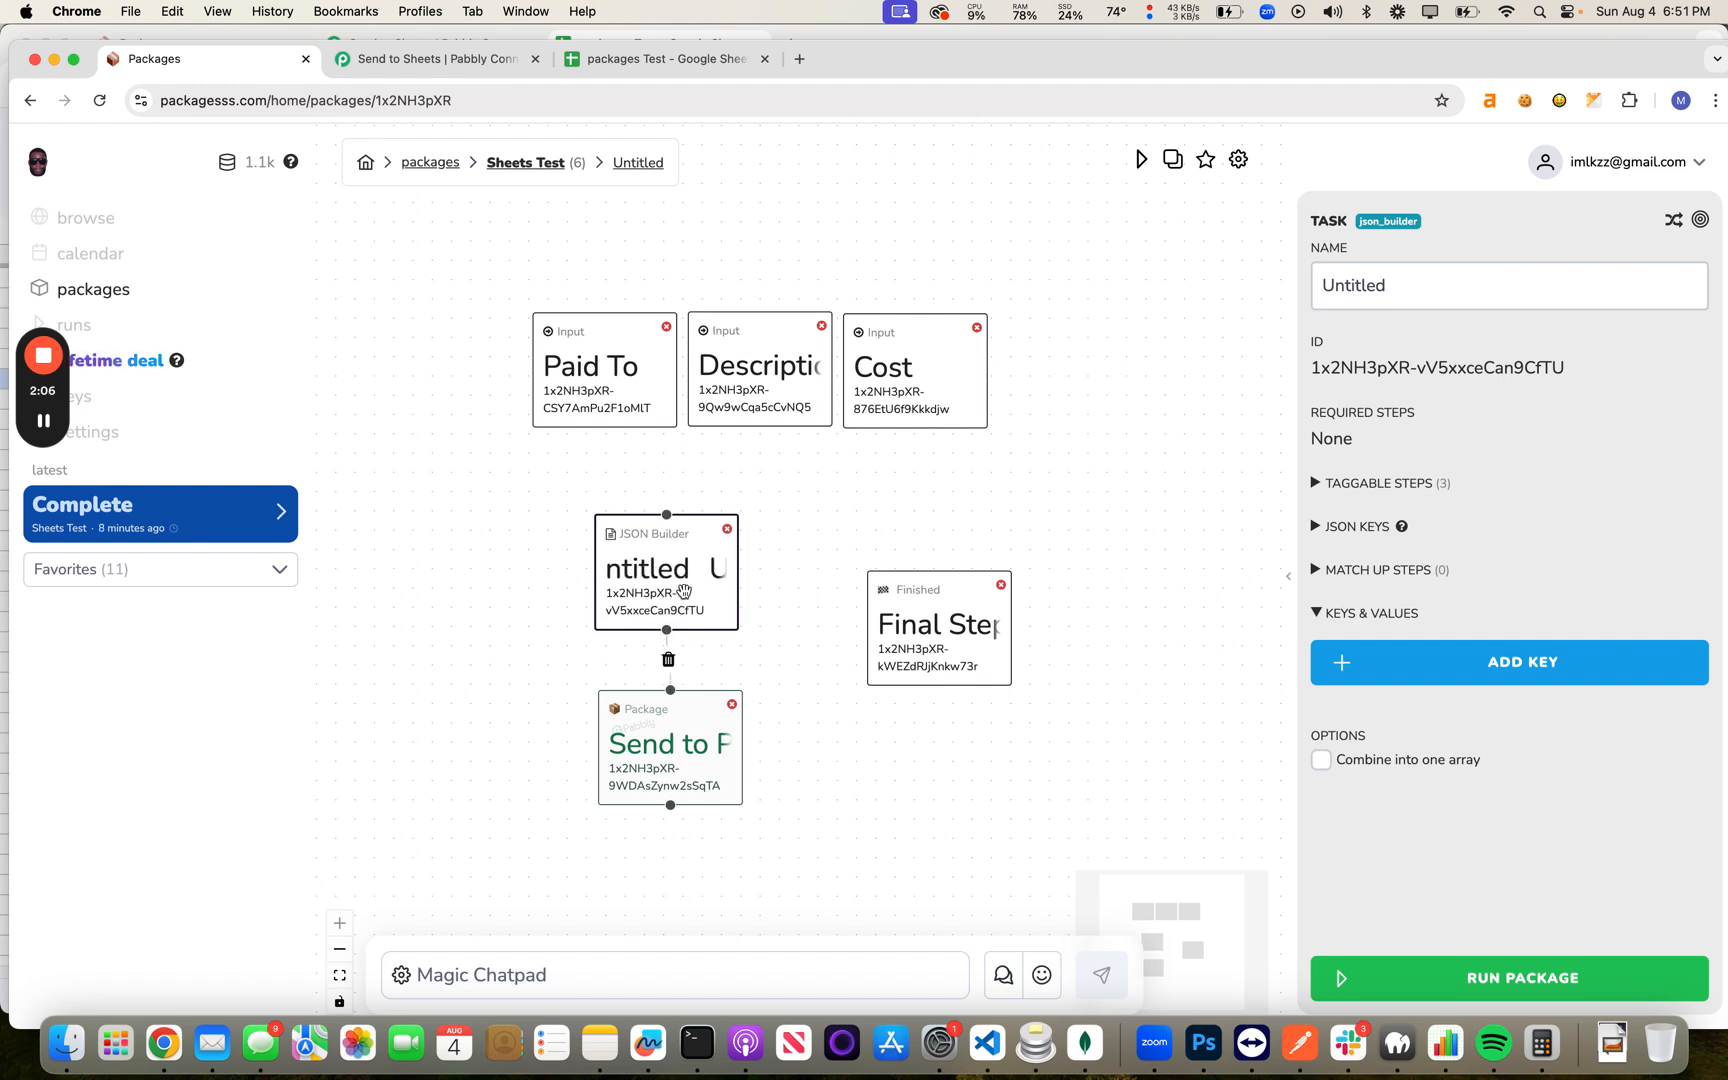
Step: Name the JSON Builder node Fields
double_click(1378, 286)
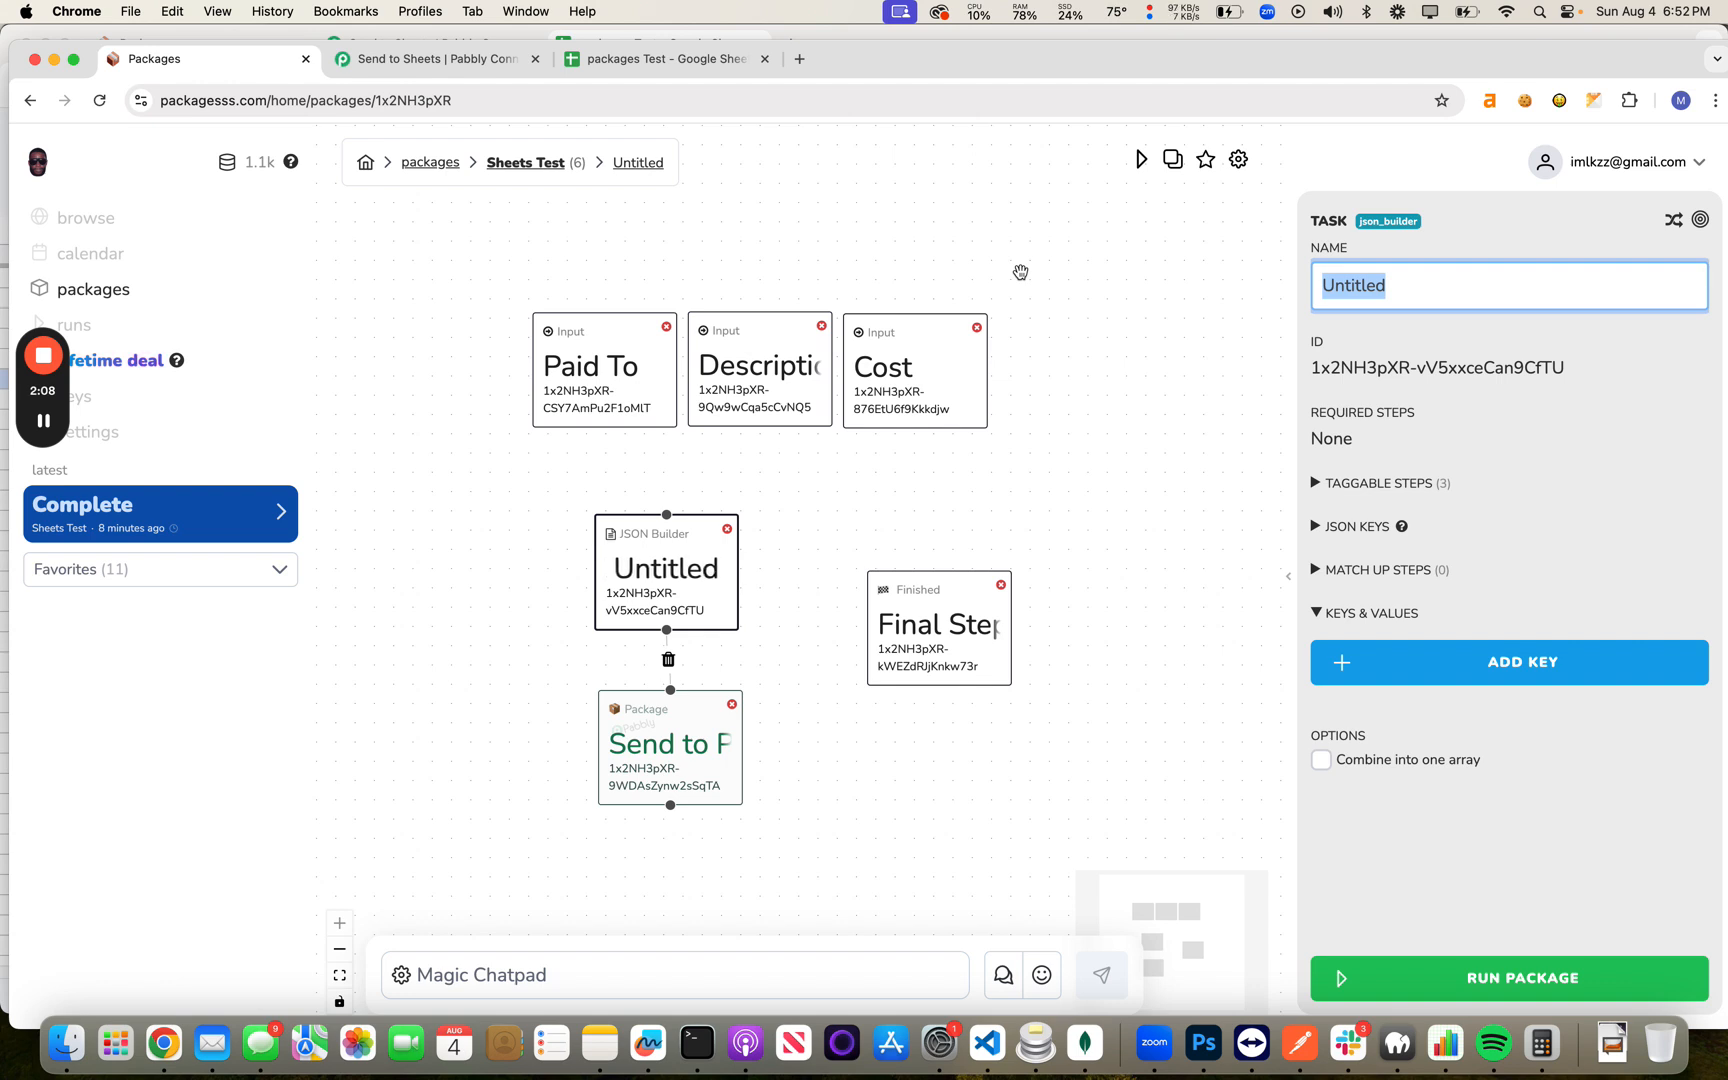
text(Fie)
key(super+a)
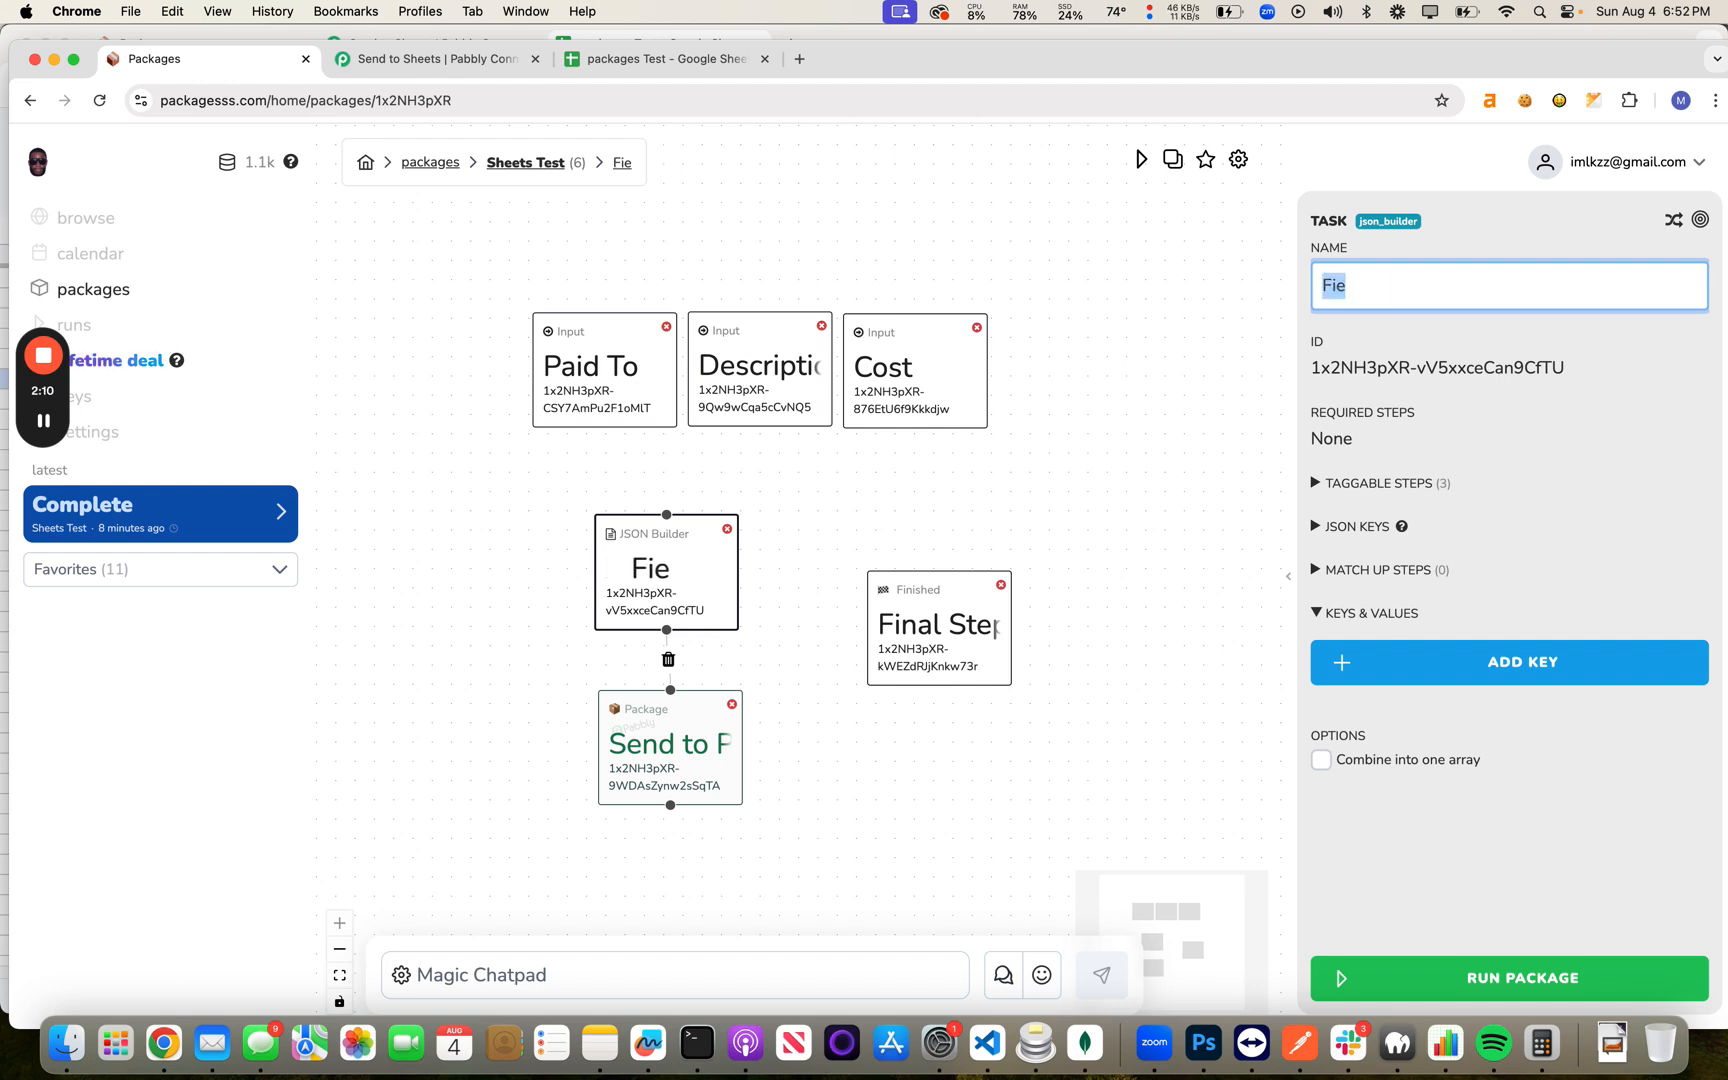
text(Fields)
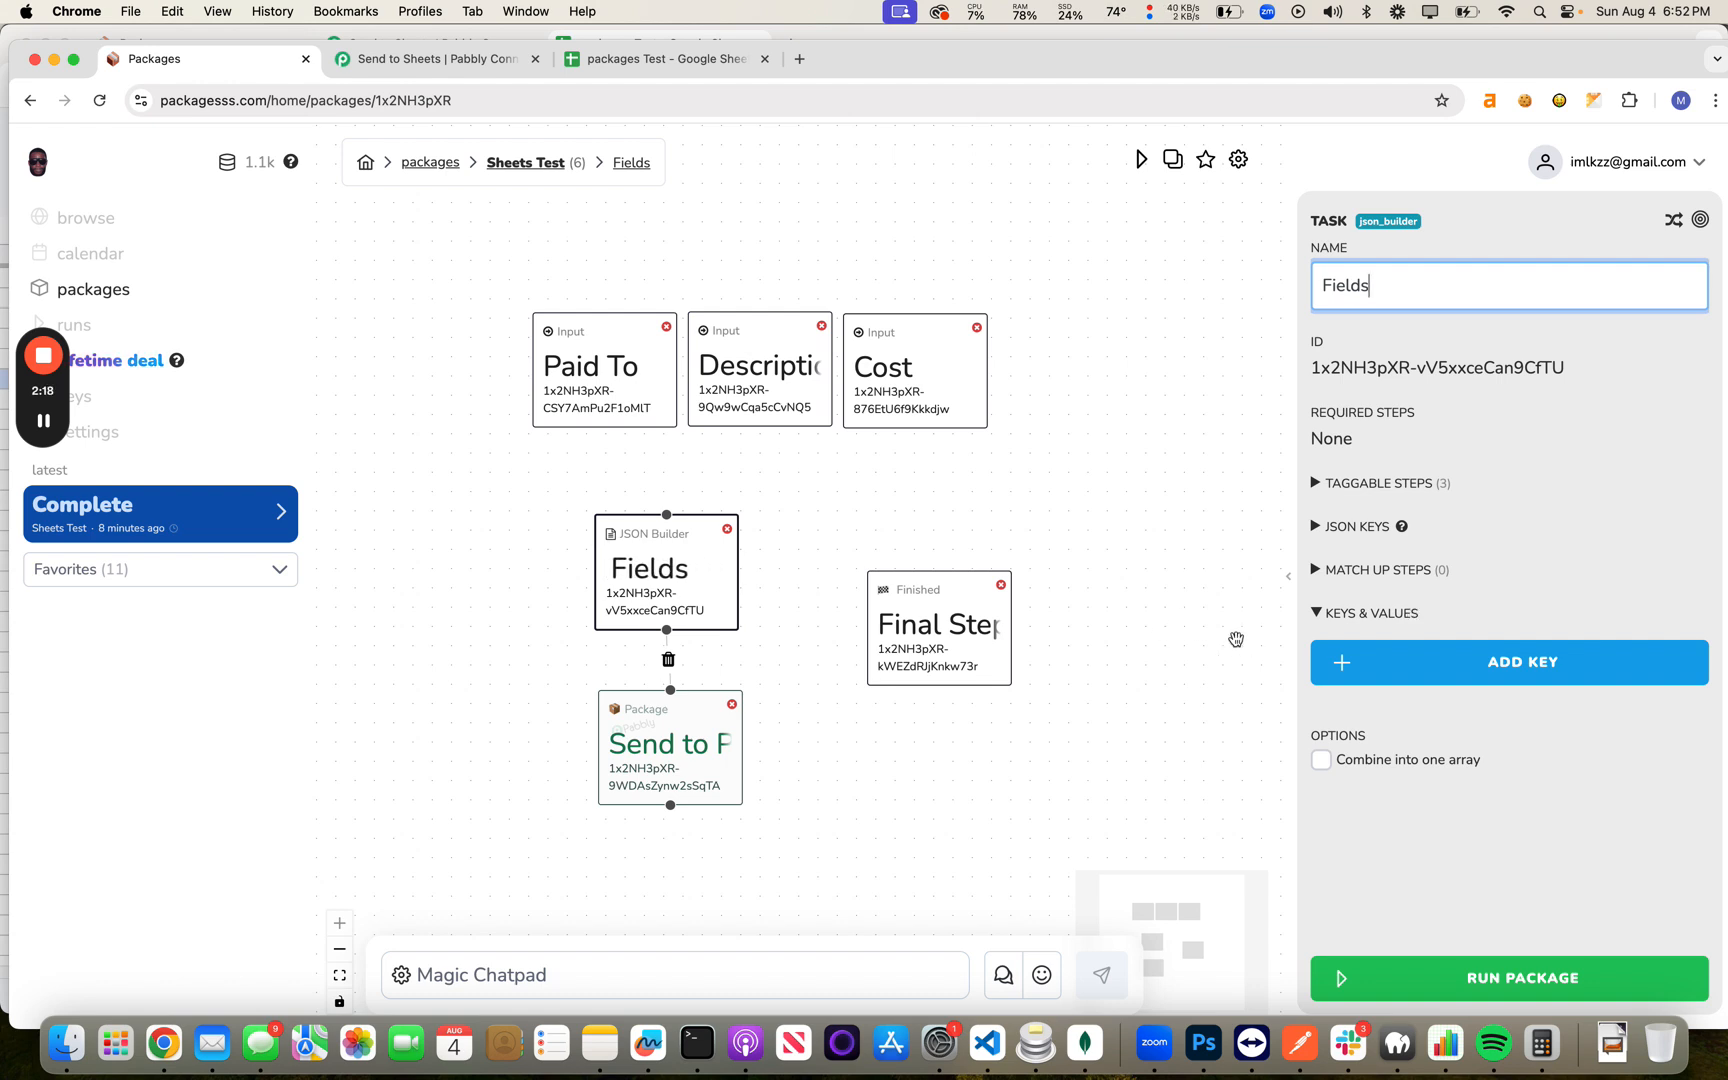
Step: Add a paid_to key to the Fields node with the Paid To input tagged as its value
click(1454, 684)
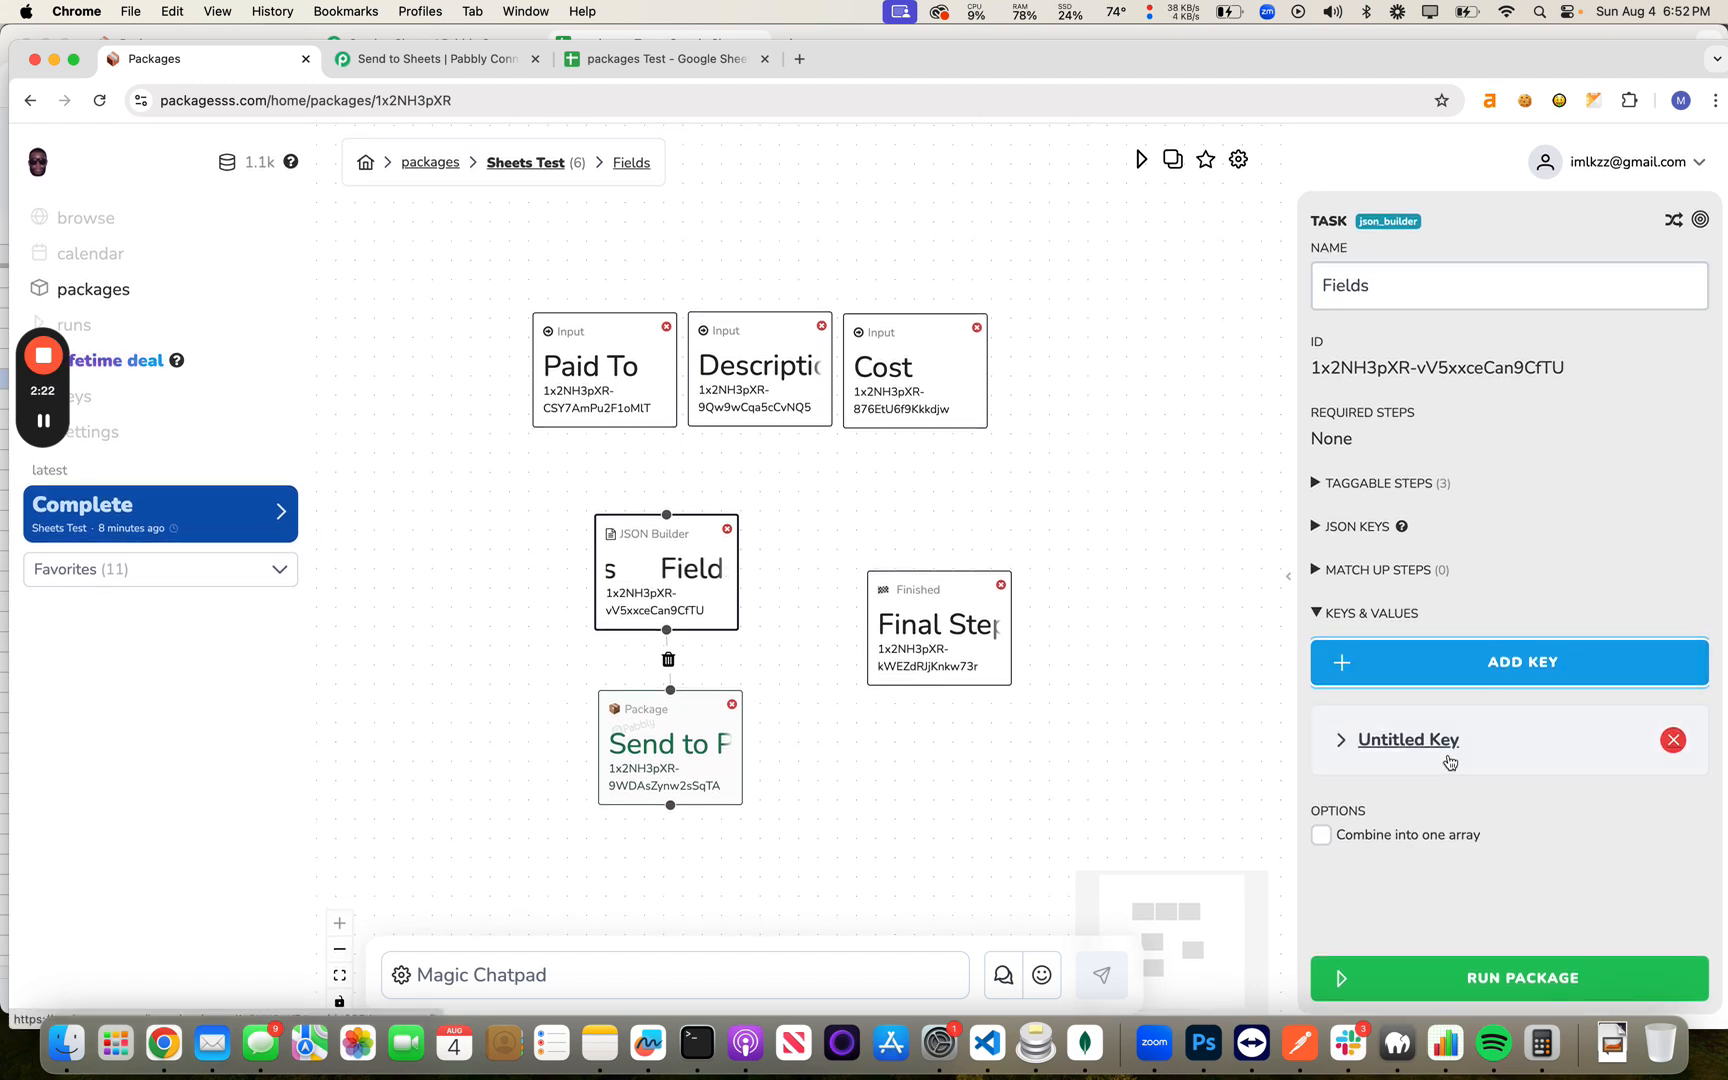
click(1418, 740)
scroll(1480, 760, down, 3)
click(1457, 727)
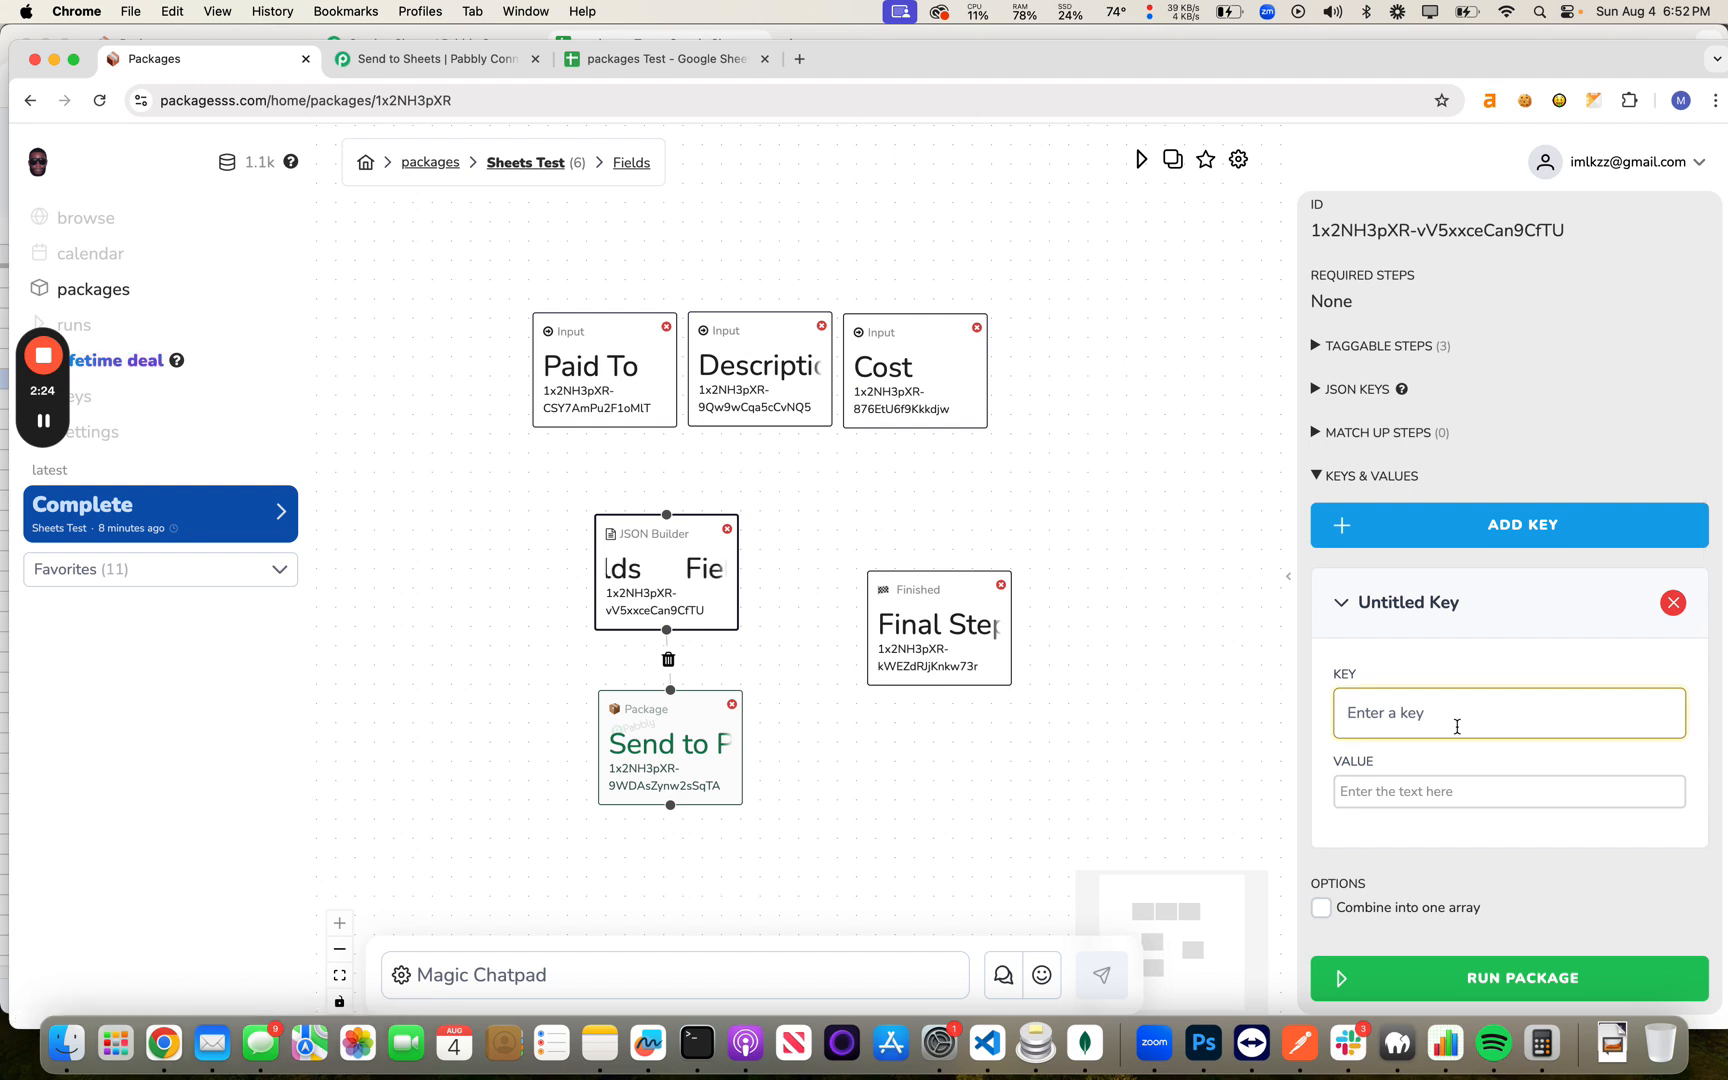
text(paid_to)
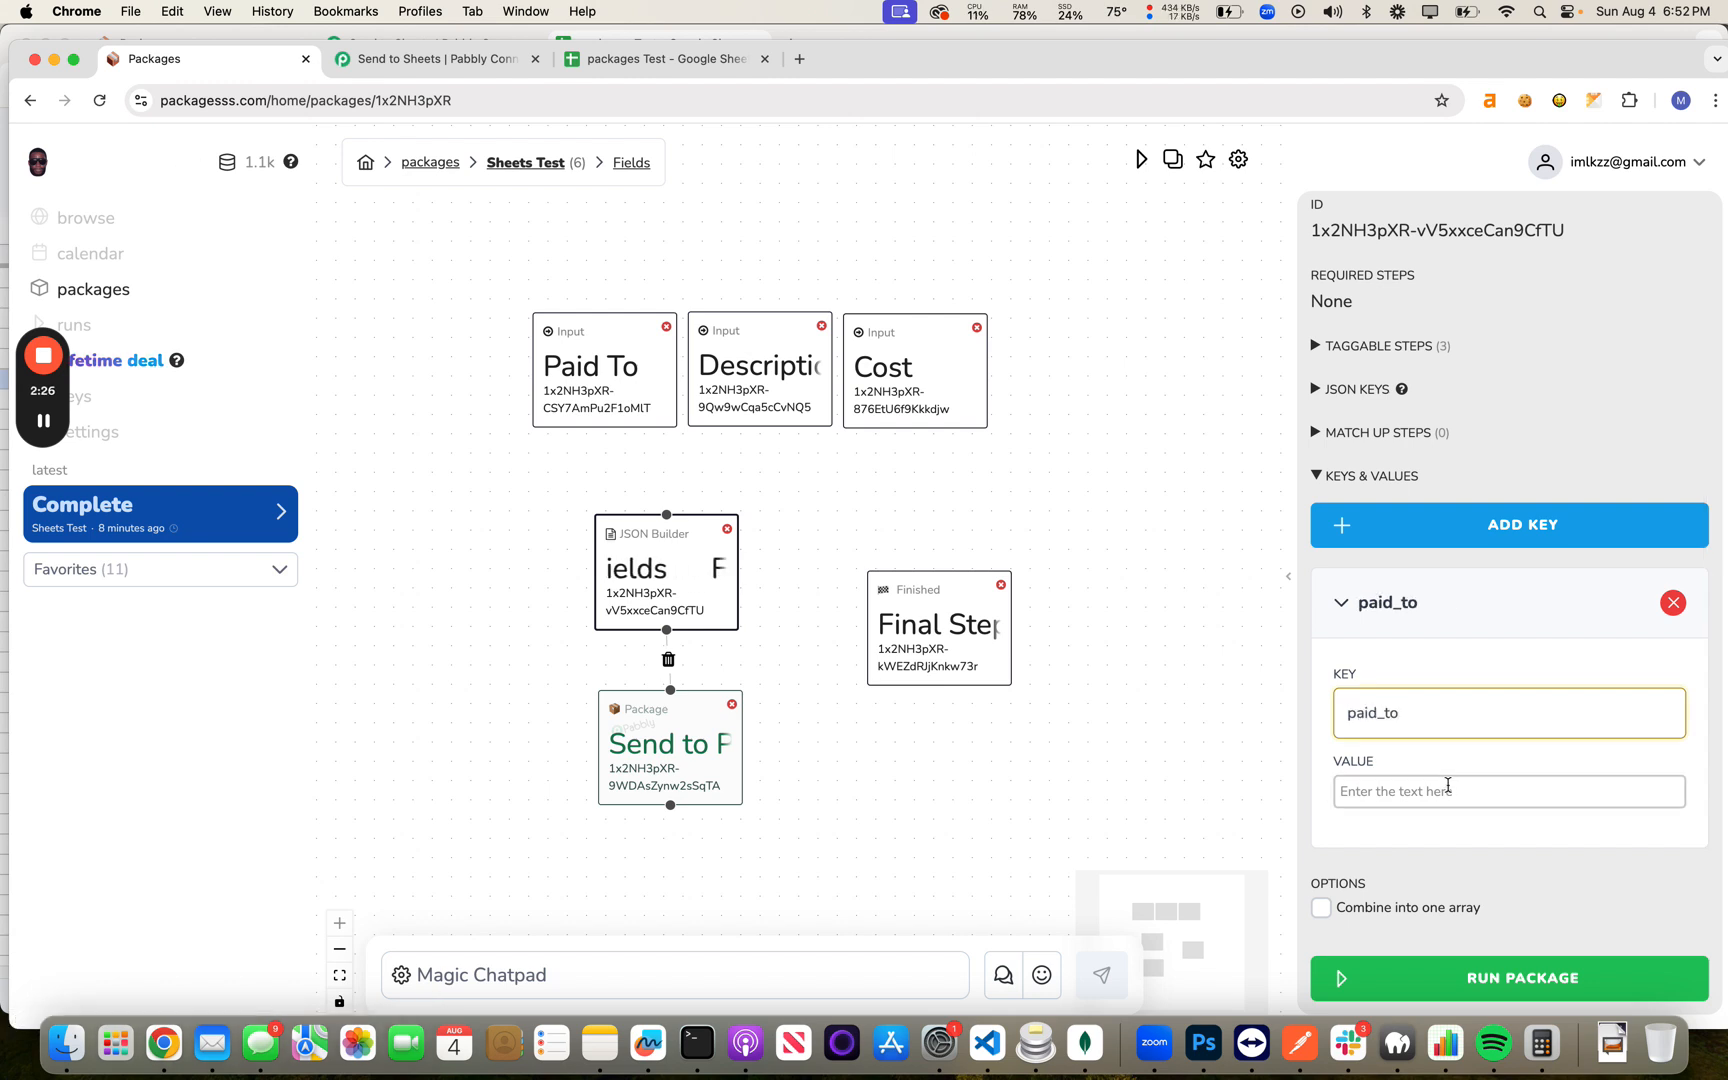
click(1448, 786)
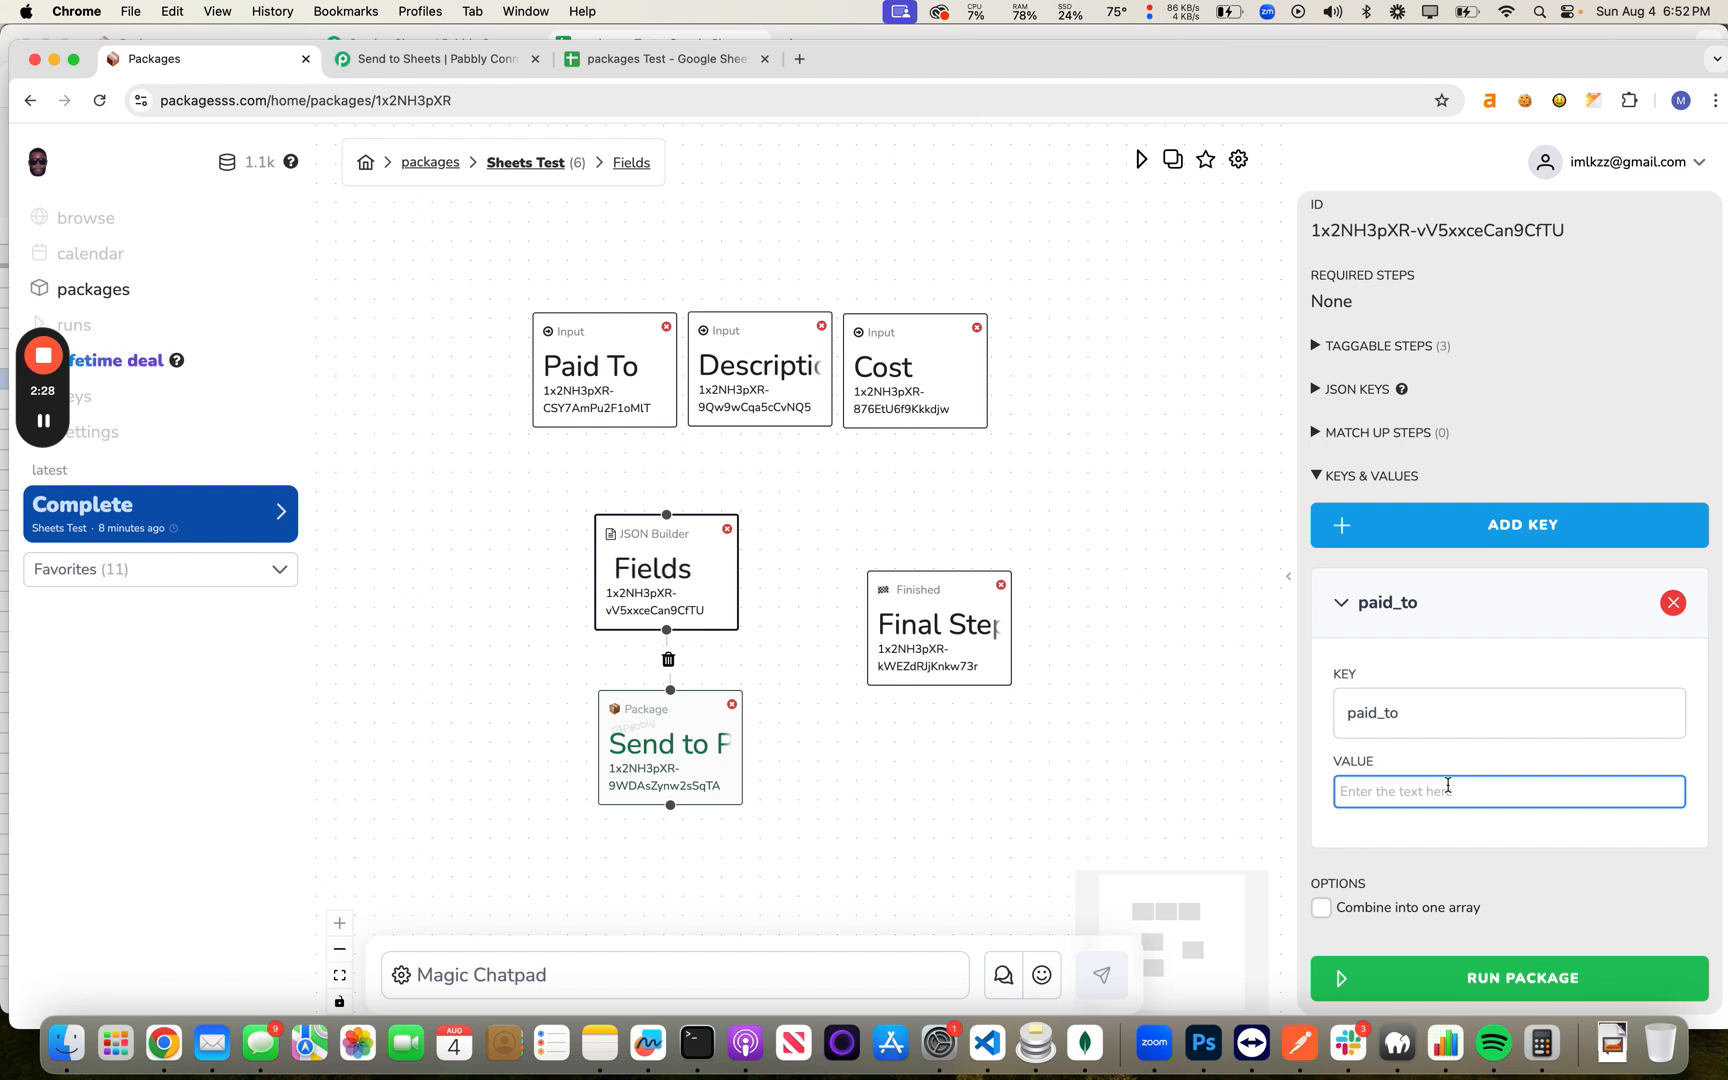
text(@)
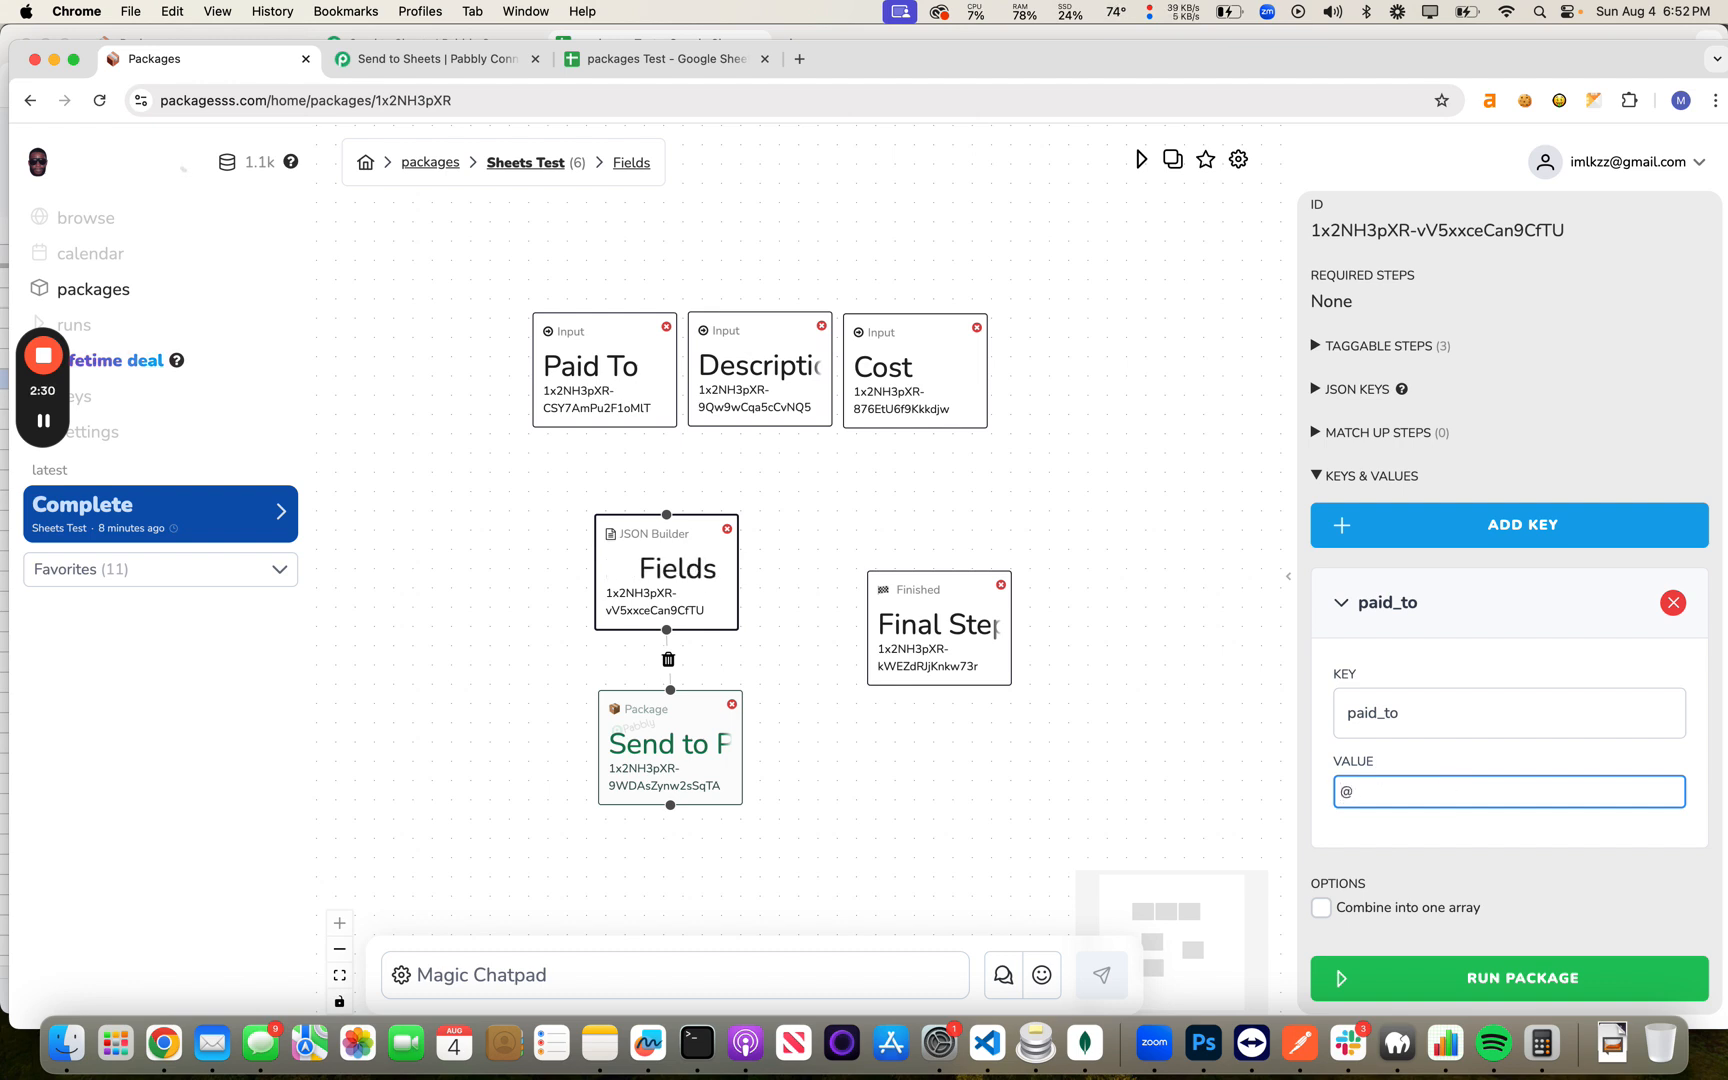
text(paid)
click(1410, 818)
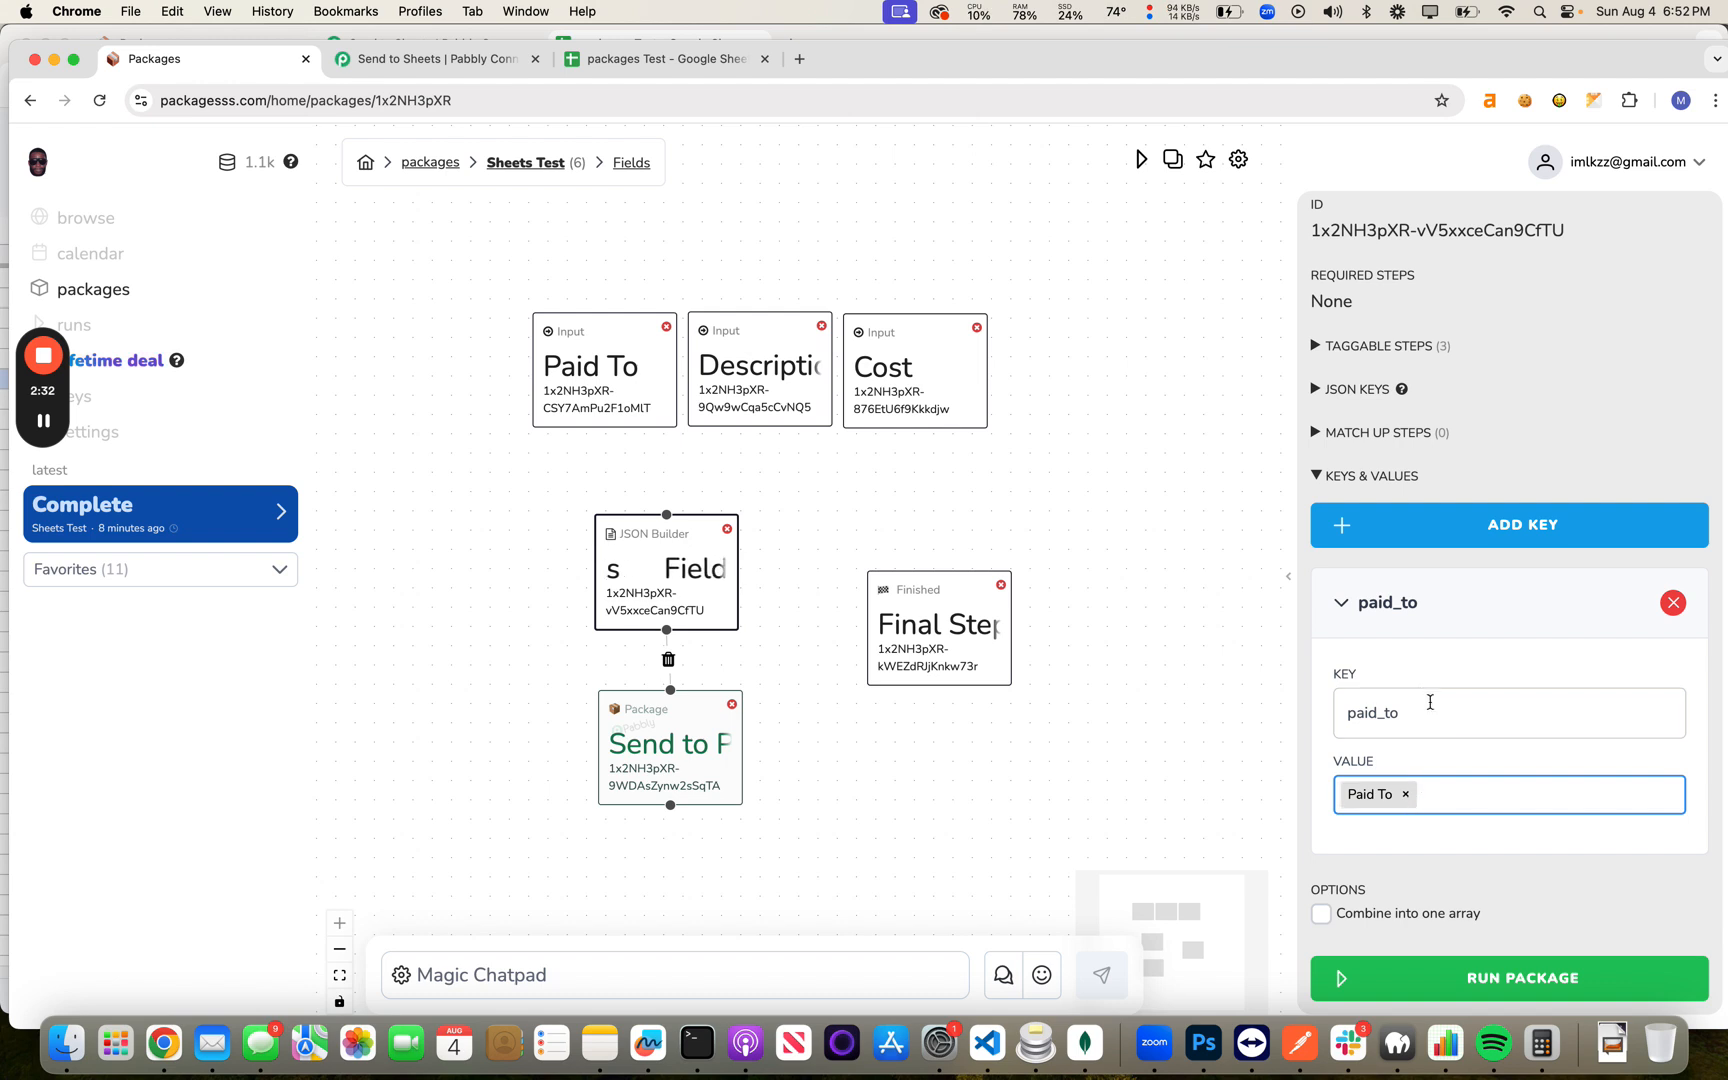
click(1395, 601)
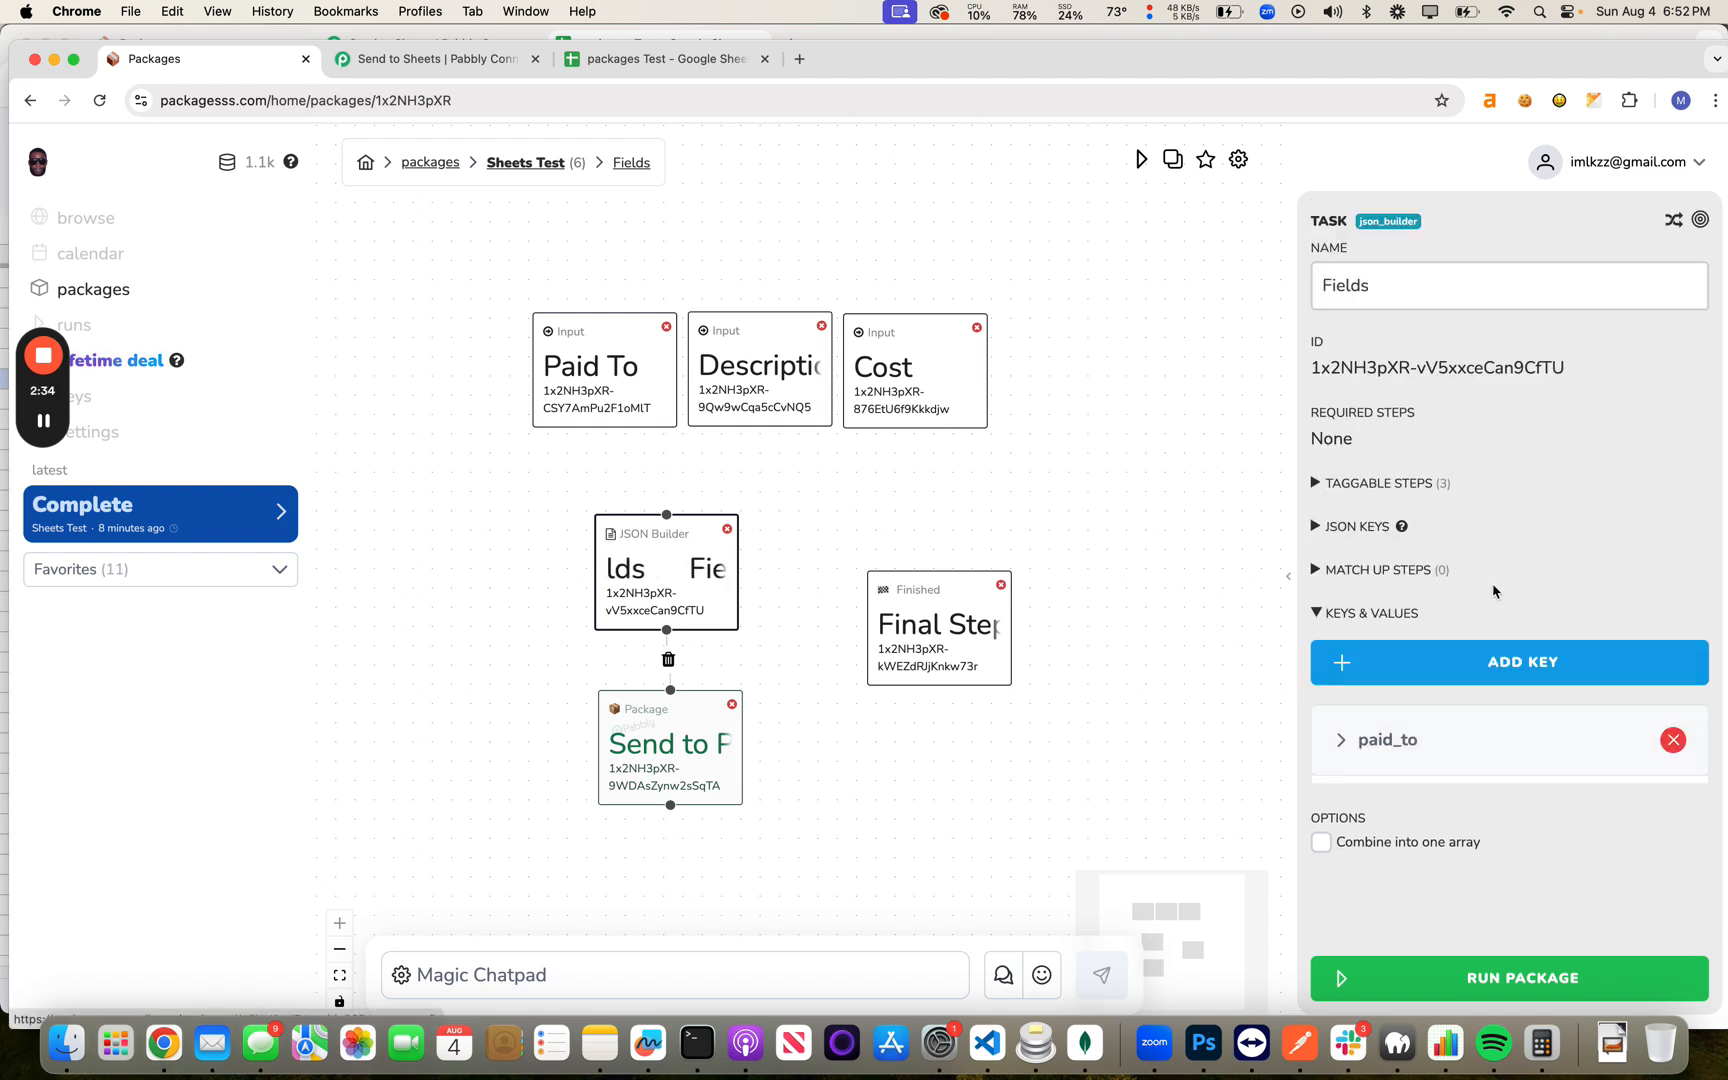
Step: Add a second key named description to the Fields node's keys and values
click(1502, 678)
click(1450, 814)
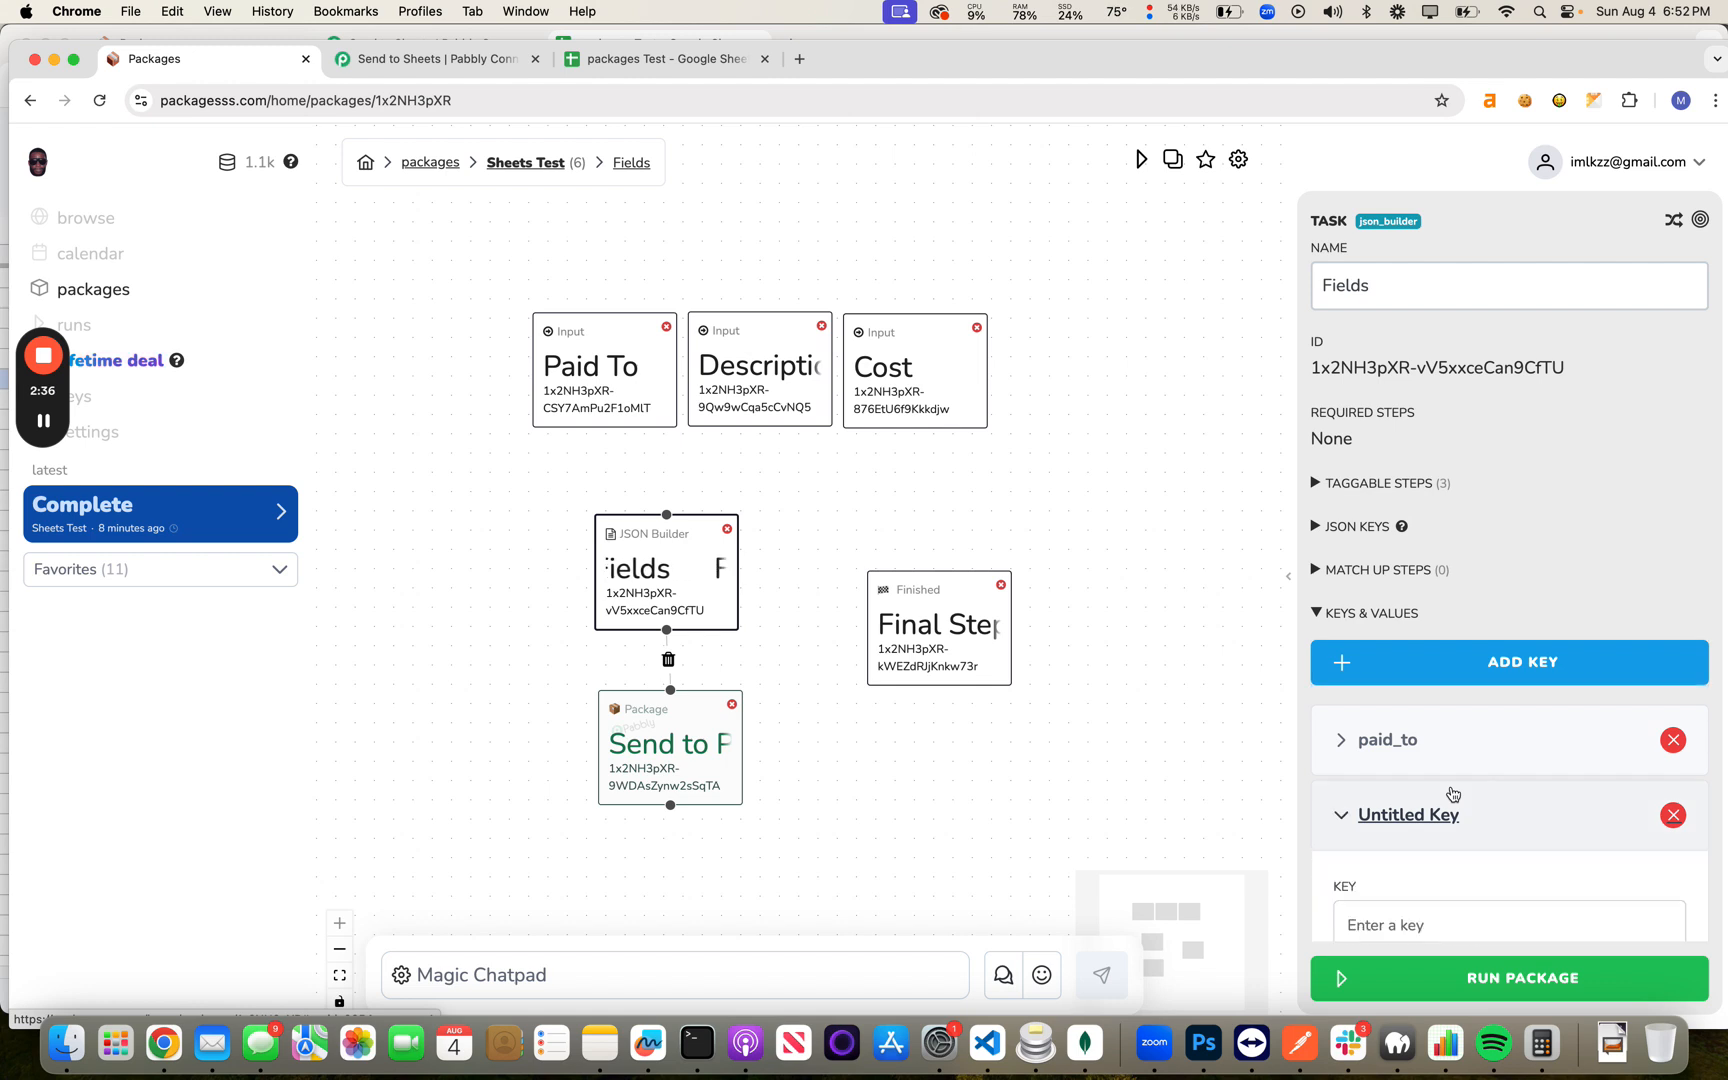
scroll(1460, 700, down, 2)
click(1462, 703)
text(de)
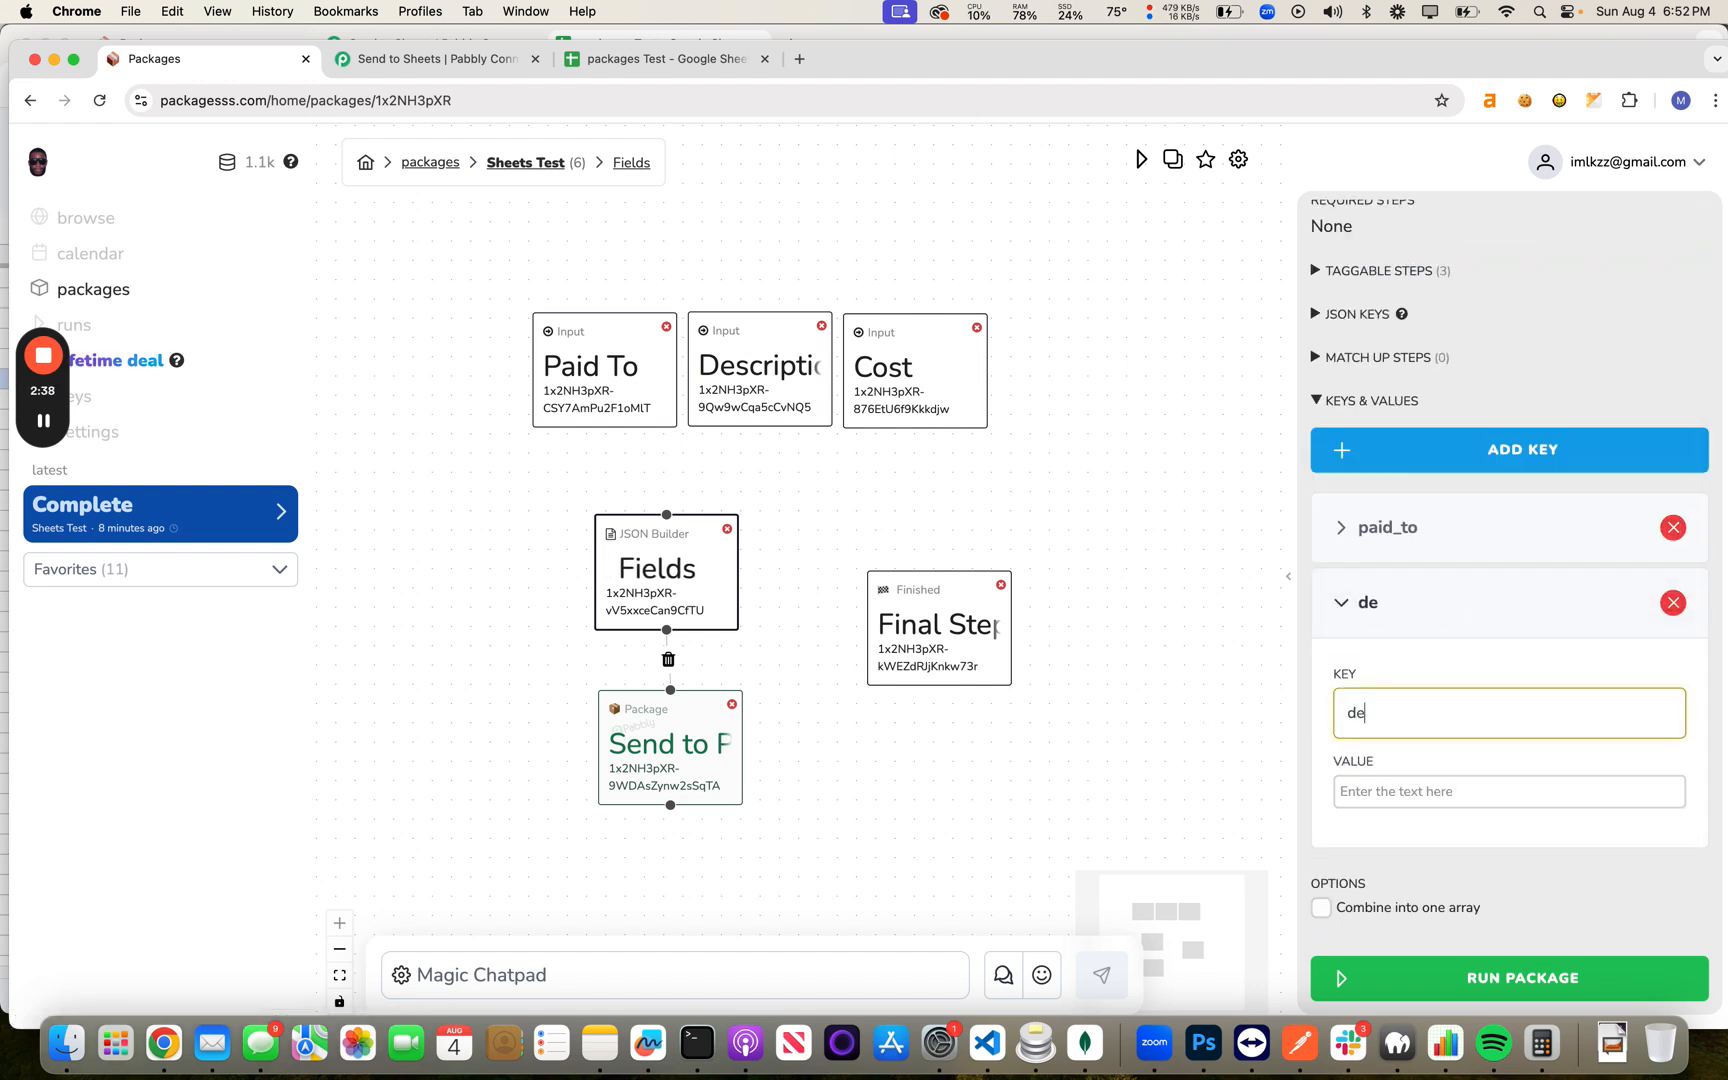
text(scription)
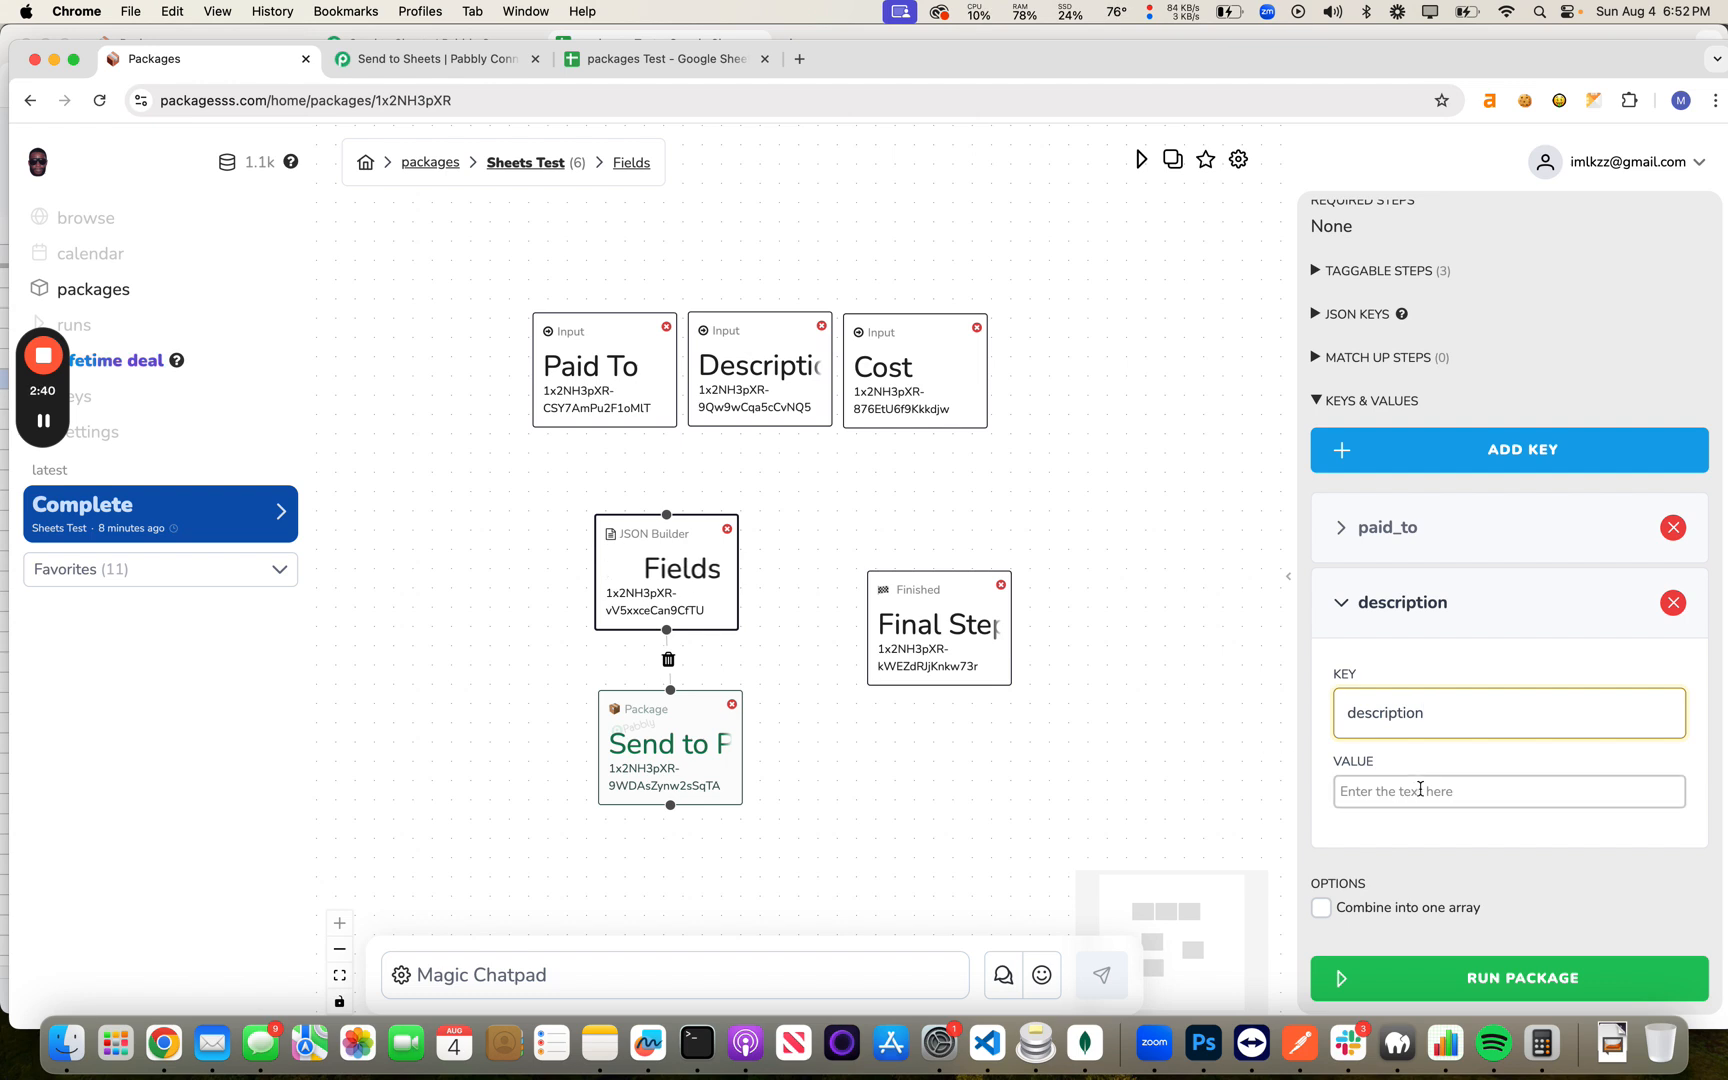
Step: Tag the Description input as the value of the description key
click(1420, 790)
text(@de)
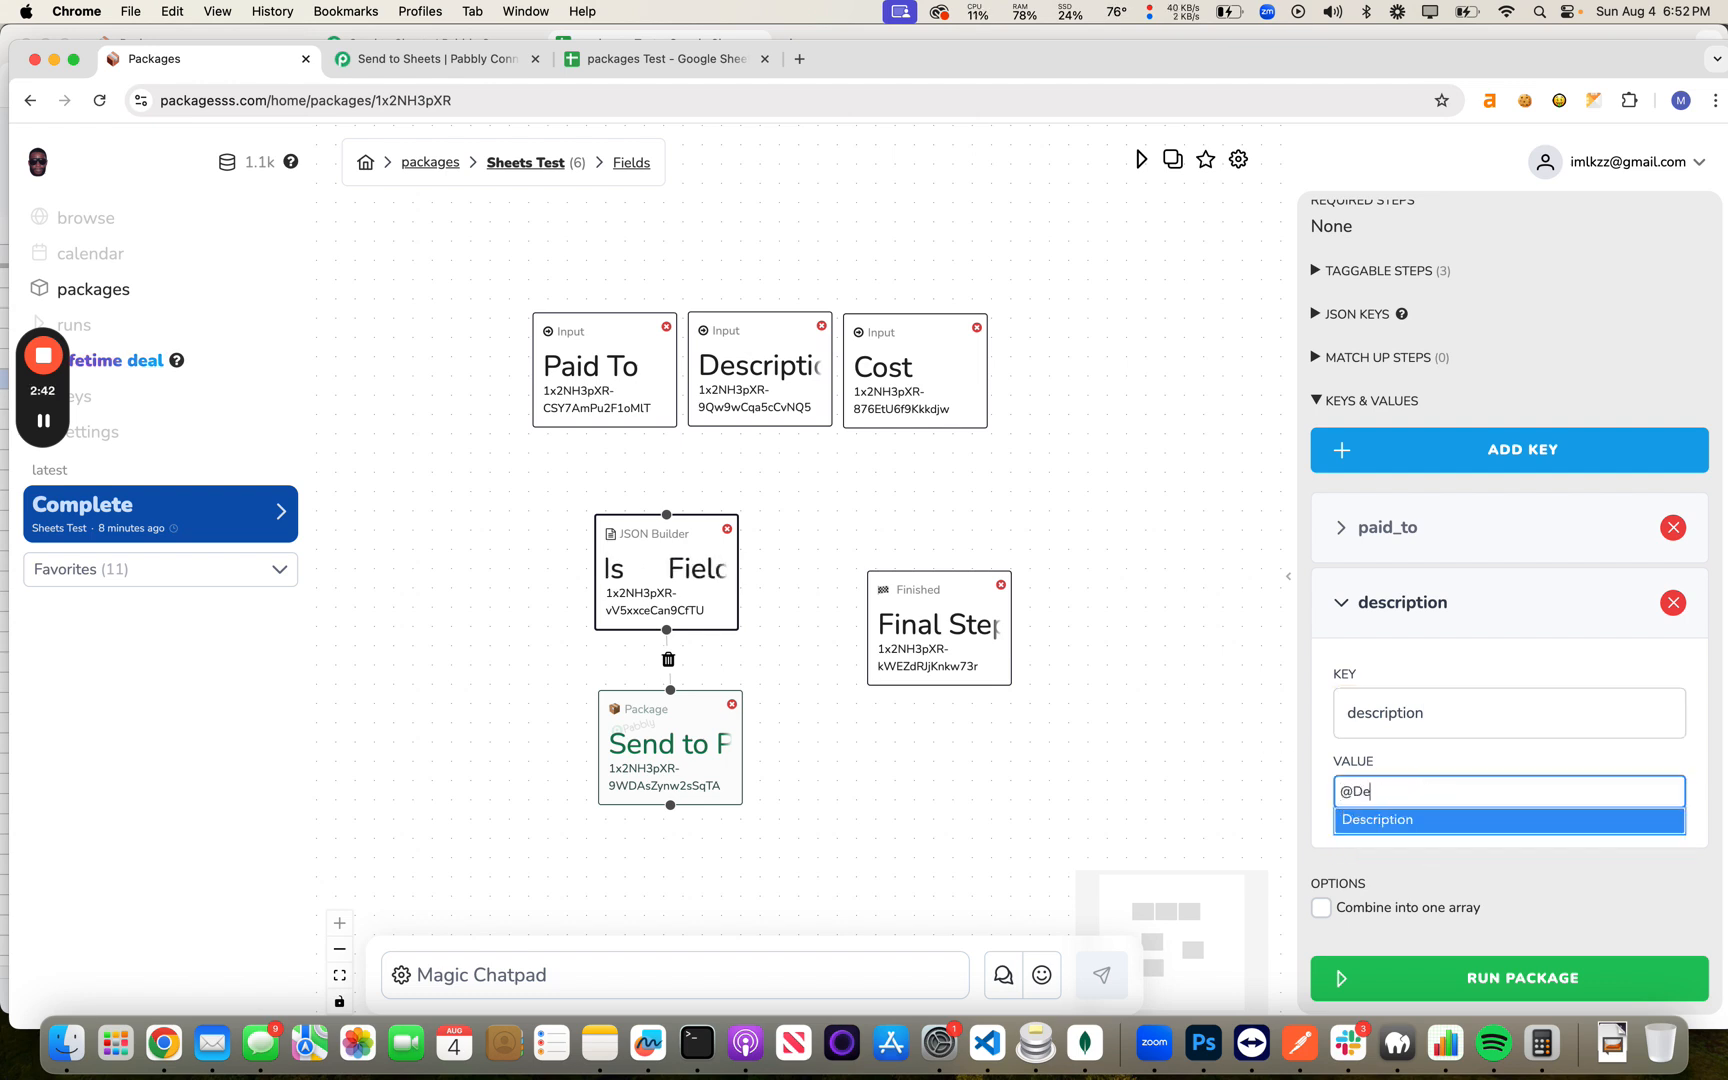
key(Return)
key(BackSpace)
text(@de)
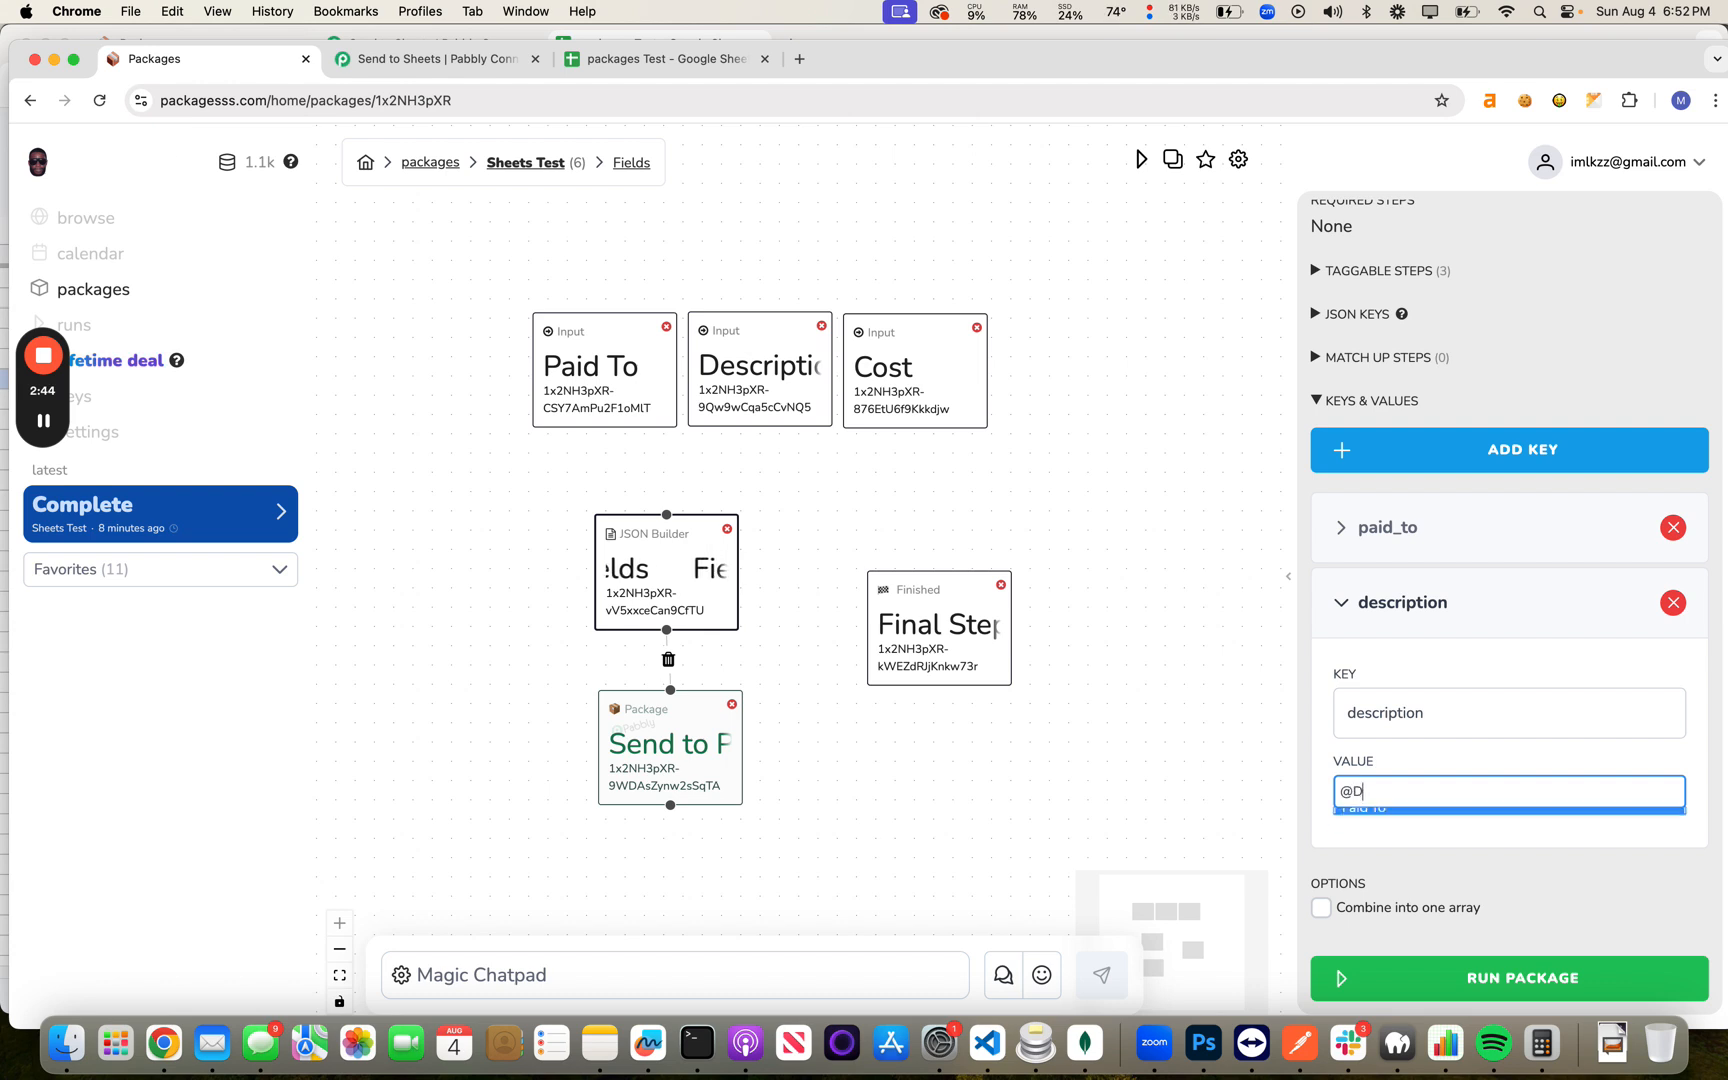
click(1432, 833)
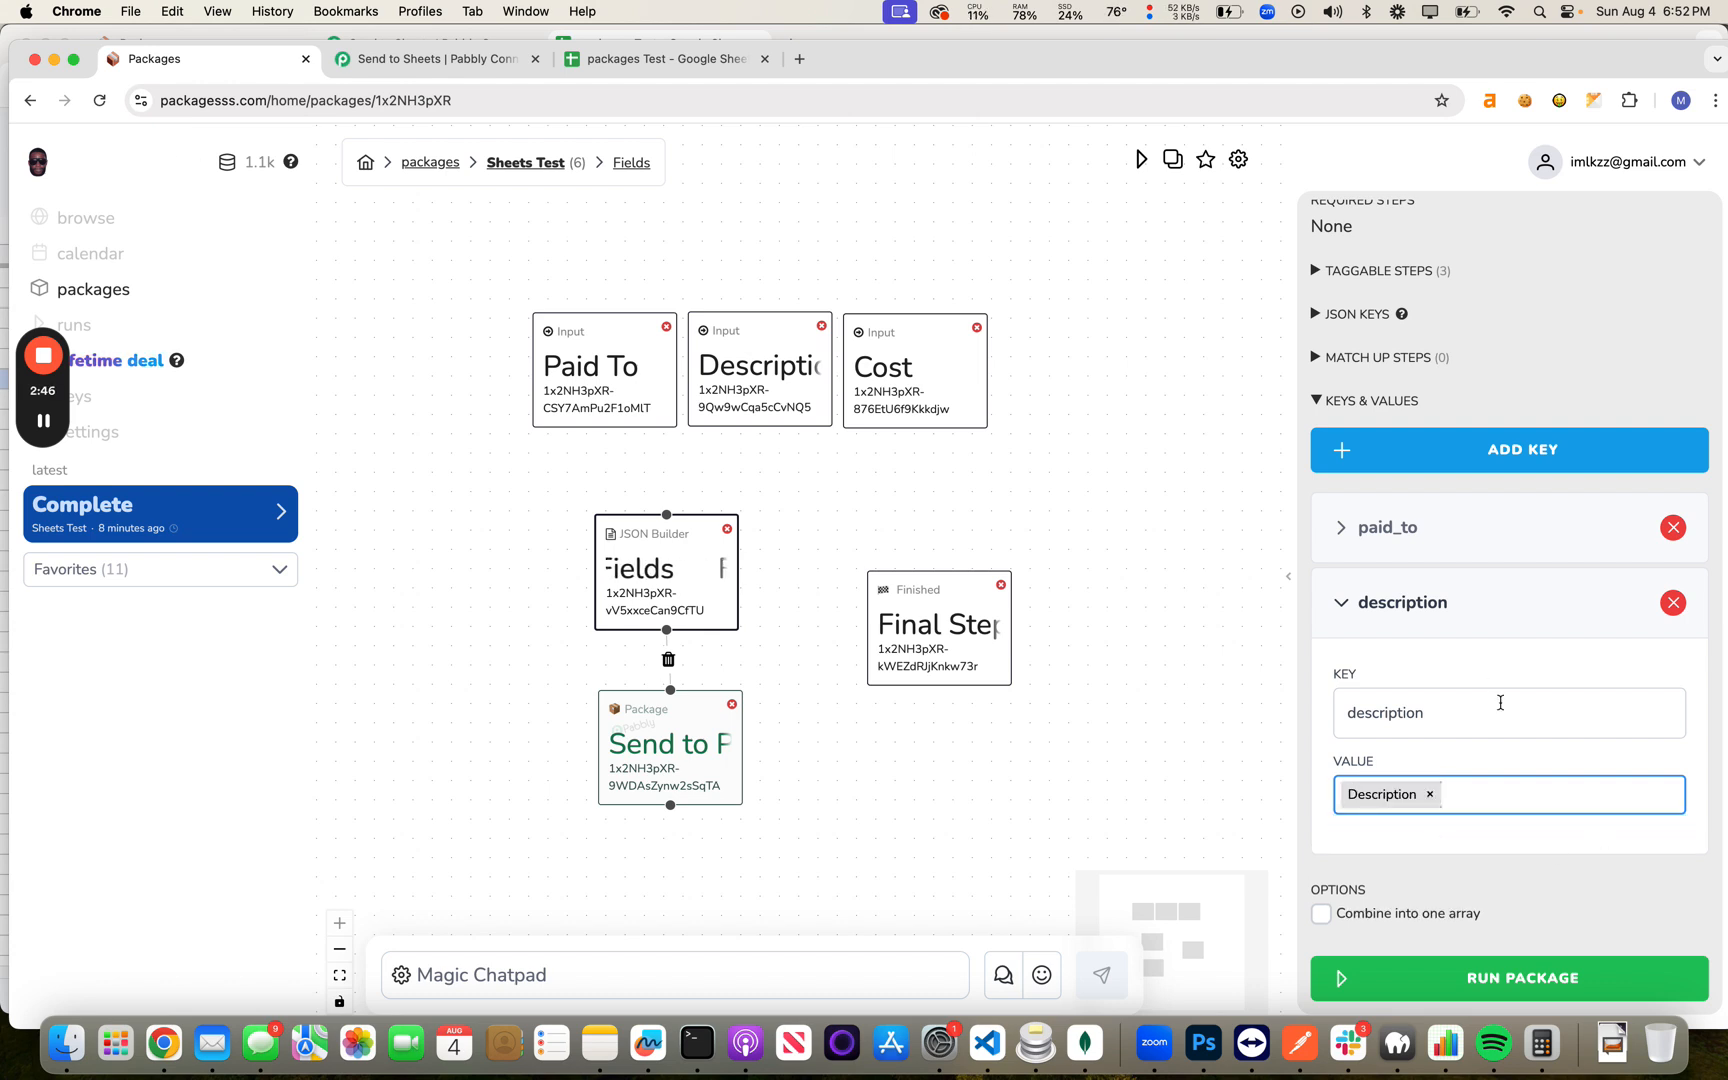
Step: Add a third key named cost to the Fields node with the Cost input tagged as its value
click(1487, 590)
click(1487, 660)
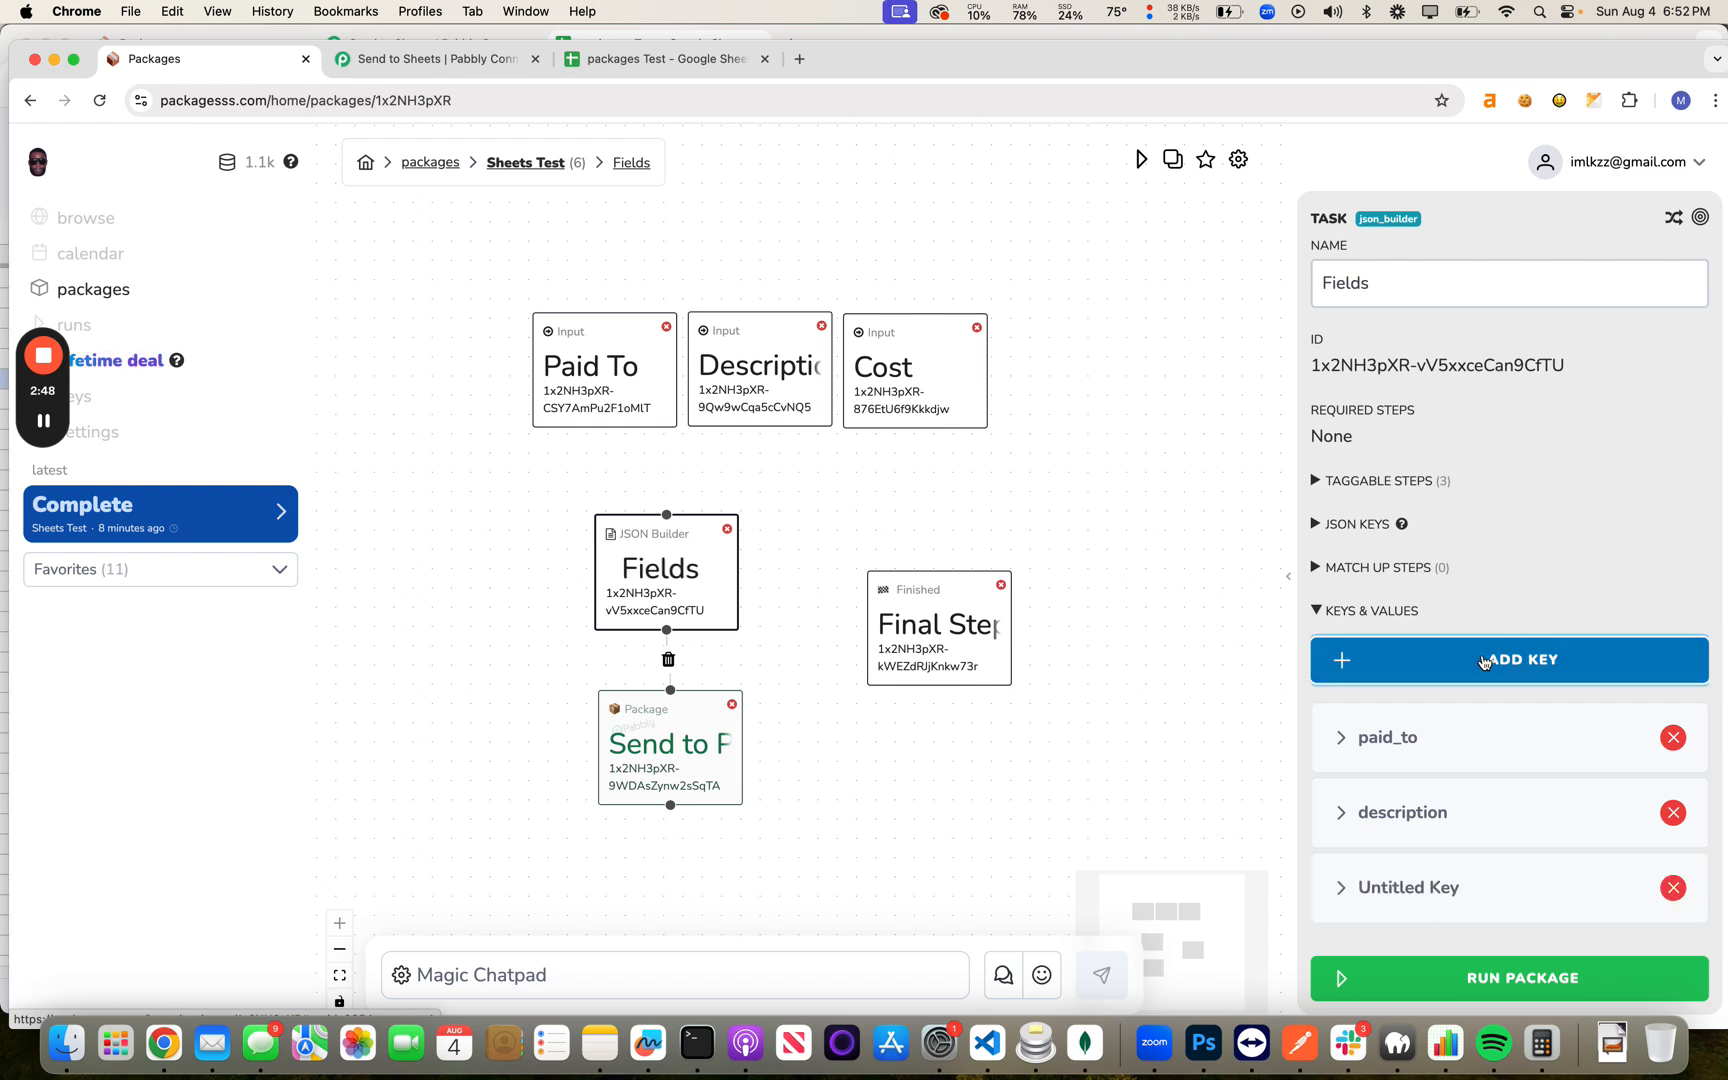
scroll(1458, 771, down, 1)
click(1446, 843)
scroll(1446, 843, down, 2)
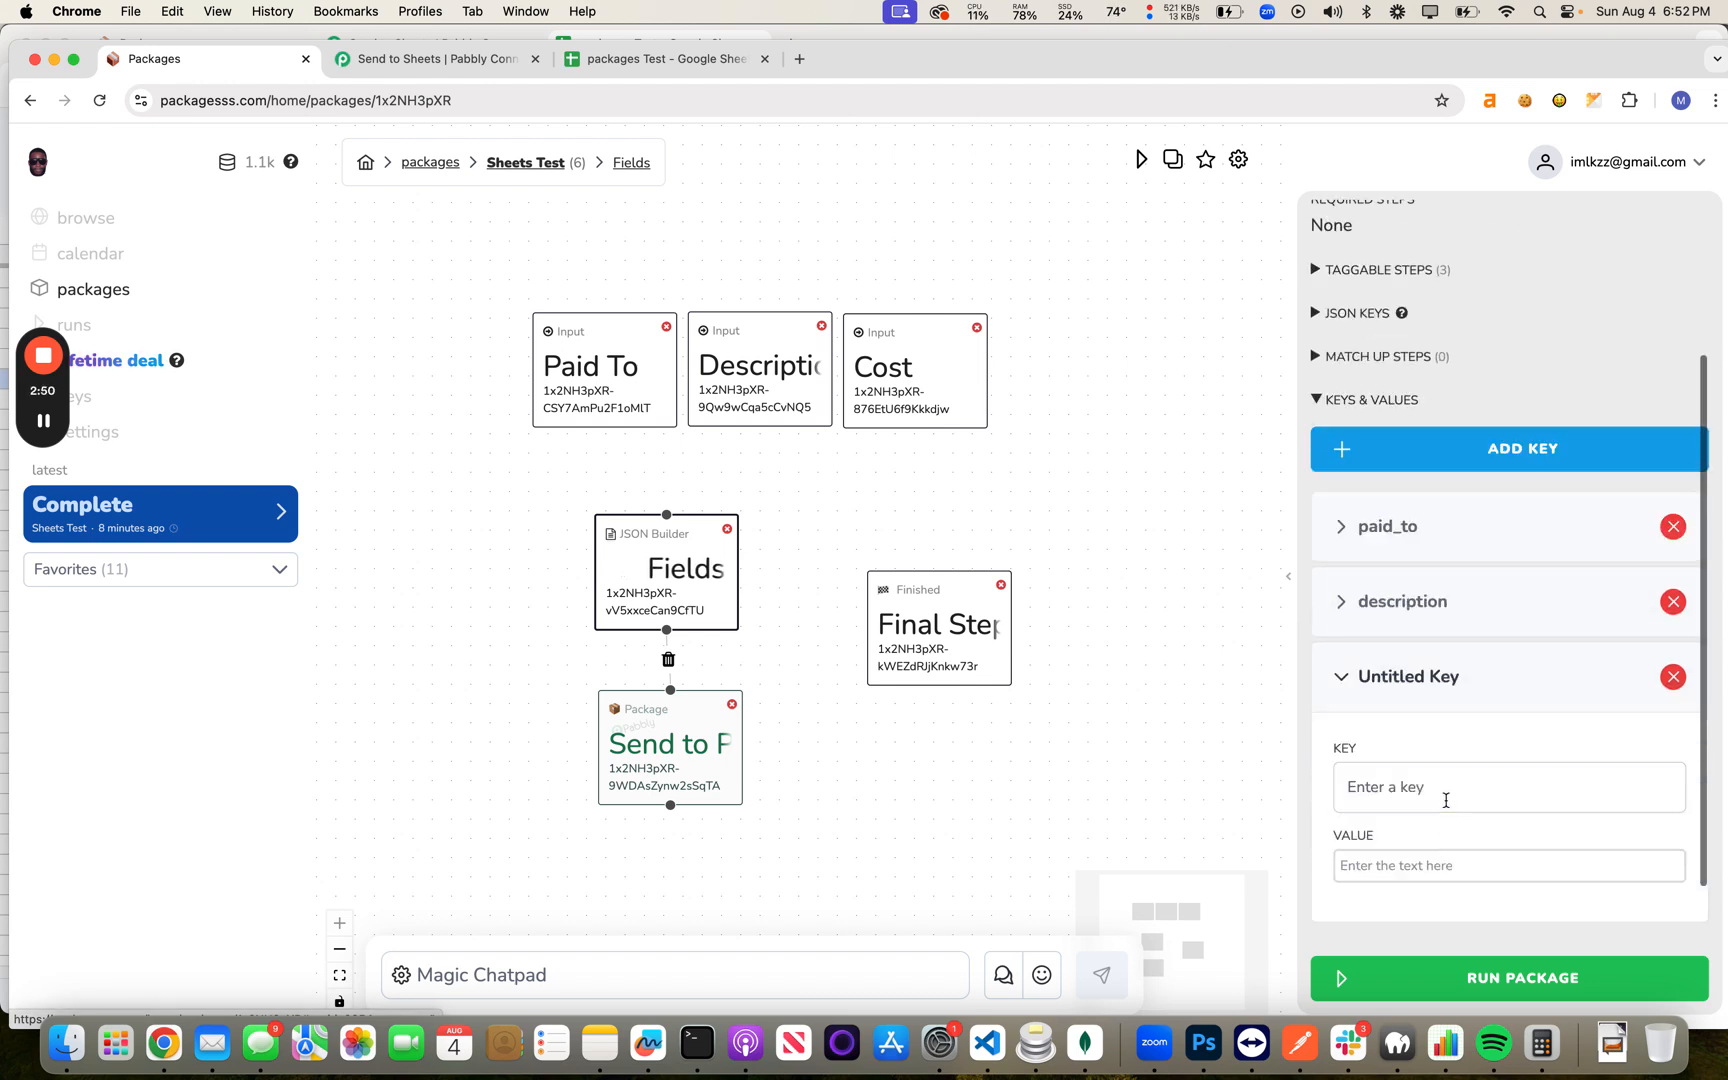
click(1446, 790)
text(cost)
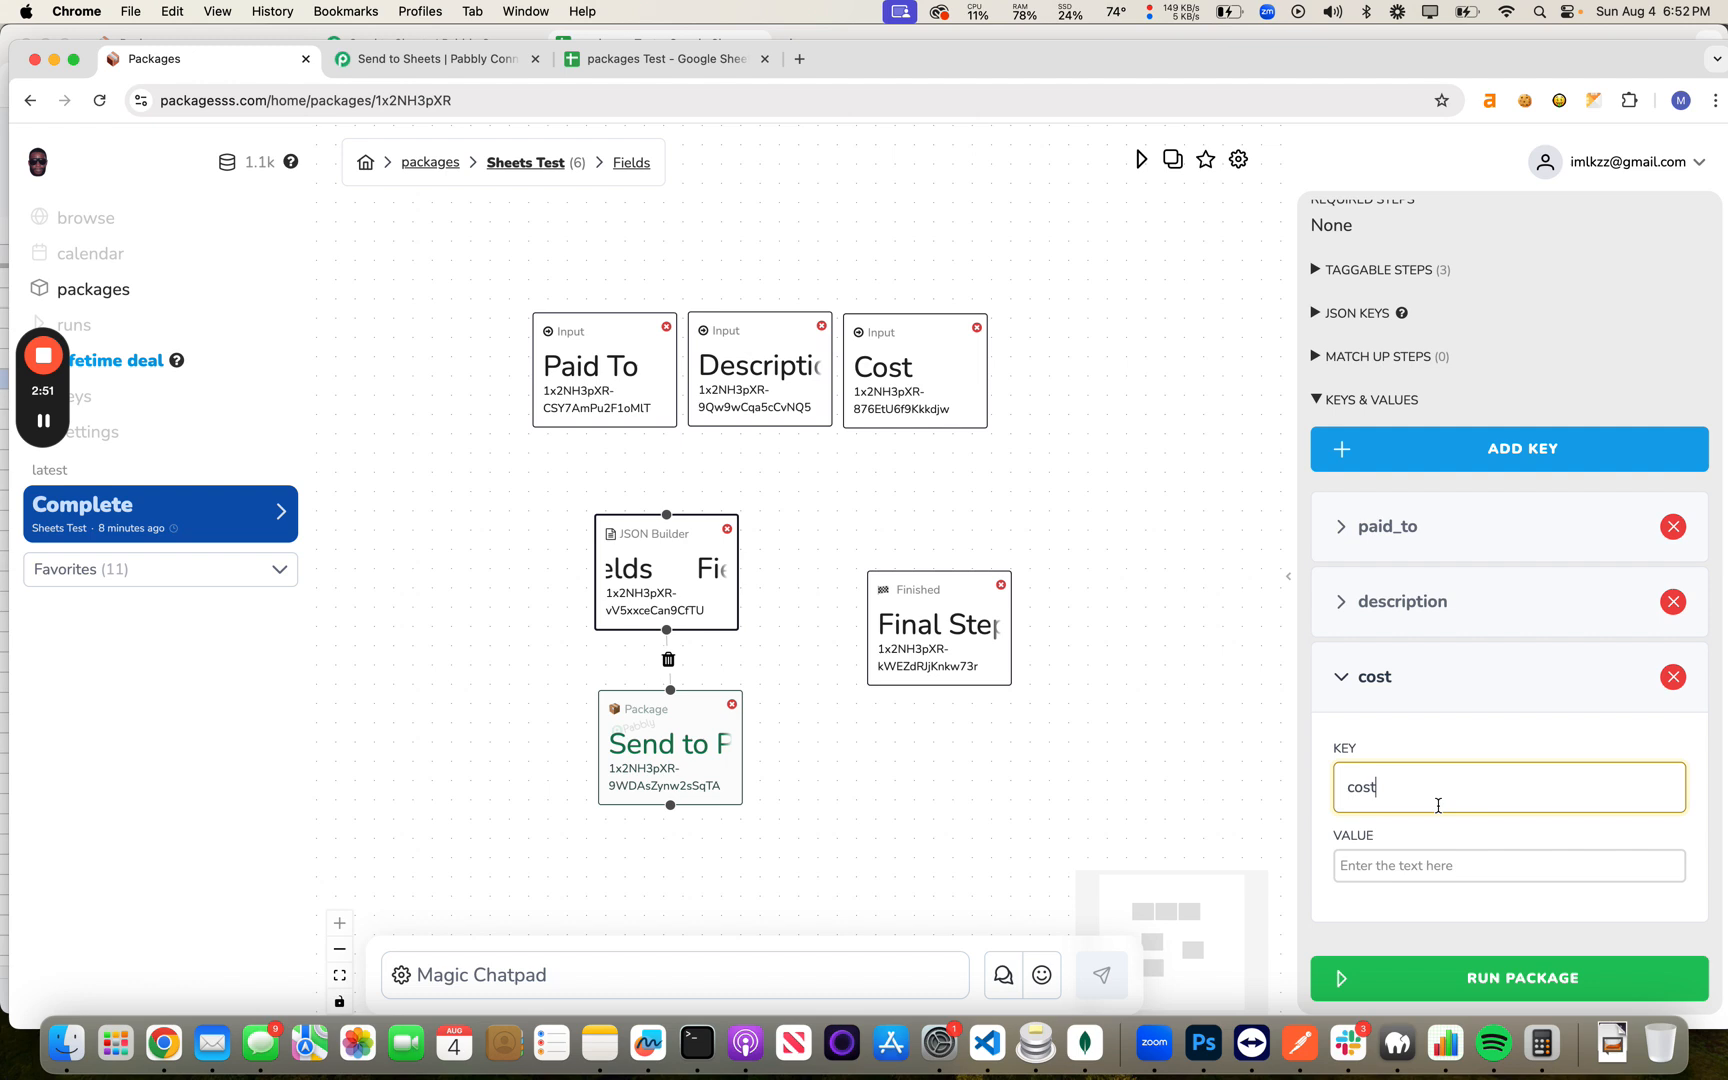
click(1431, 862)
text(@C)
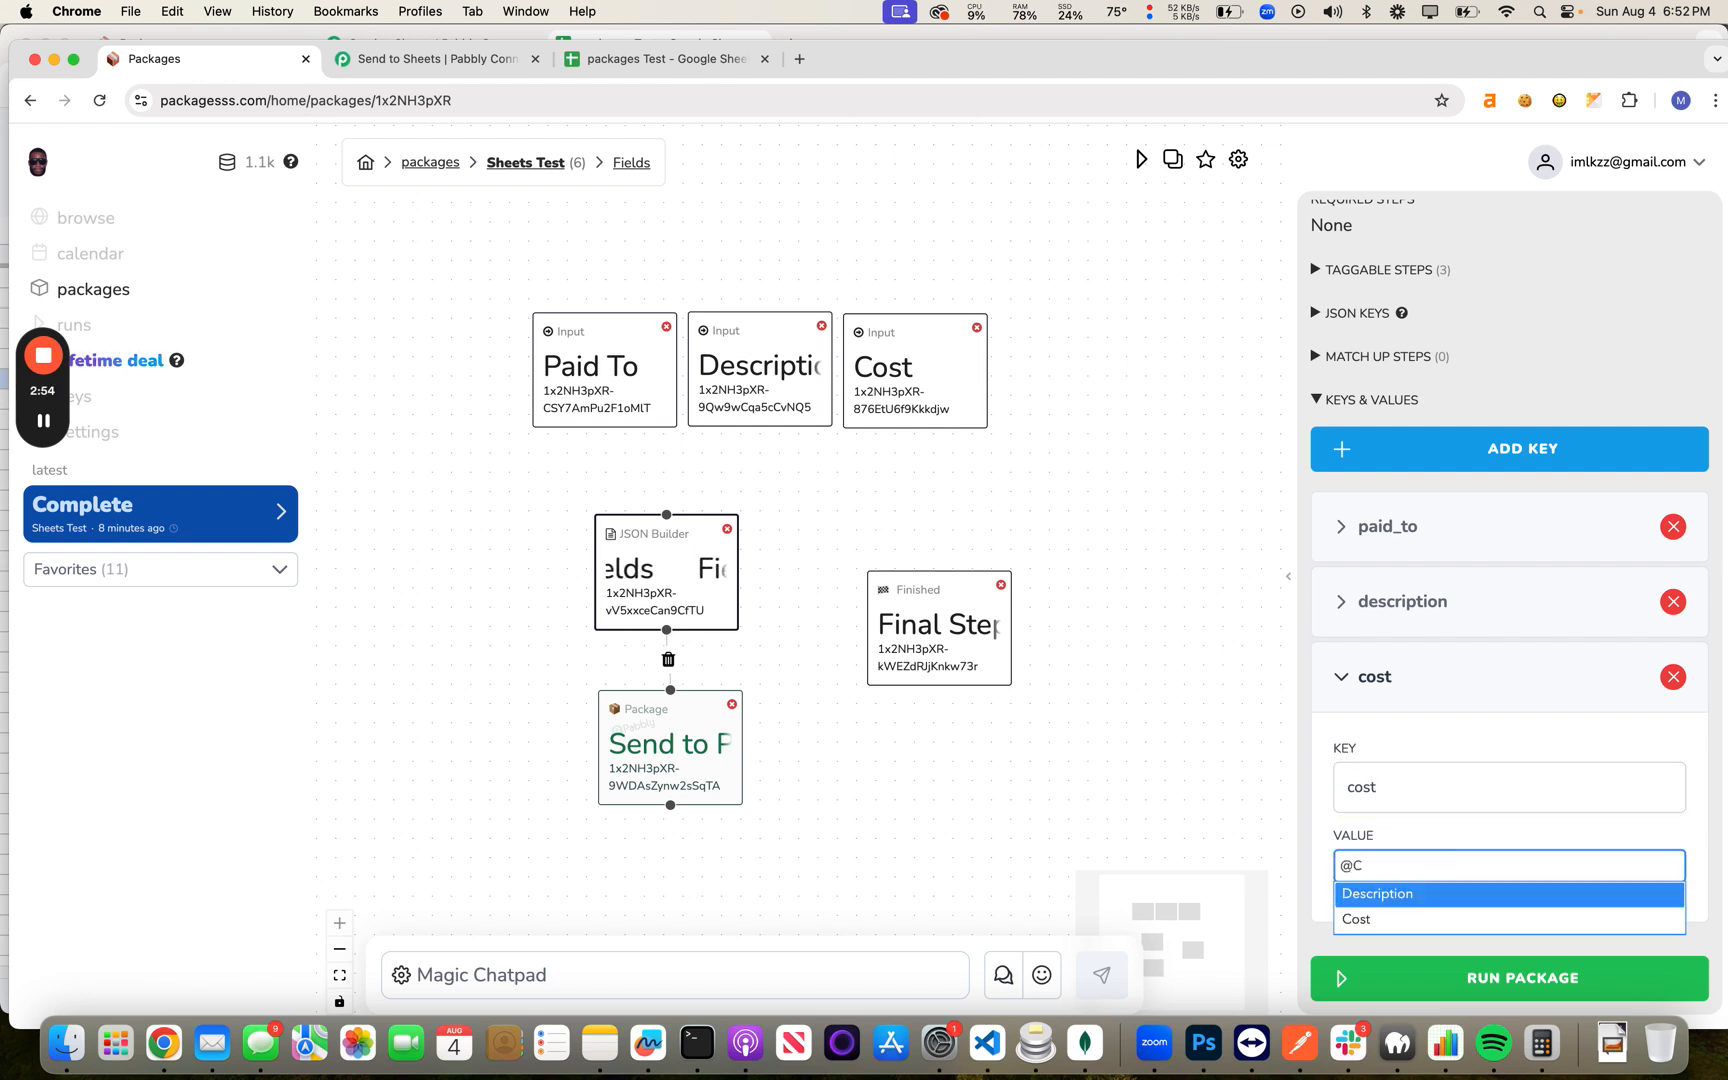
click(1395, 917)
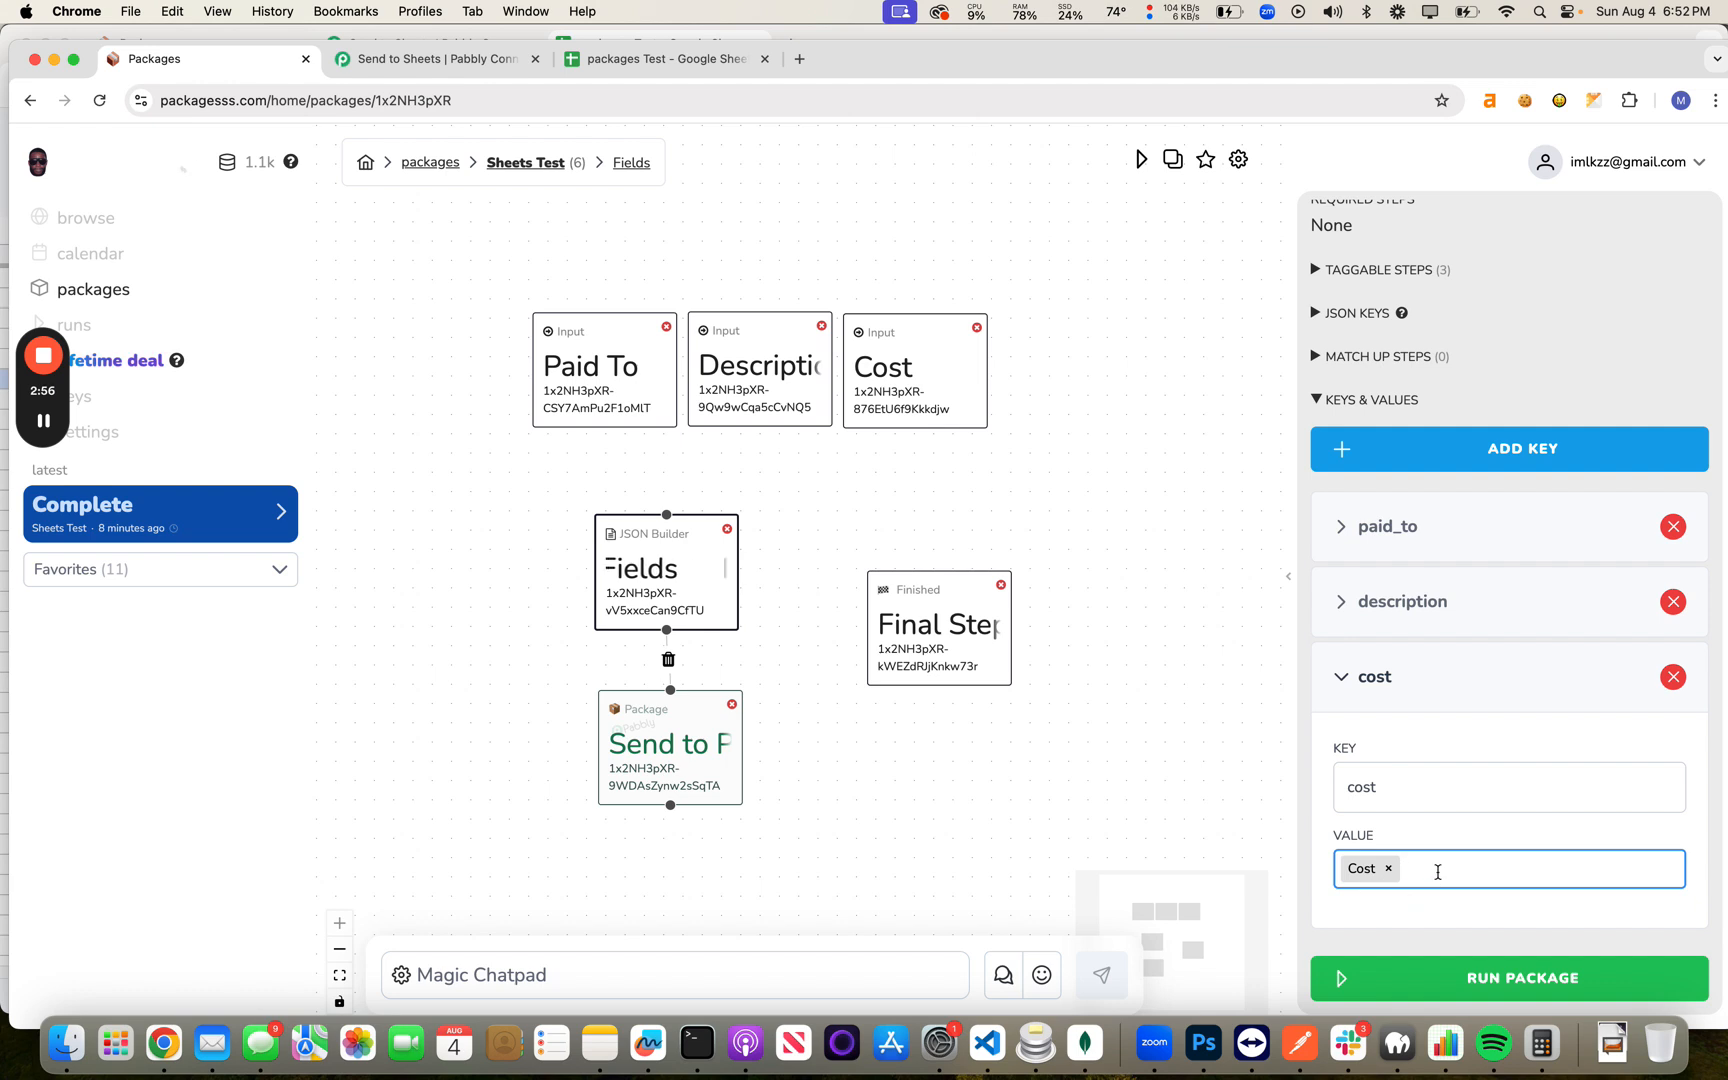
Step: Open the Send to Pabbly node's settings and check the column headers in the packages Test spreadsheet
click(925, 648)
click(673, 597)
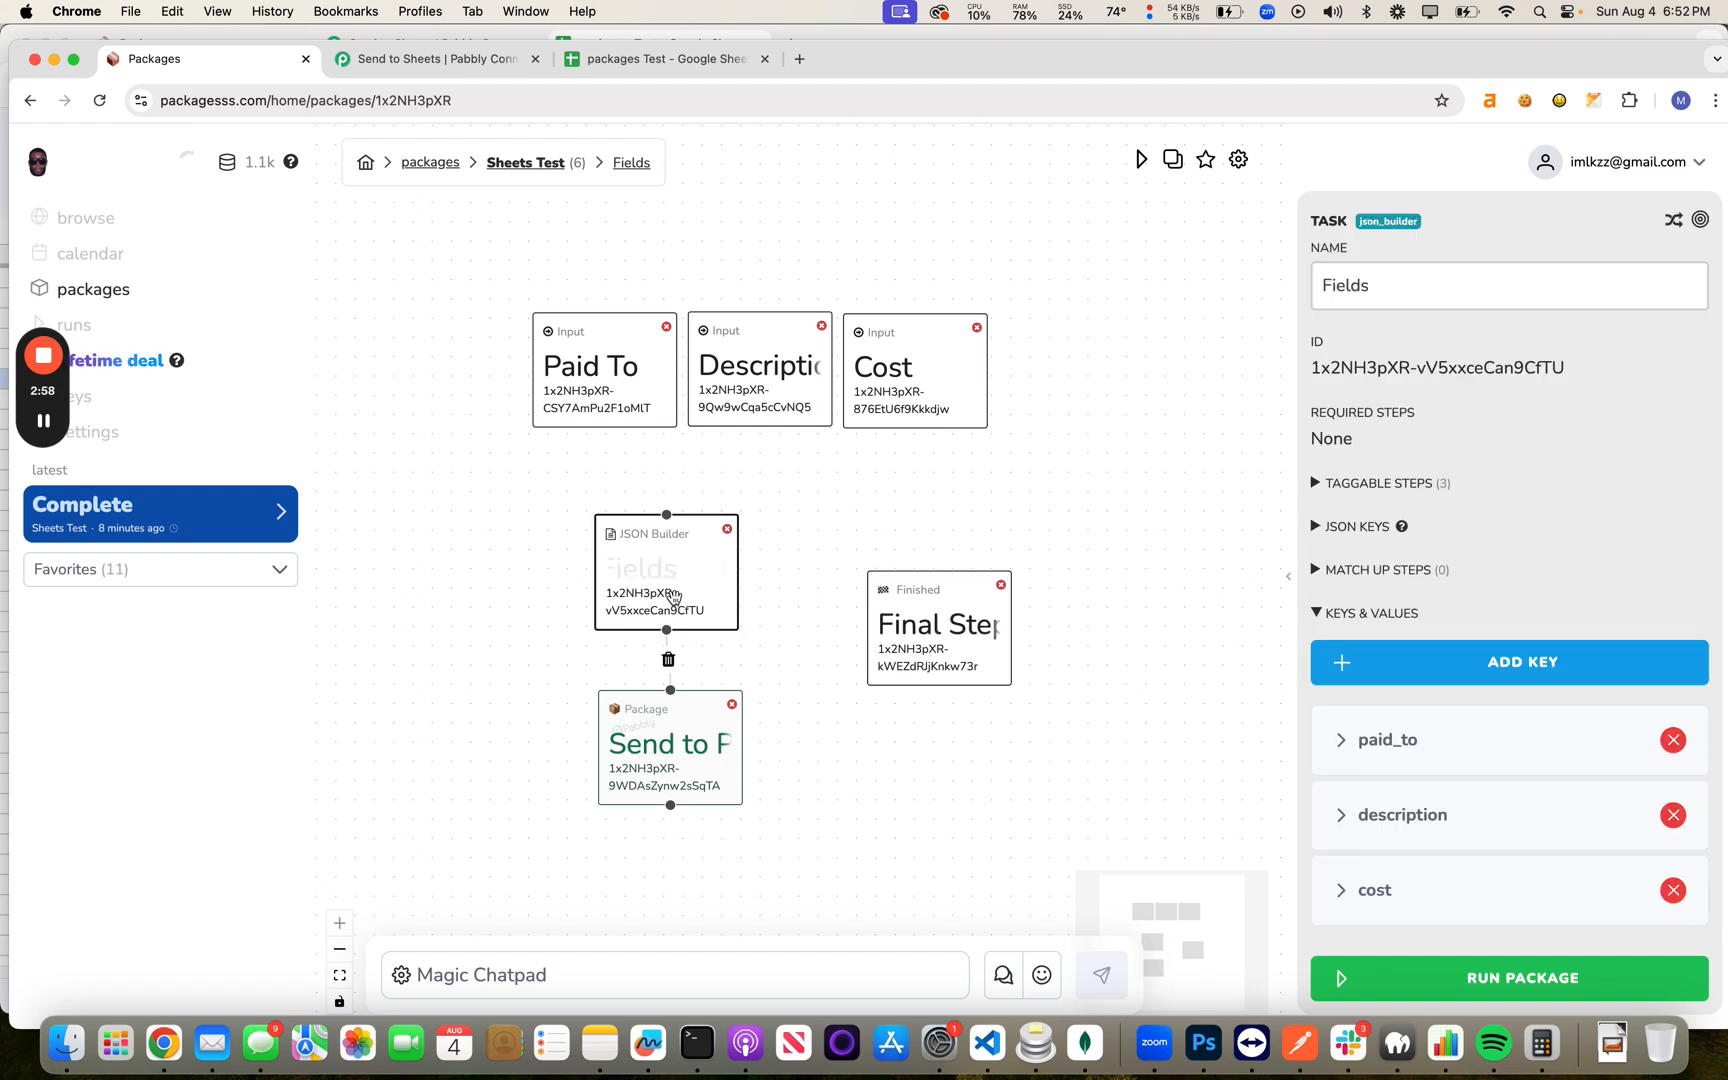
click(667, 752)
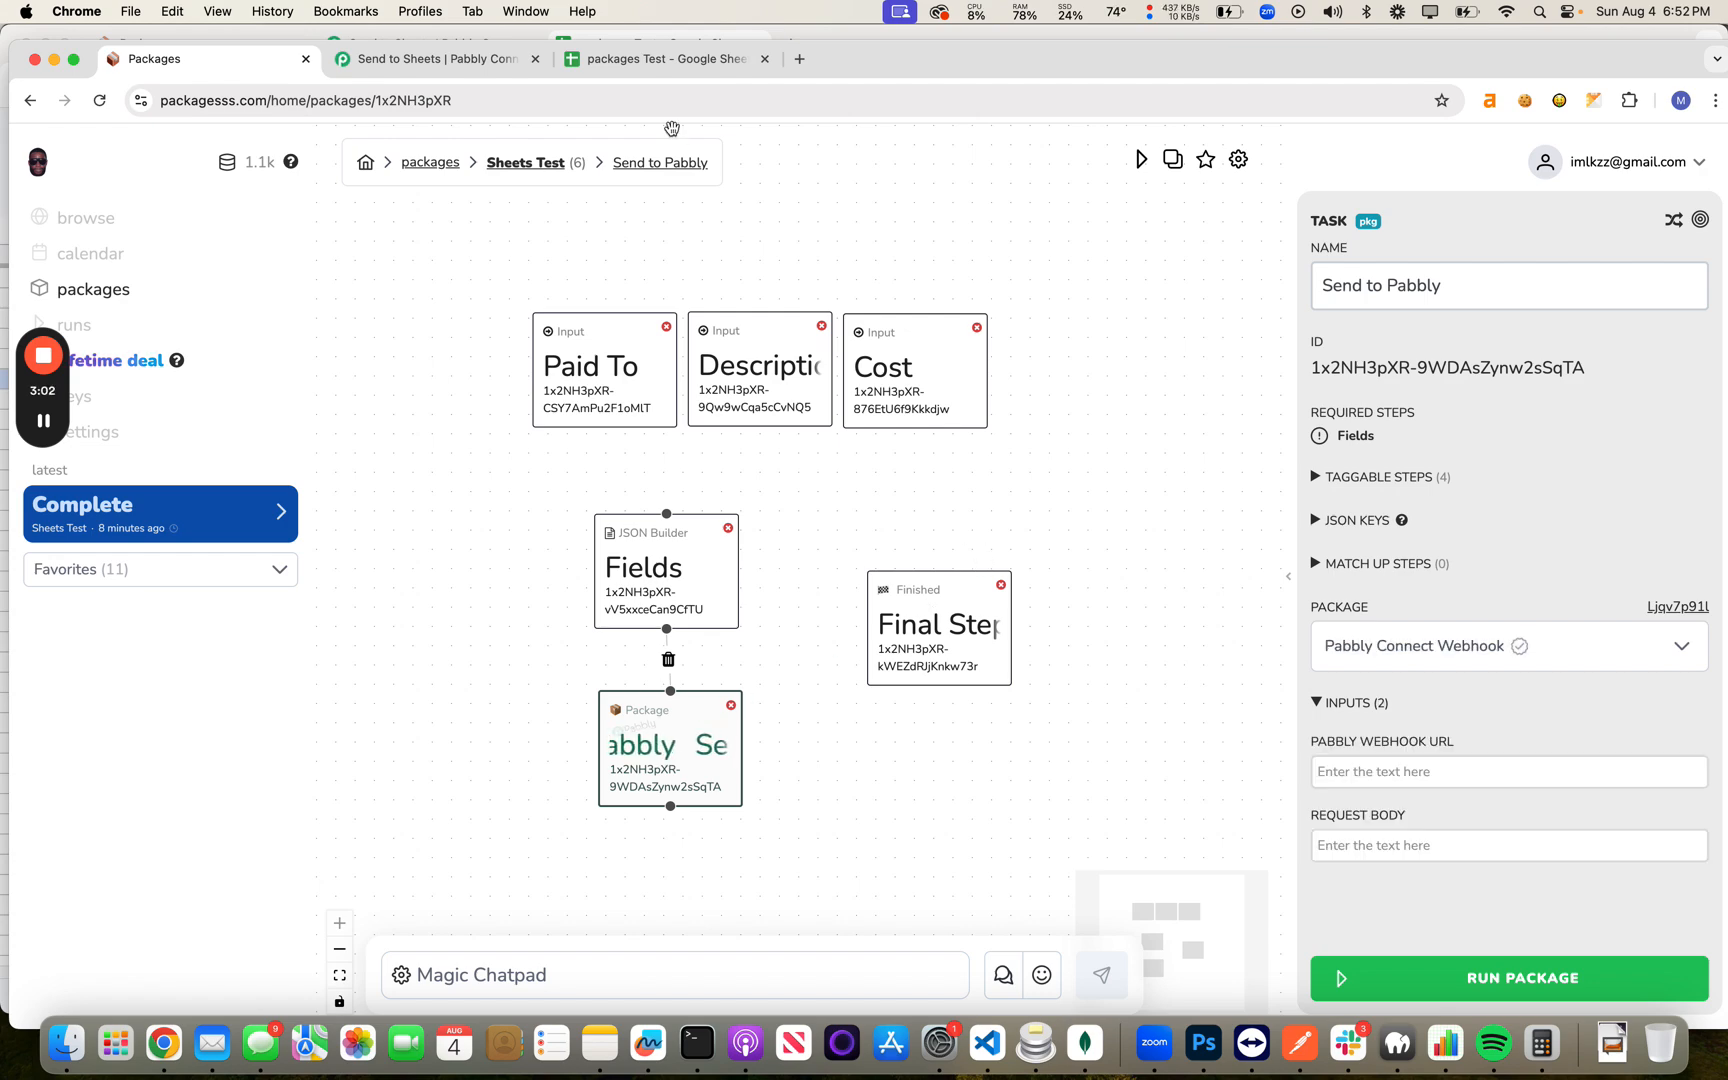
click(668, 62)
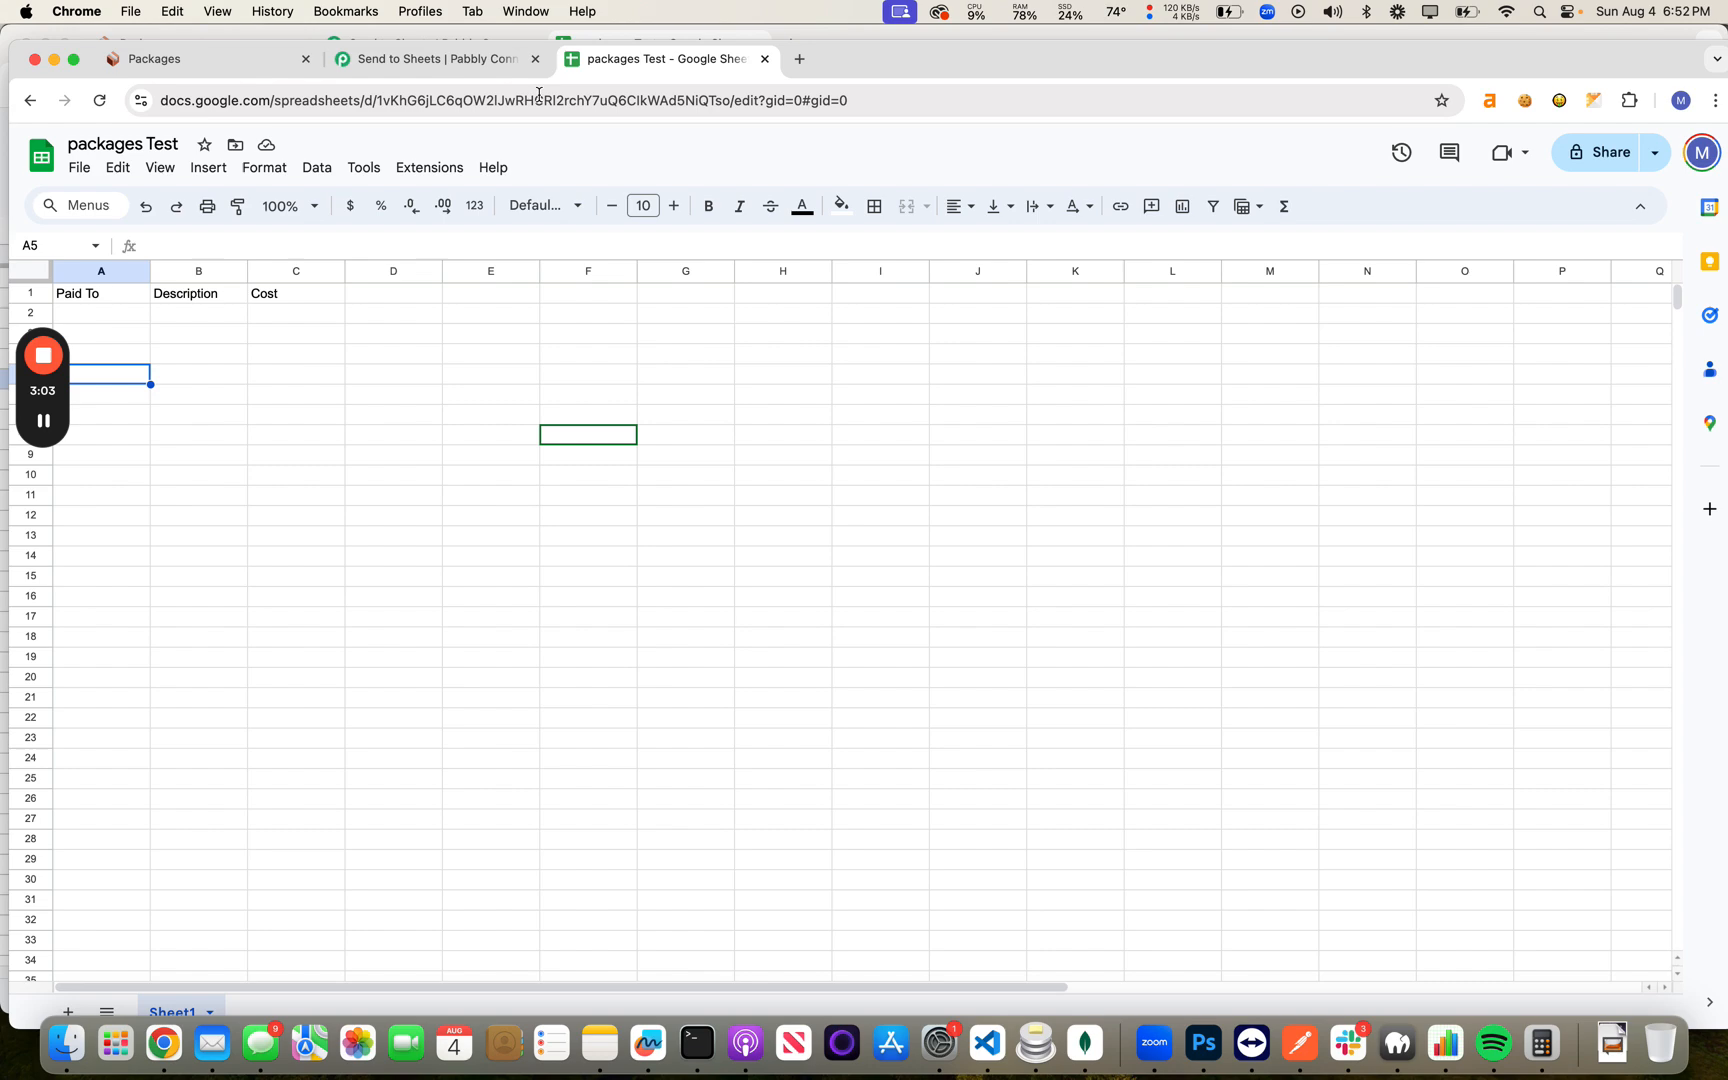
click(228, 68)
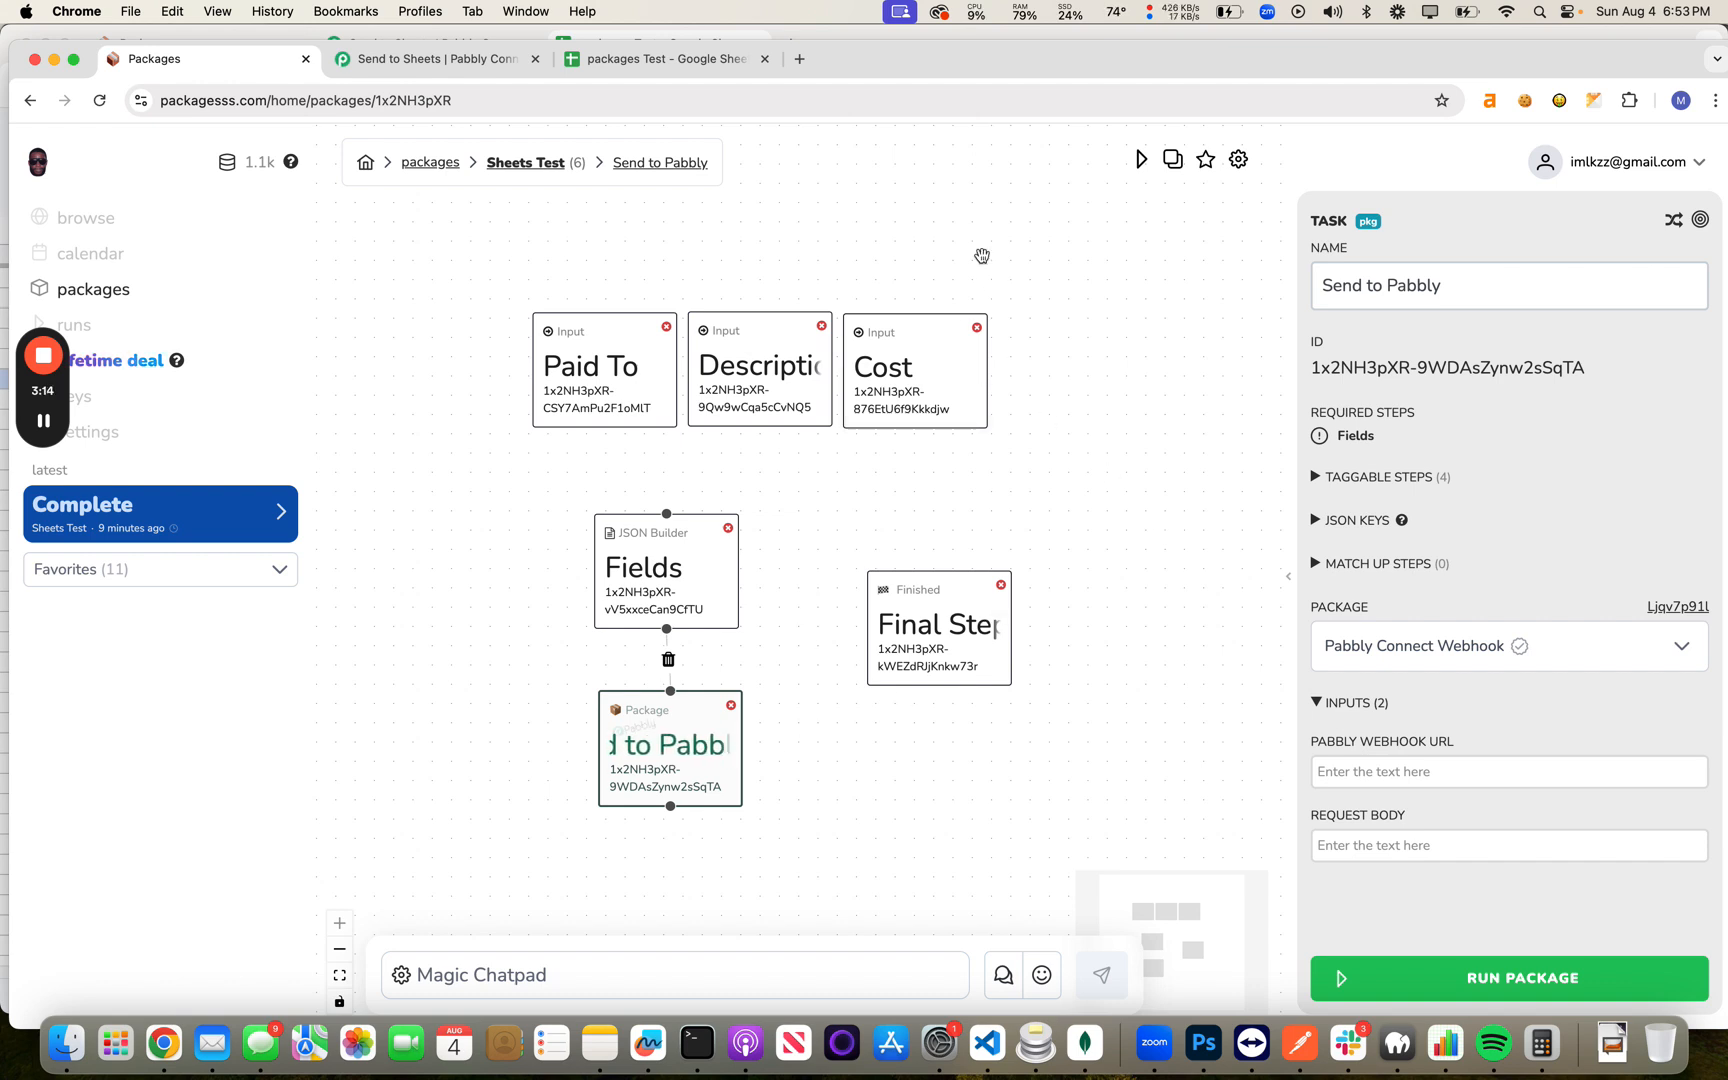
Step: Switch to Pabbly Connect and copy the webhook URL from the Send to Sheets workflow's Webhook by Pabbly trigger
click(450, 63)
scroll(744, 328, up, 10)
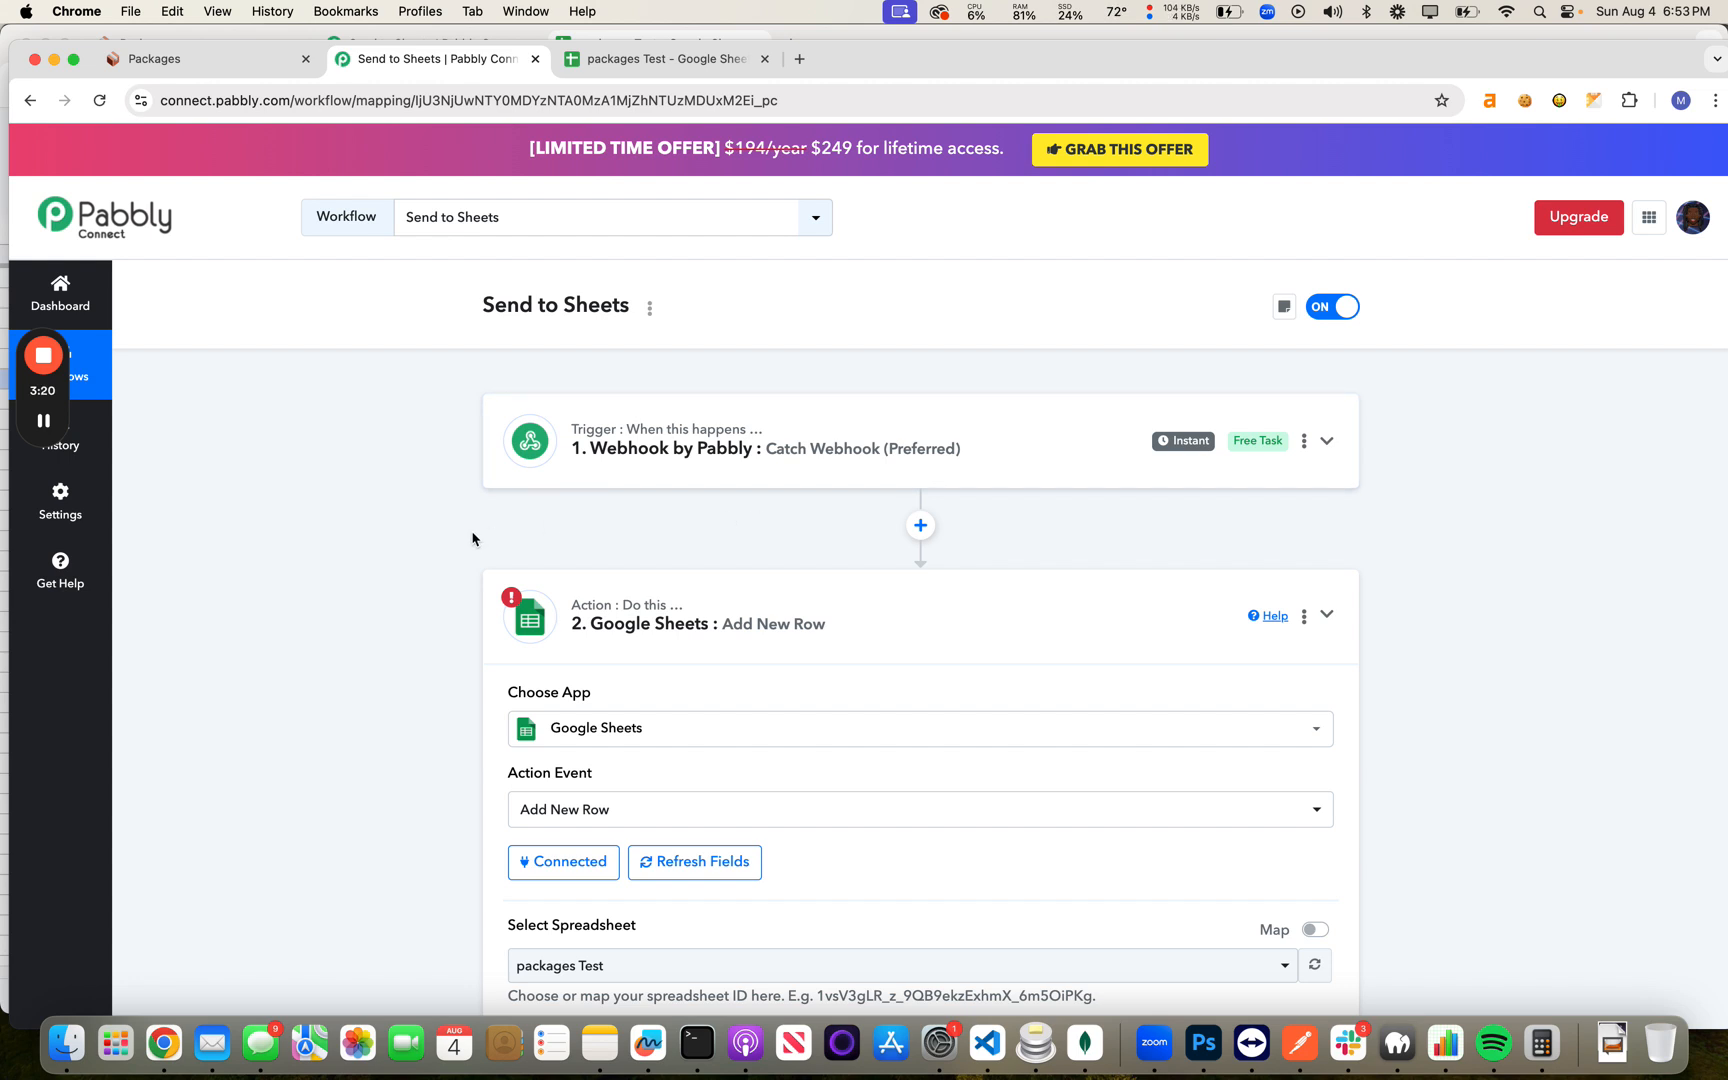
scroll(563, 528, down, 3)
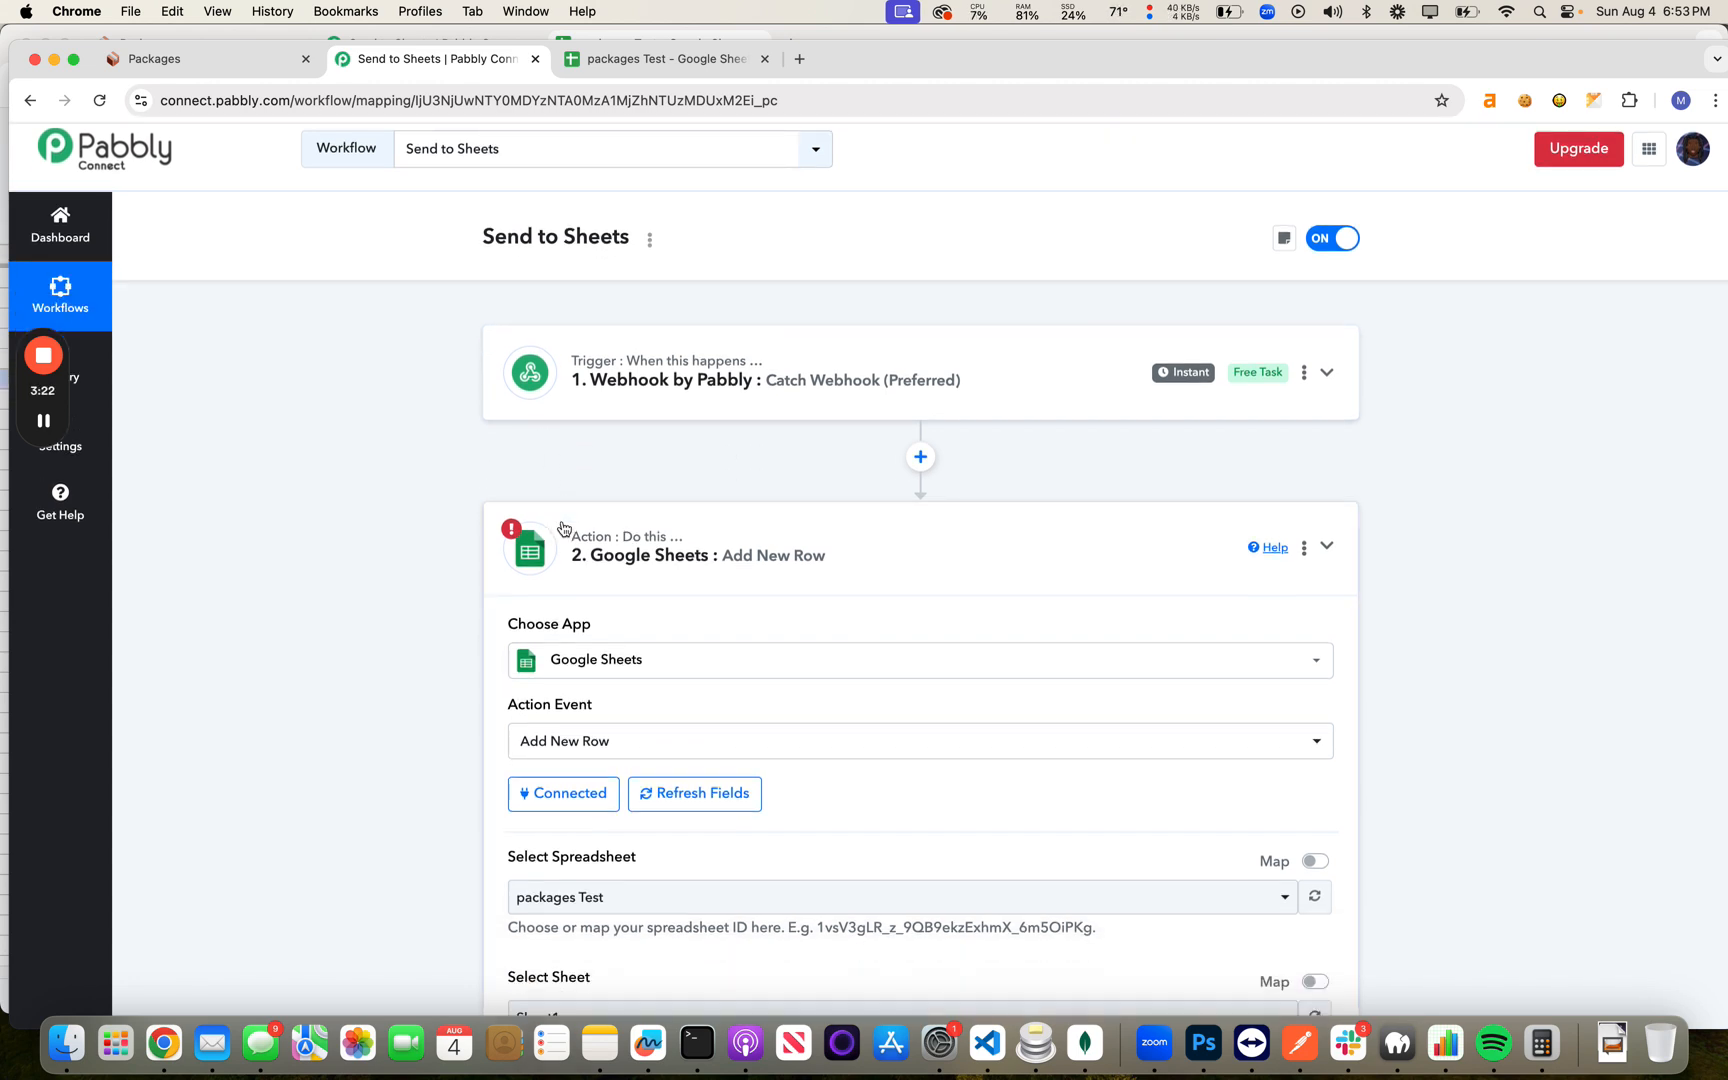
scroll(805, 660, up, 3)
click(949, 452)
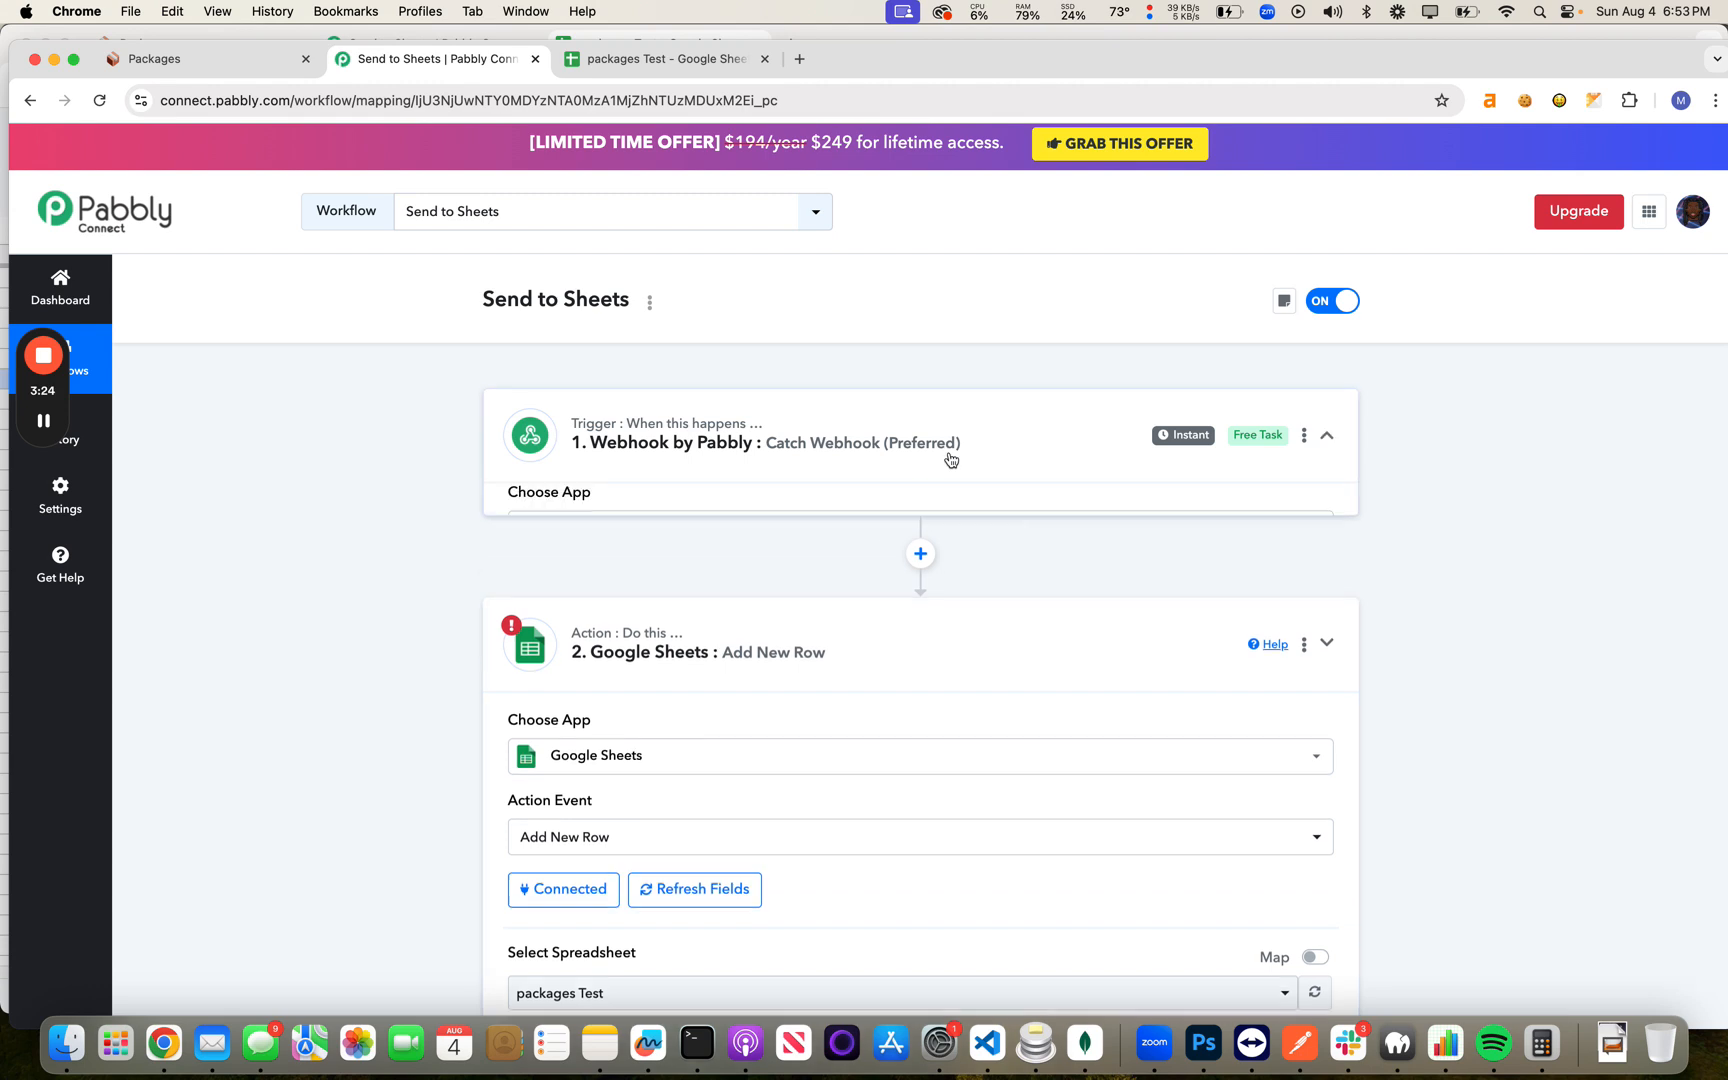
scroll(730, 578, down, 3)
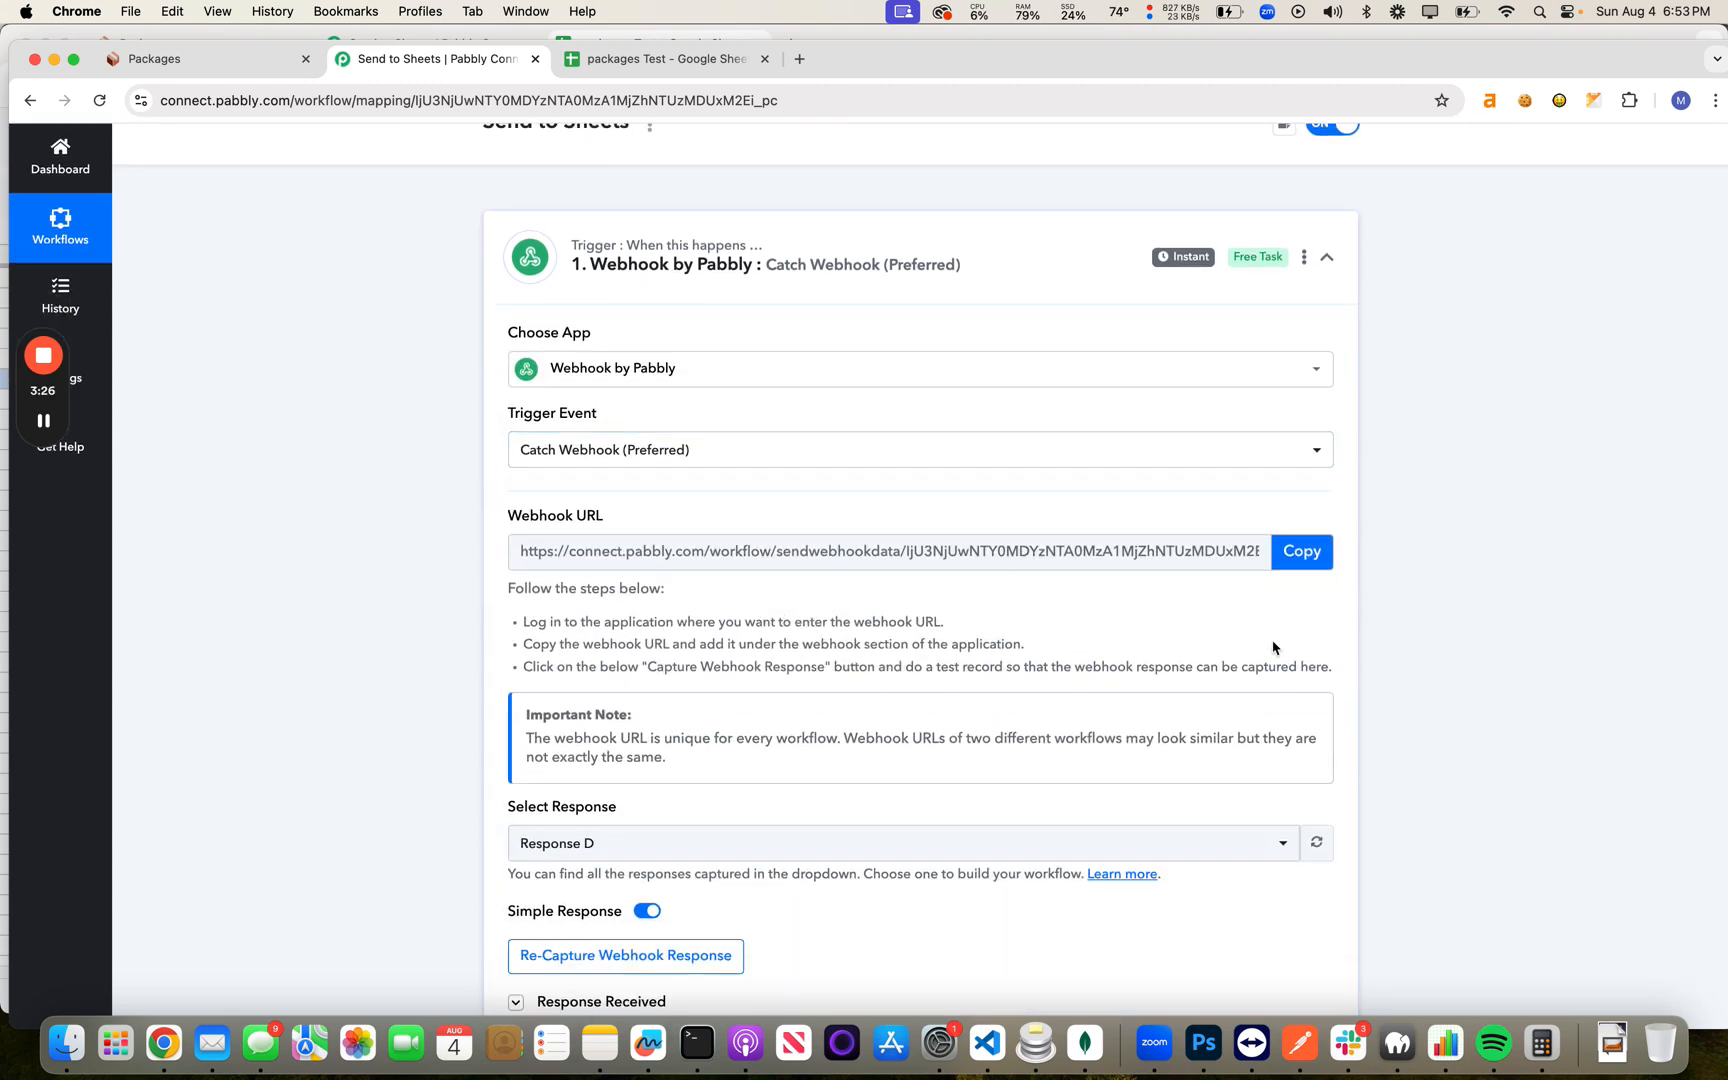
click(1300, 551)
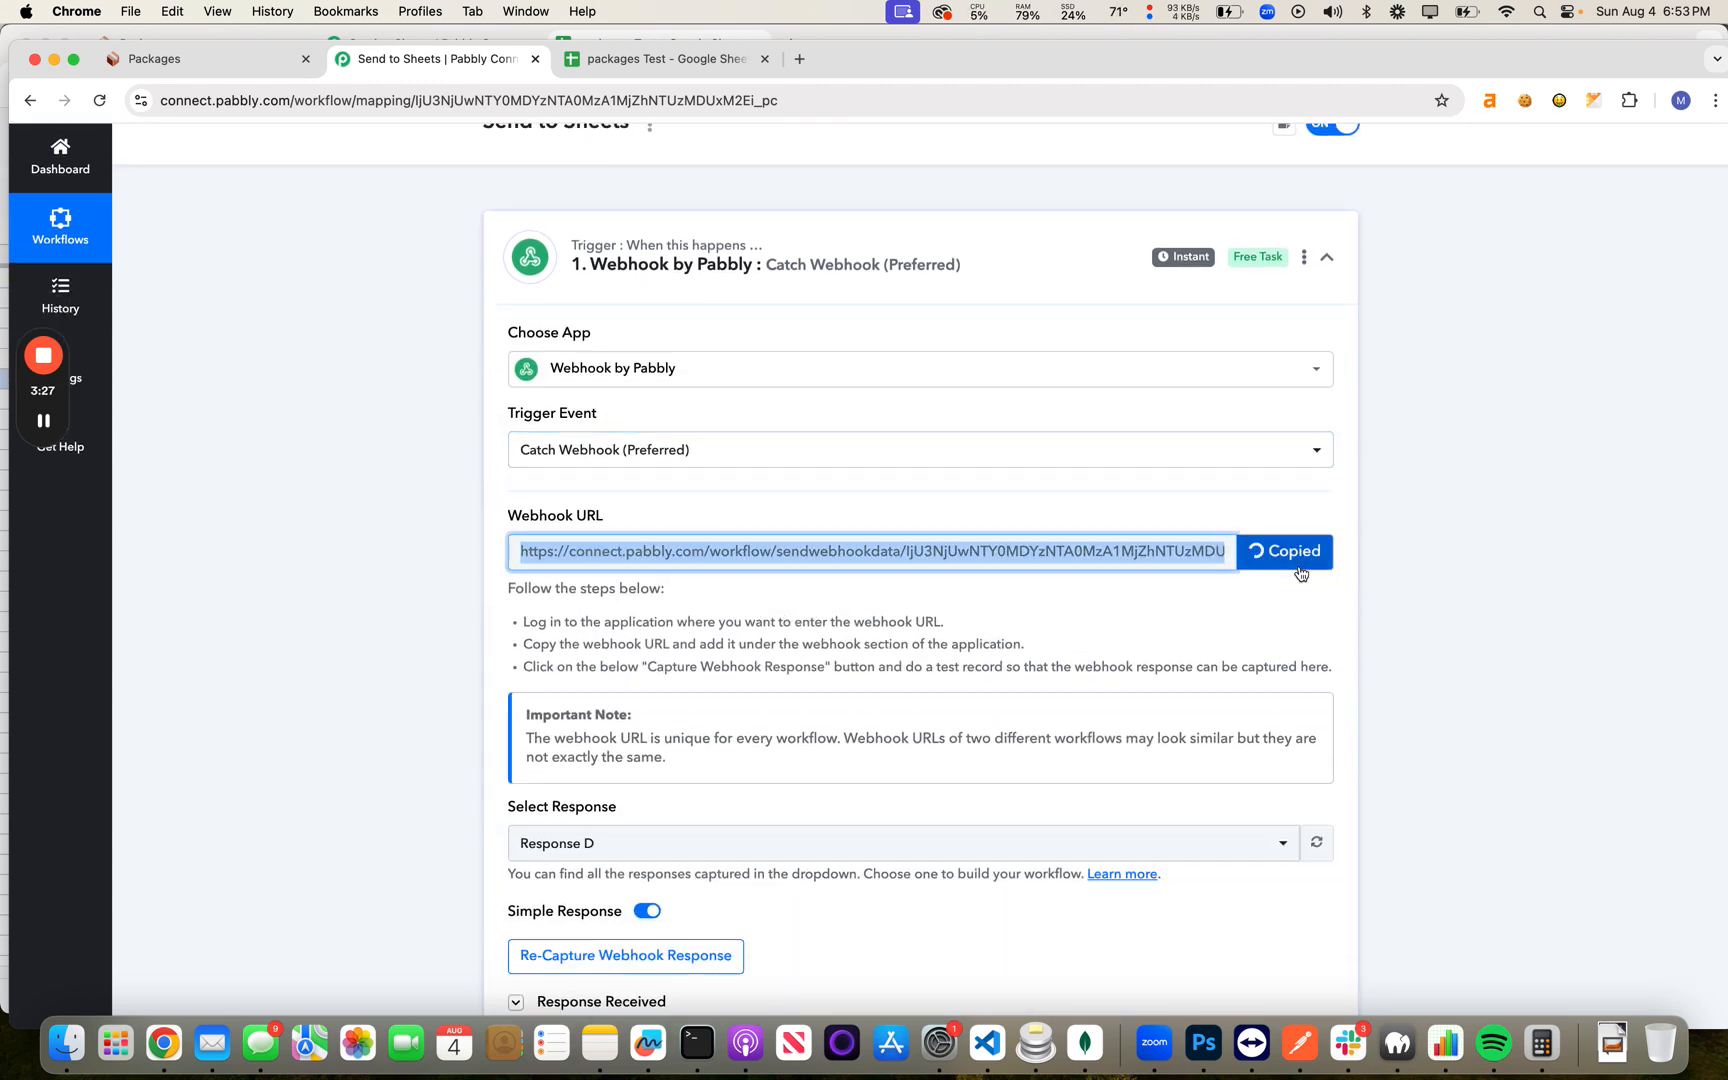
Step: Back in Packages, paste the copied URL as Send to Pabbly's webhook URL and tag Fields as its request body
click(270, 60)
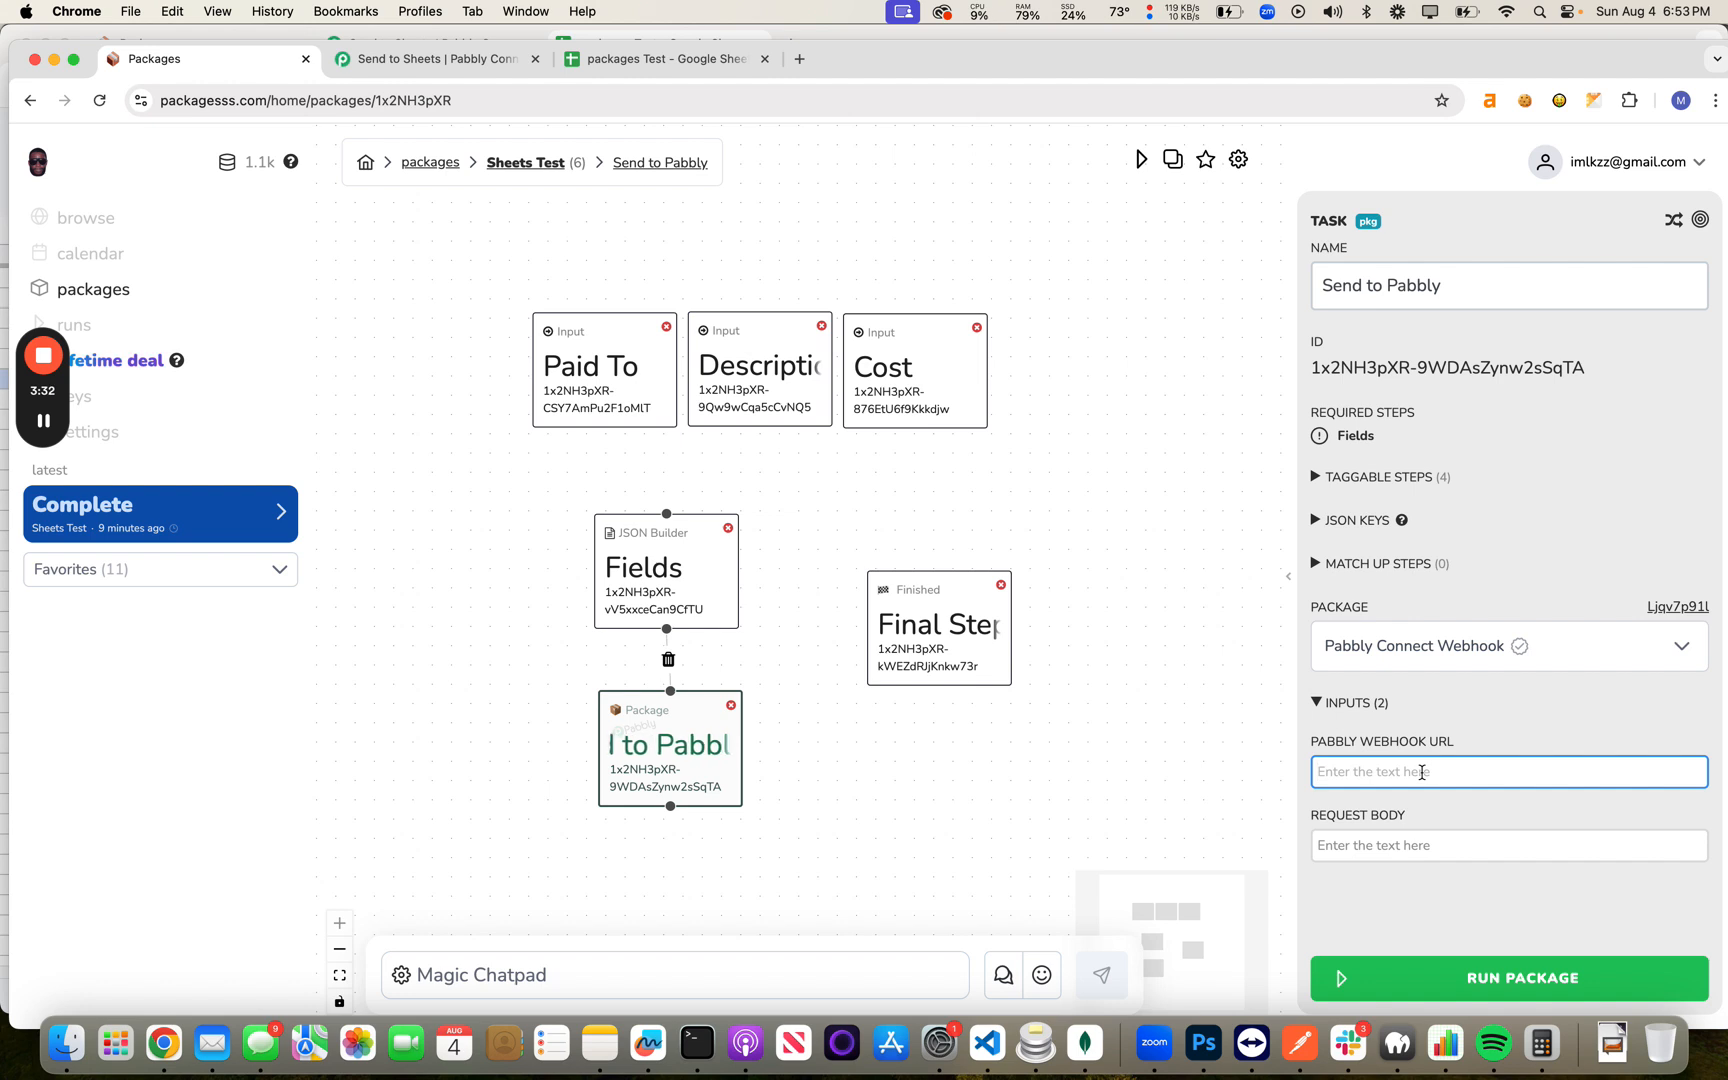
key(super+v)
click(1419, 869)
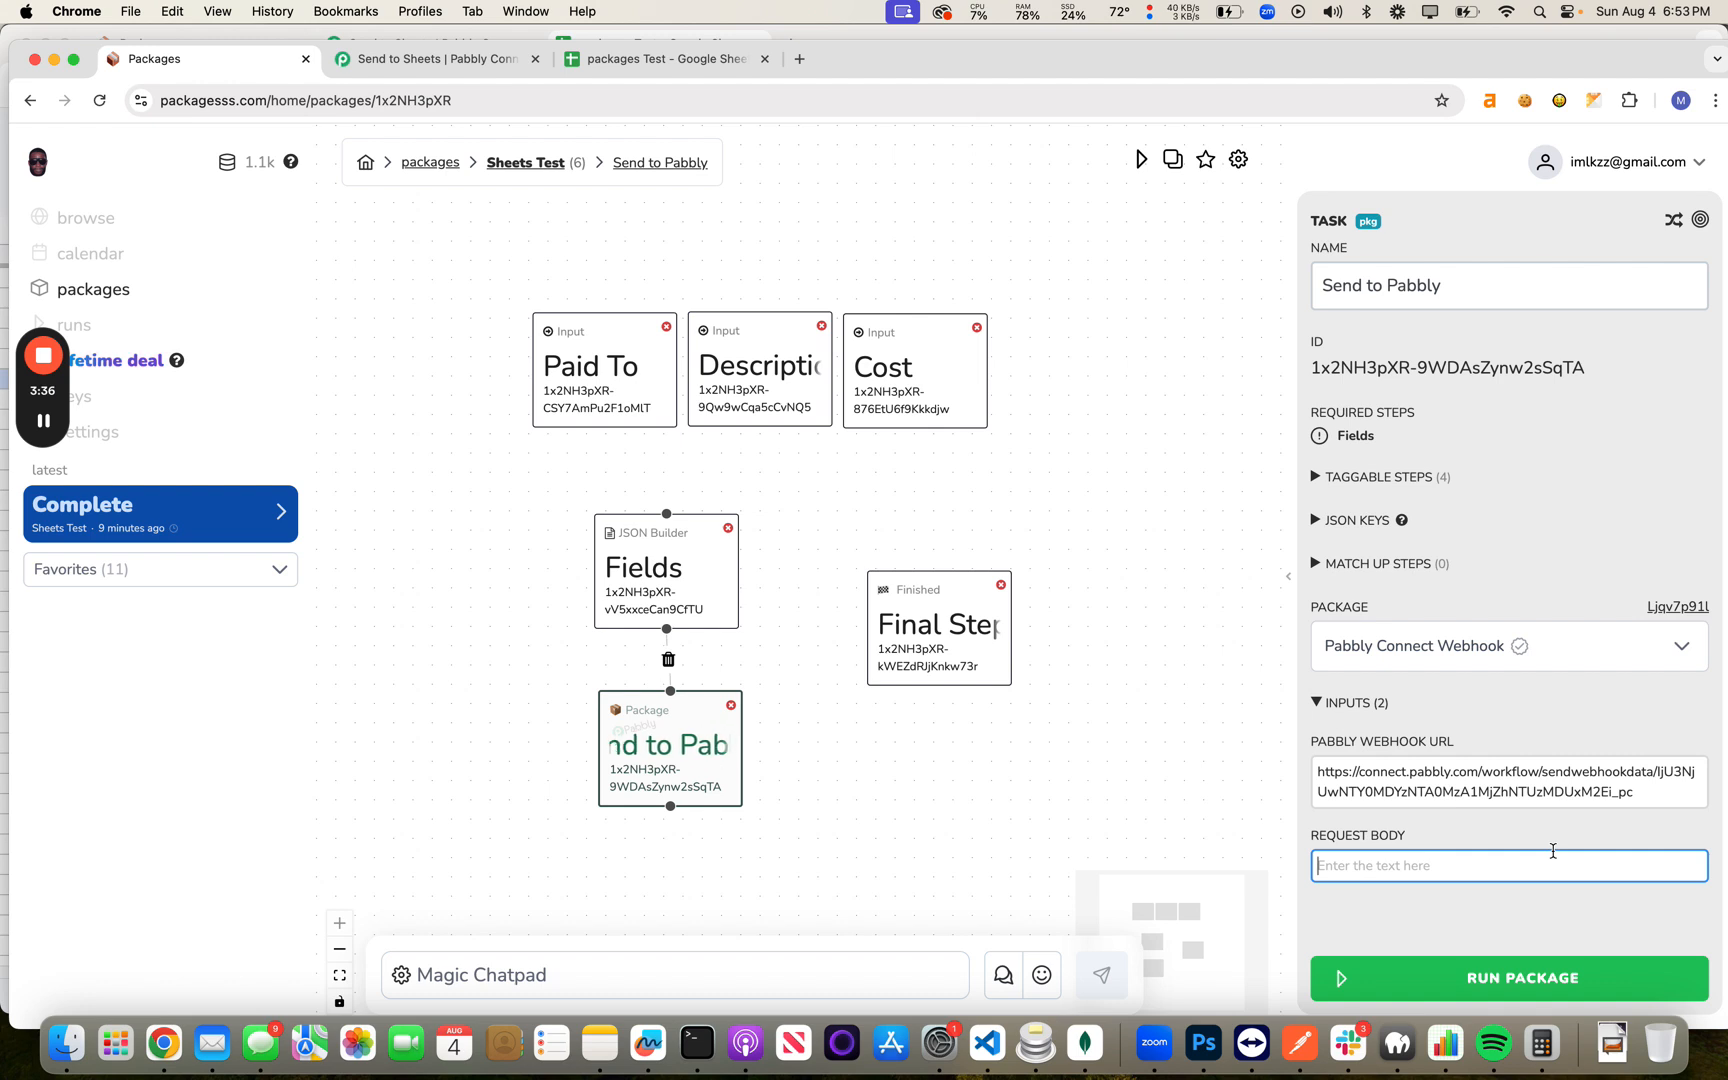
text(@fie)
key(Return)
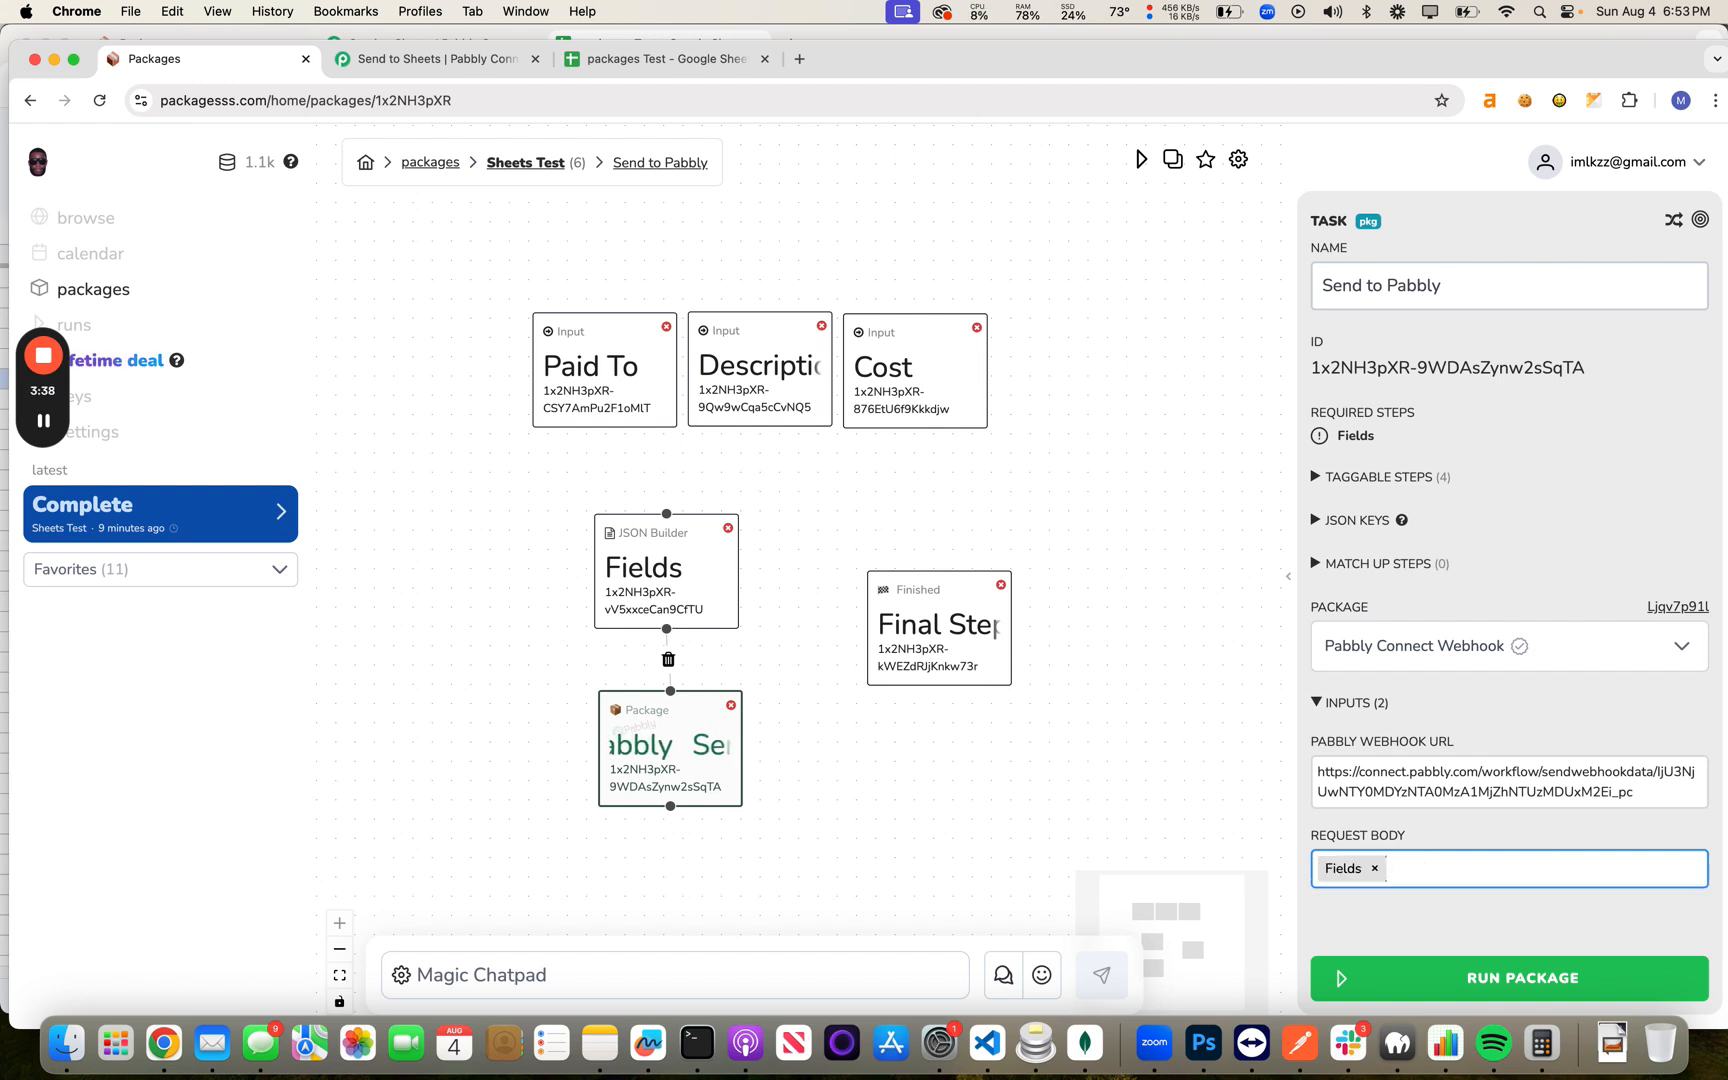
Step: Run the package with Paid To 1, Description 1 and Cost 22, and check the new row in the packages Test spreadsheet
click(927, 503)
drag(862, 519, 883, 520)
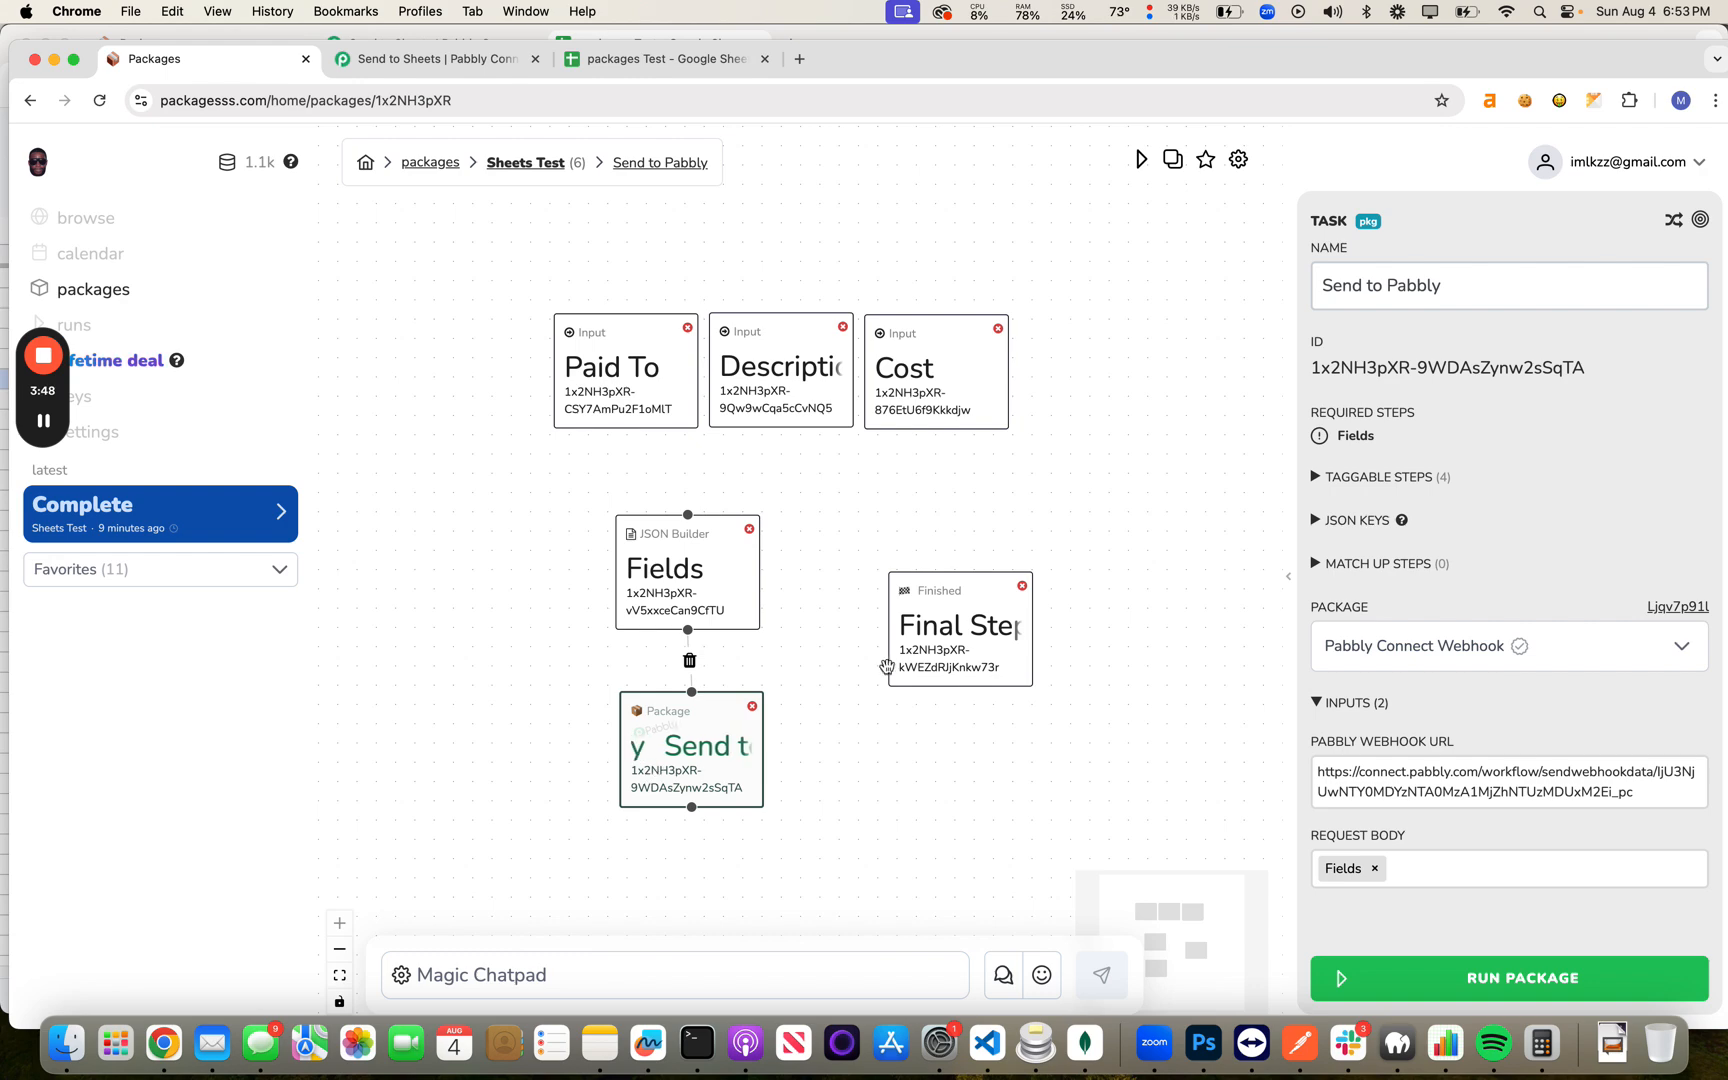
click(1478, 970)
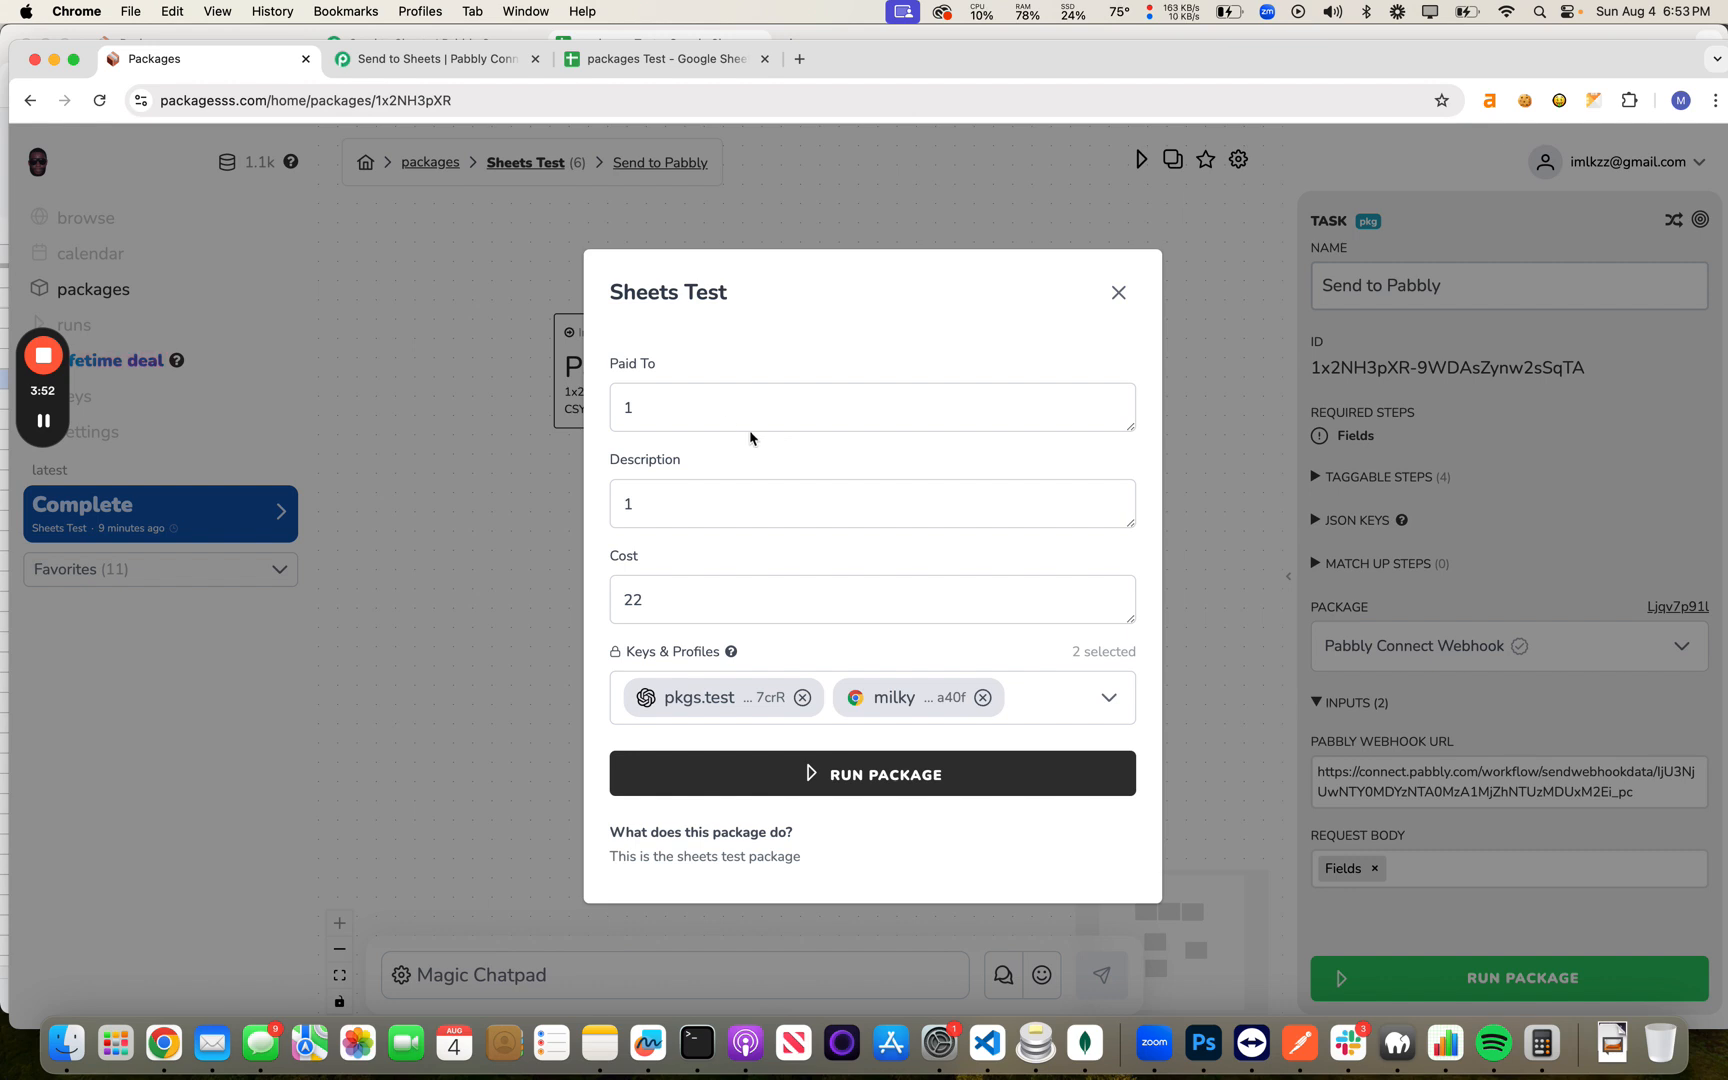
click(703, 420)
double_click(703, 420)
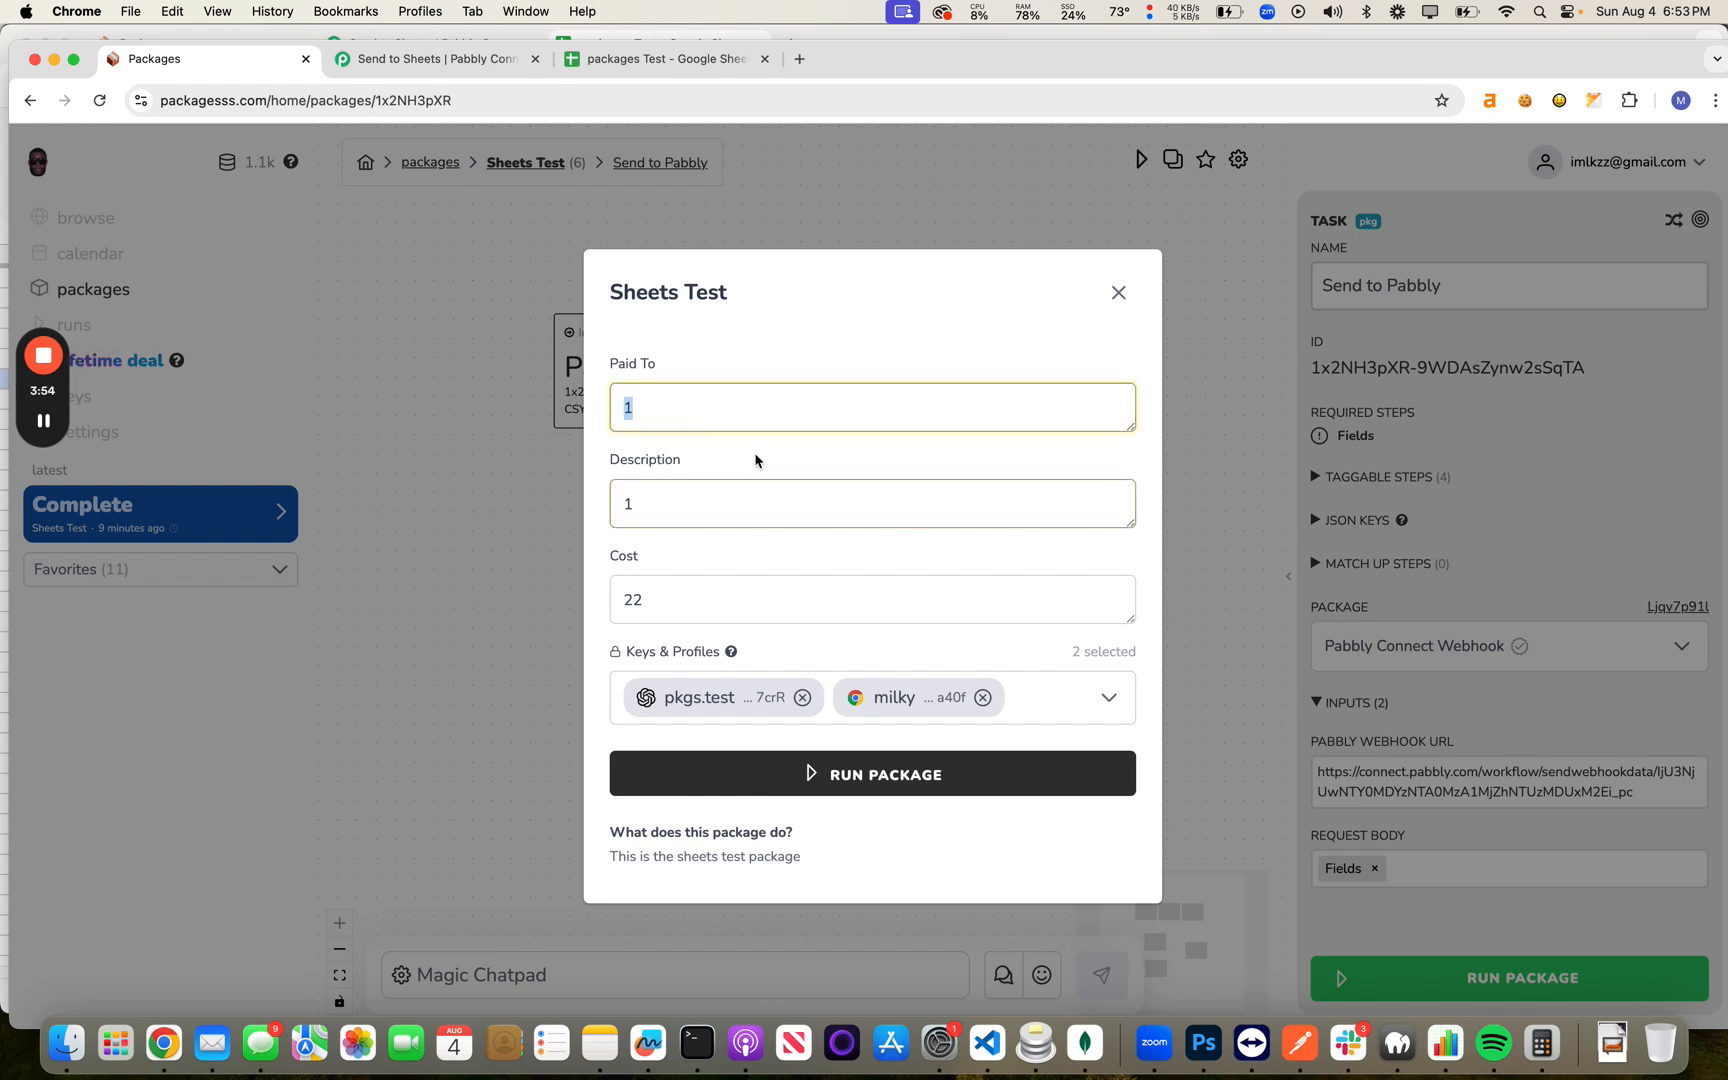
click(803, 766)
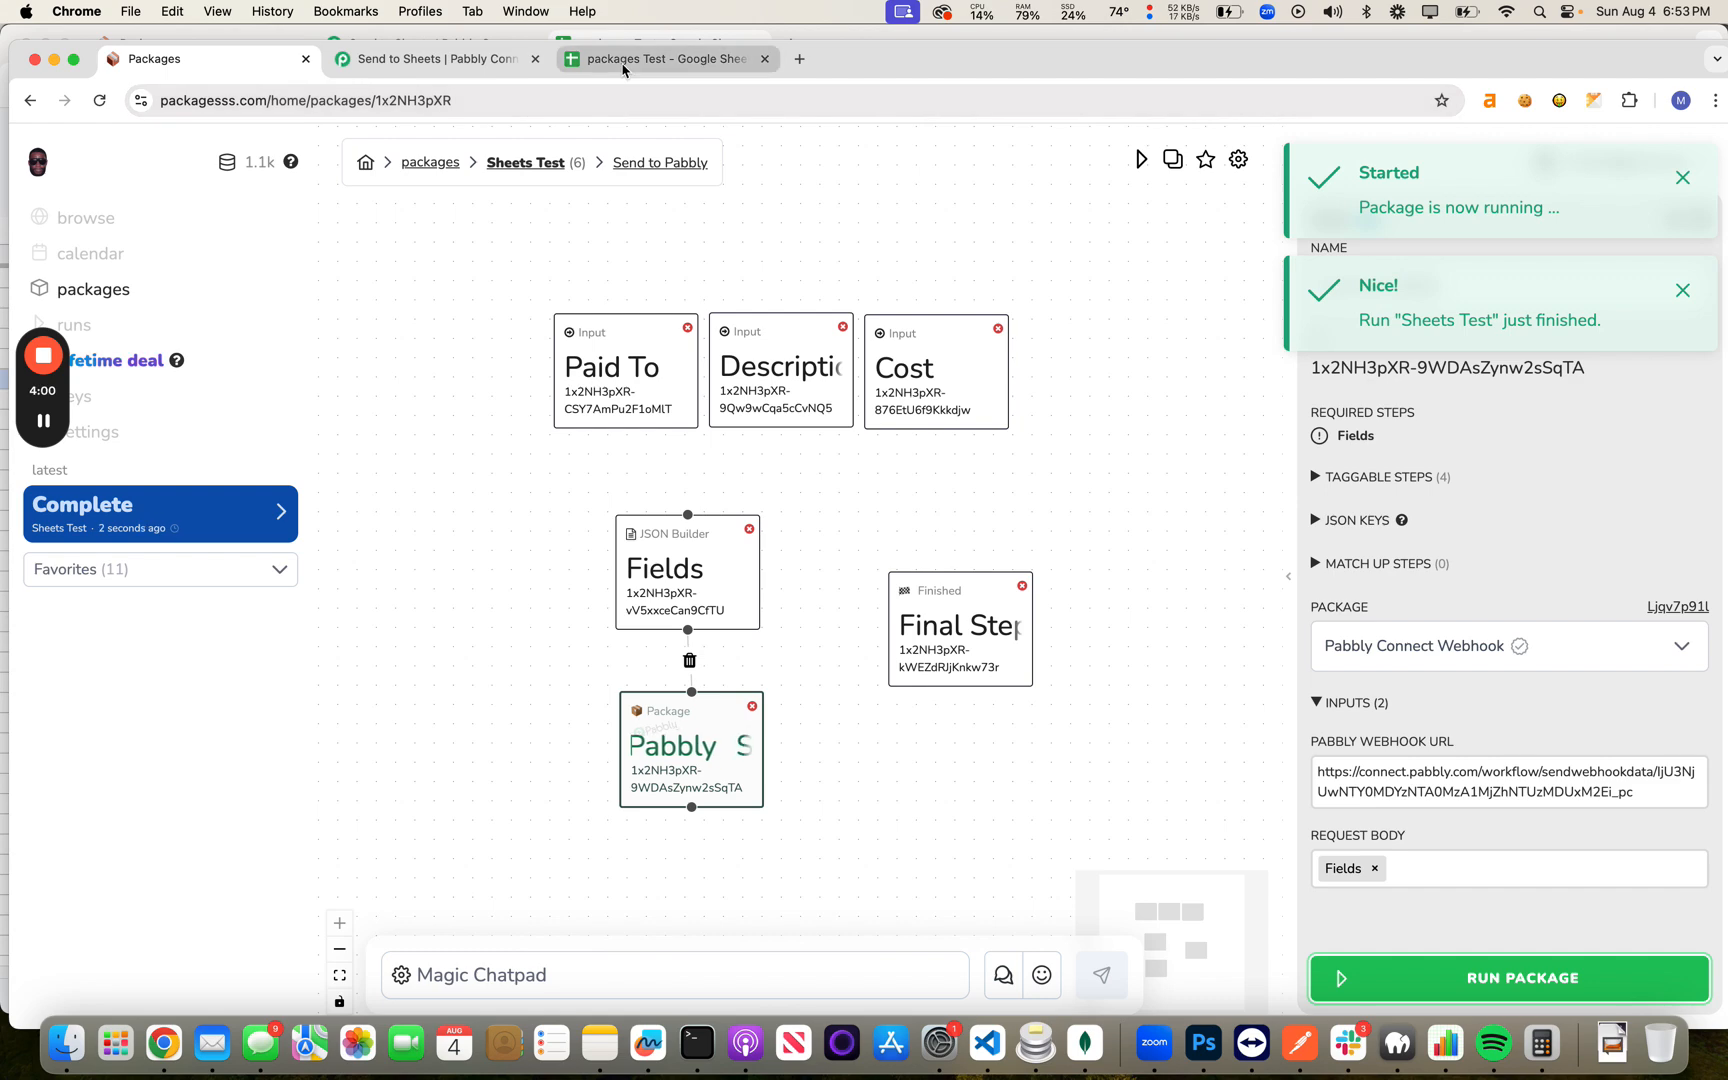
click(660, 59)
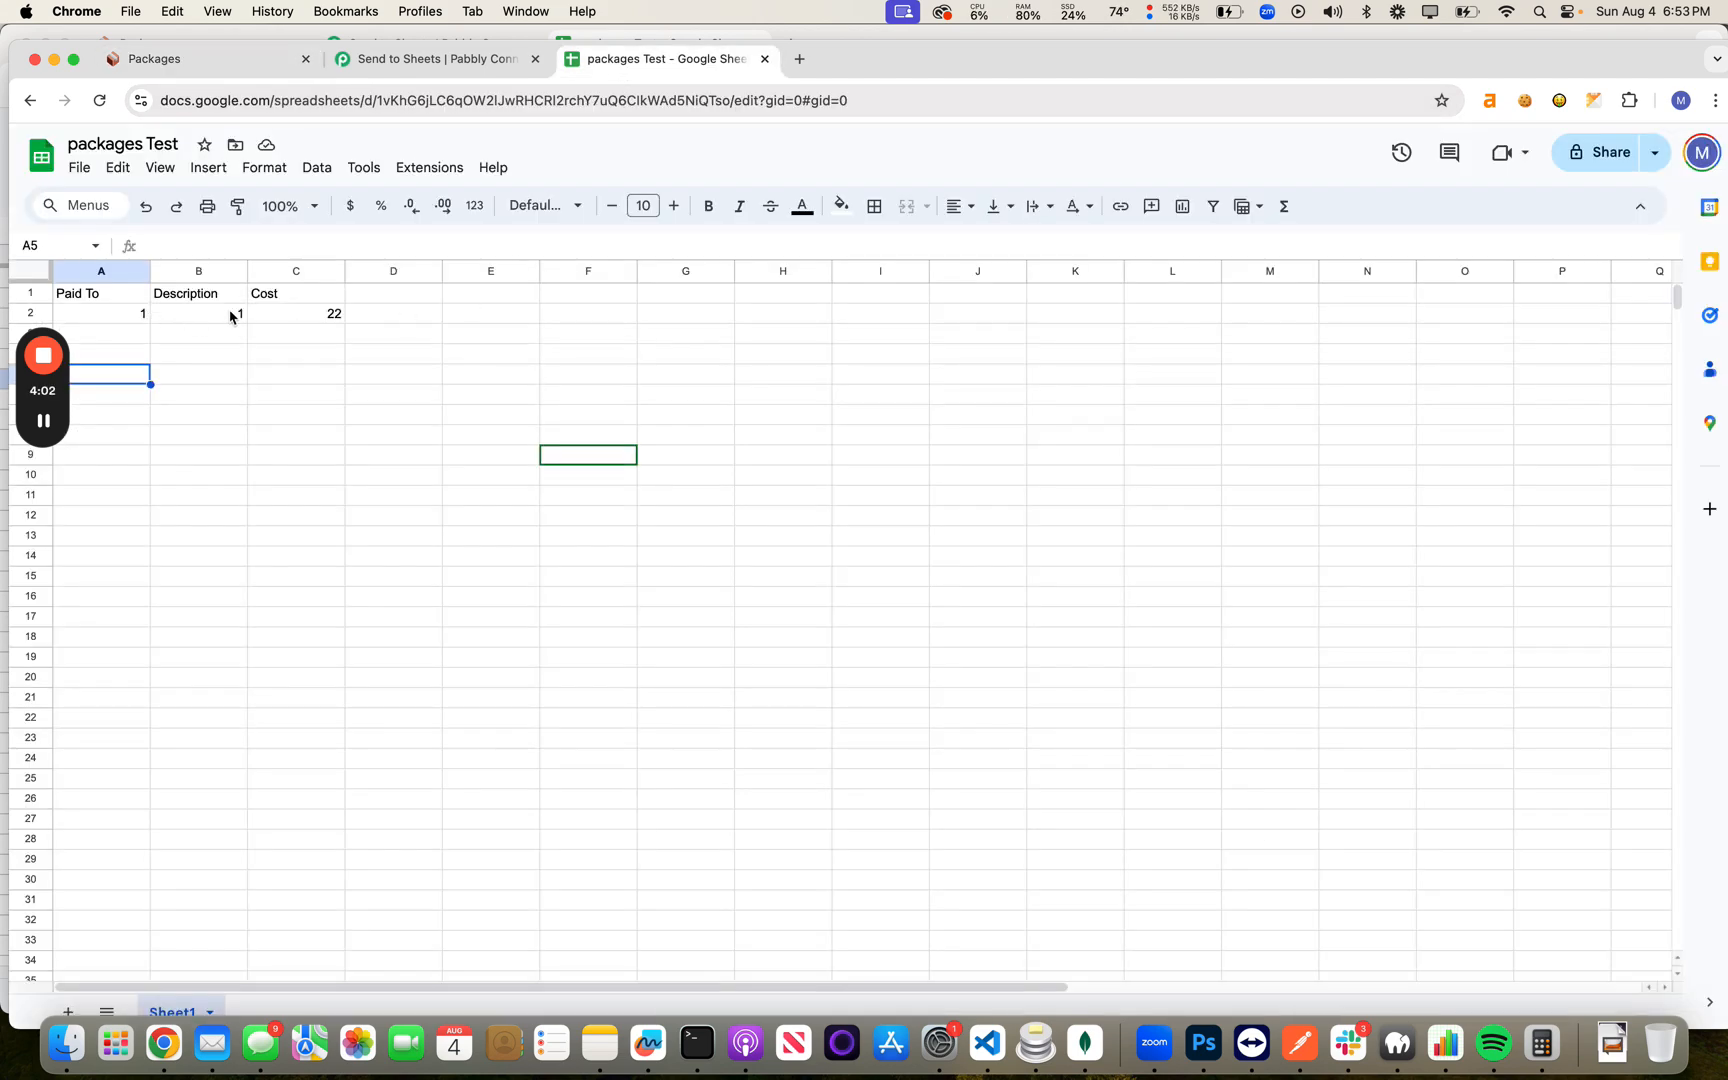
click(180, 59)
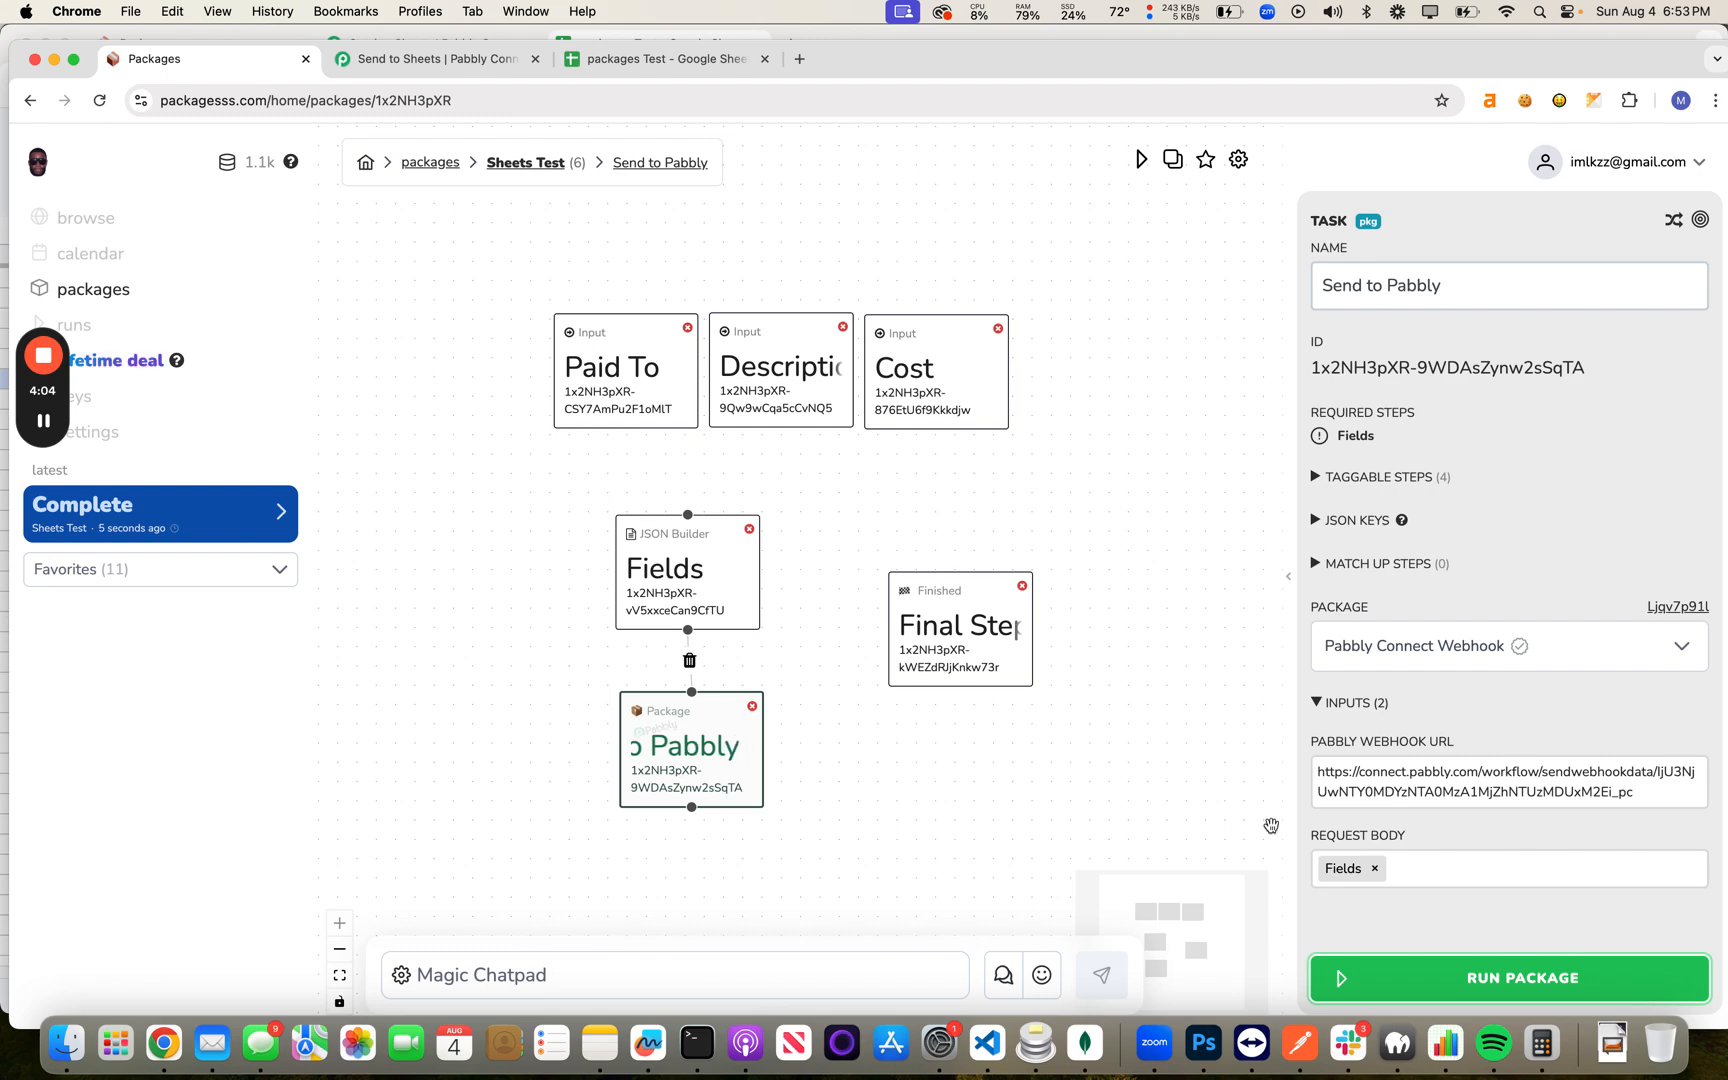
Step: Run the package again with Paid To ACME CORP, Description "Invoice for materials" and Cost $33, and check the spreadsheet
click(1493, 970)
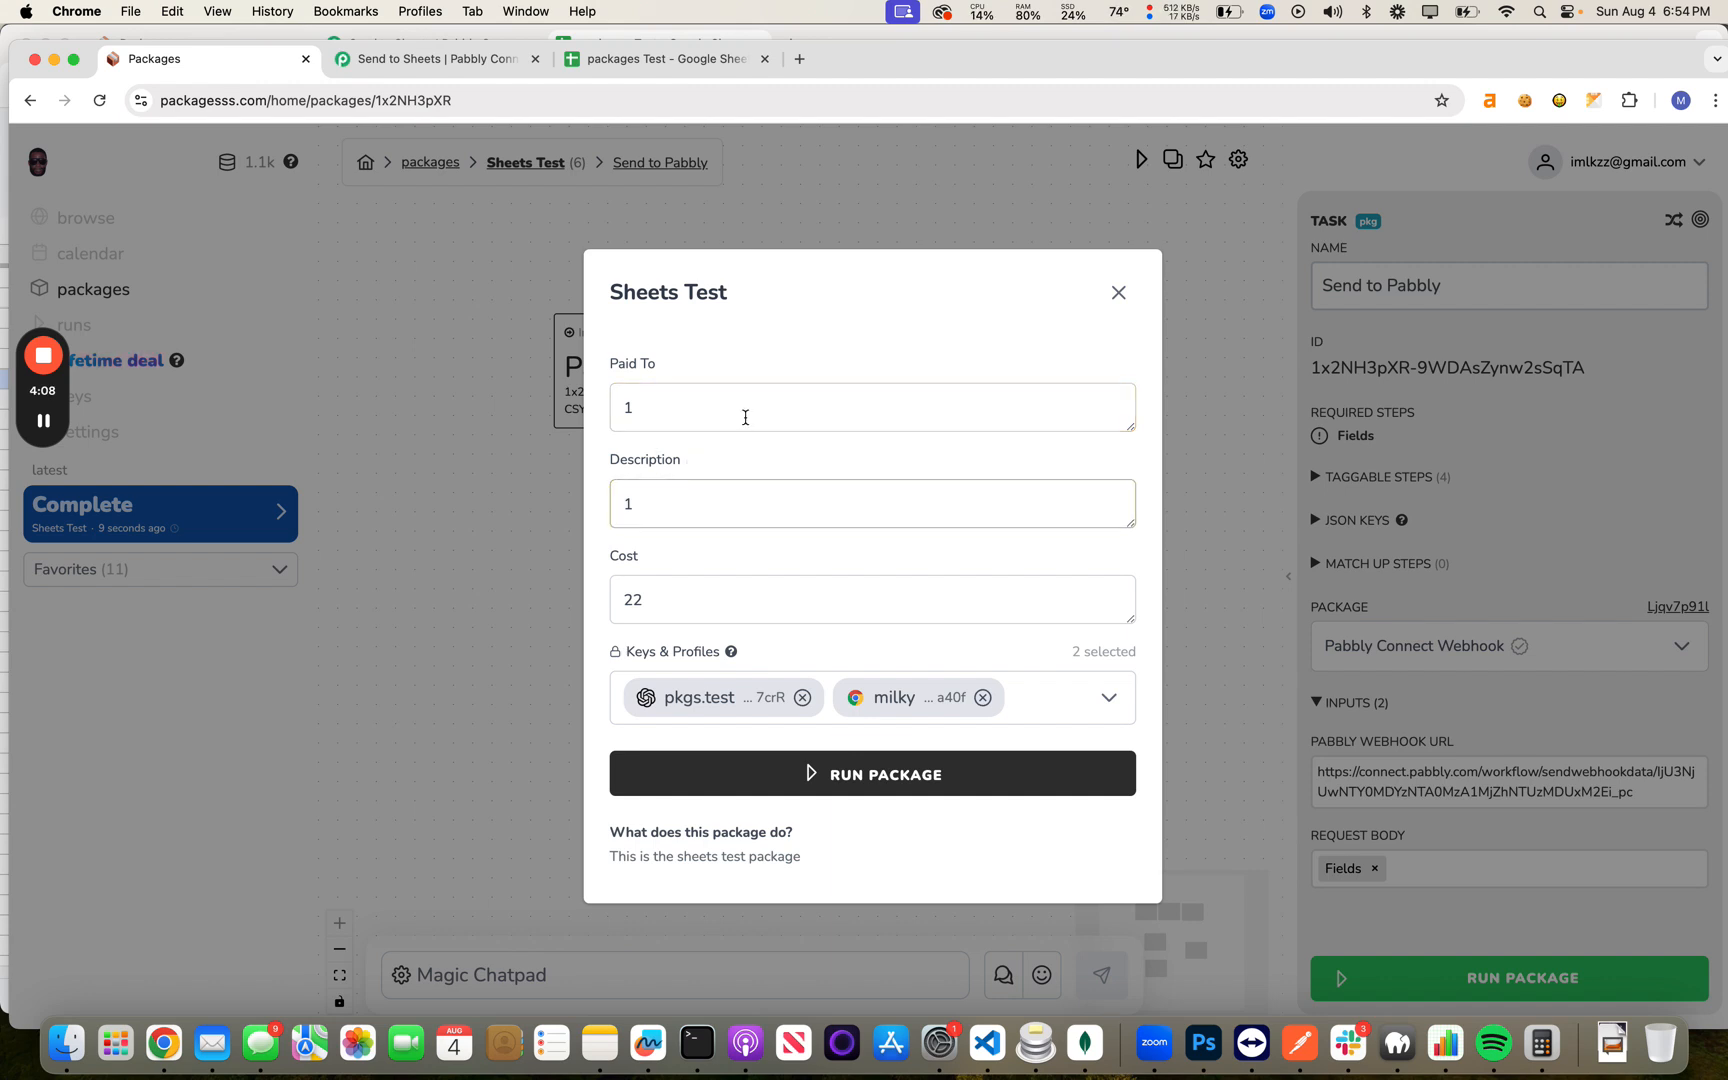
drag(744, 413, 513, 404)
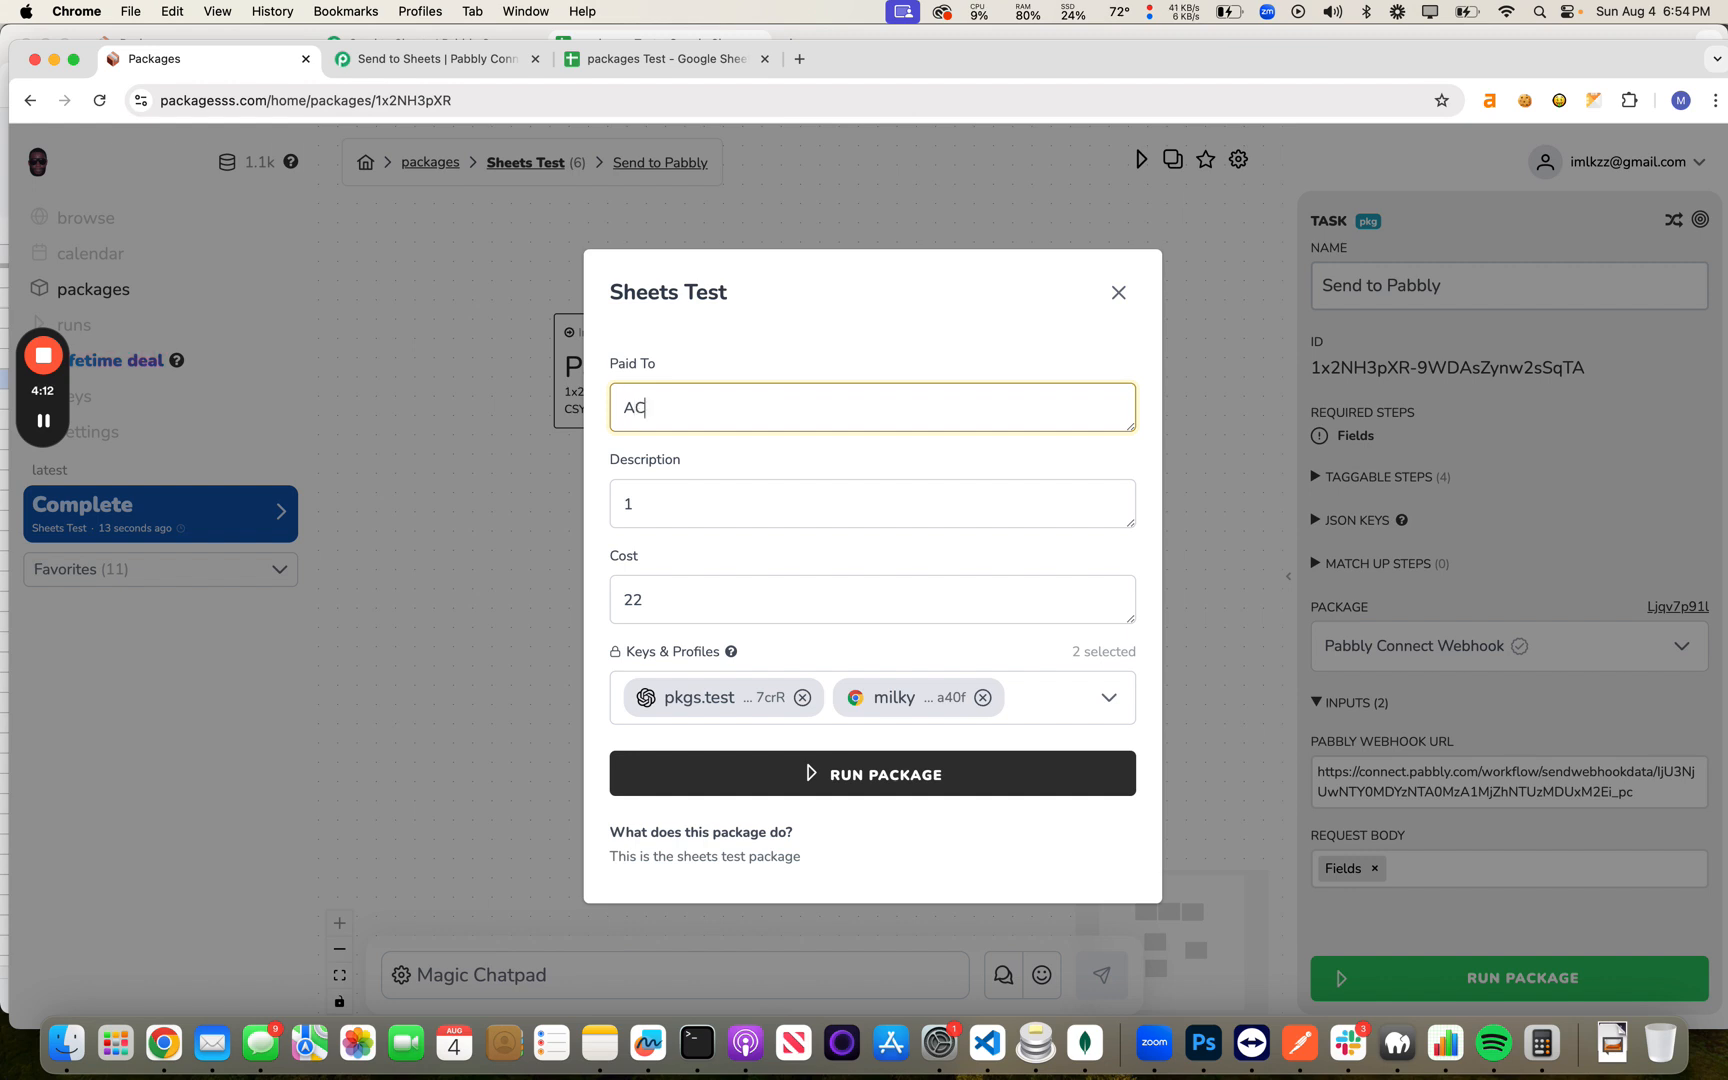
click(626, 504)
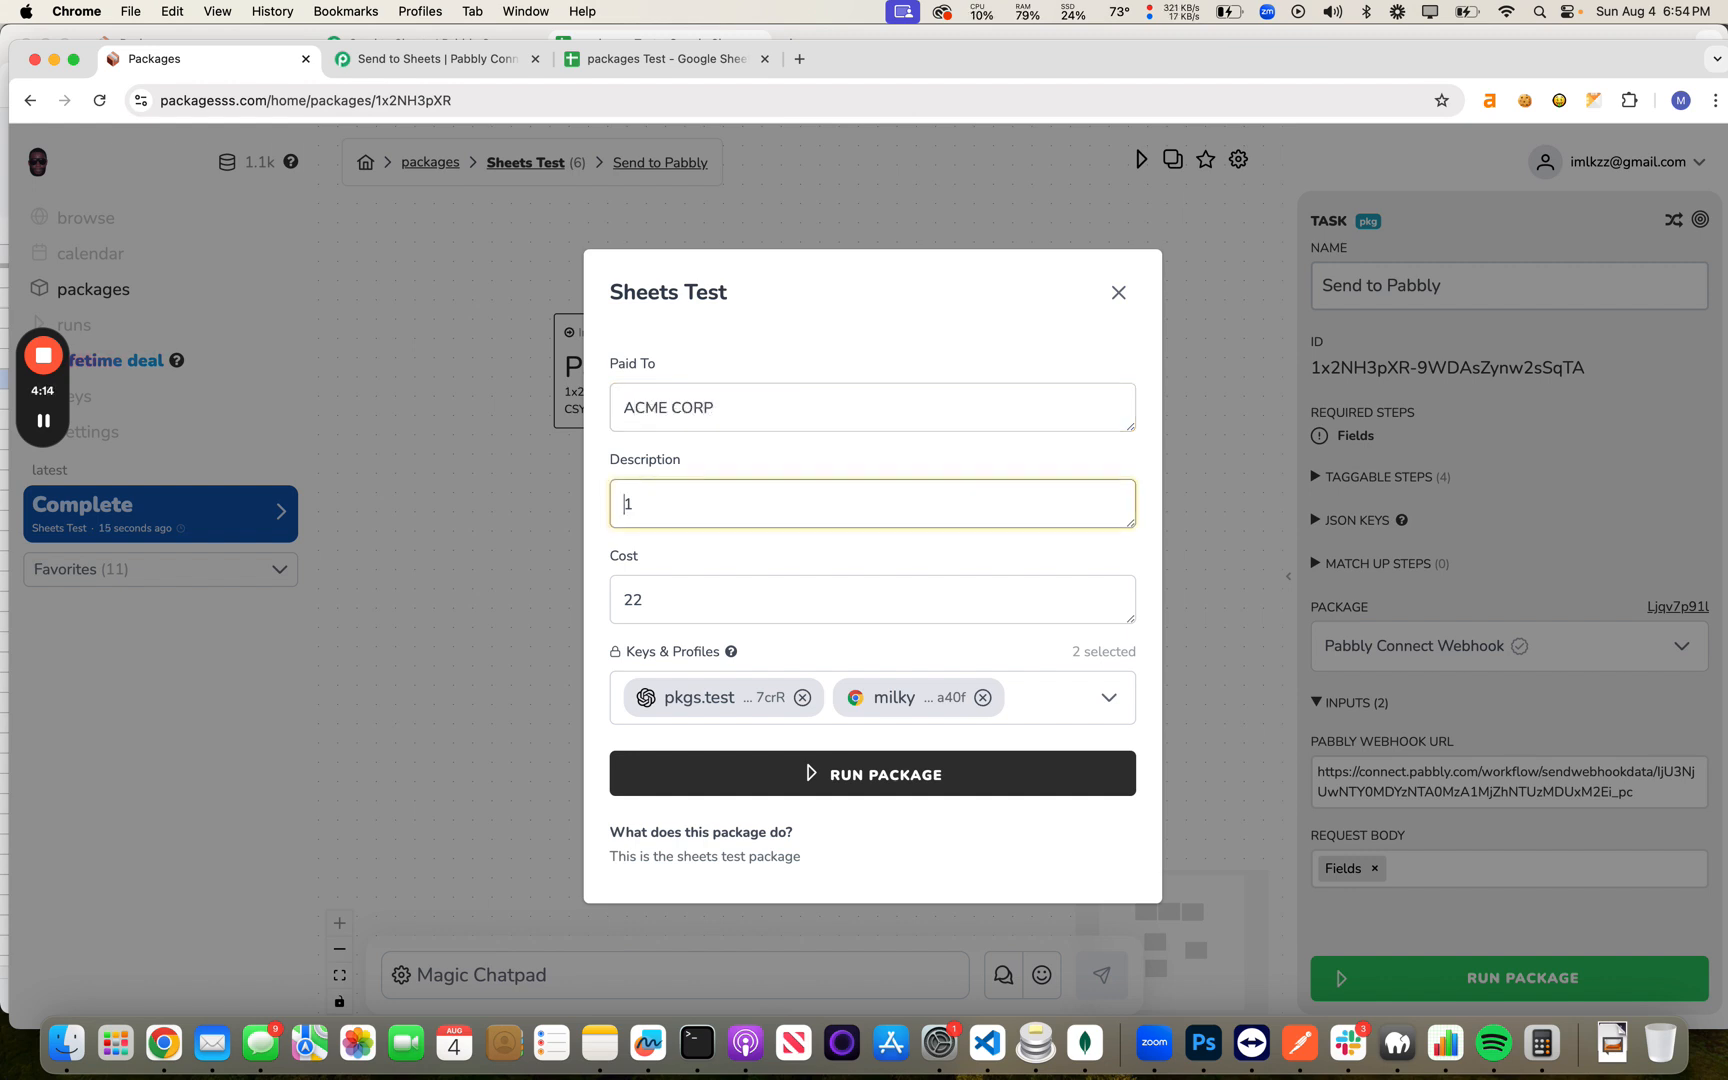
key(Delete)
text(Invoice for materials)
drag(626, 604, 645, 614)
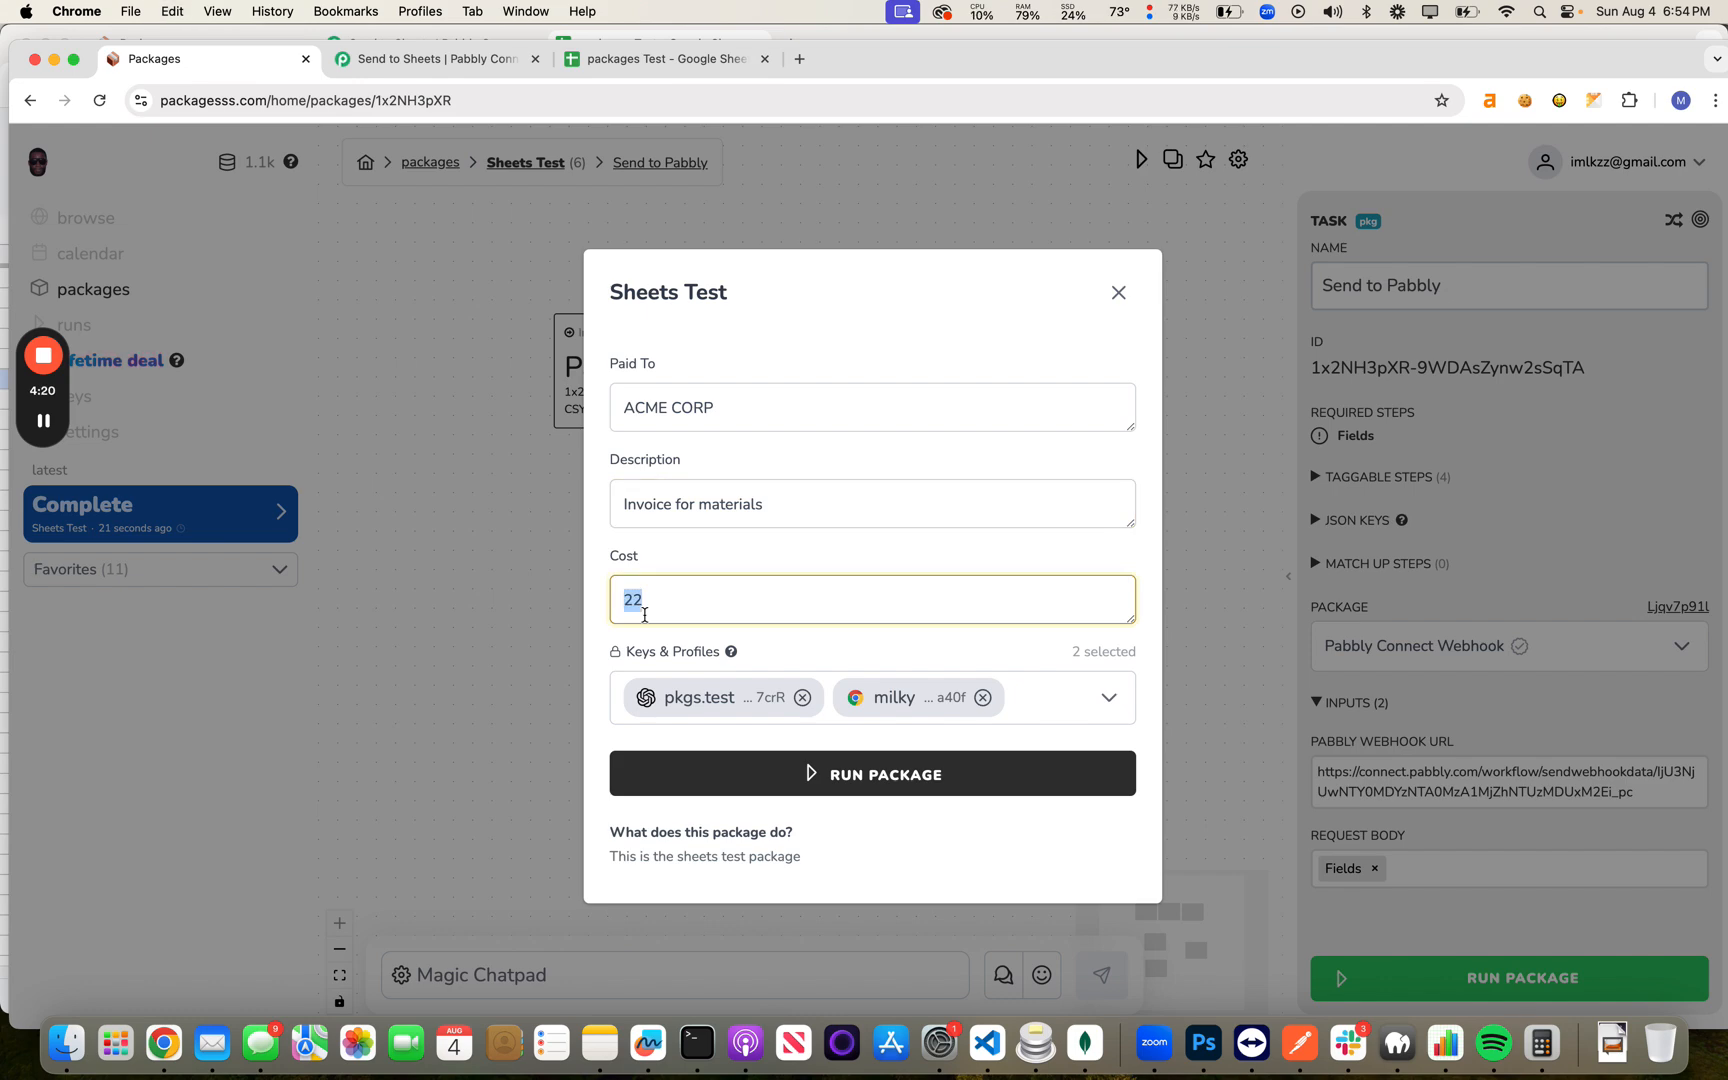
text($33)
click(756, 777)
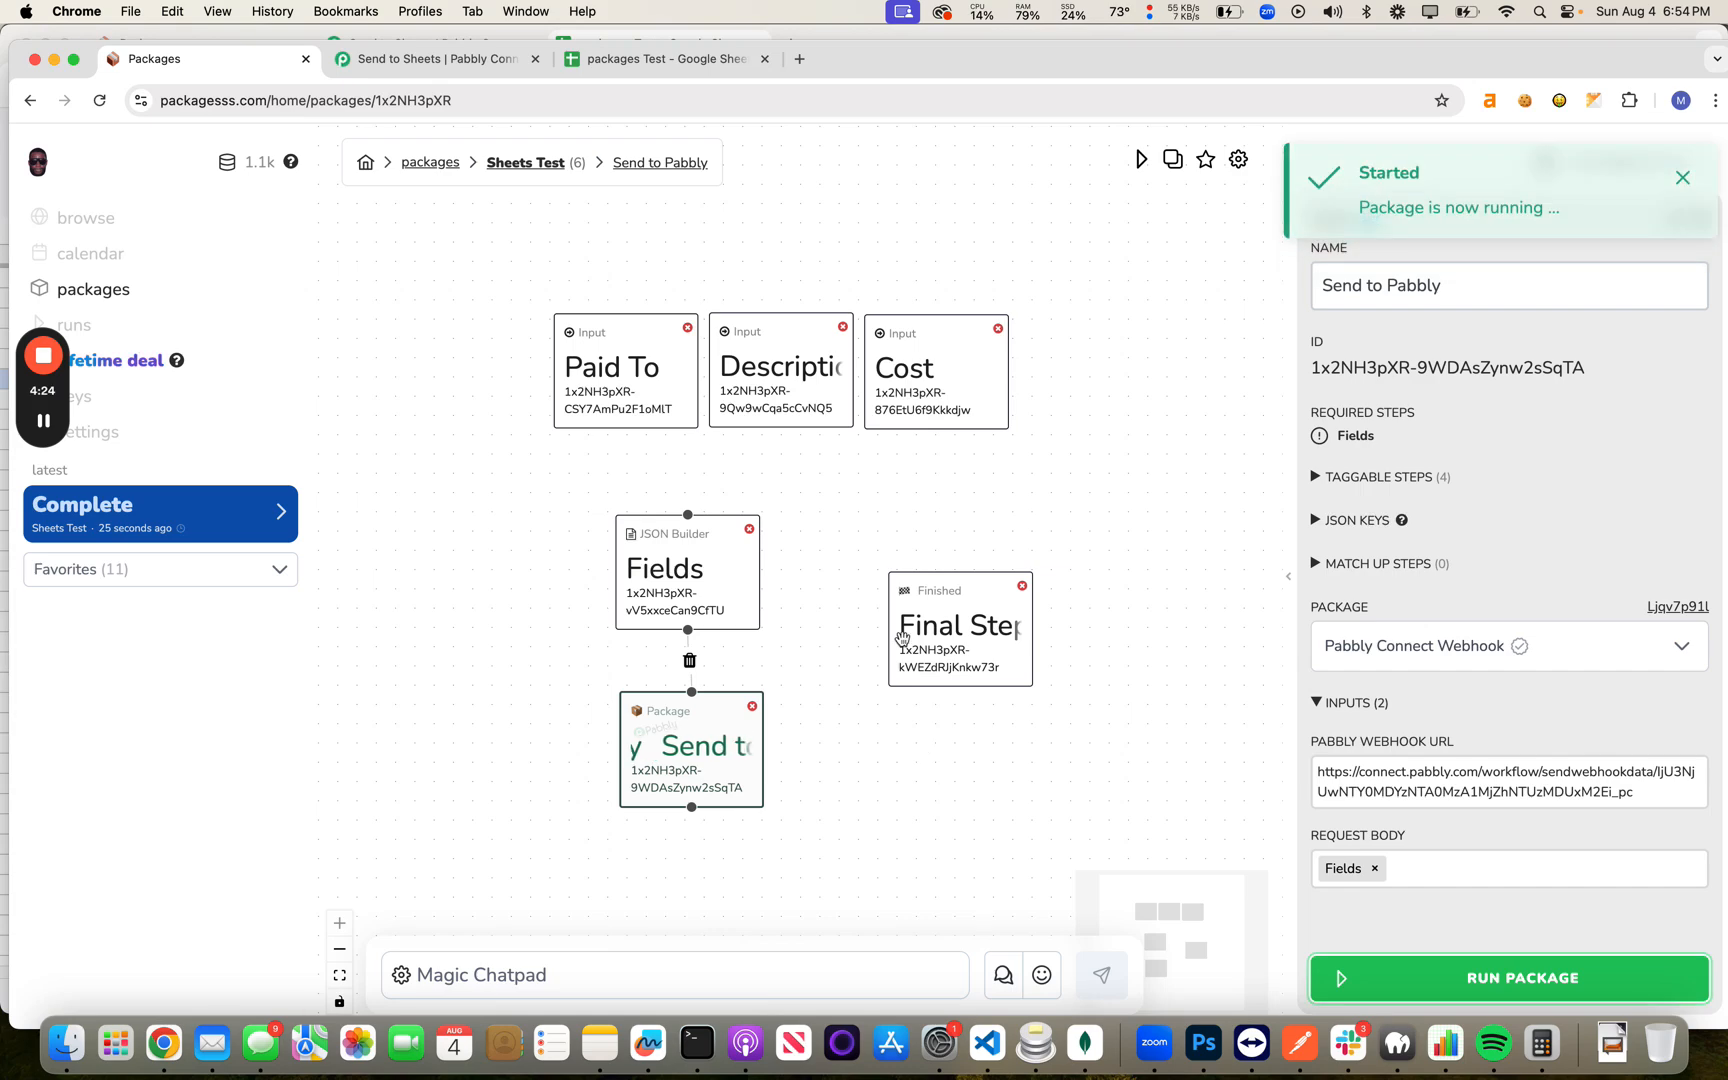
click(655, 60)
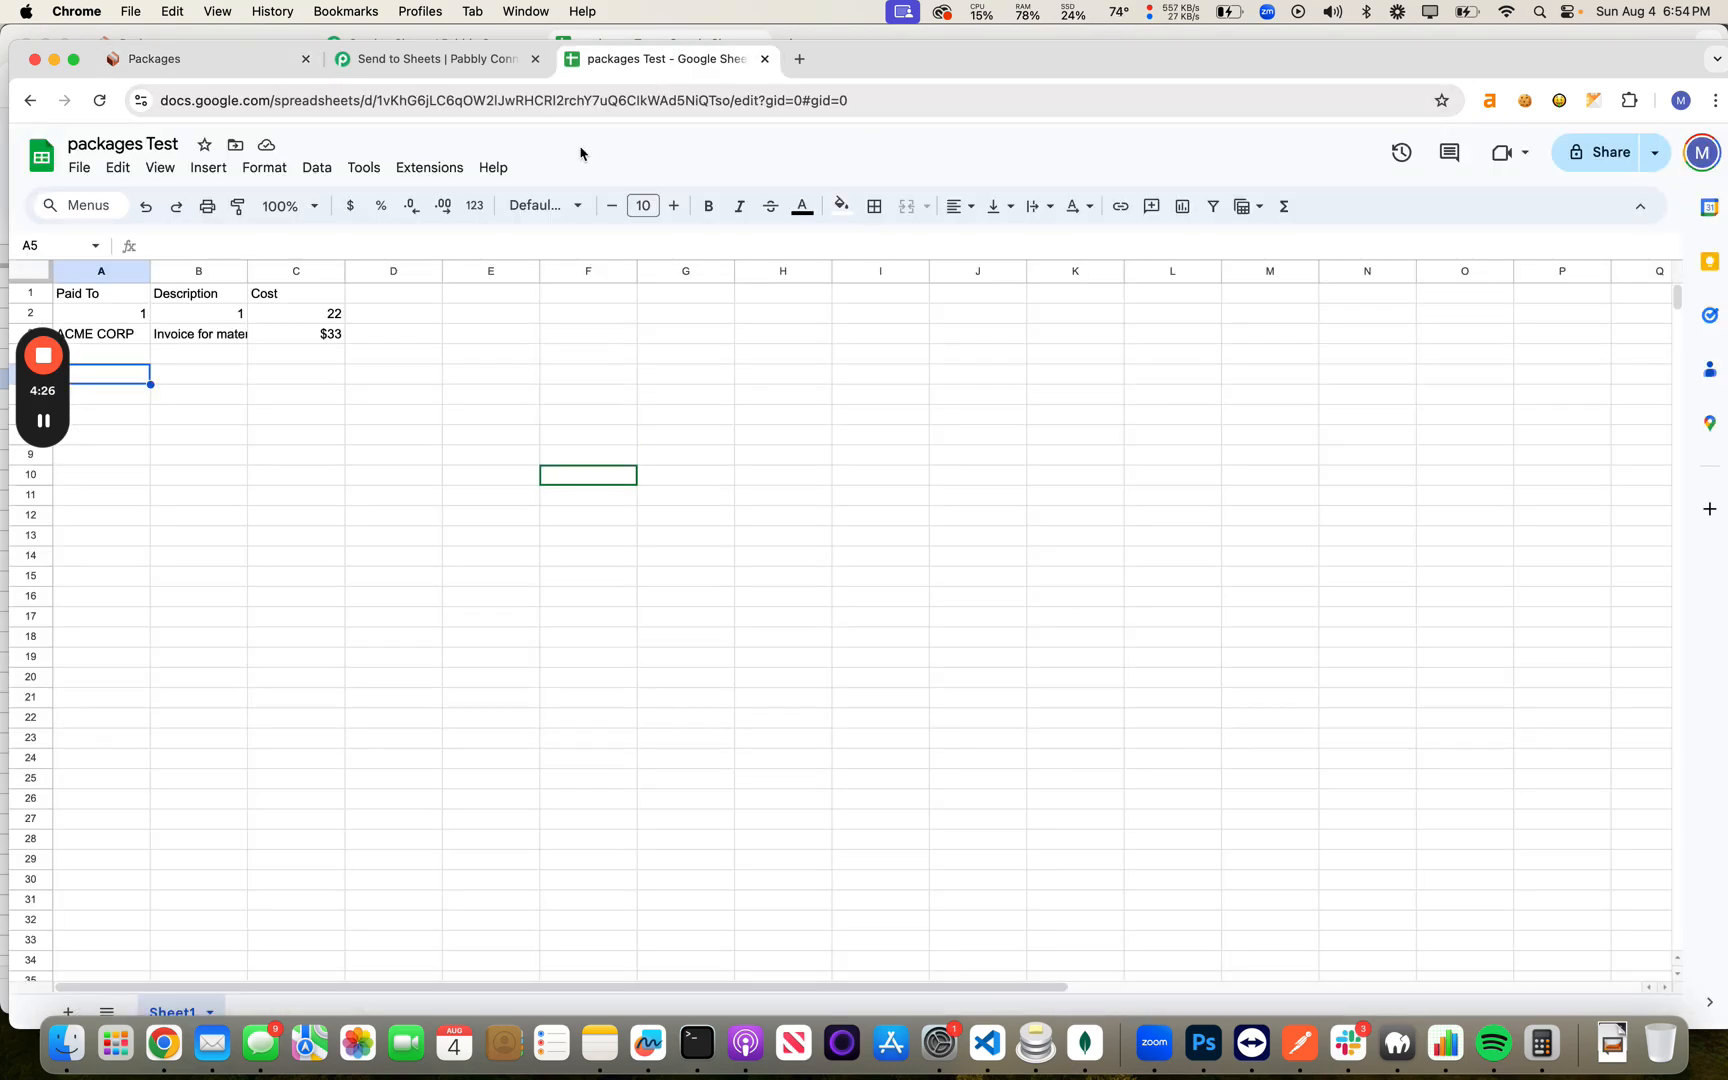
Step: Switch back to Packages, look at the Fields task, and reopen Sheets Test from the packages list
click(153, 62)
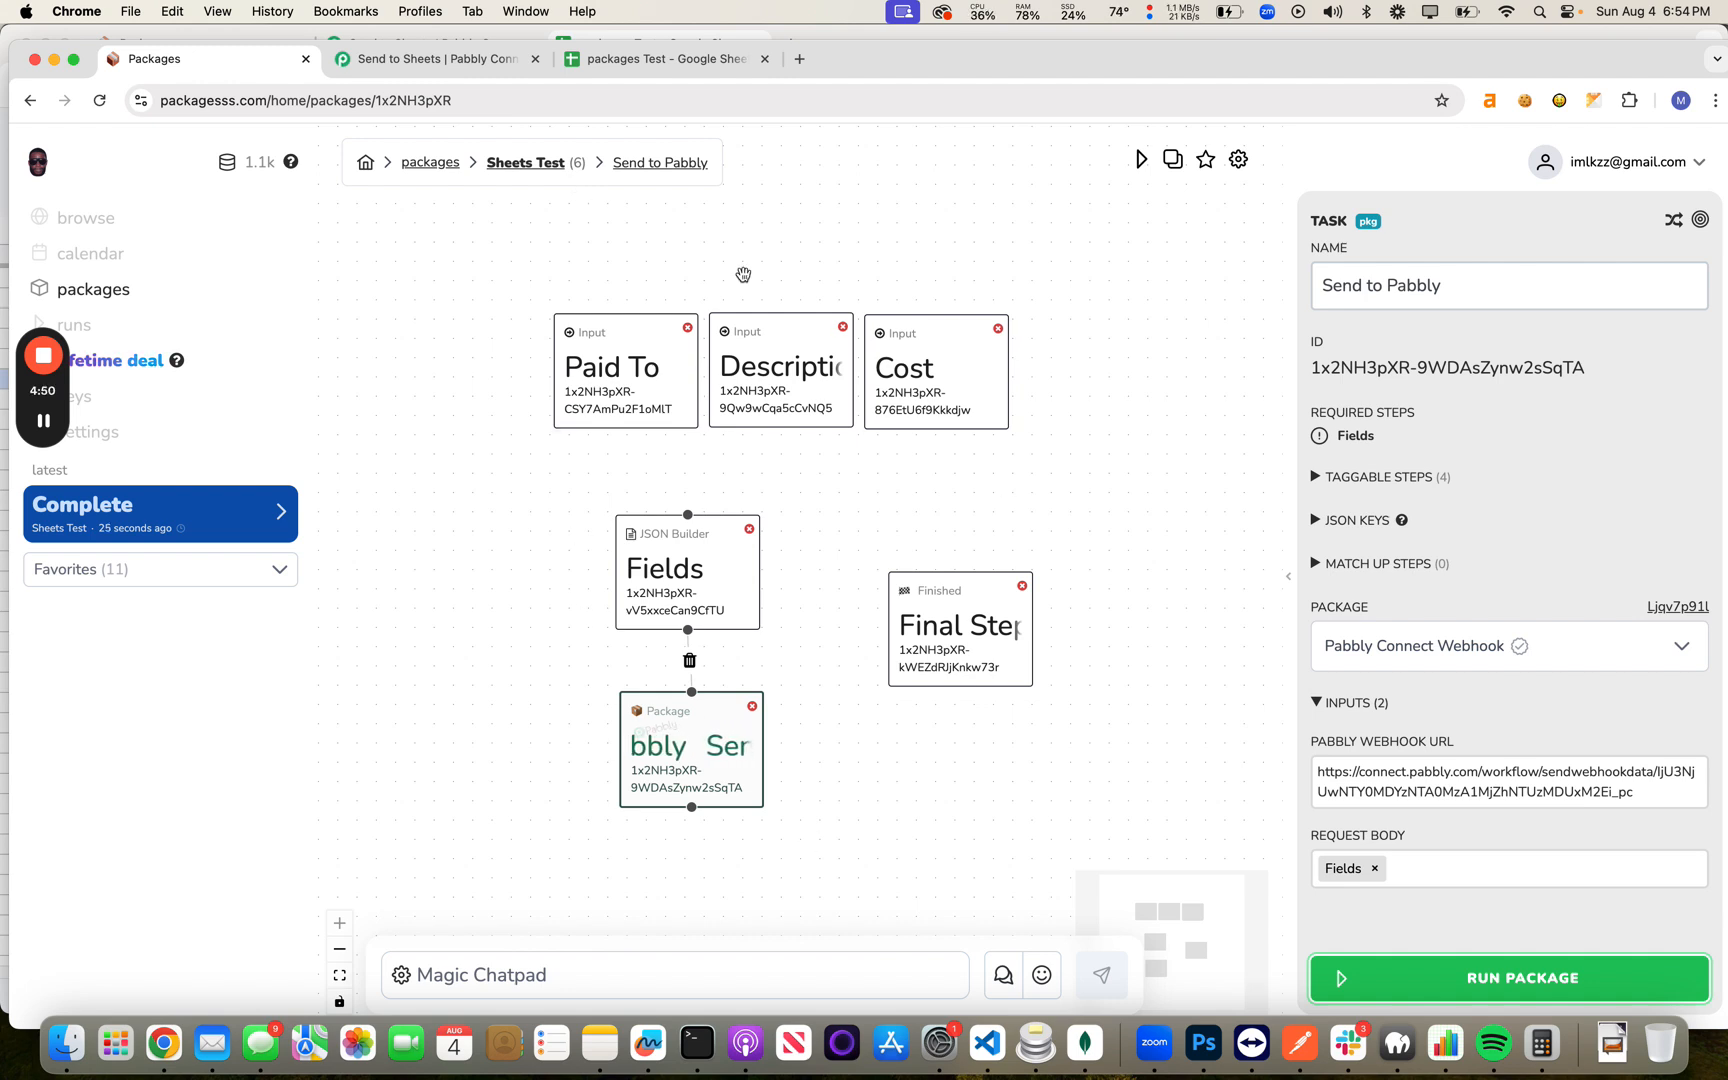
click(708, 580)
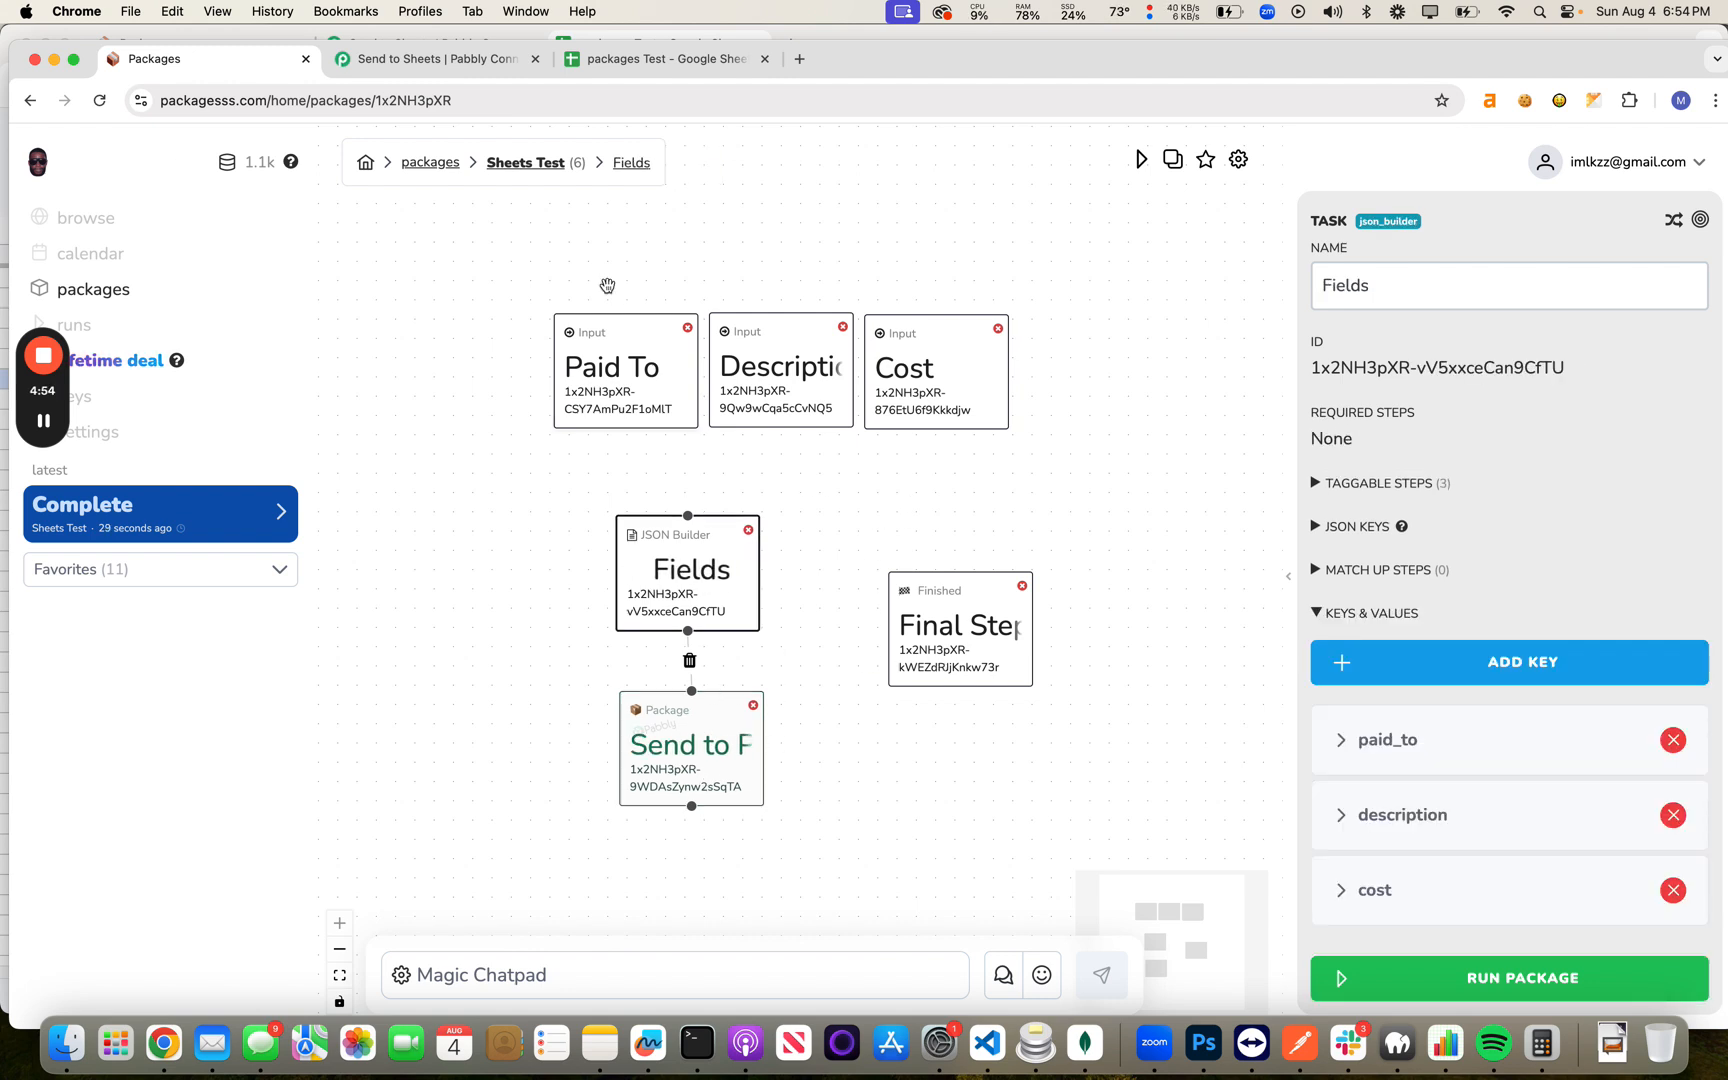
click(432, 163)
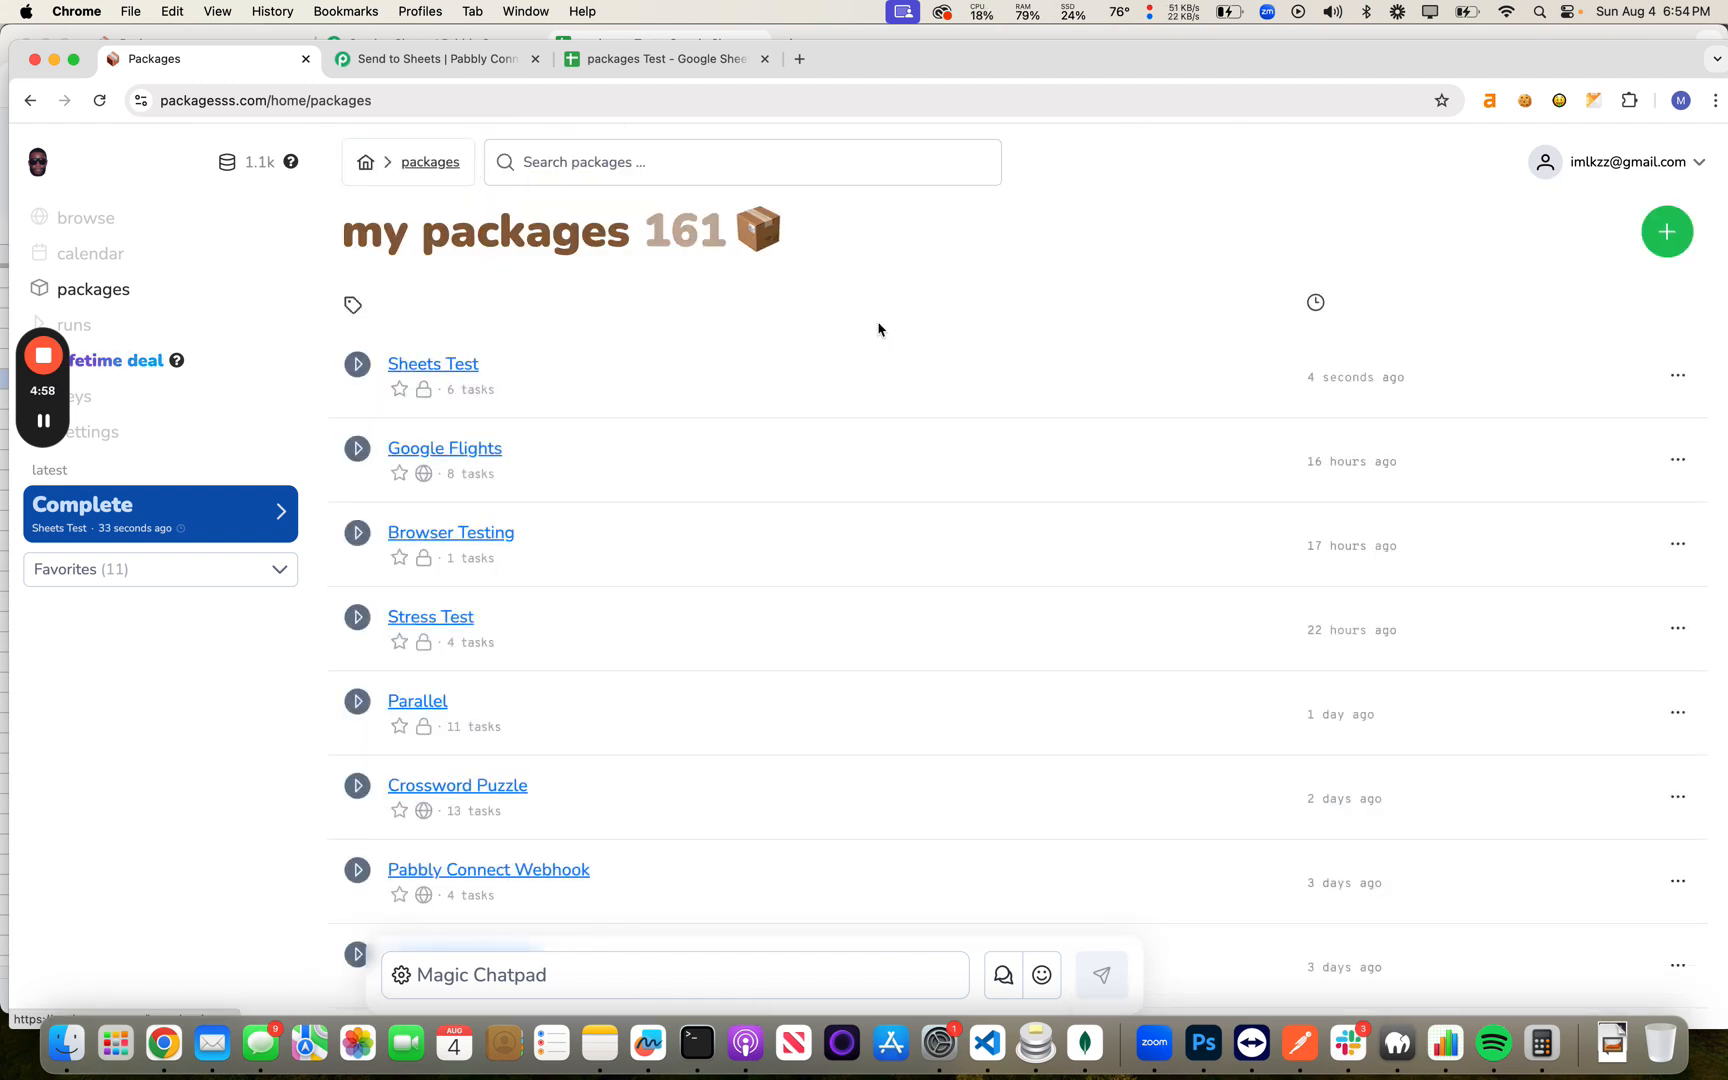
click(450, 366)
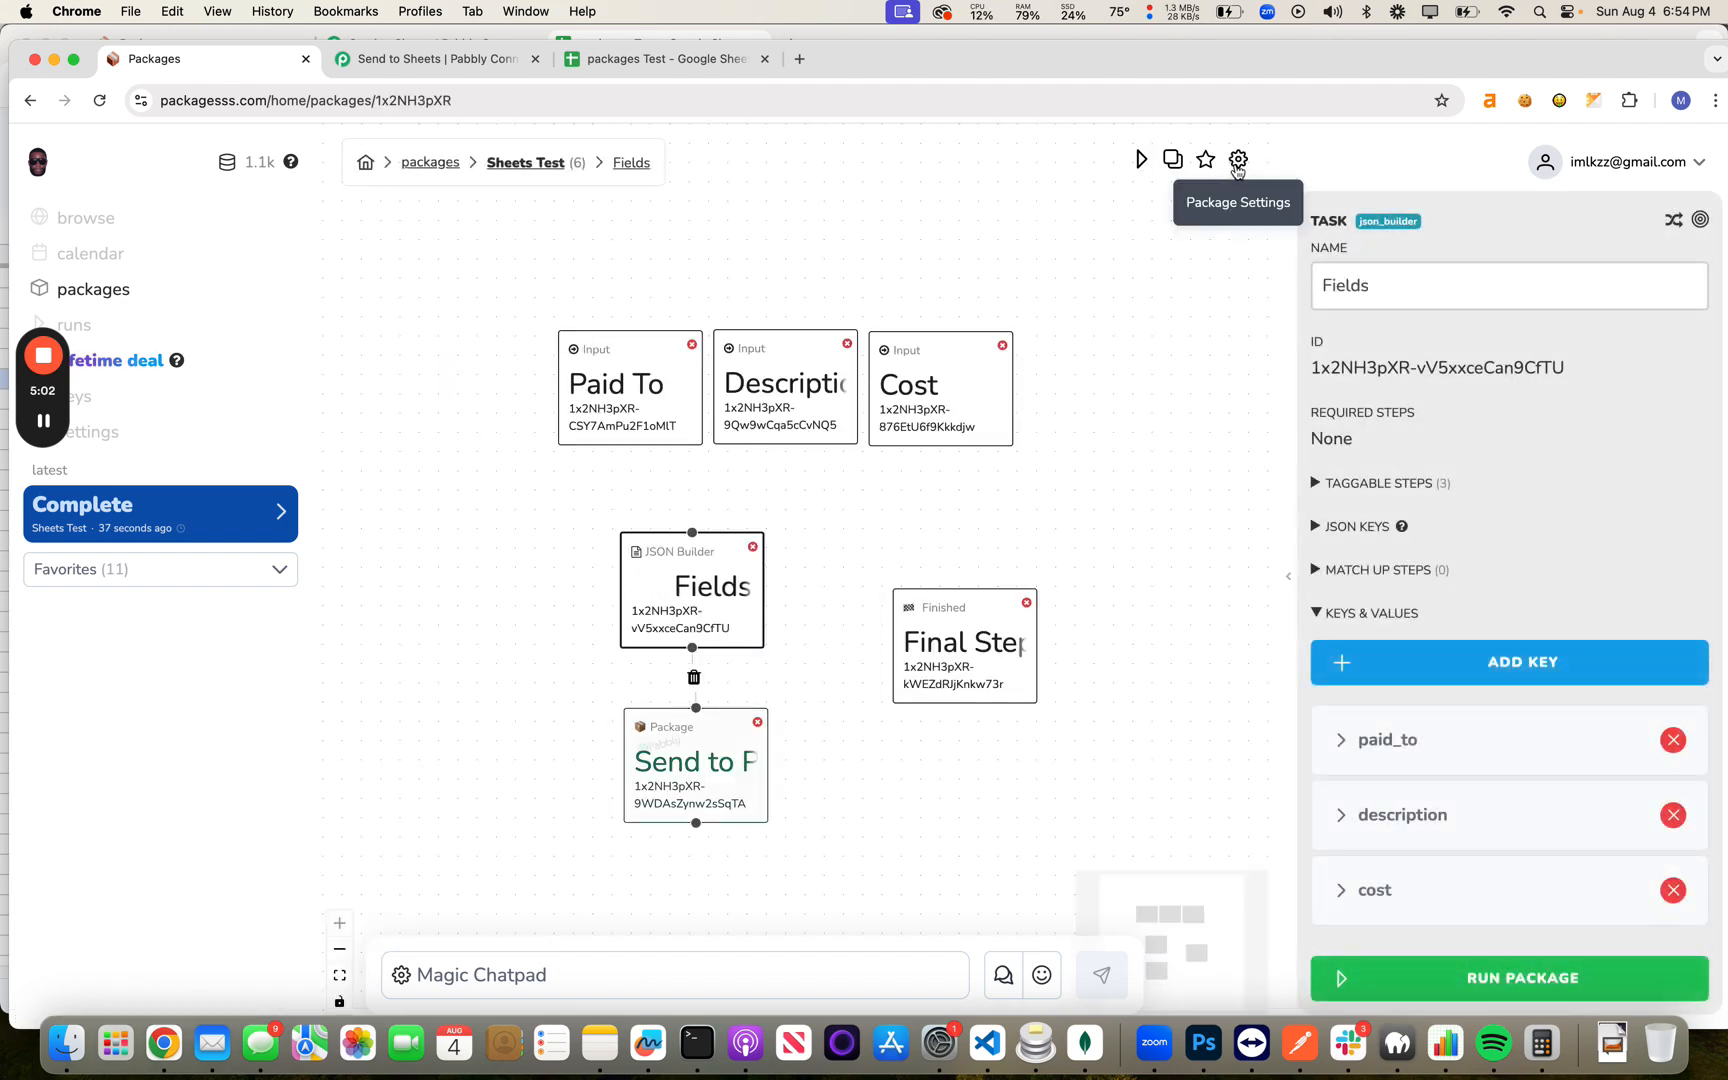
Step: Rename the Sheets Test package as "Push to Packages Test Helper", checking the Pabbly workflow and the spreadsheet along the way
click(1238, 159)
drag(835, 355, 502, 366)
text(Push)
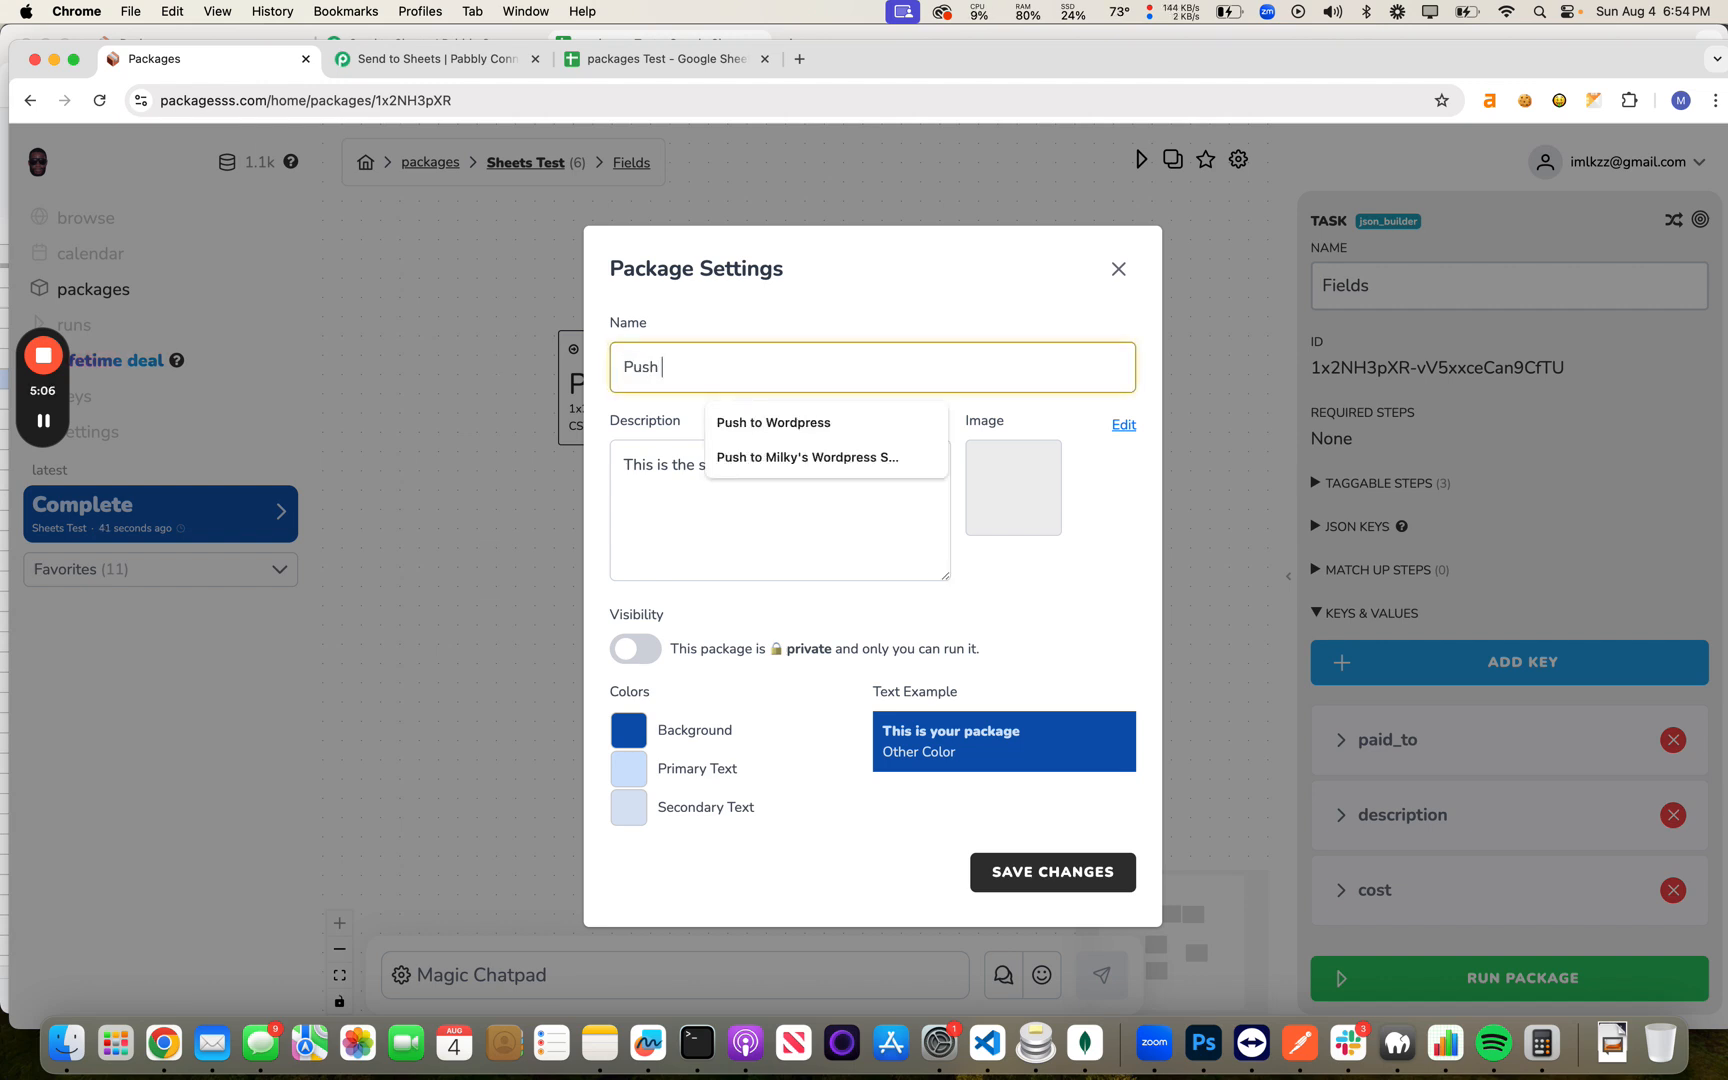
click(449, 61)
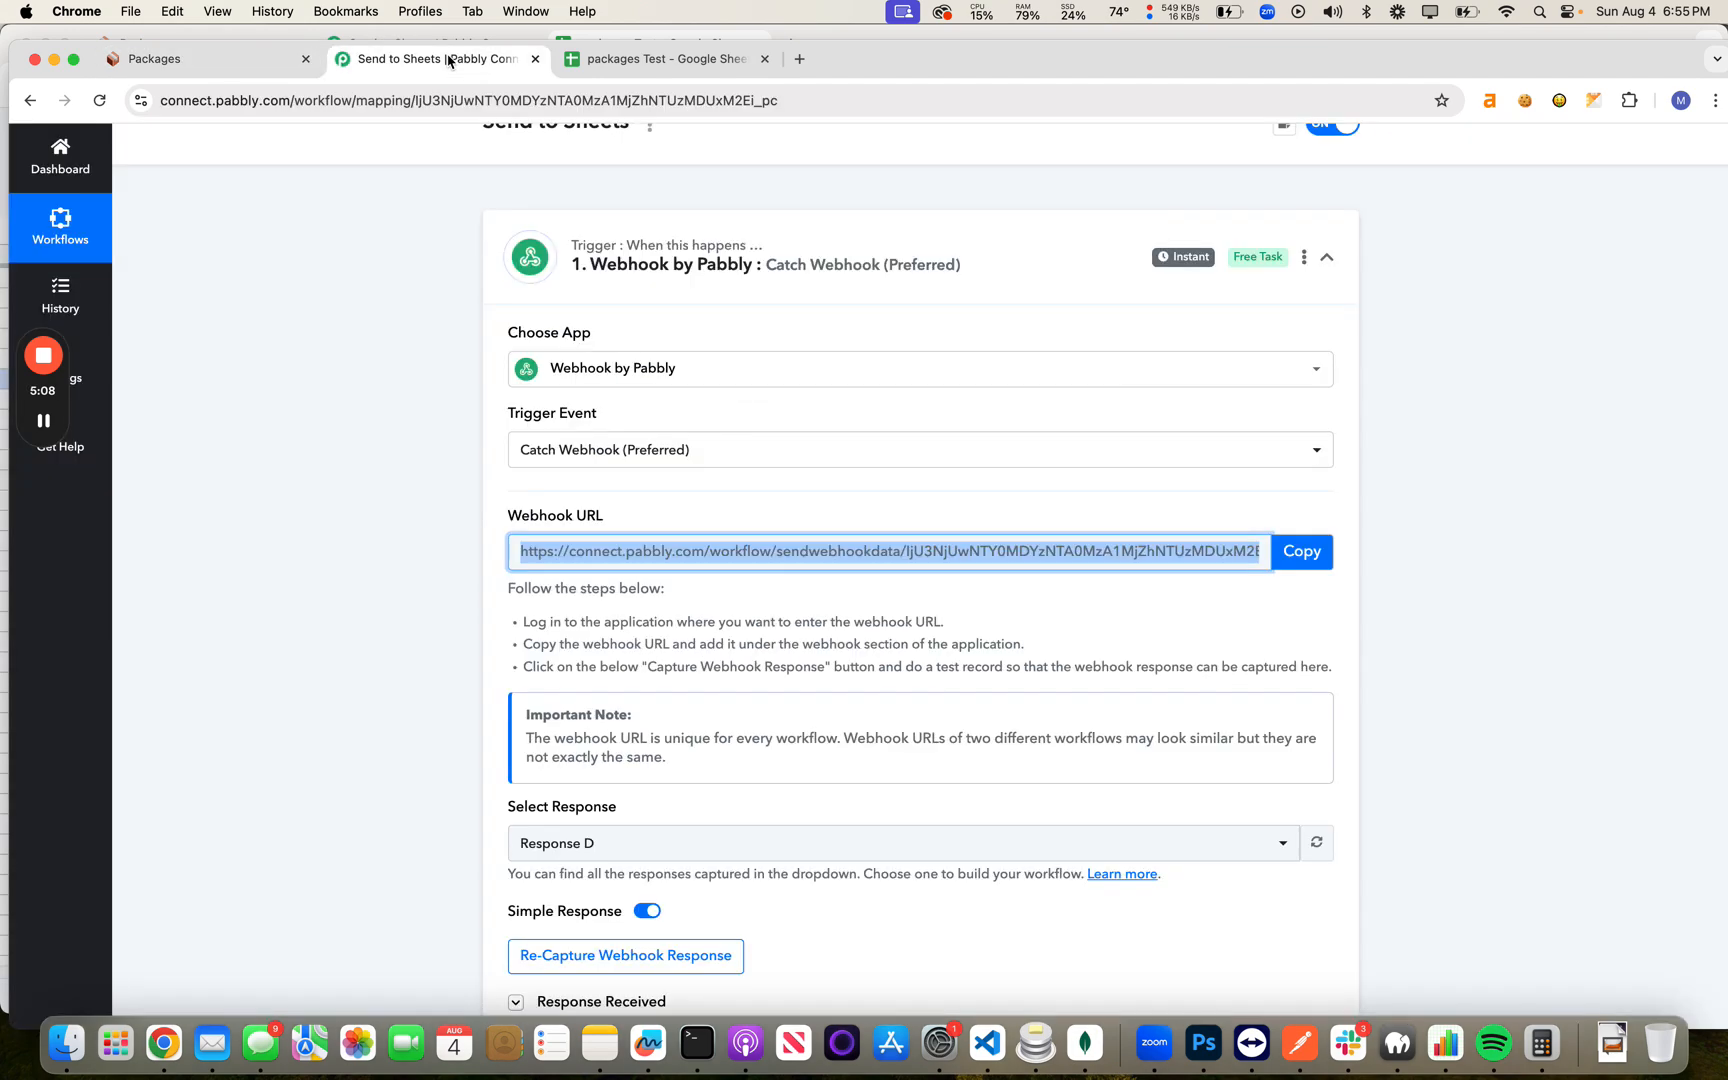
scroll(511, 314, down, 5)
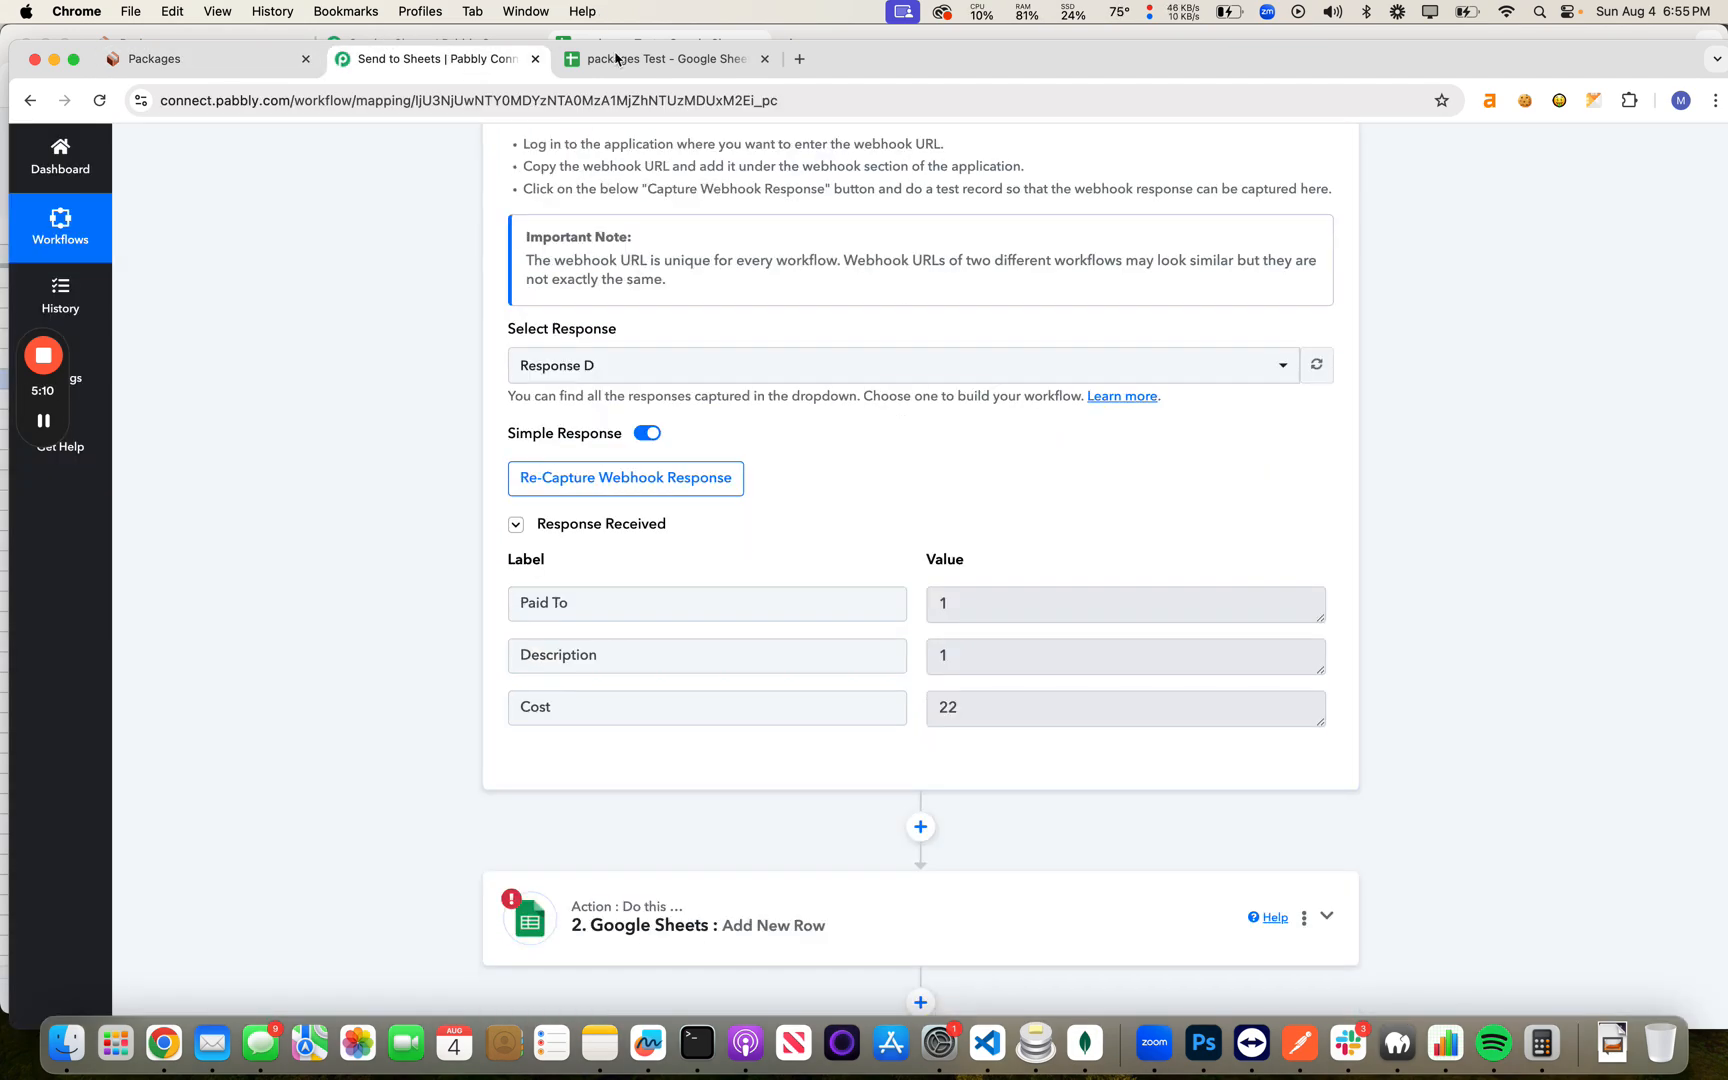
click(621, 66)
click(440, 60)
click(198, 62)
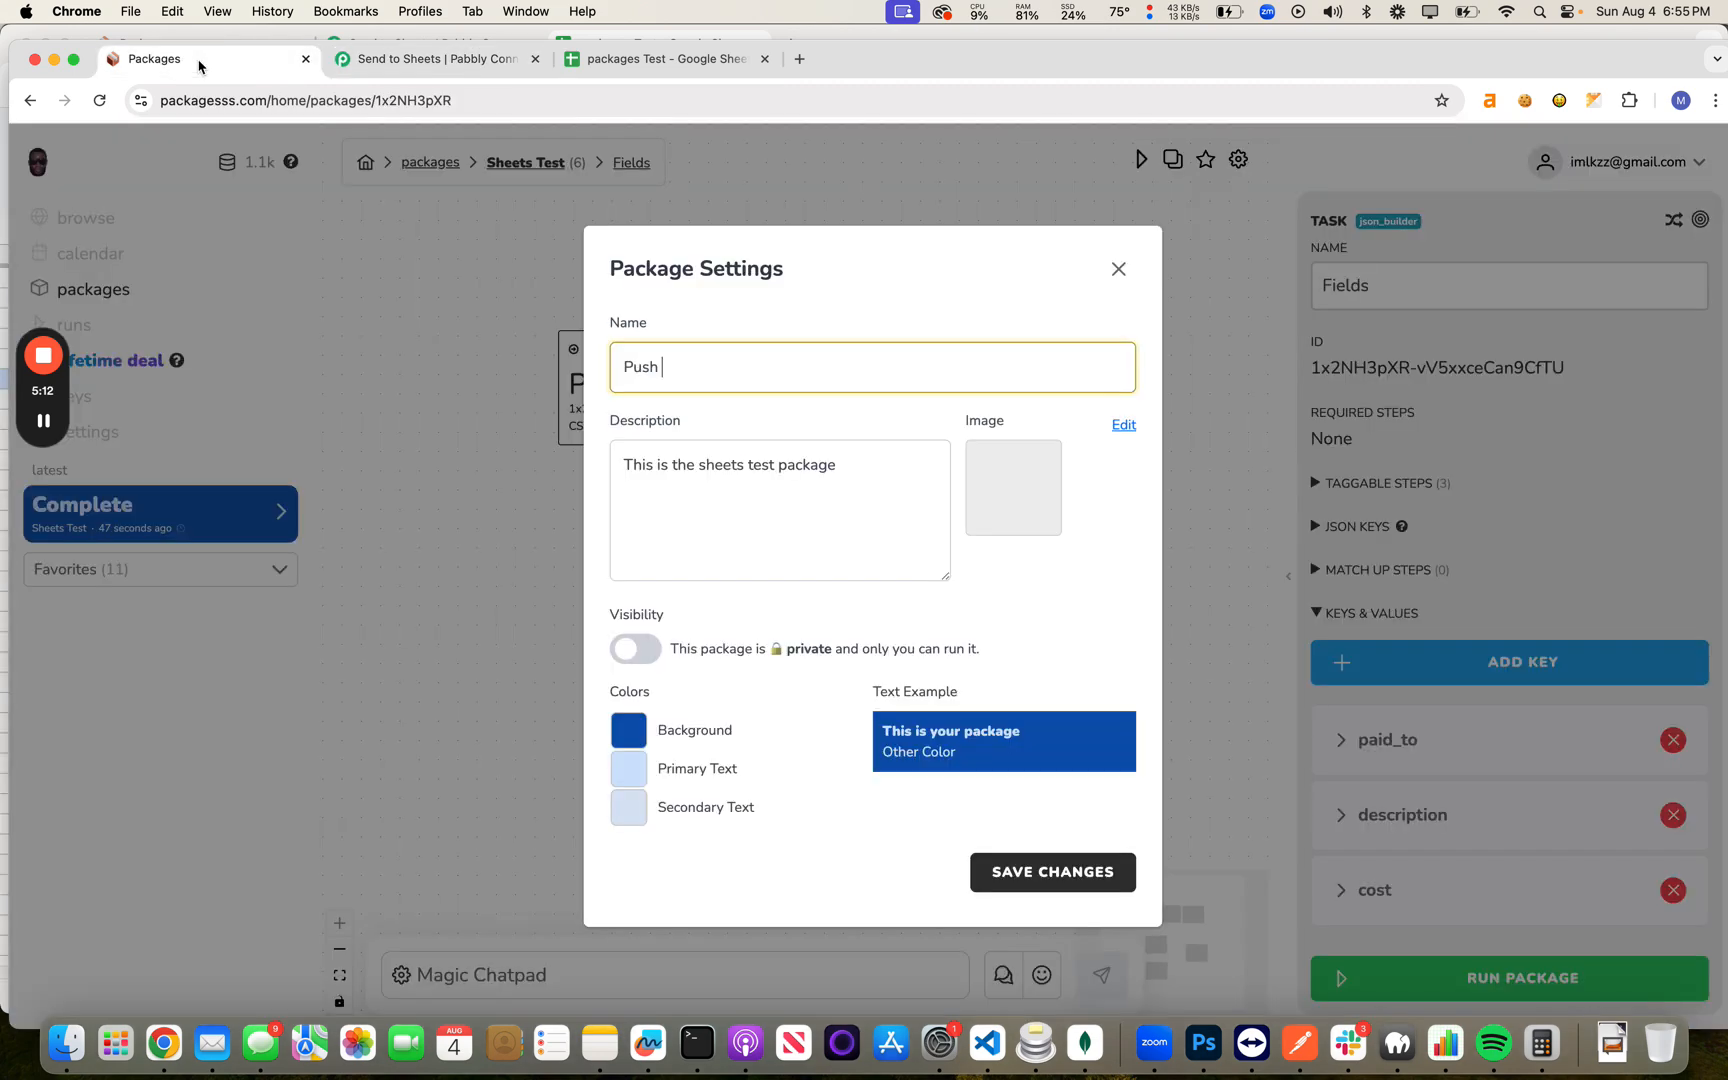
text(to Packages Test )
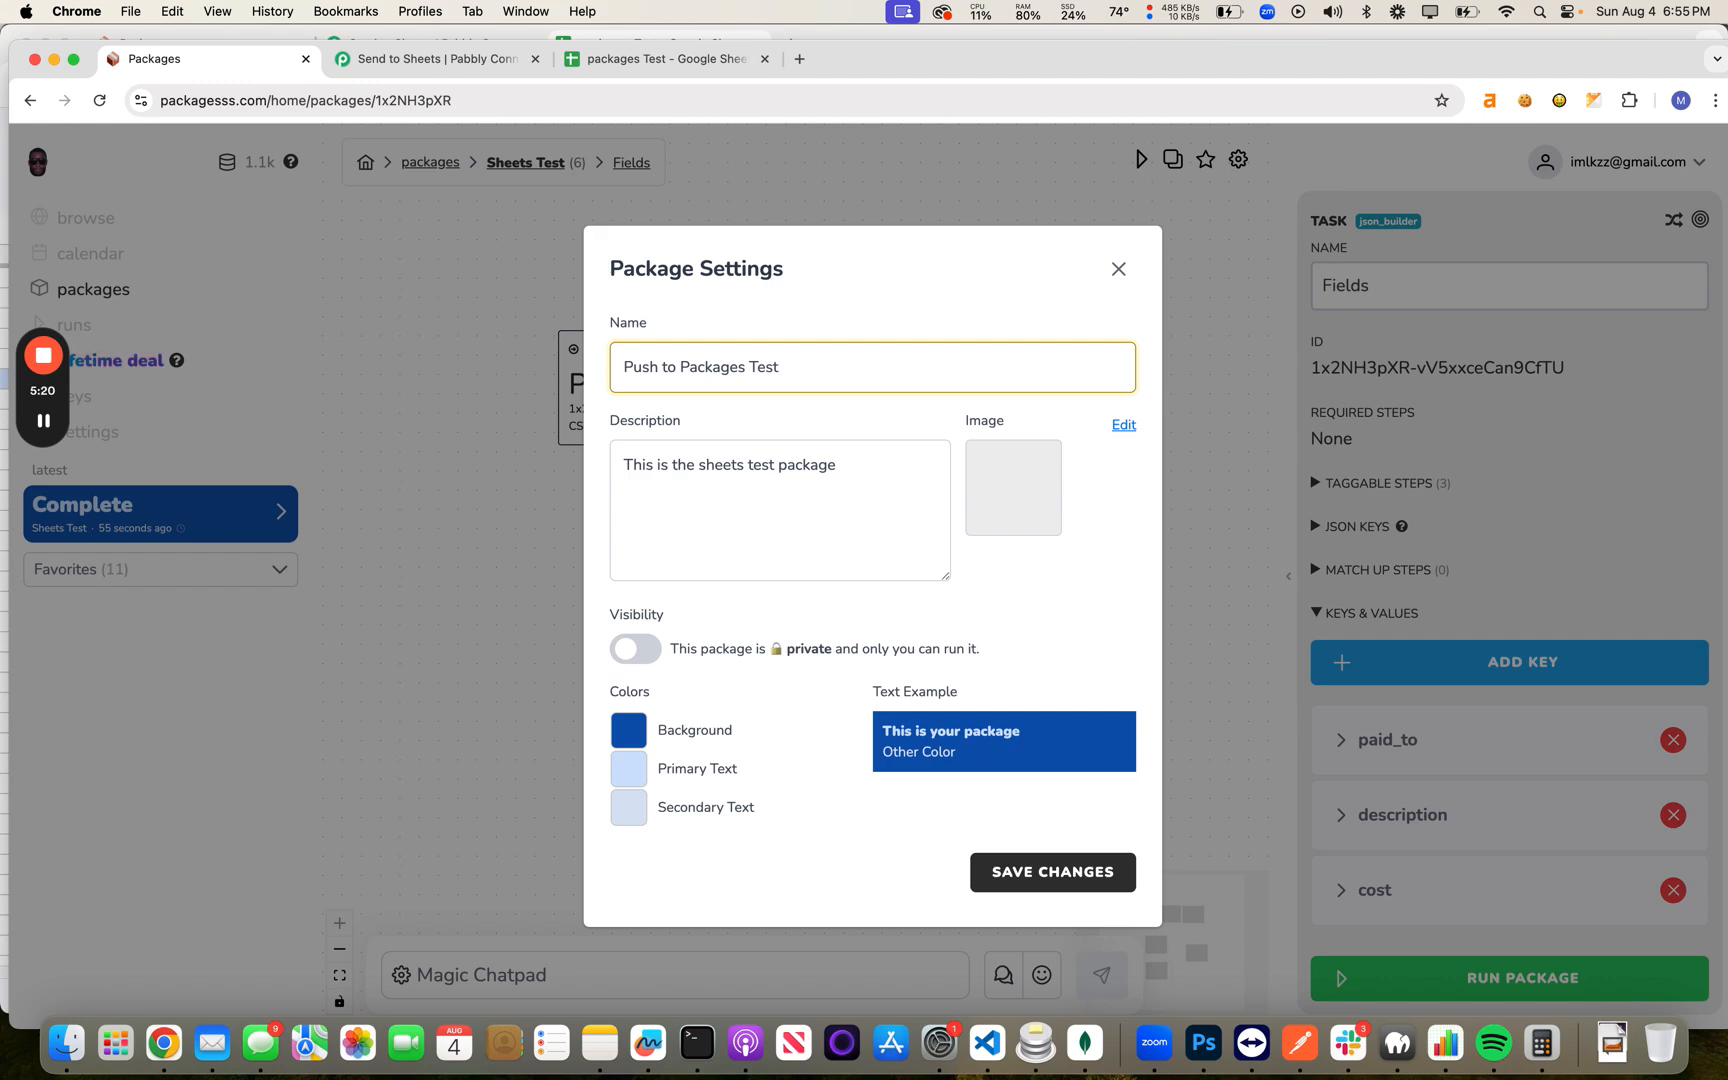
text(Helper)
key(Return)
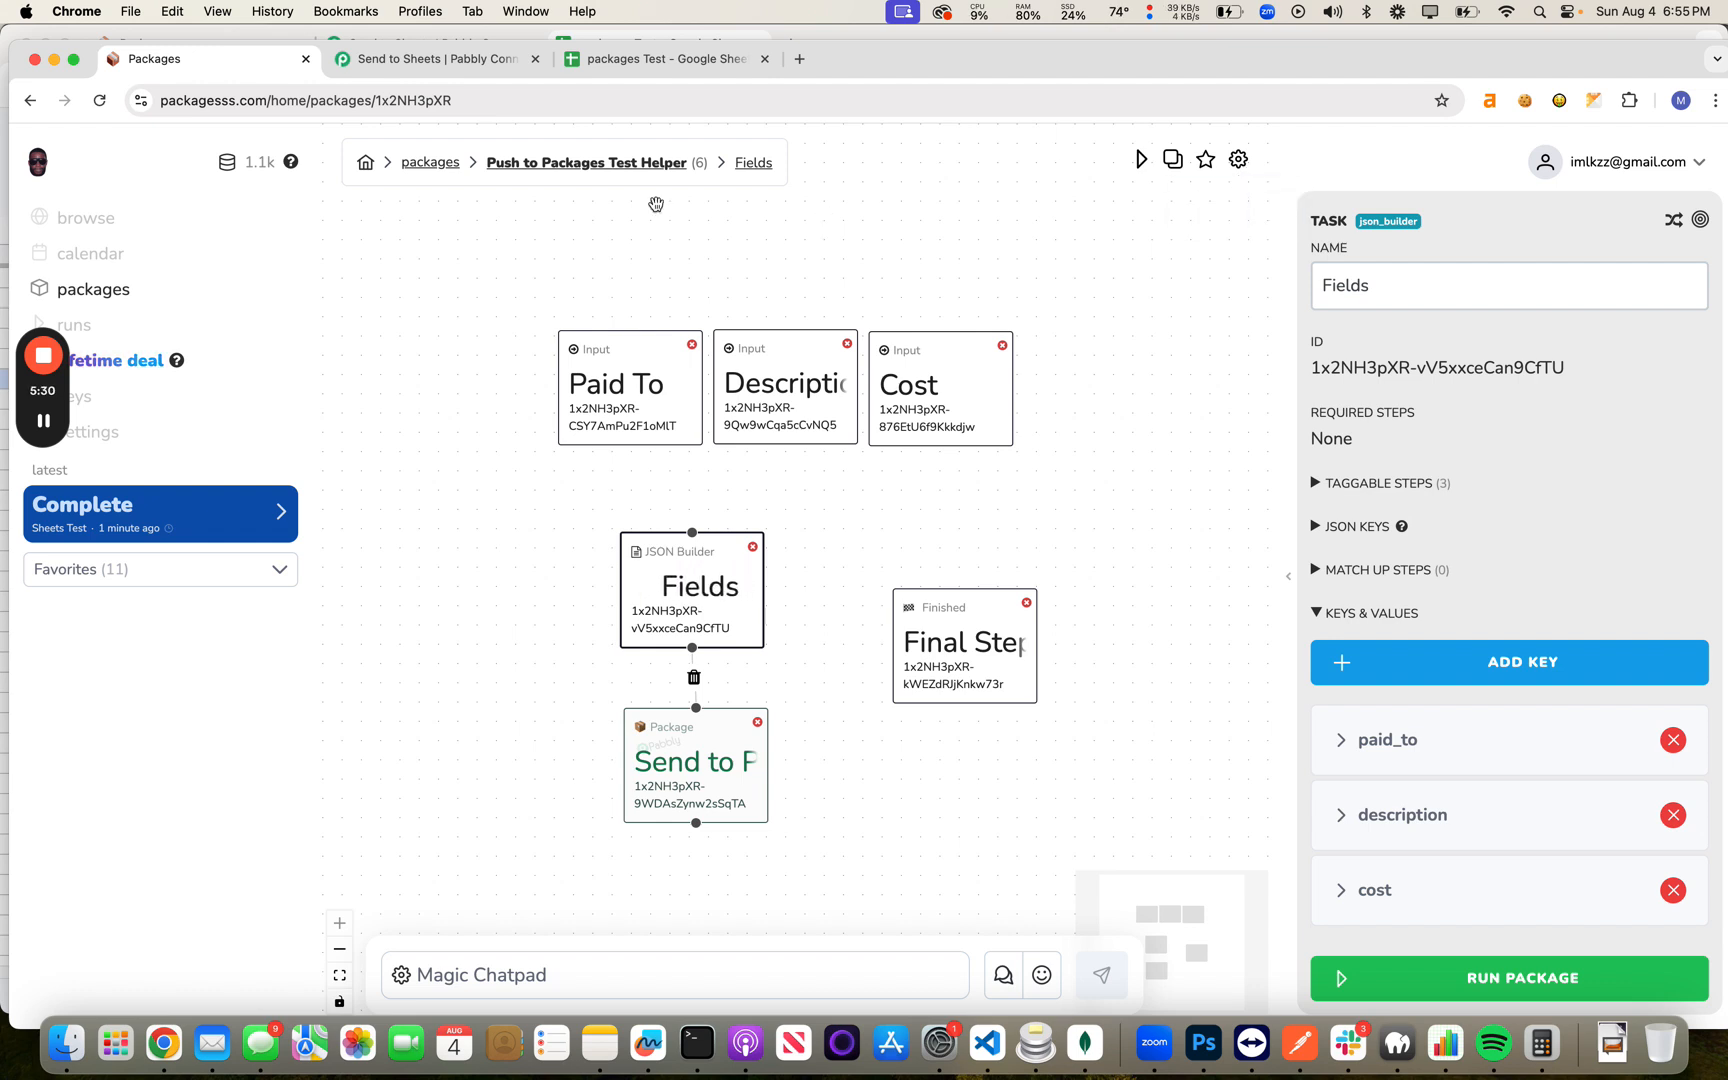
Step: Create a package named "New Package" with the description "This will call the sheets package from another package."
click(430, 162)
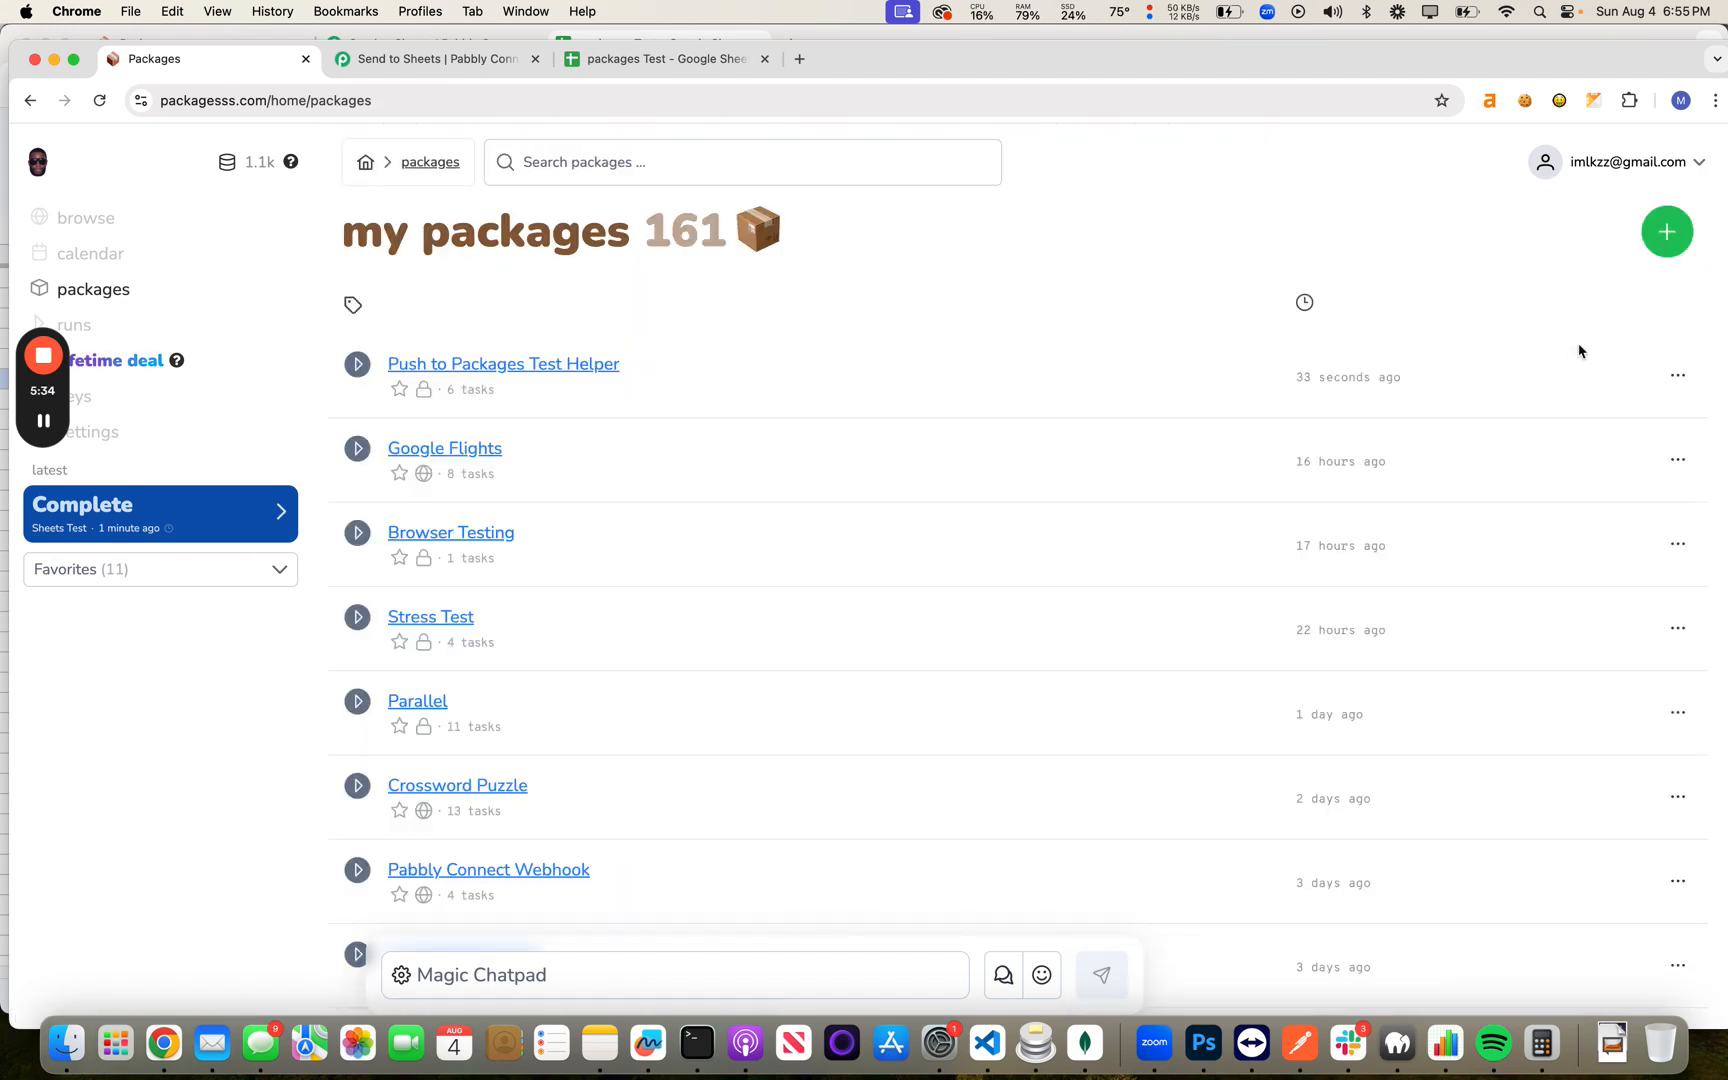
click(1666, 231)
click(763, 373)
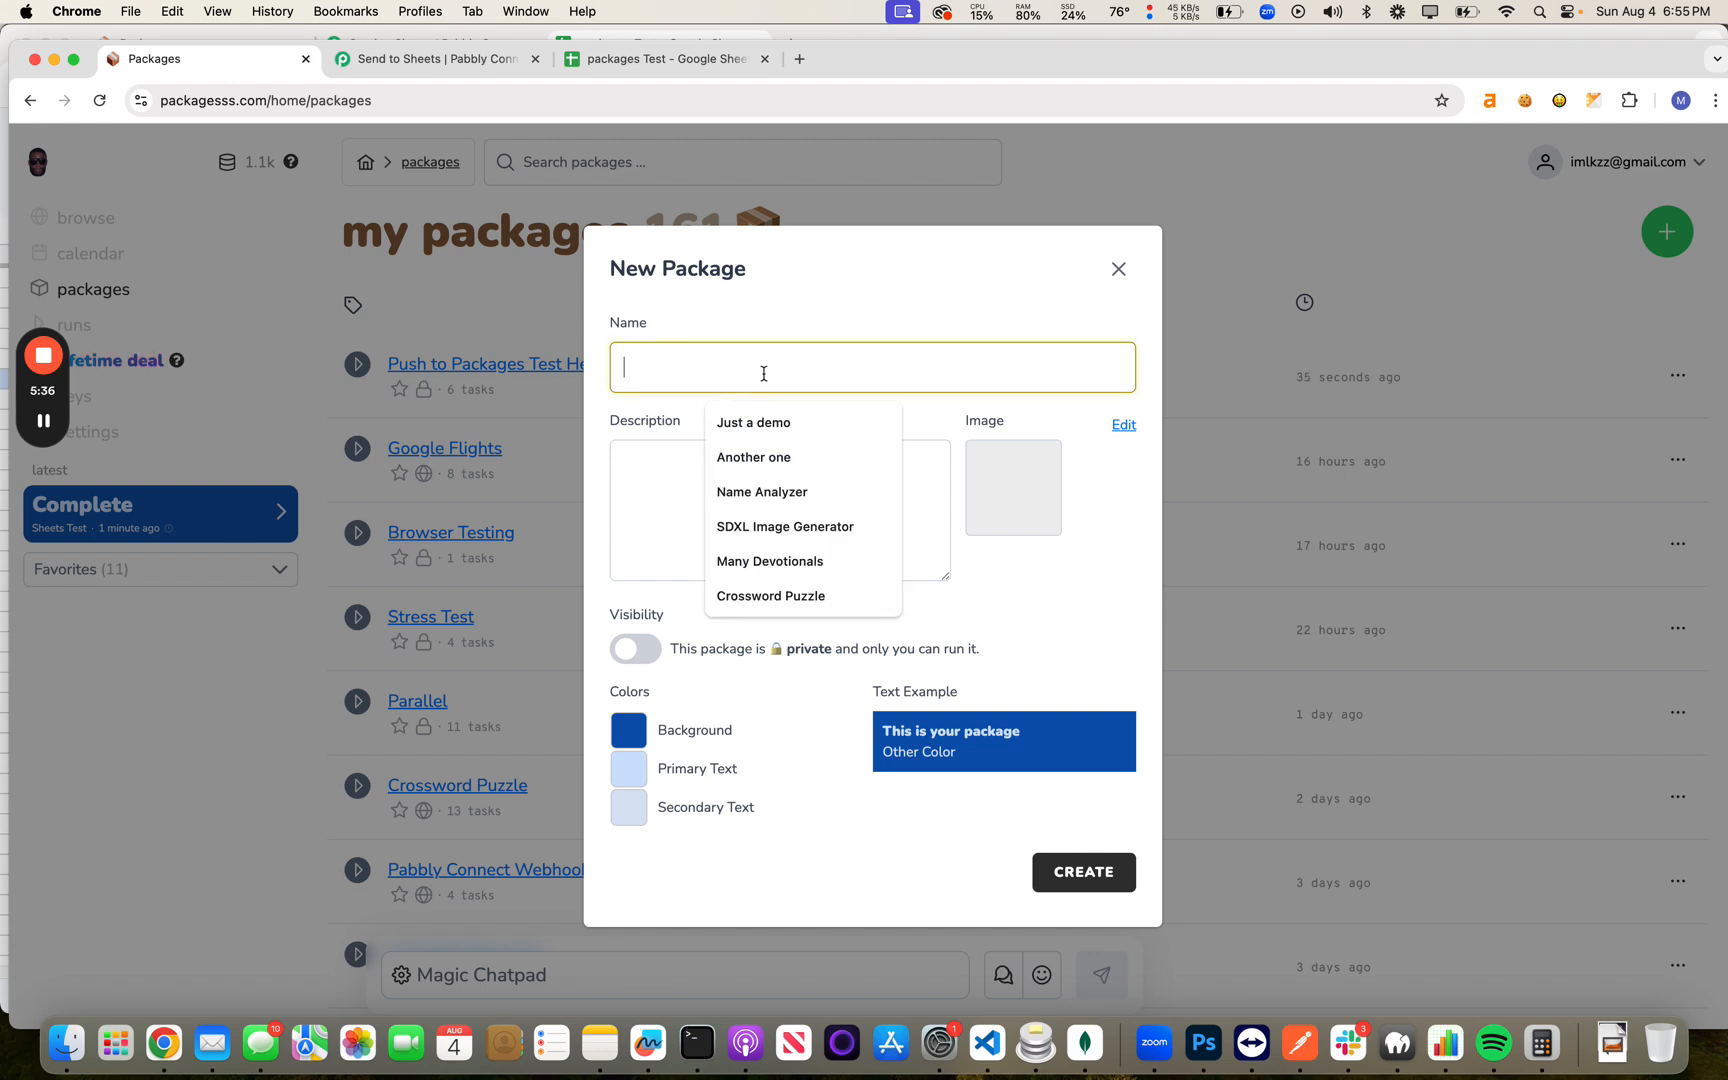
text(New P)
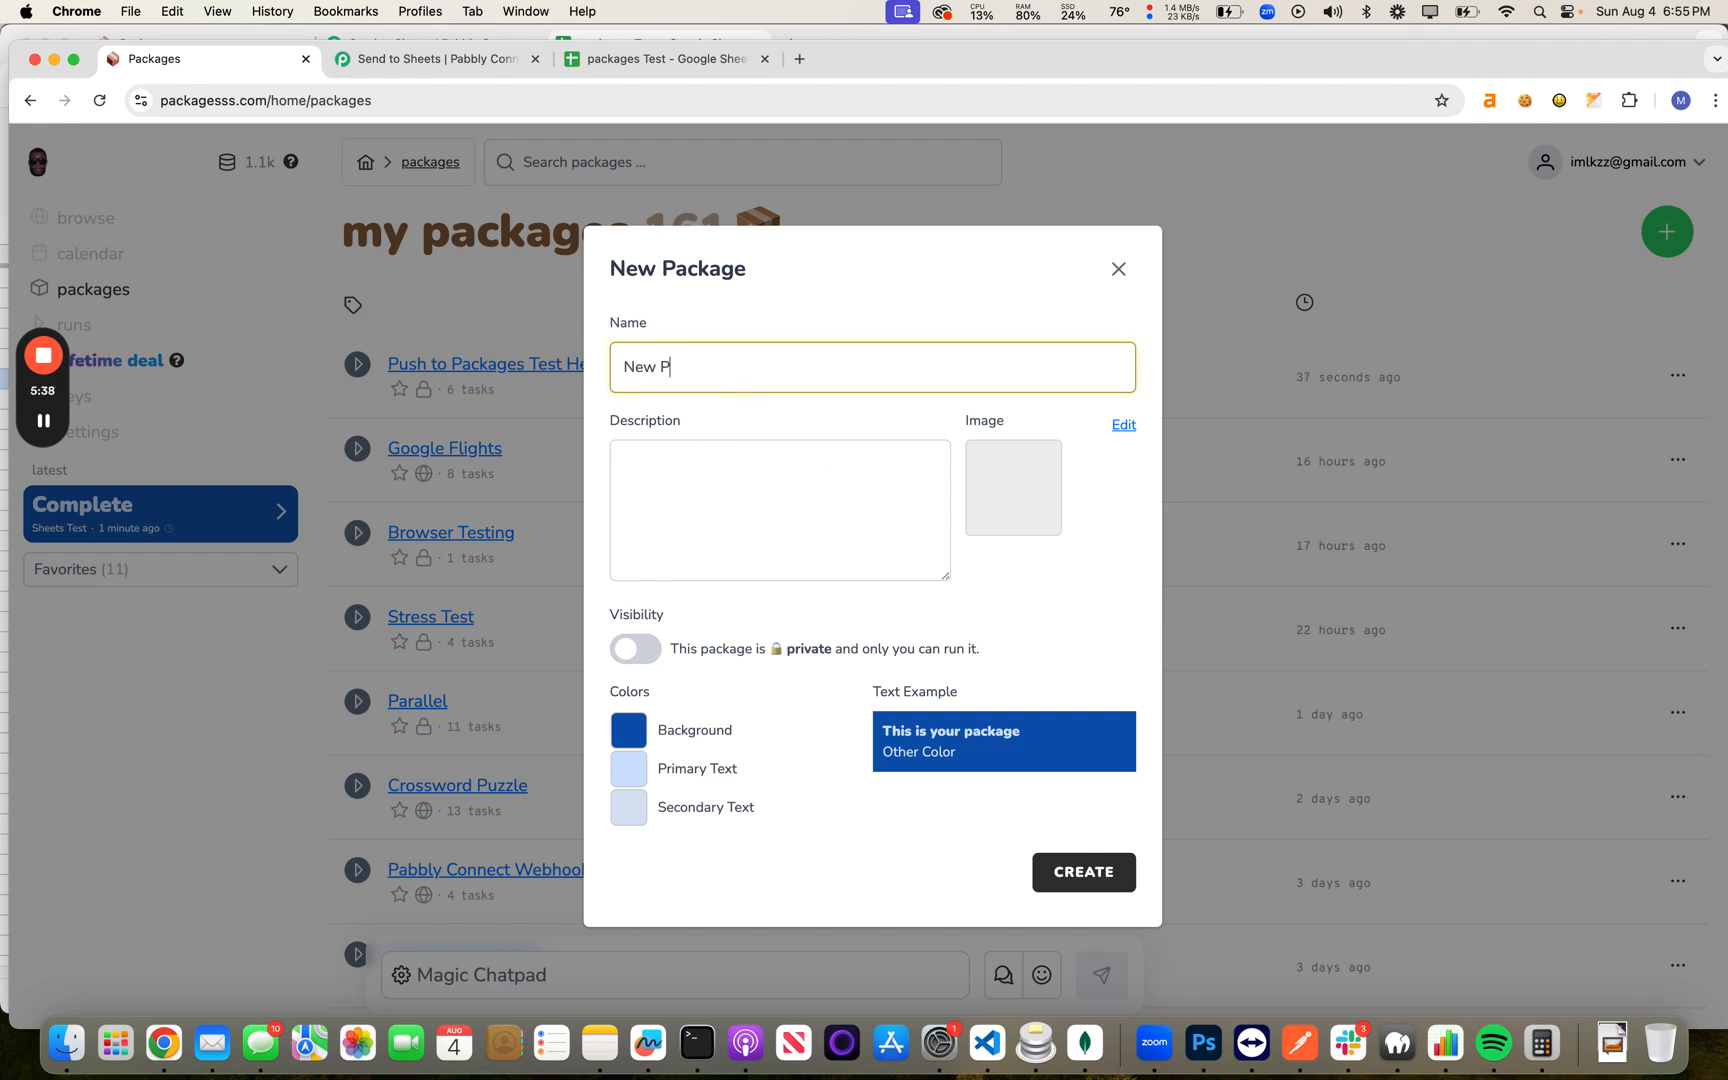
text(ackage)
key(Tab)
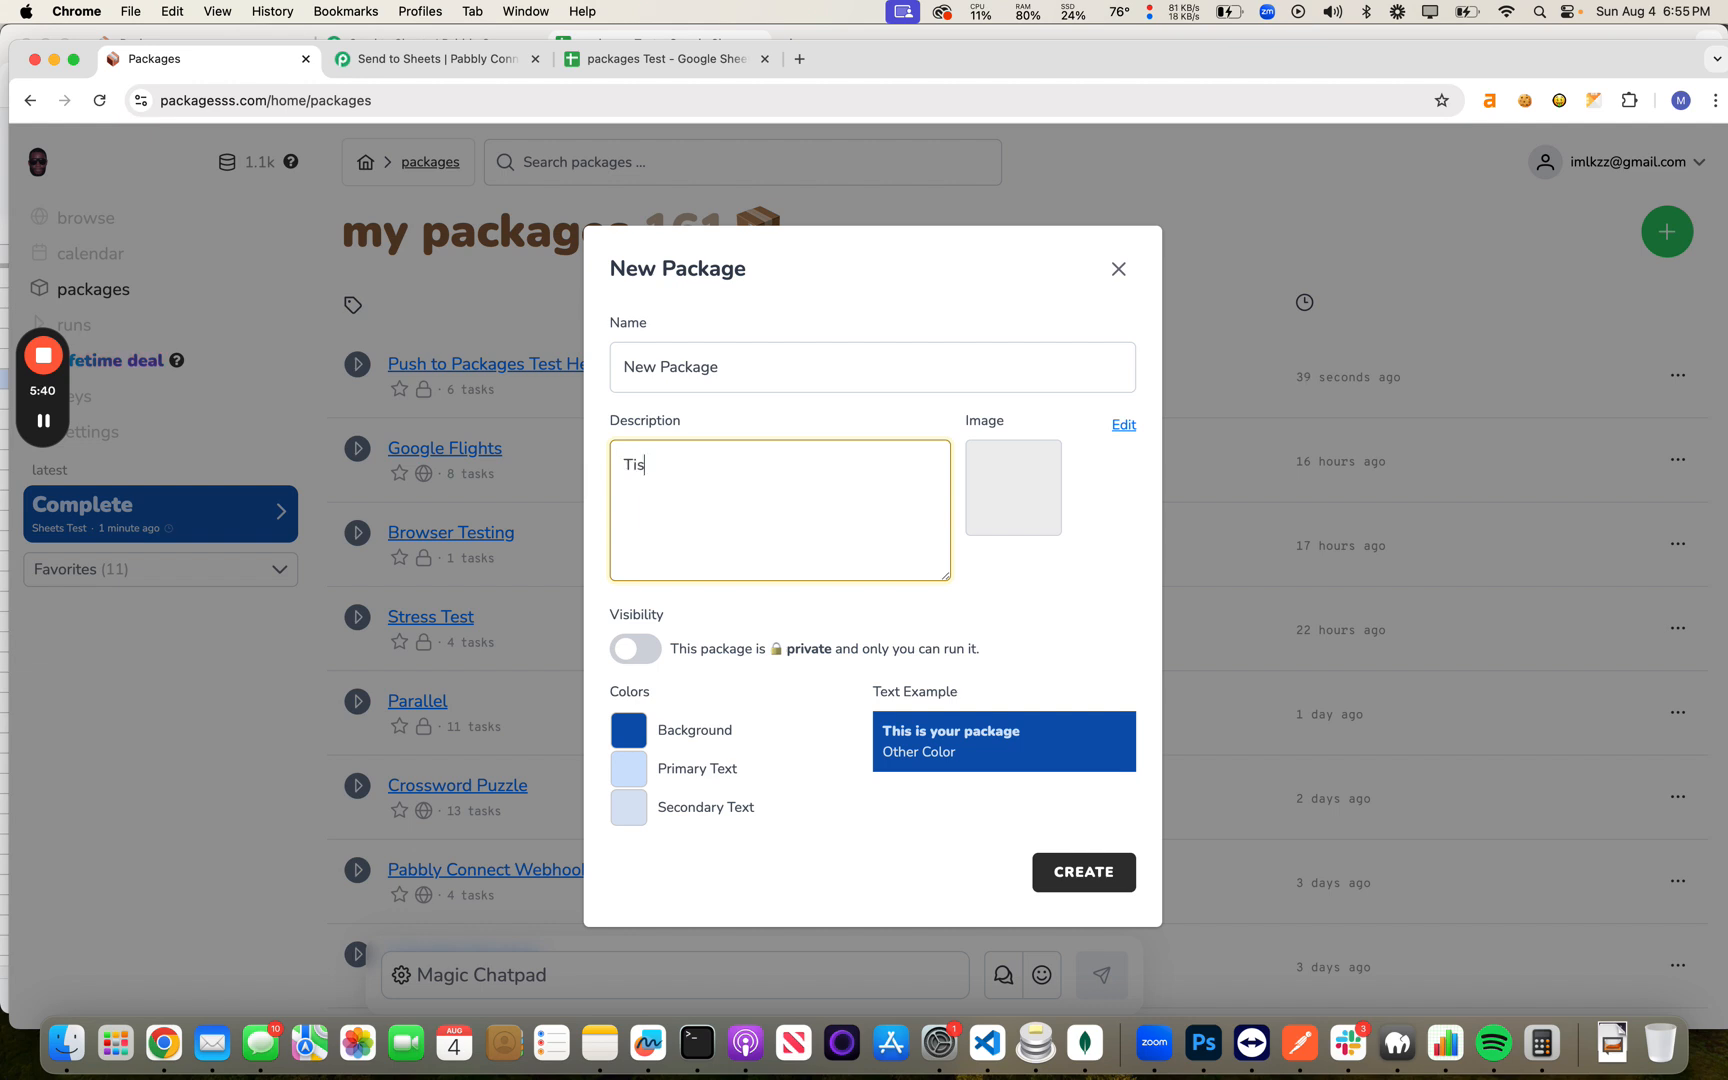
text(This will call the e)
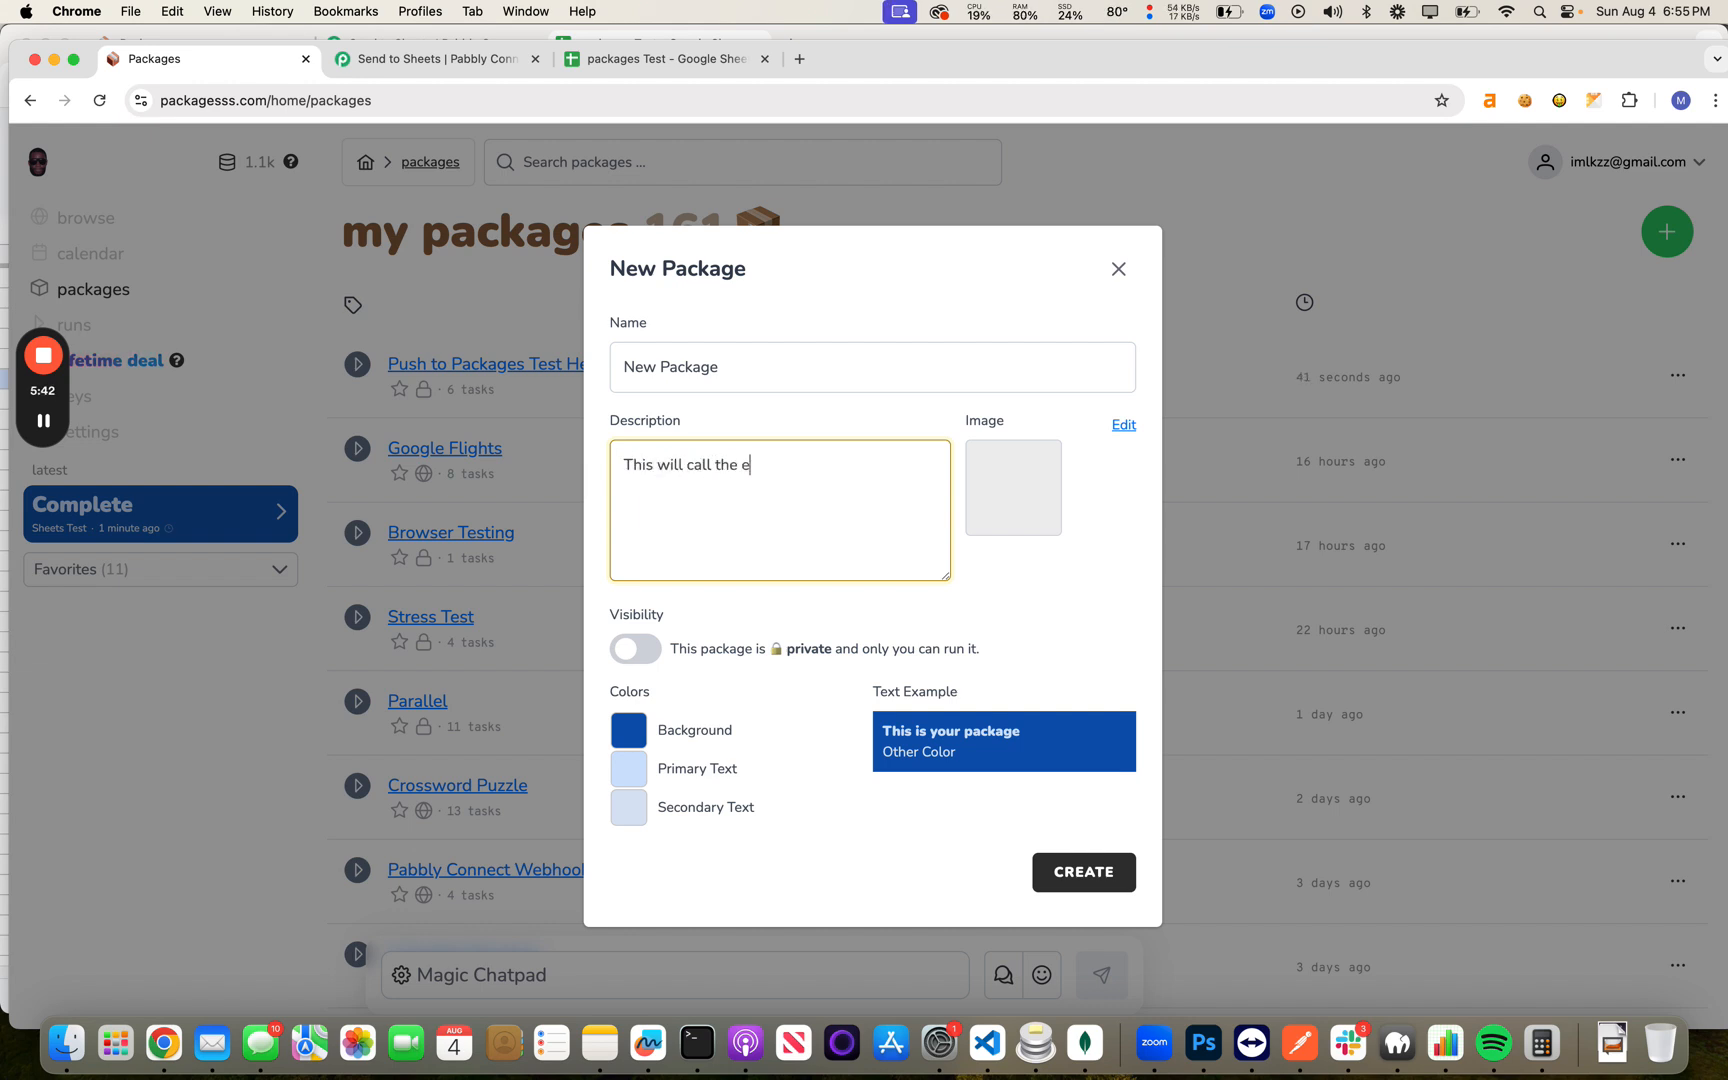
text(xcel pacakg)
double_click(745, 458)
text(sheets package fr)
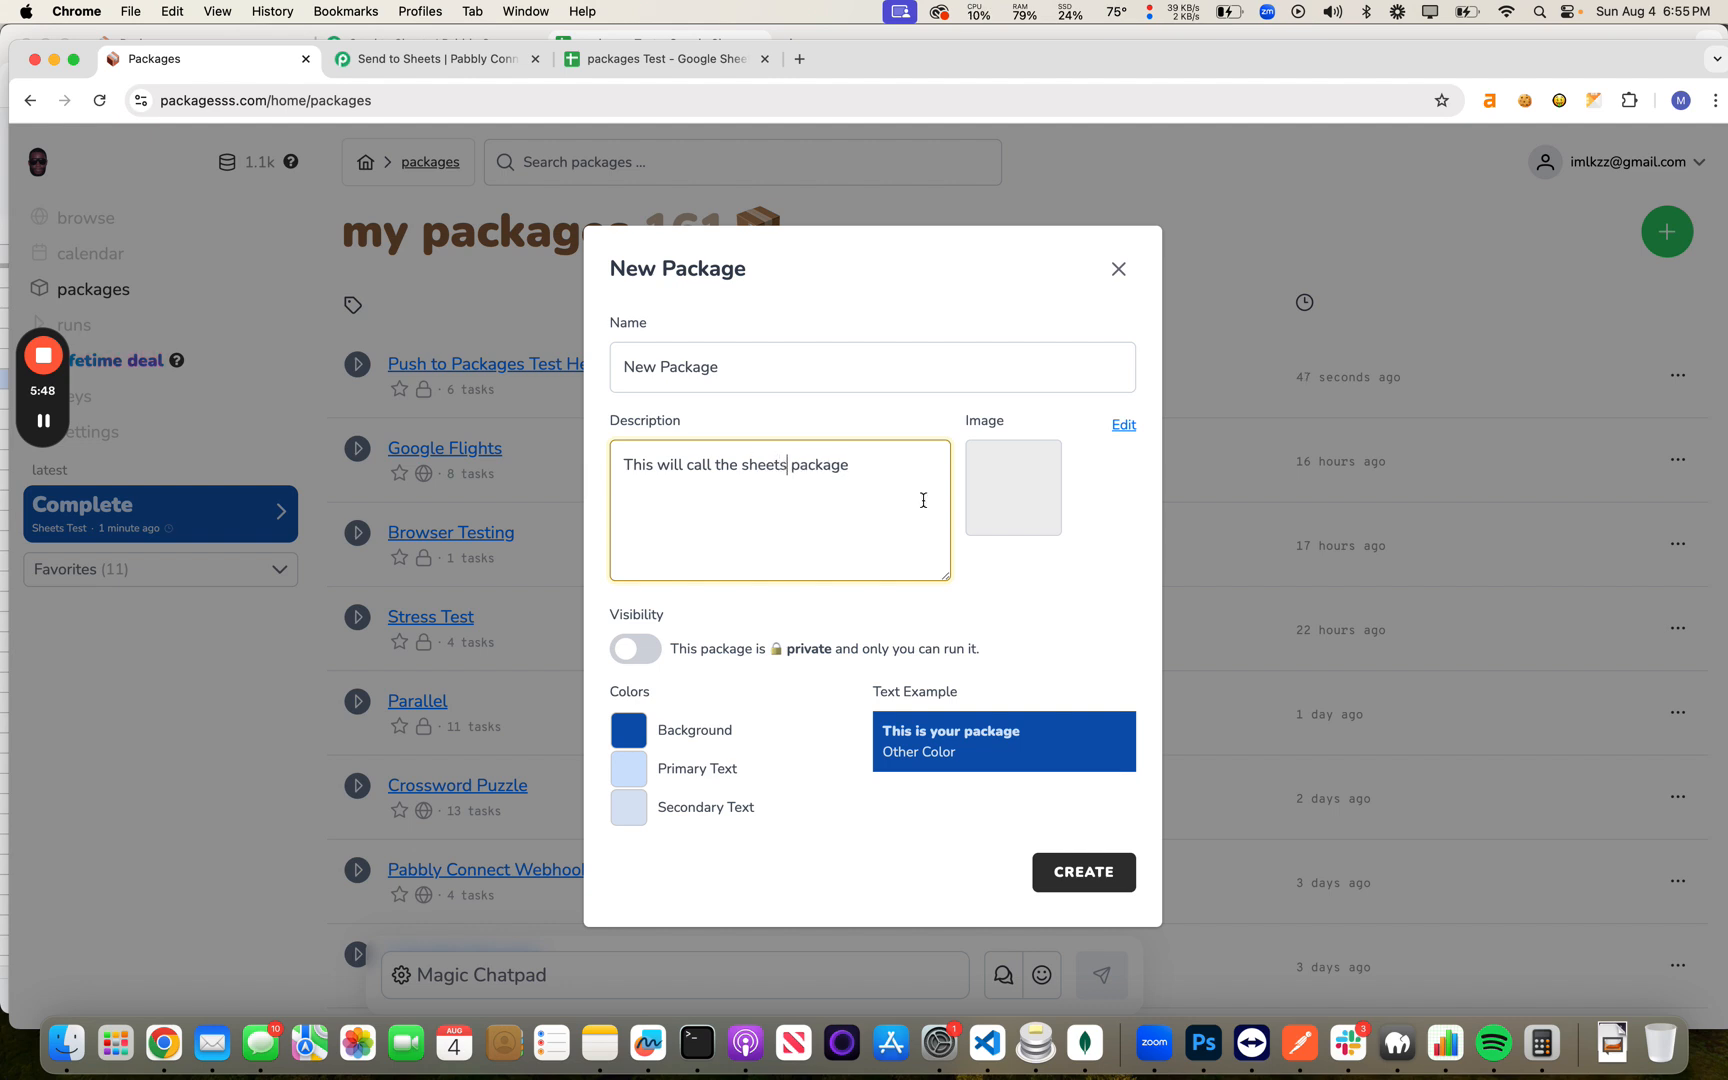
text(om another package.)
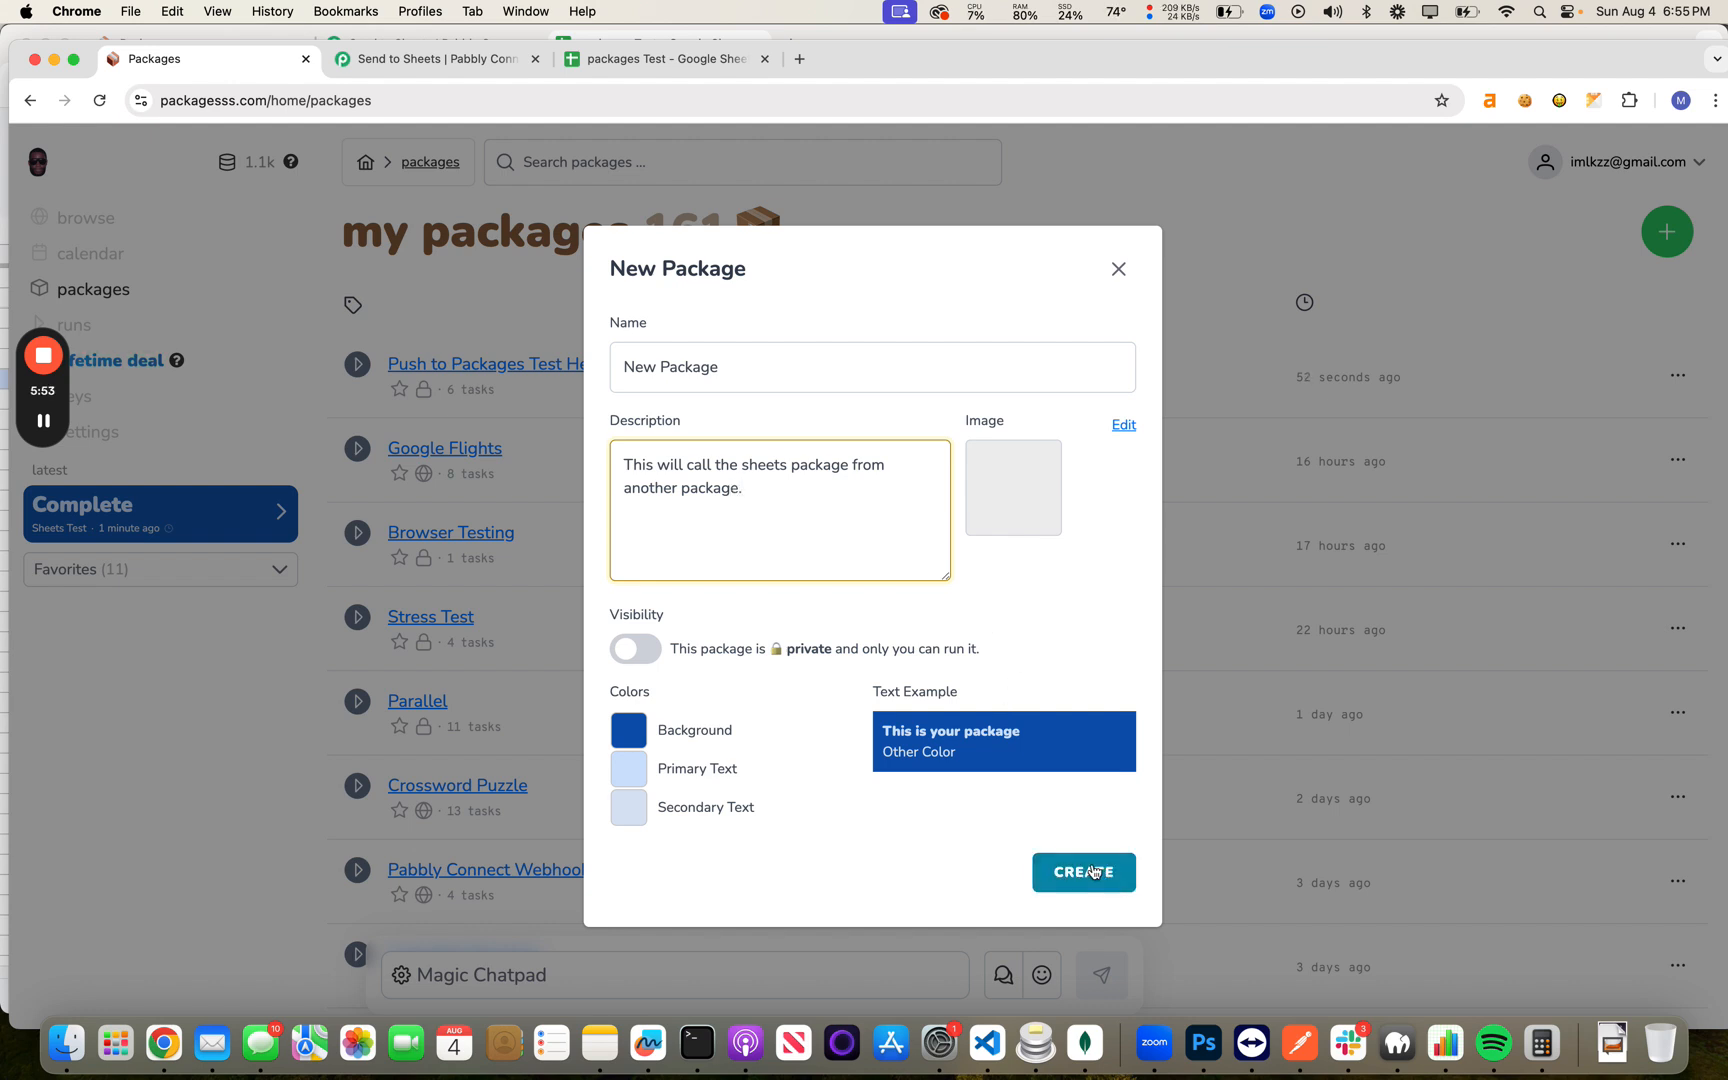
click(1110, 866)
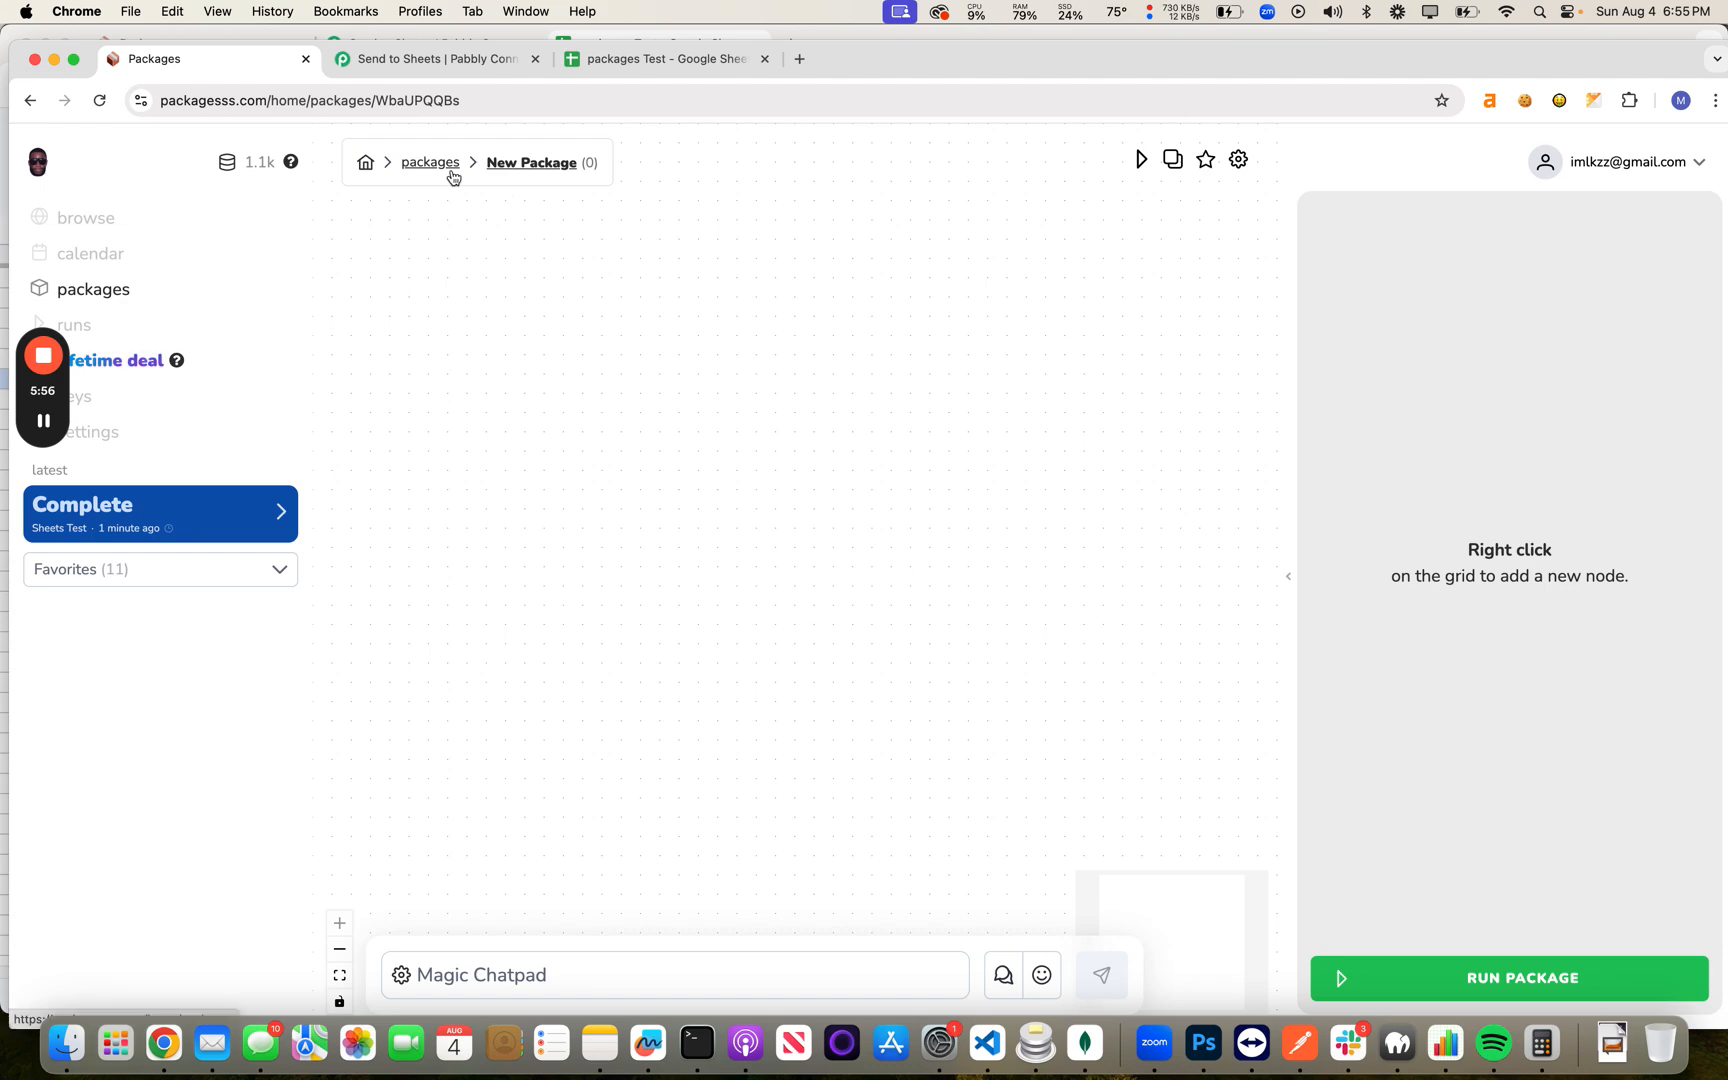
right_click(683, 367)
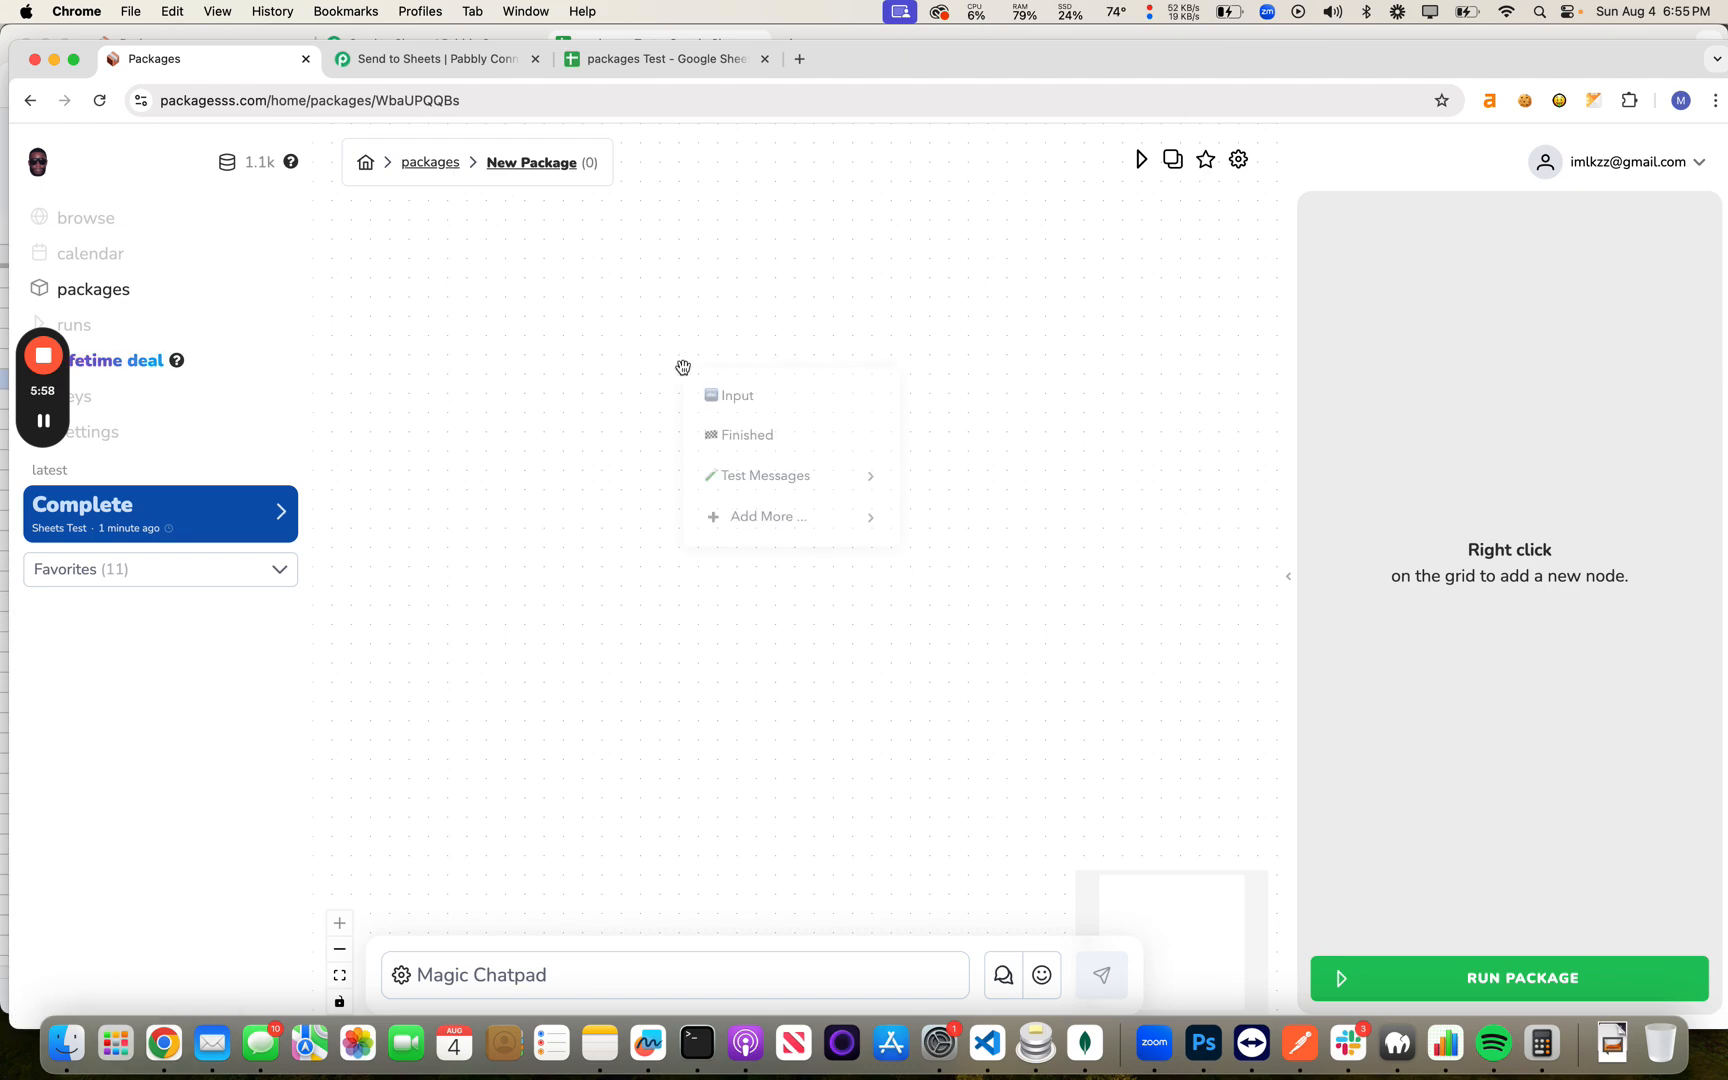
click(497, 162)
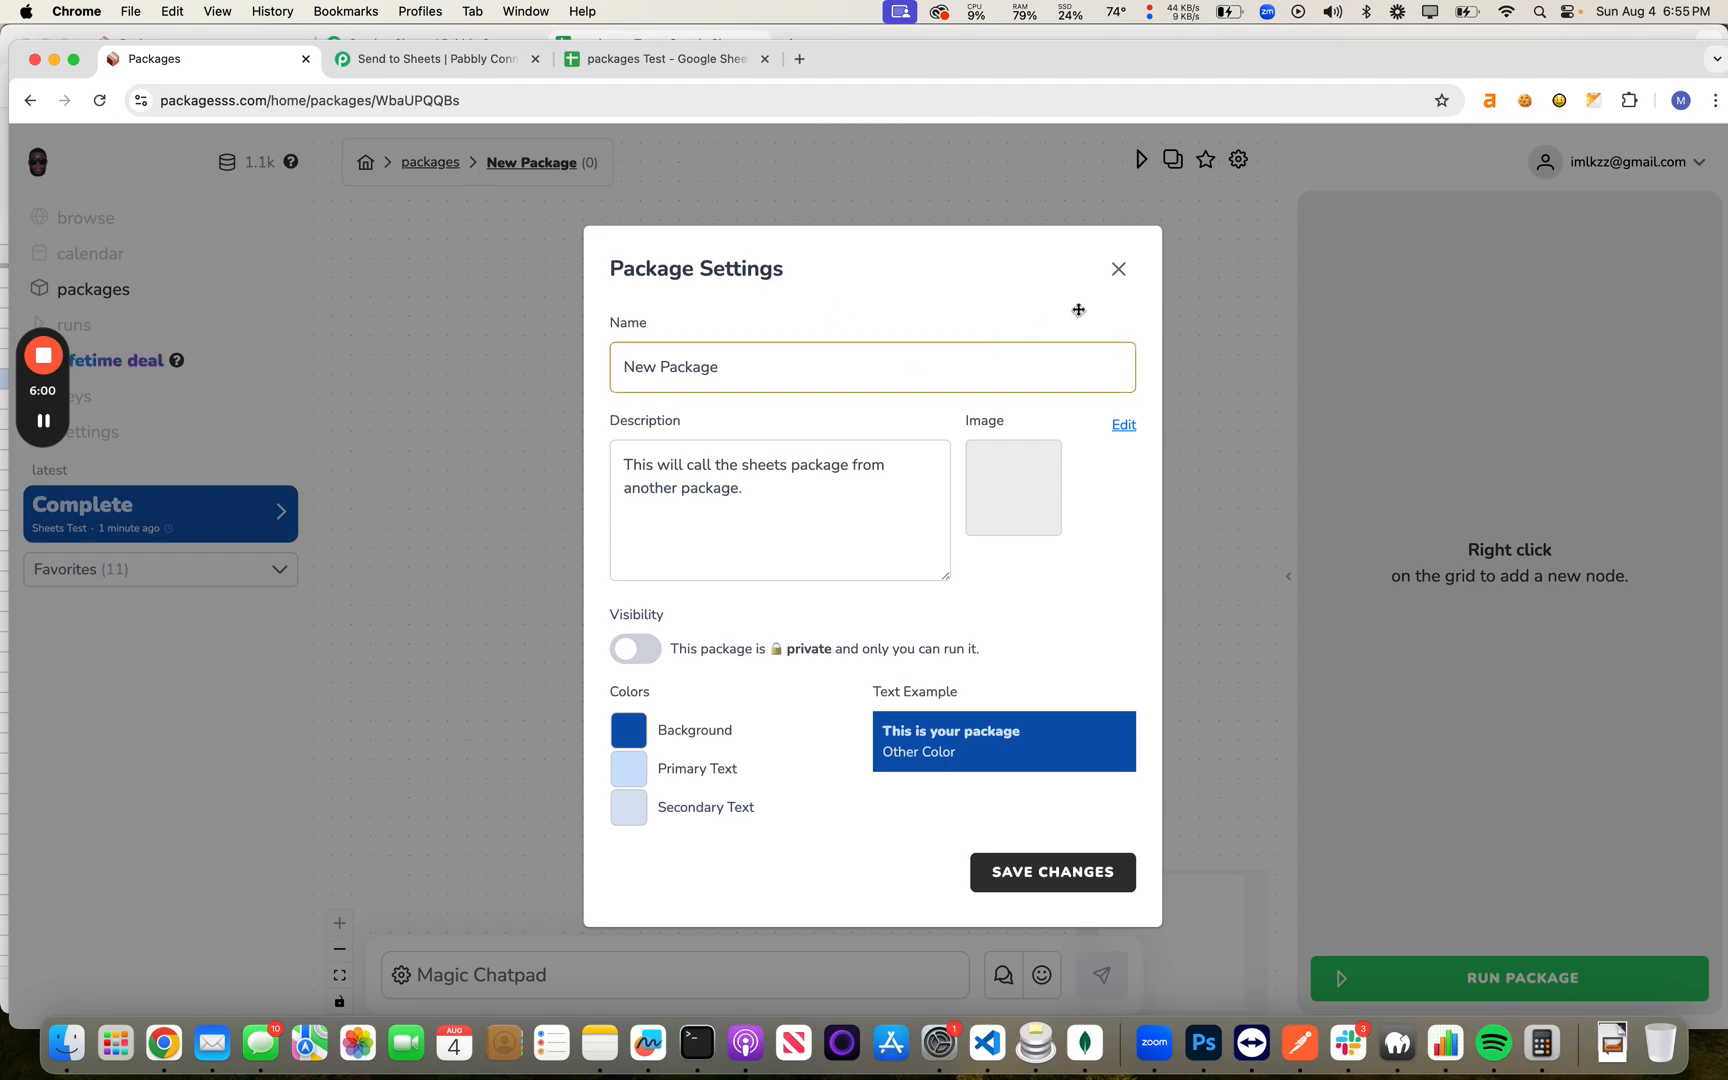
click(1118, 270)
Step: Copy the name Push to Packages Test Helper from the packages list and reopen New Package
click(428, 160)
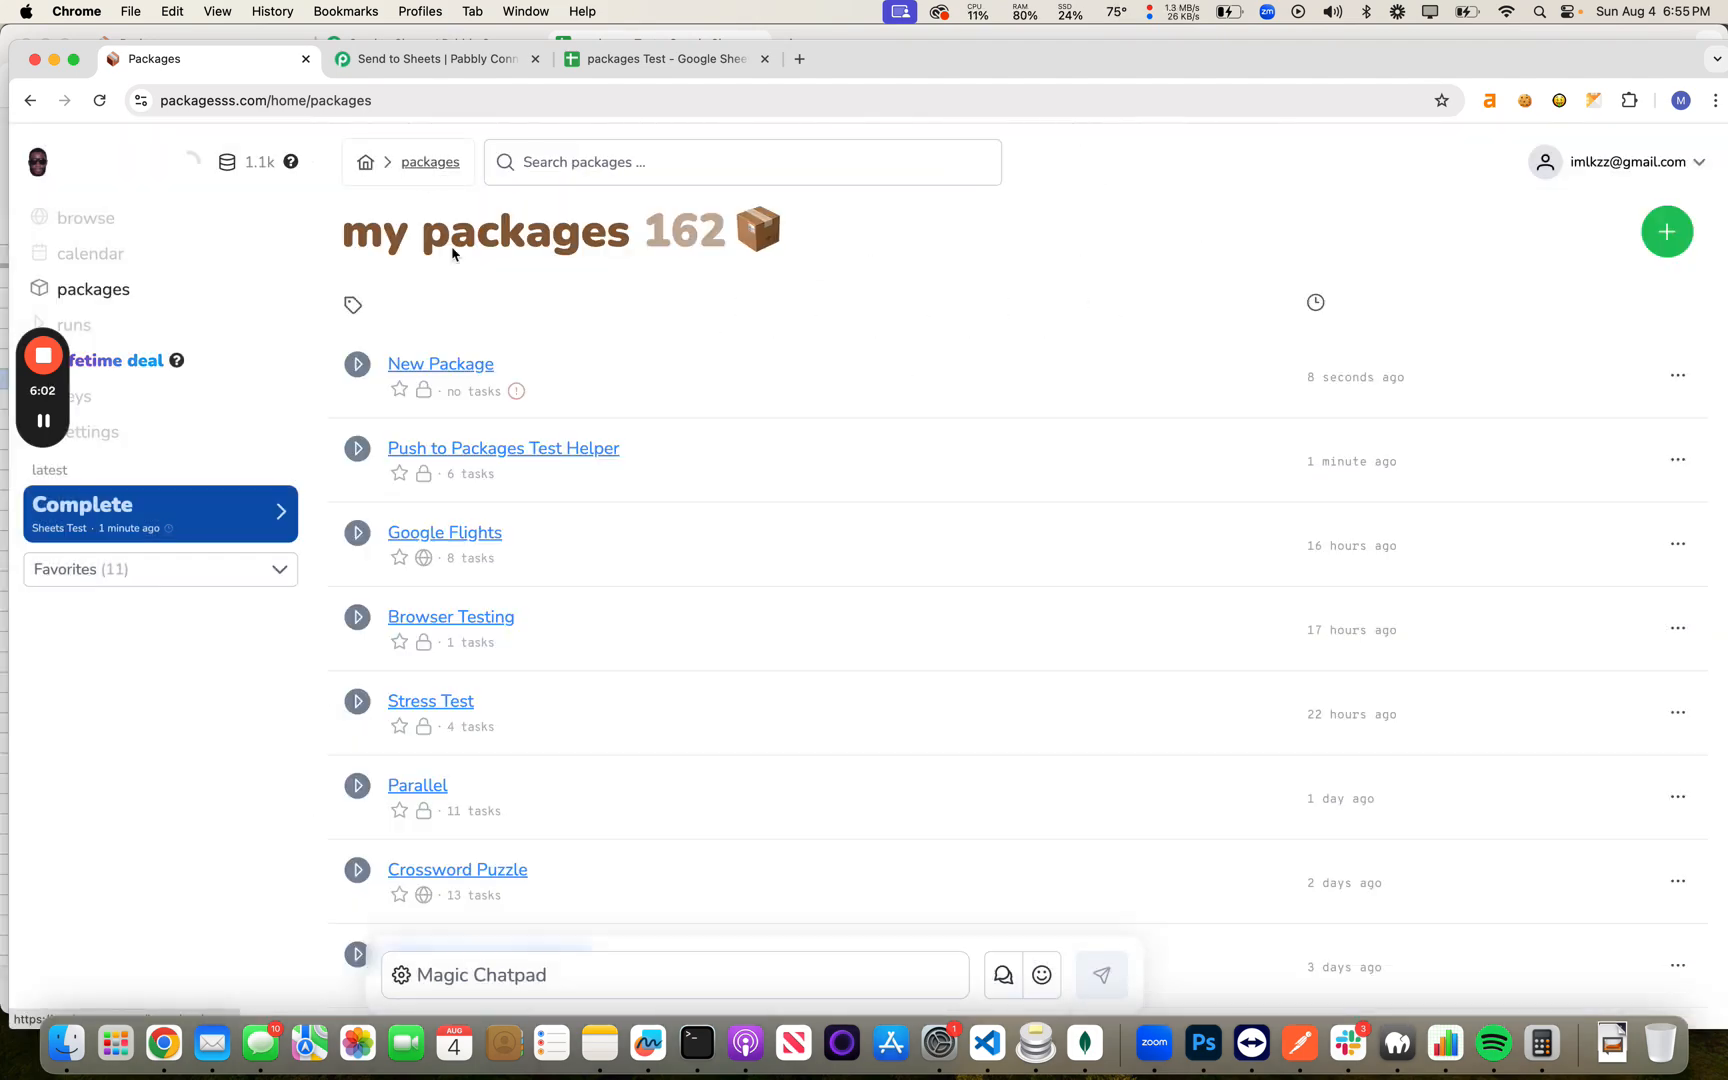
drag(644, 458, 382, 458)
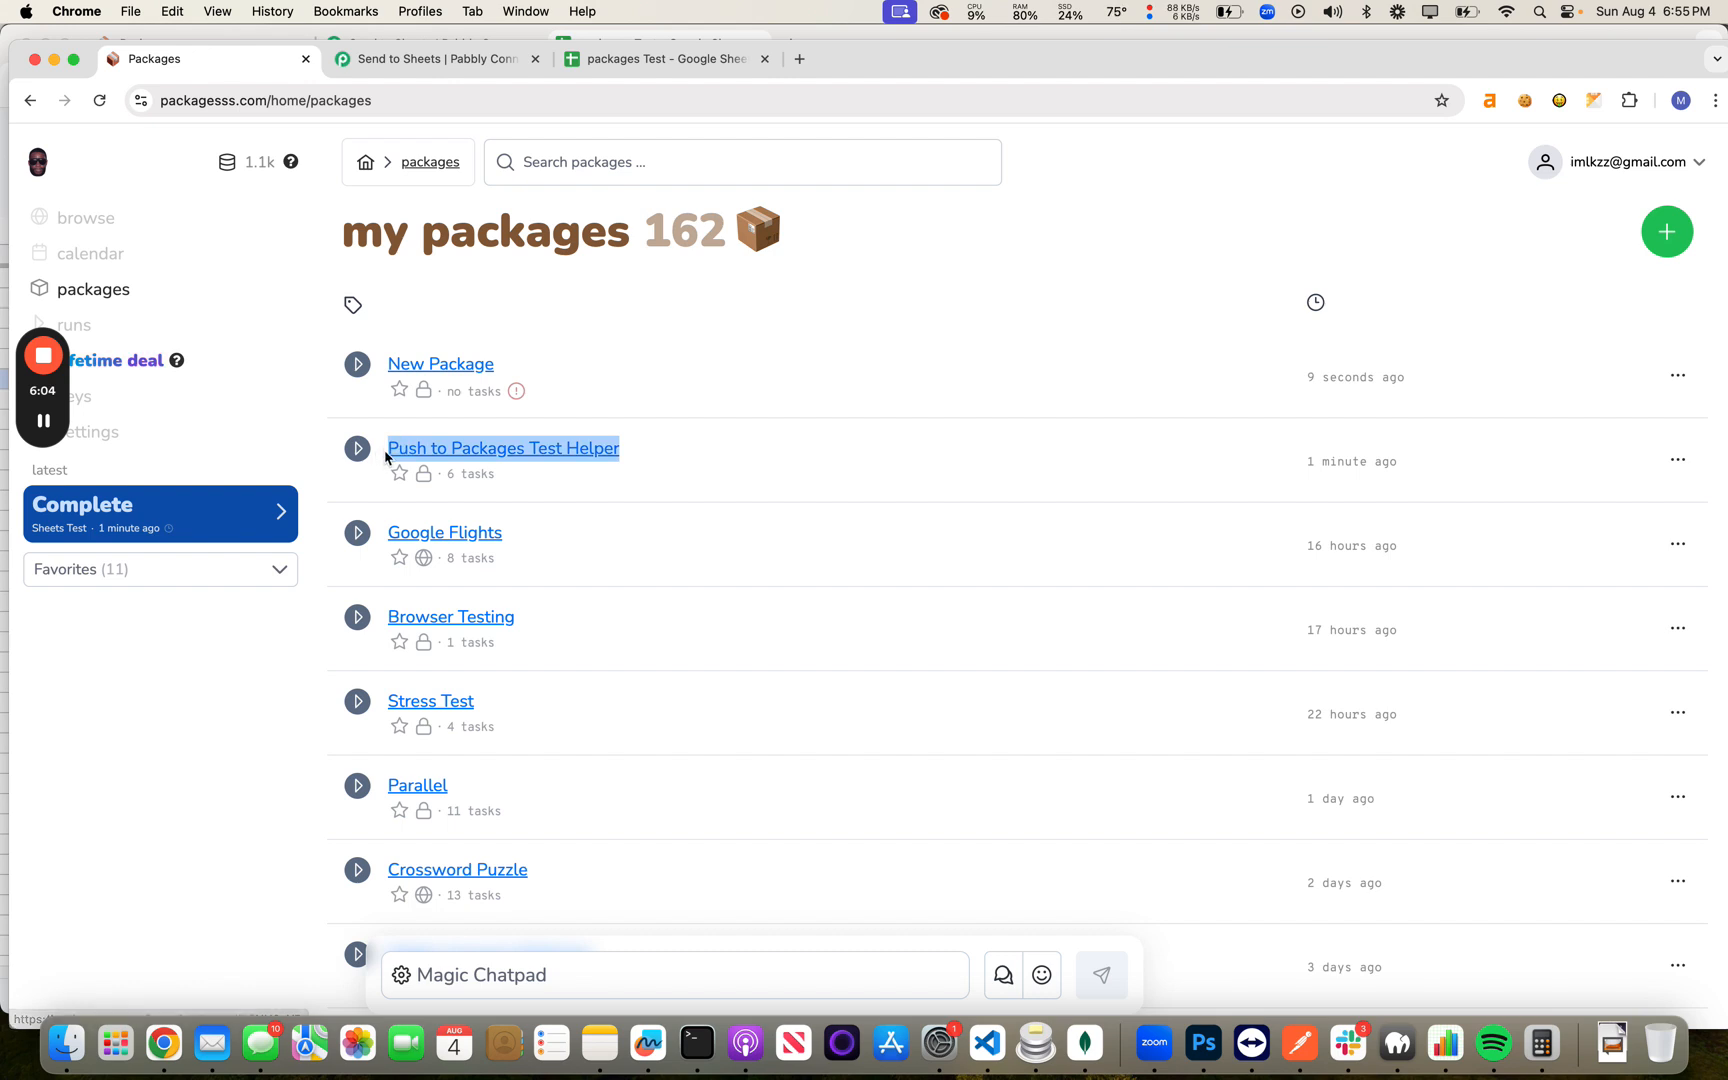
key(super+c)
click(464, 369)
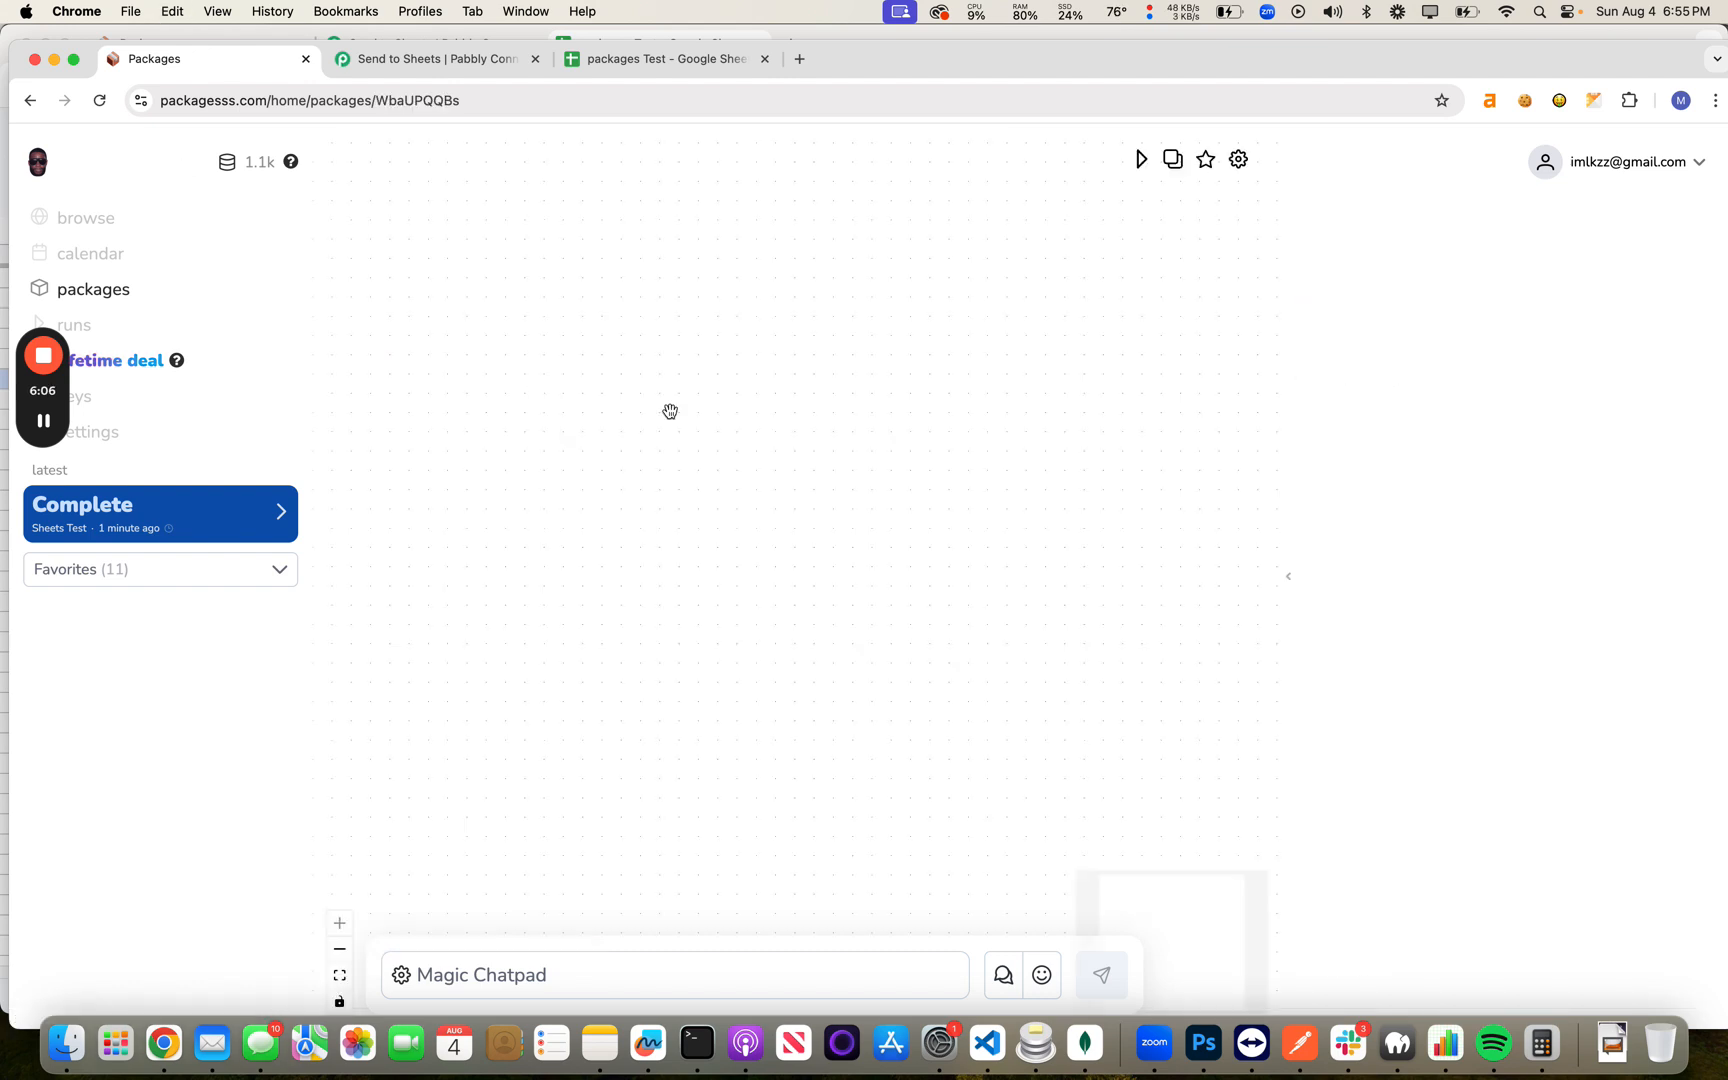
Step: Add a Package task to New Package and make it call Push to Packages Test Helper, found by its copied name
right_click(863, 440)
mouse_move(943, 592)
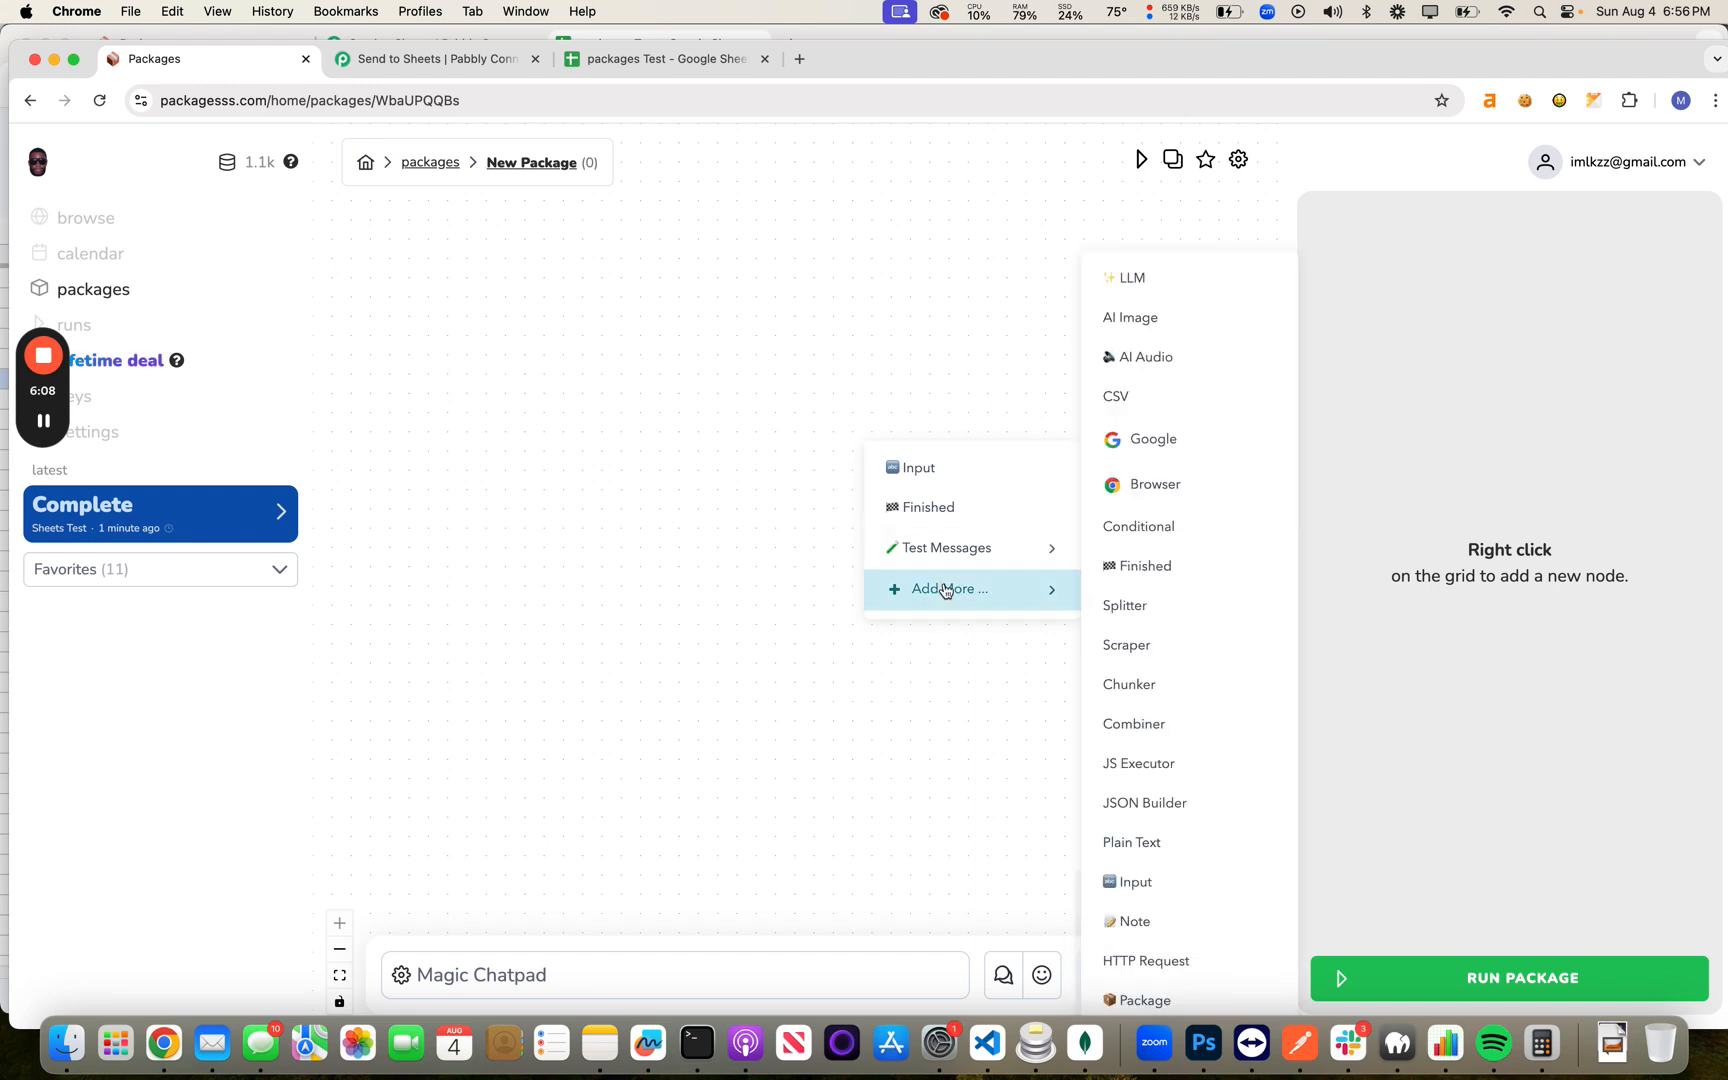
click(1145, 999)
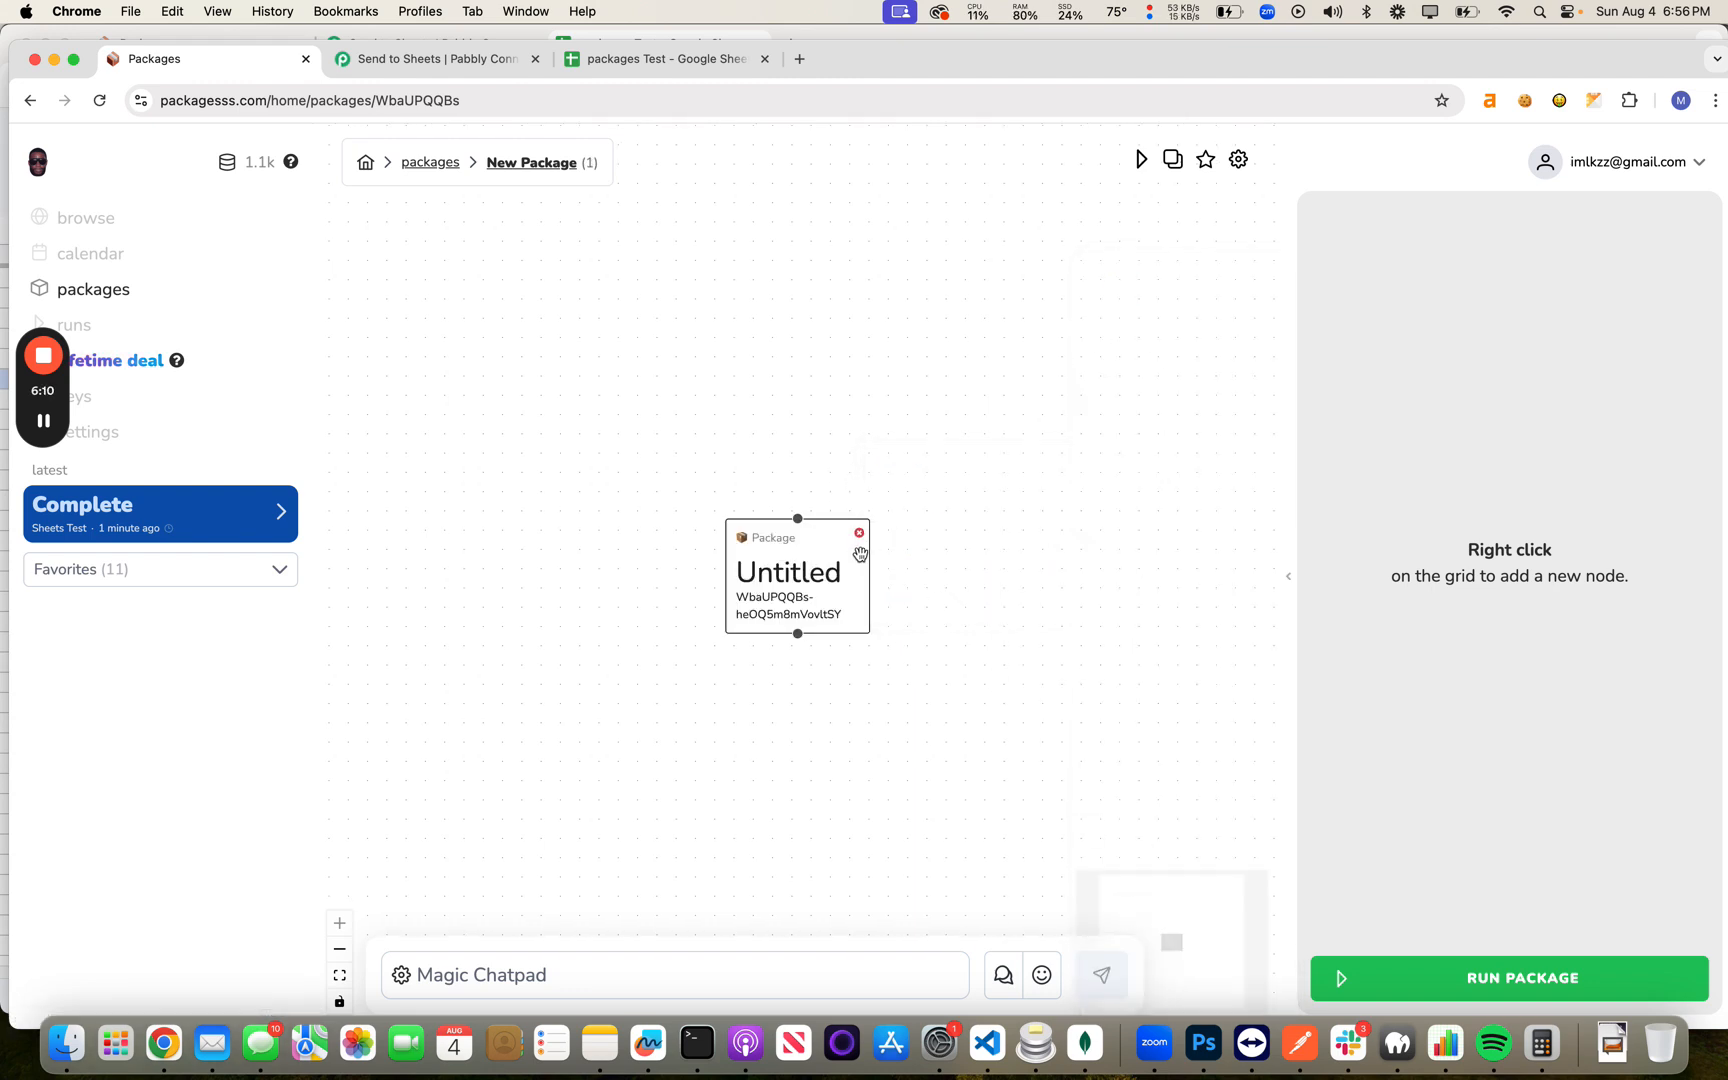
click(851, 553)
click(1398, 663)
key(cmd+v)
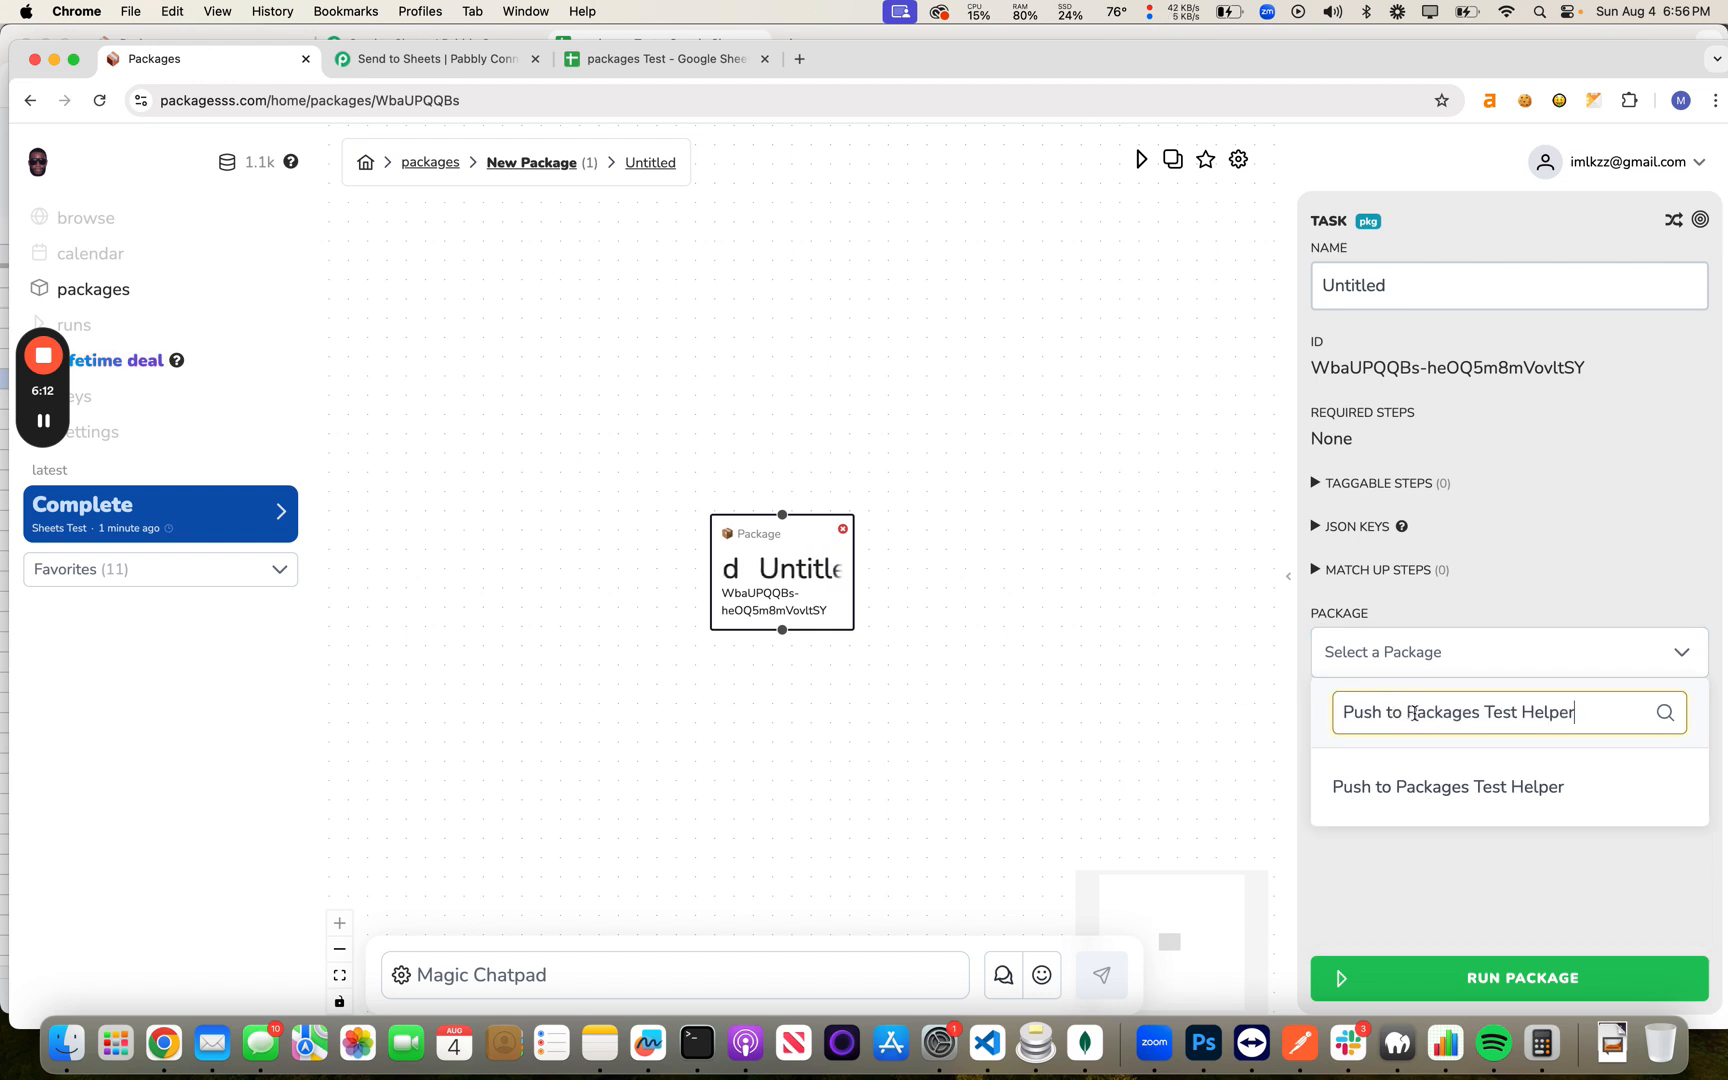
click(1420, 785)
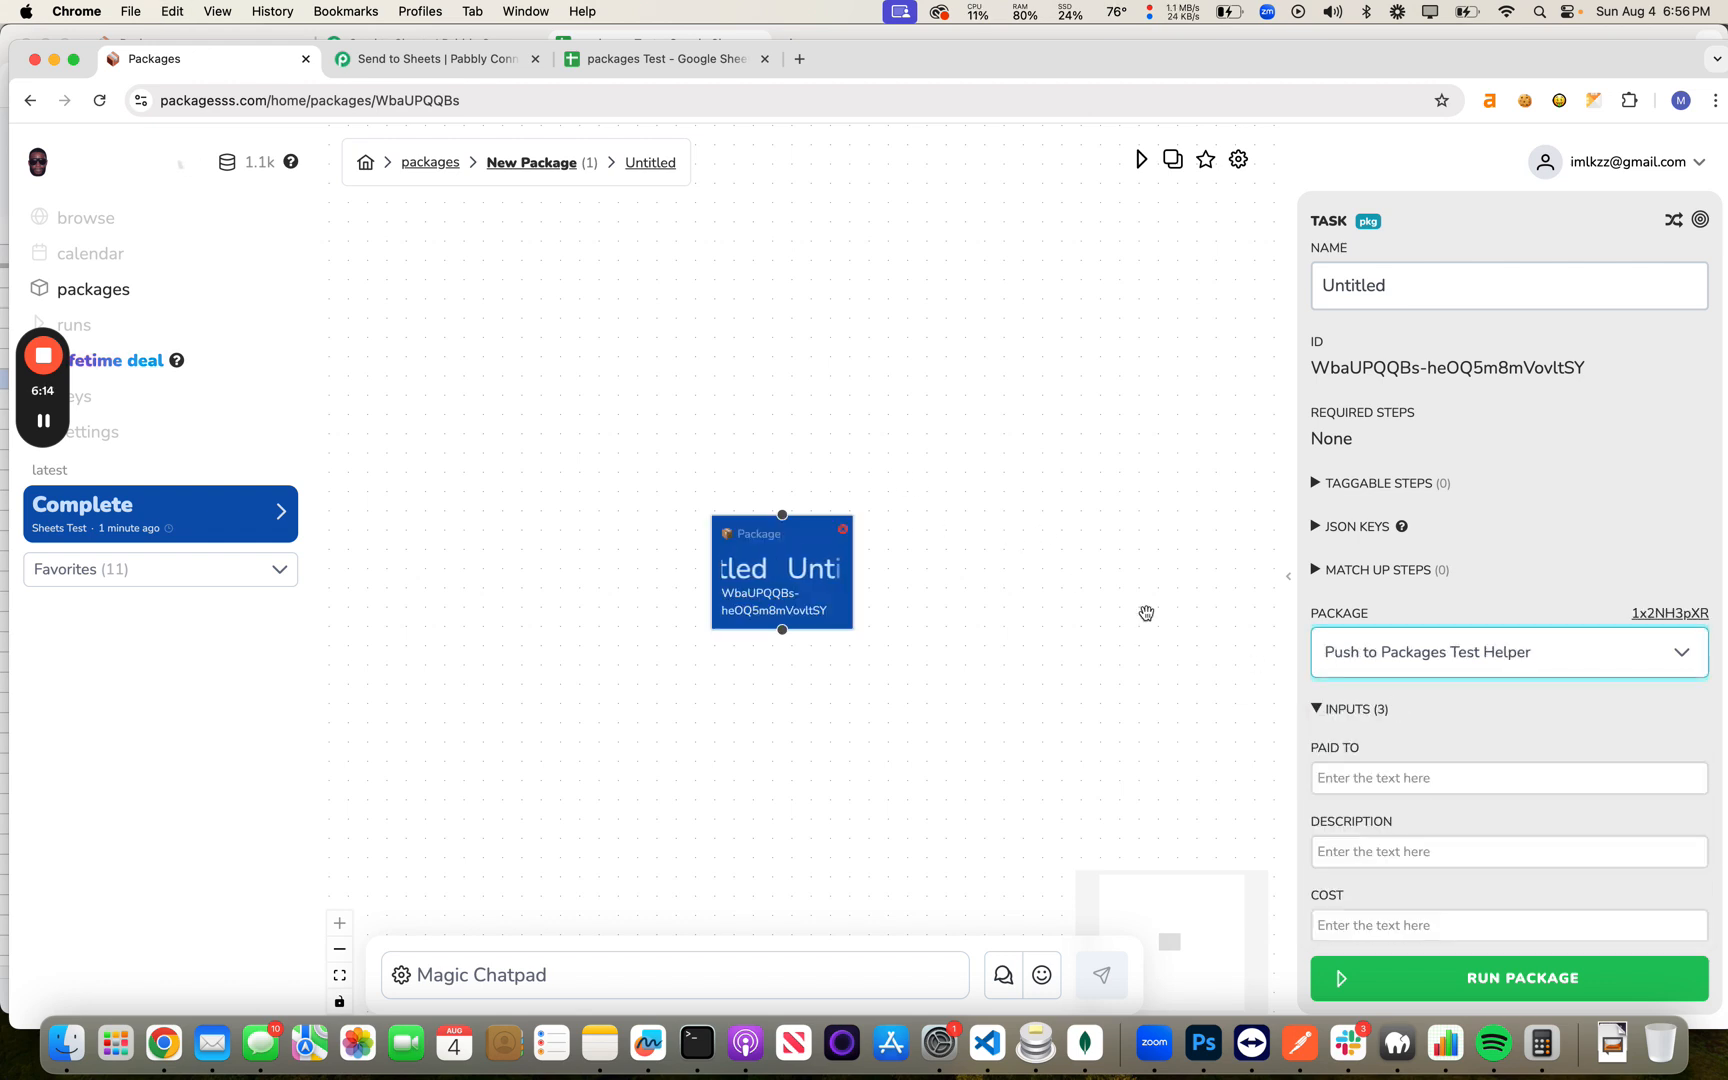
Step: Rename the Package task as "Push to Google Sheets" and reposition it on the canvas
drag(814, 579, 827, 644)
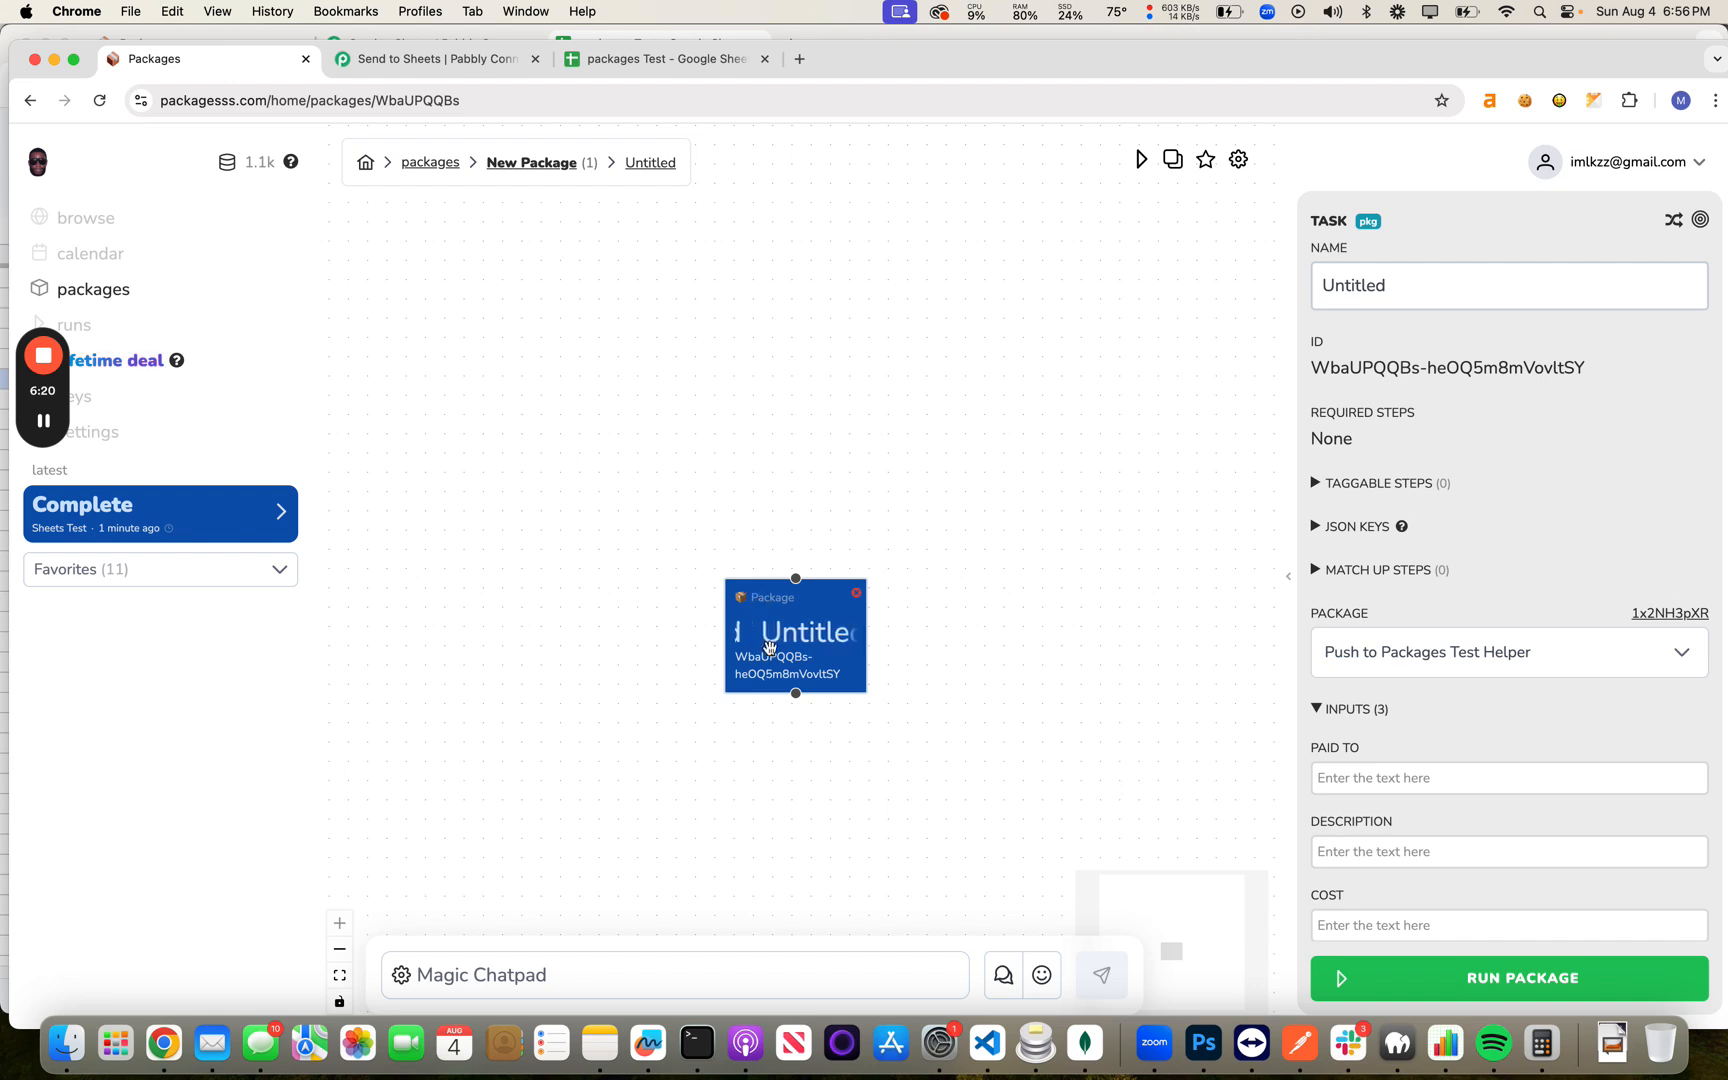
double_click(1385, 286)
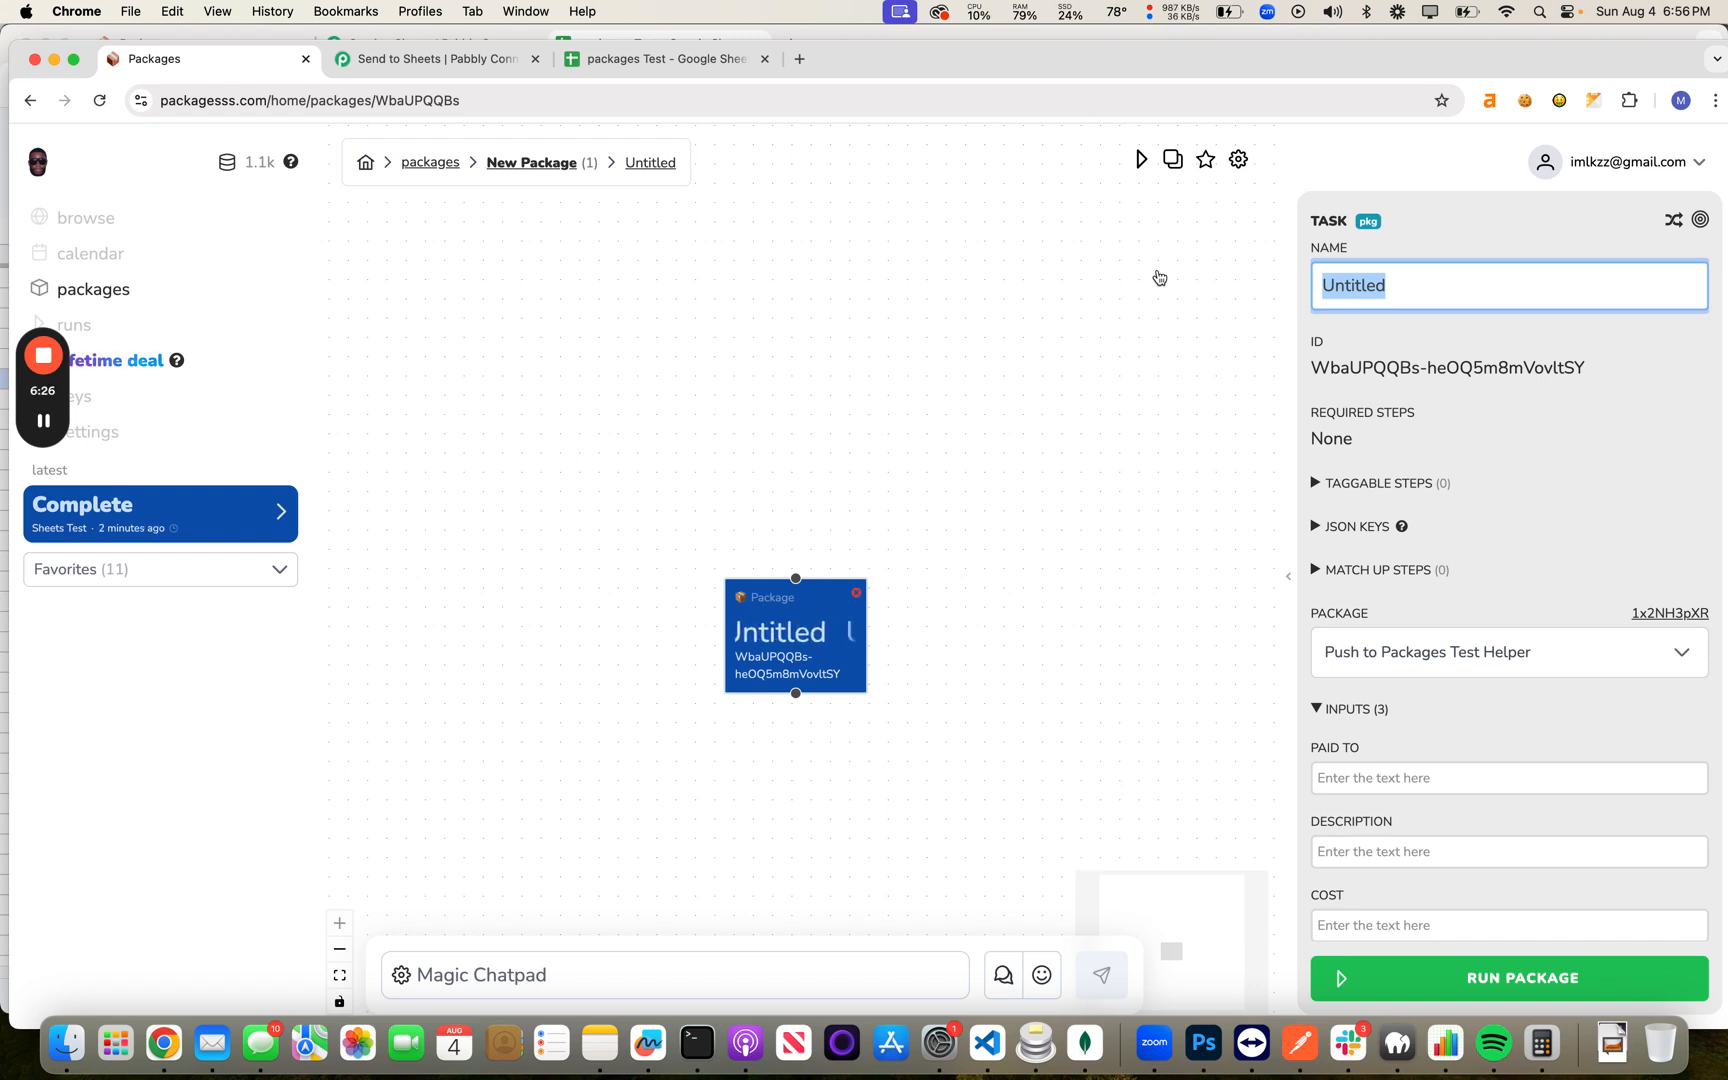
text(Push to)
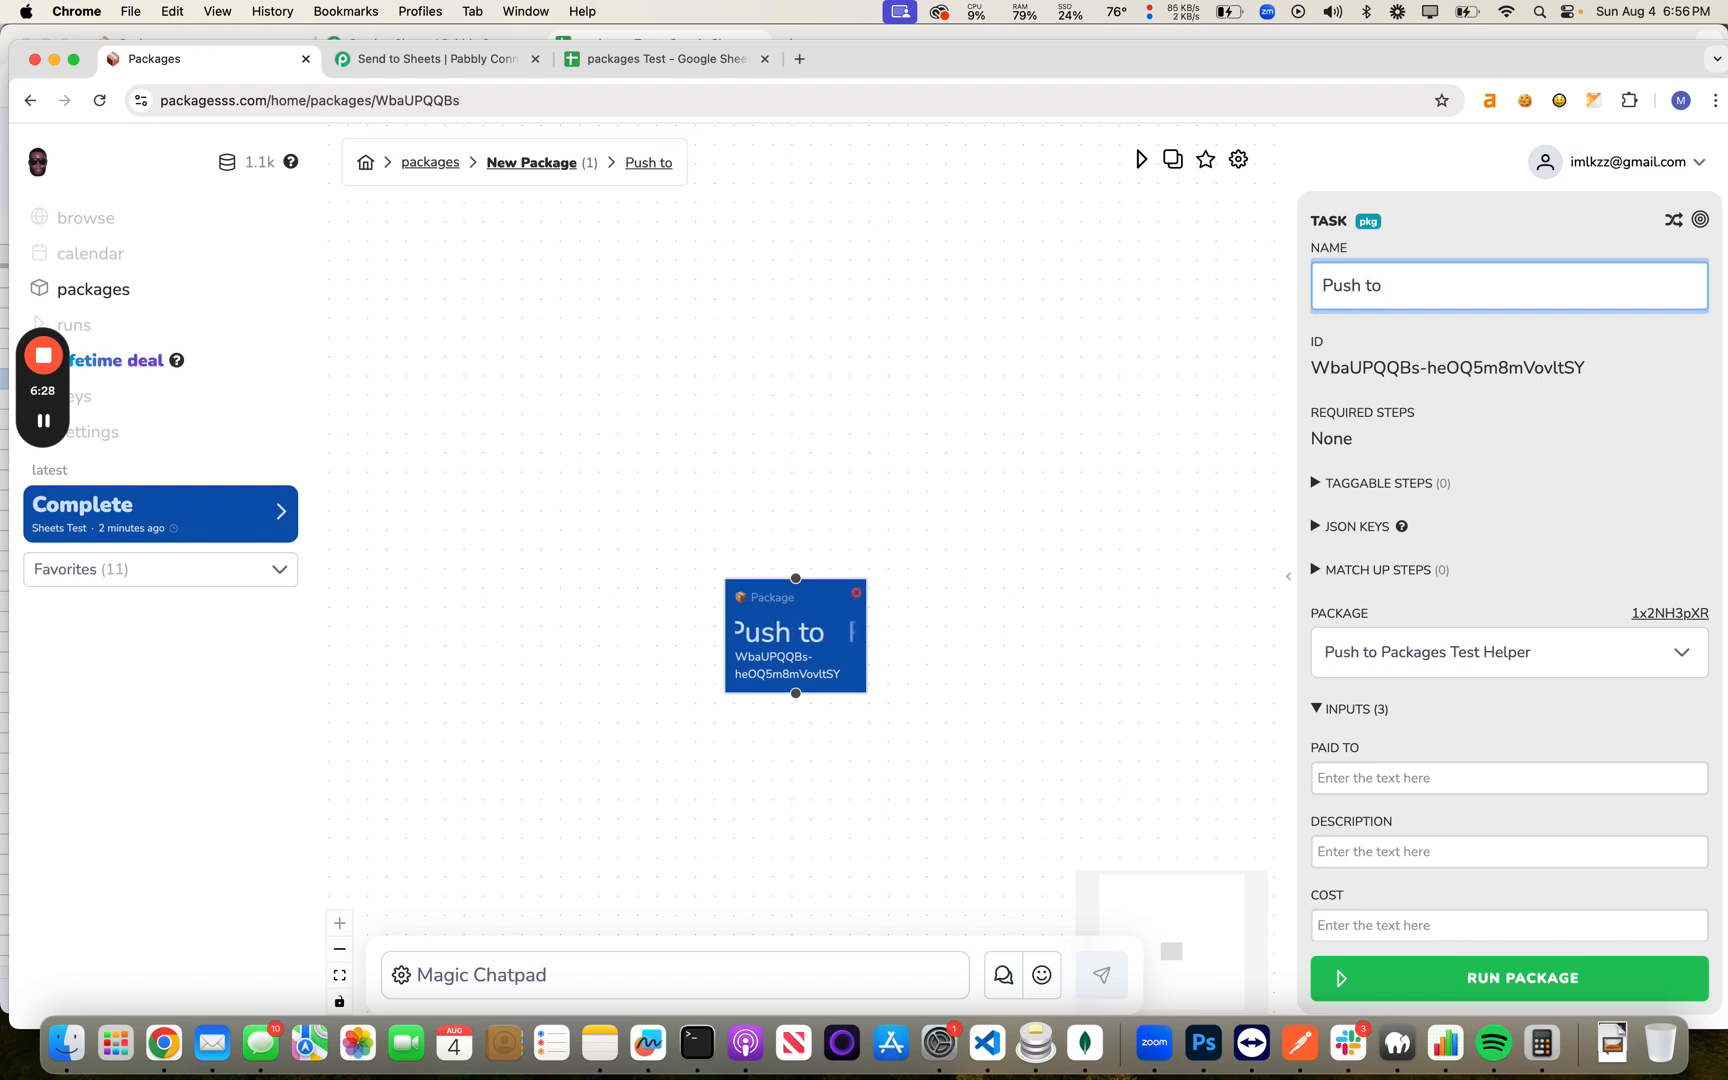
text( Google Sheets)
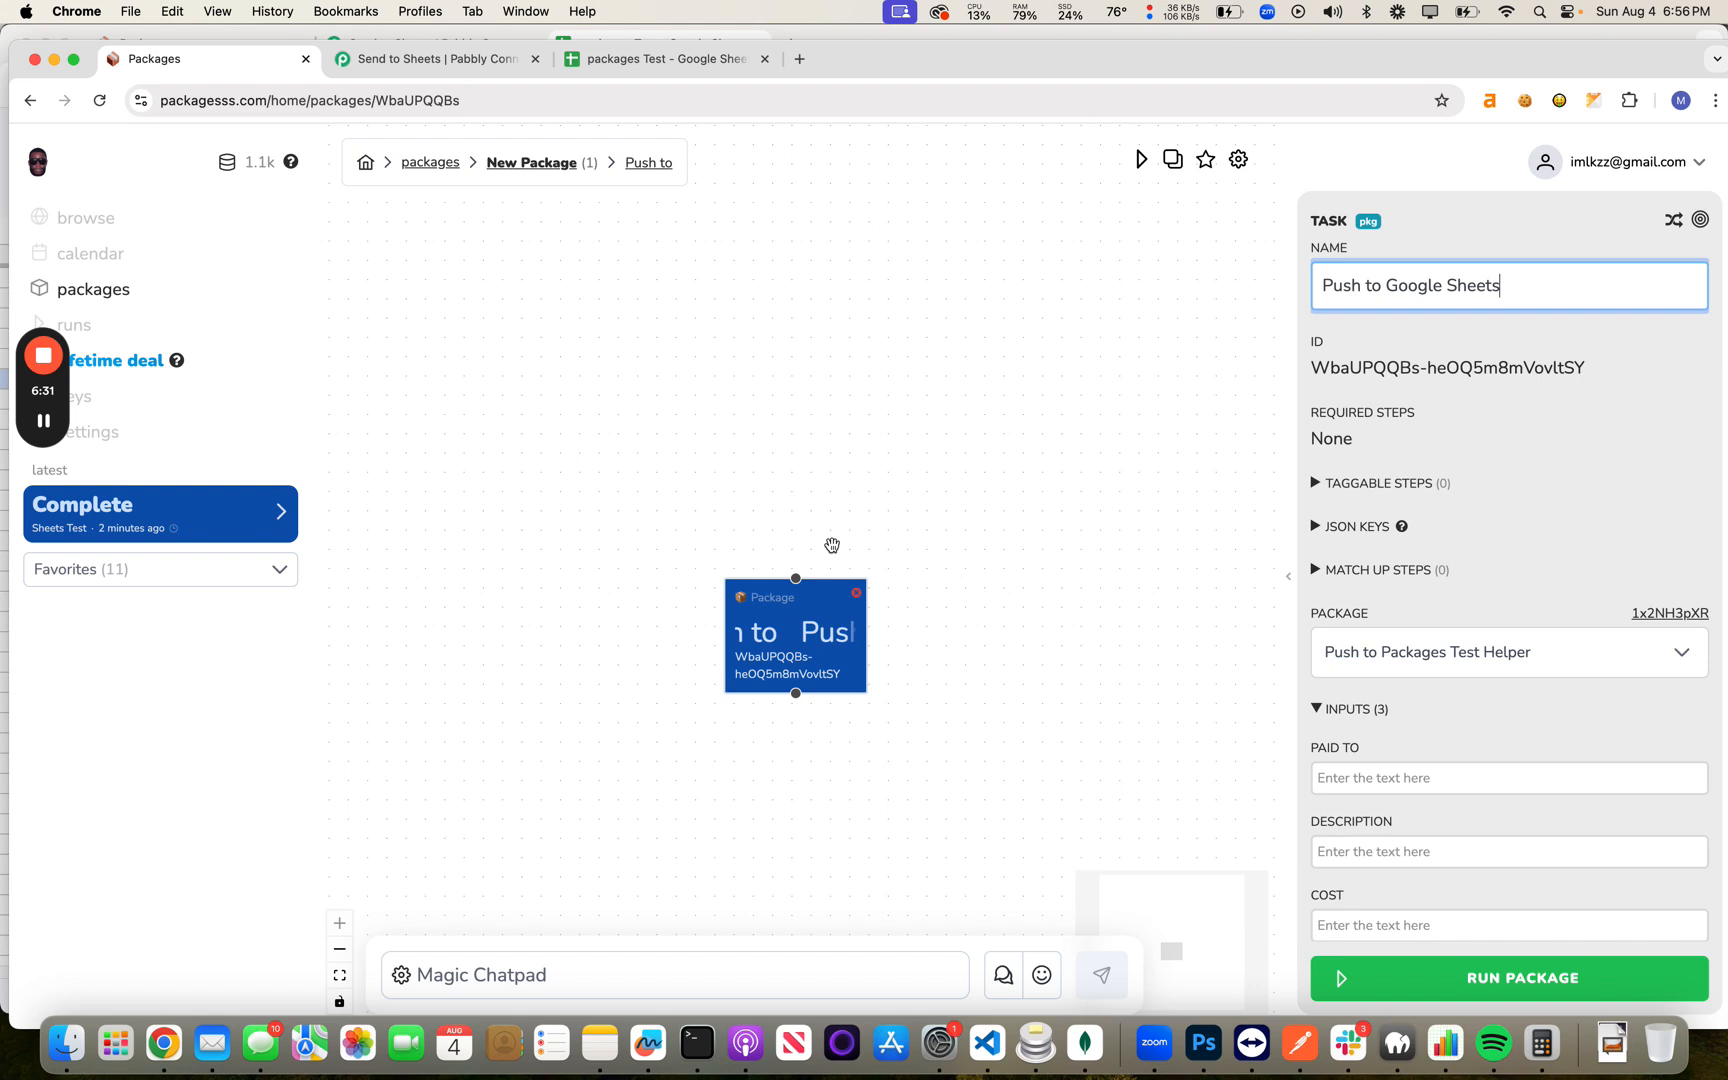
click(831, 546)
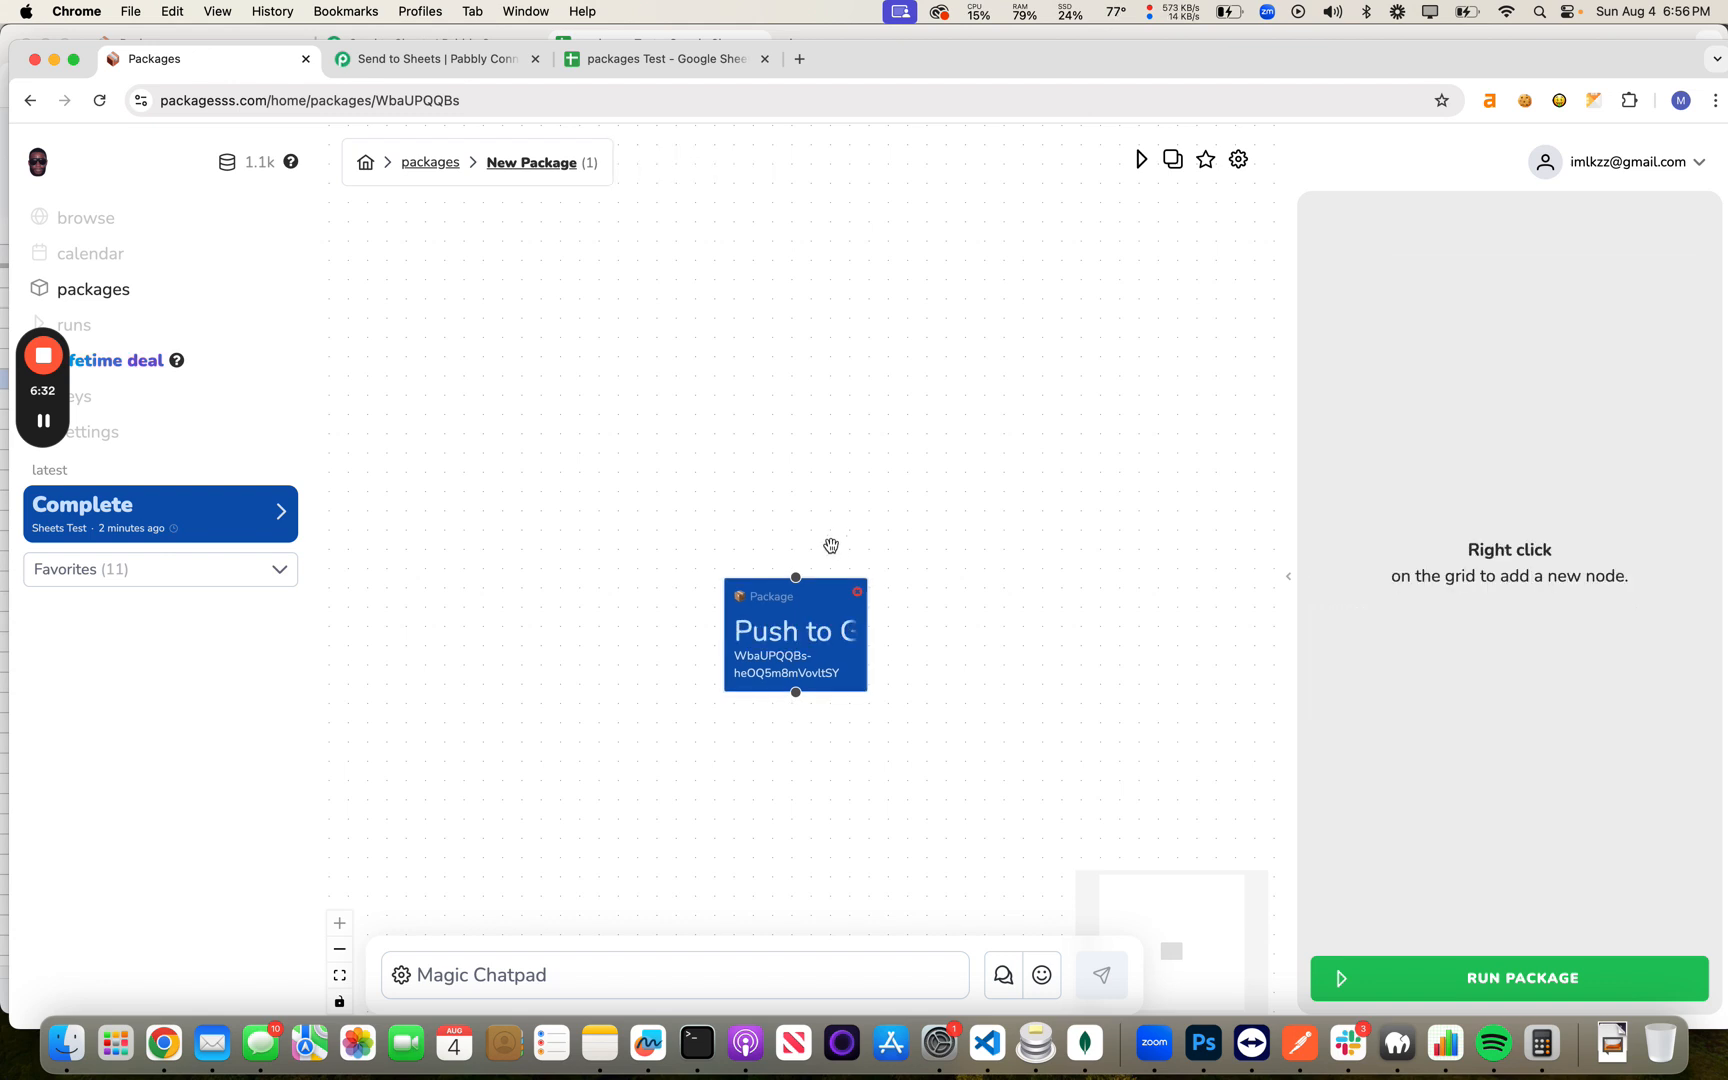
click(838, 621)
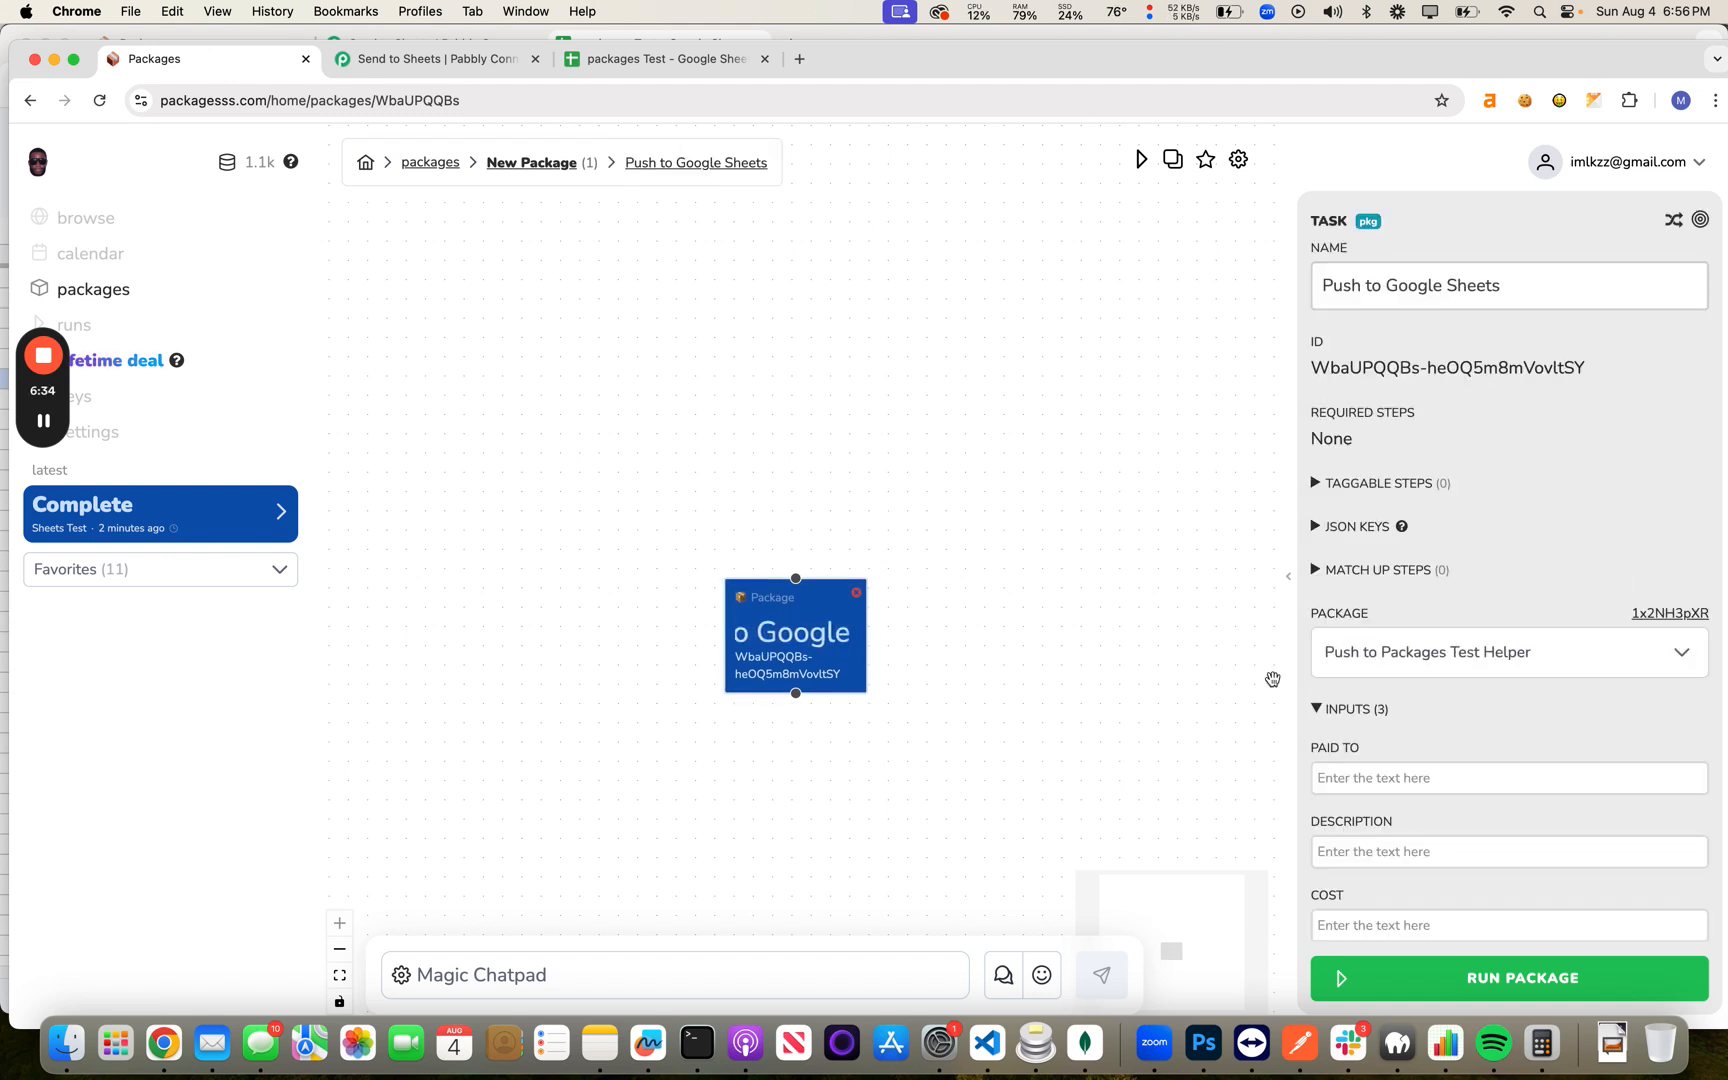
scroll(1430, 753, down, 1)
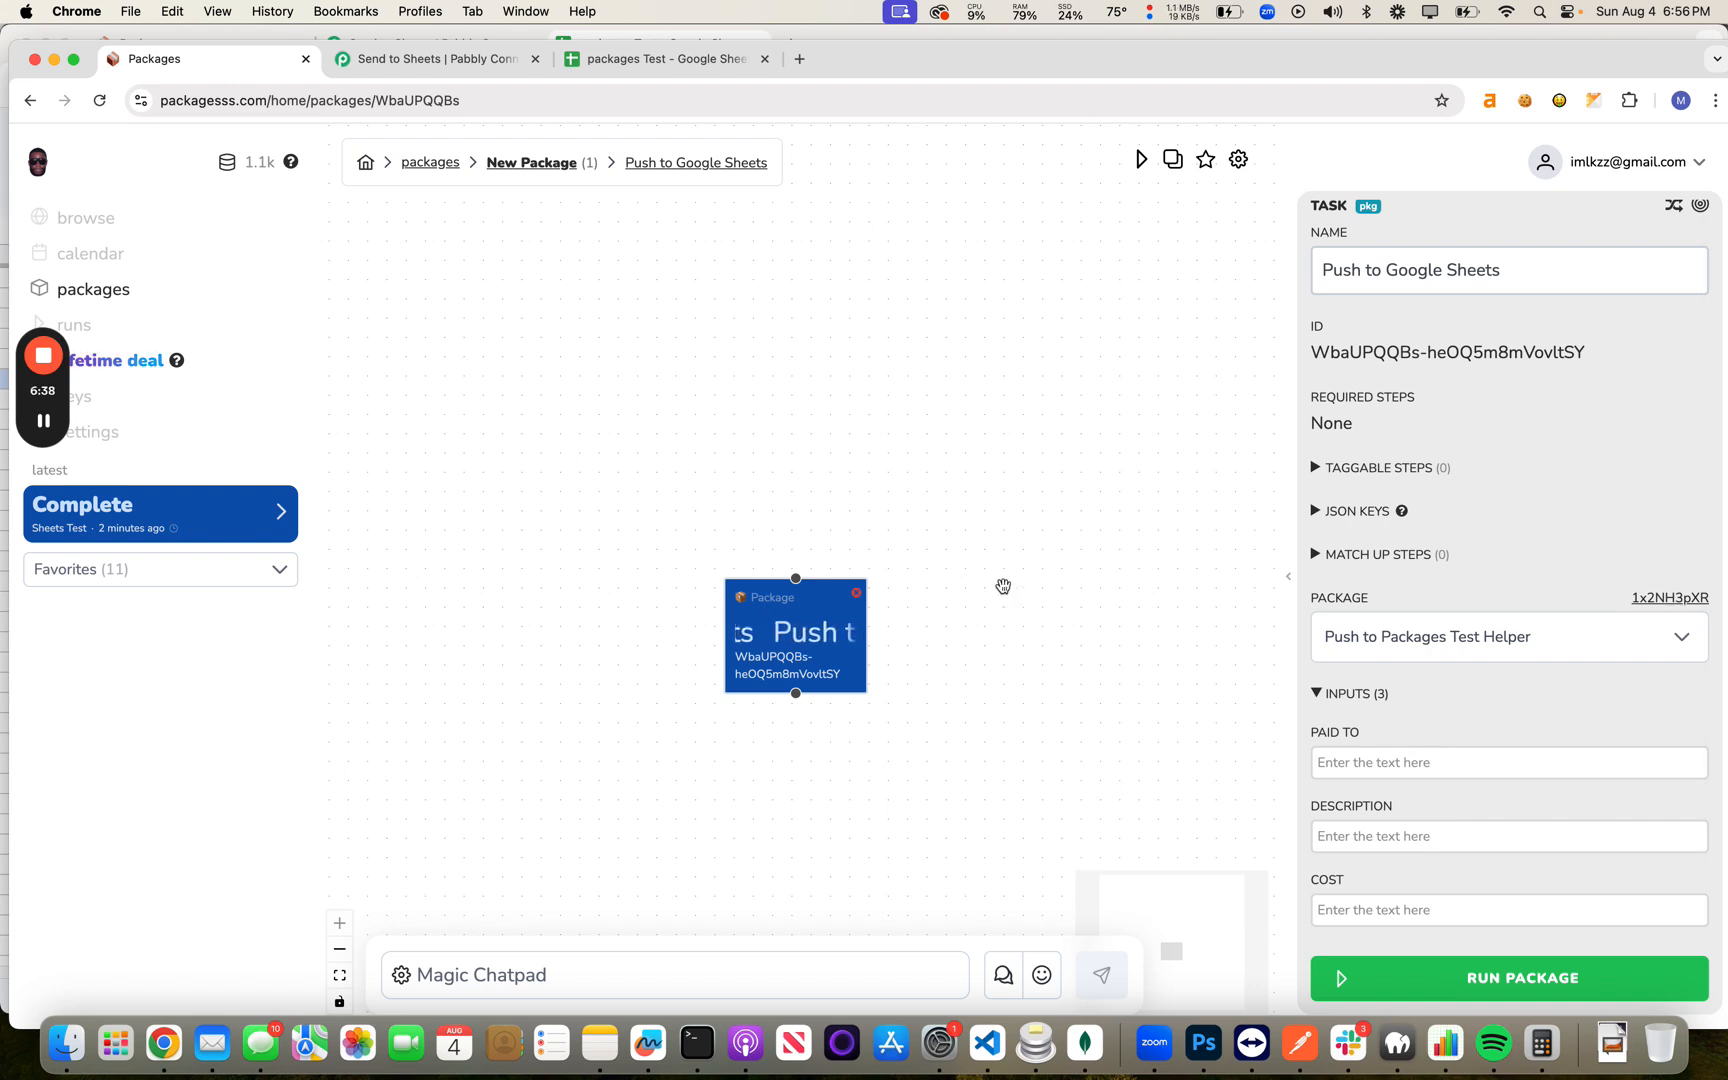
drag(828, 630, 855, 636)
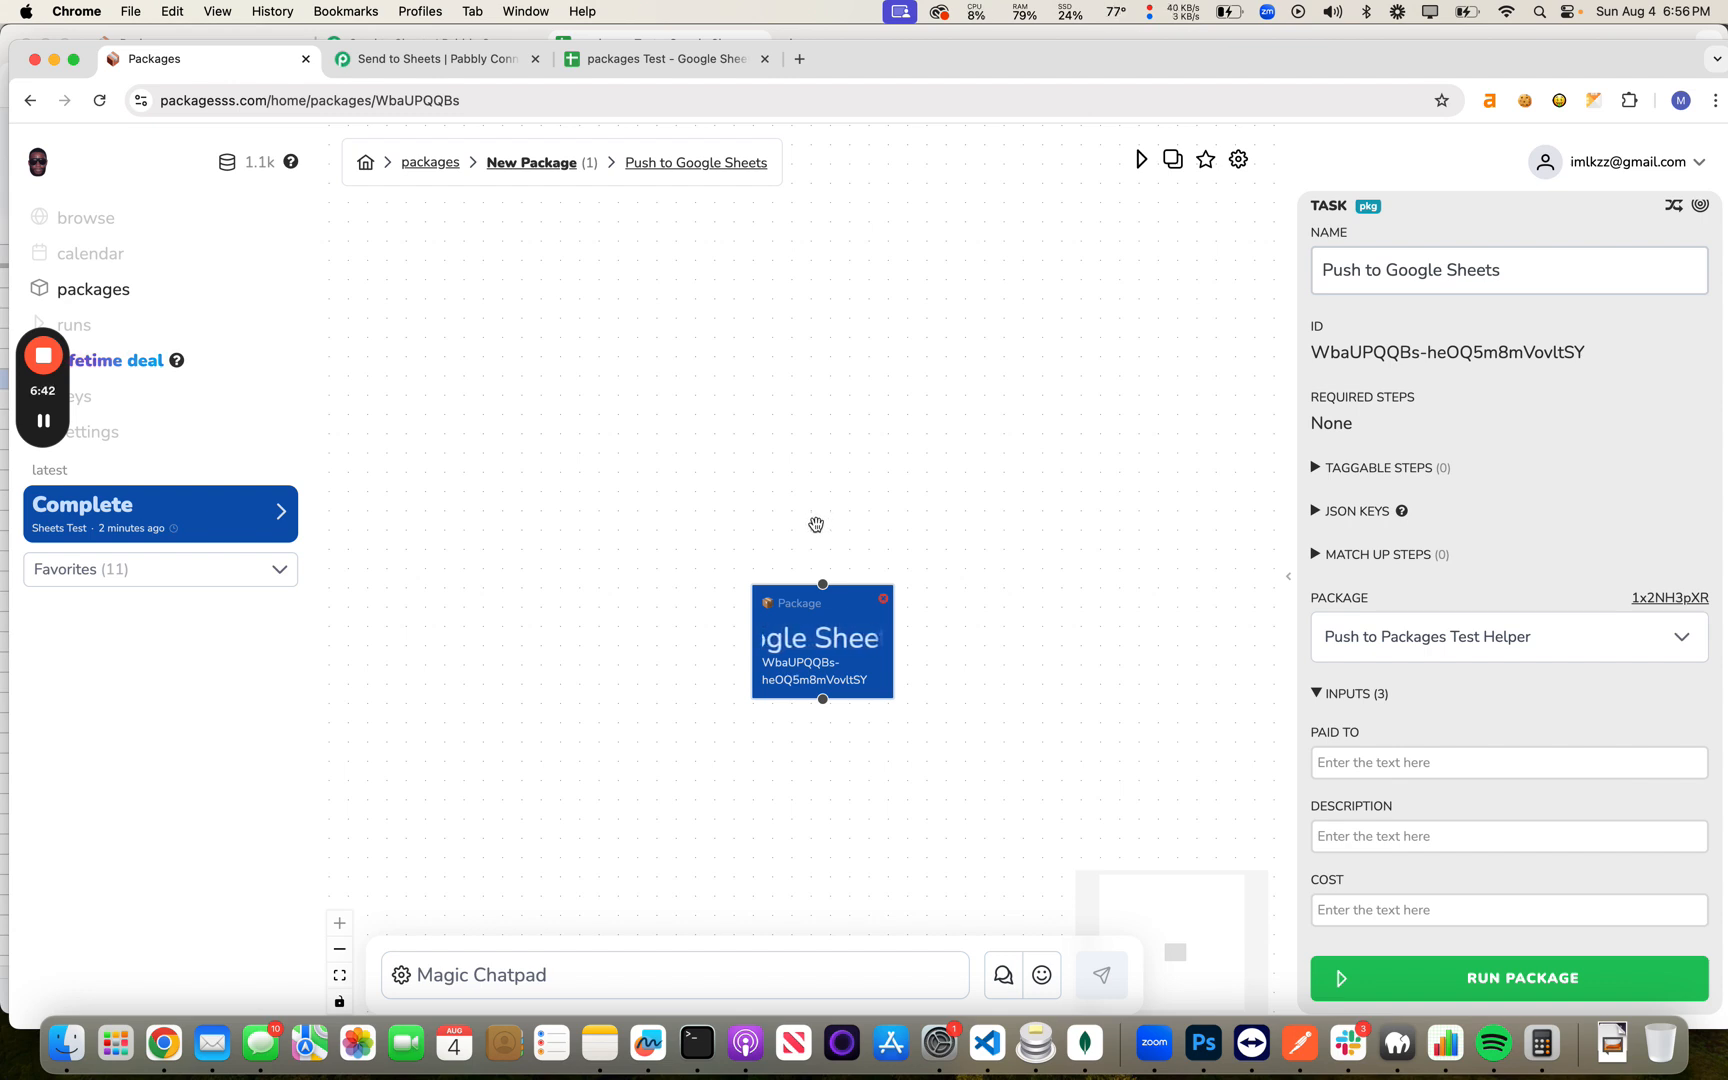
Step: Add three Input tasks to New Package and arrange them in a row above the Push to Google Sheets task
right_click(779, 476)
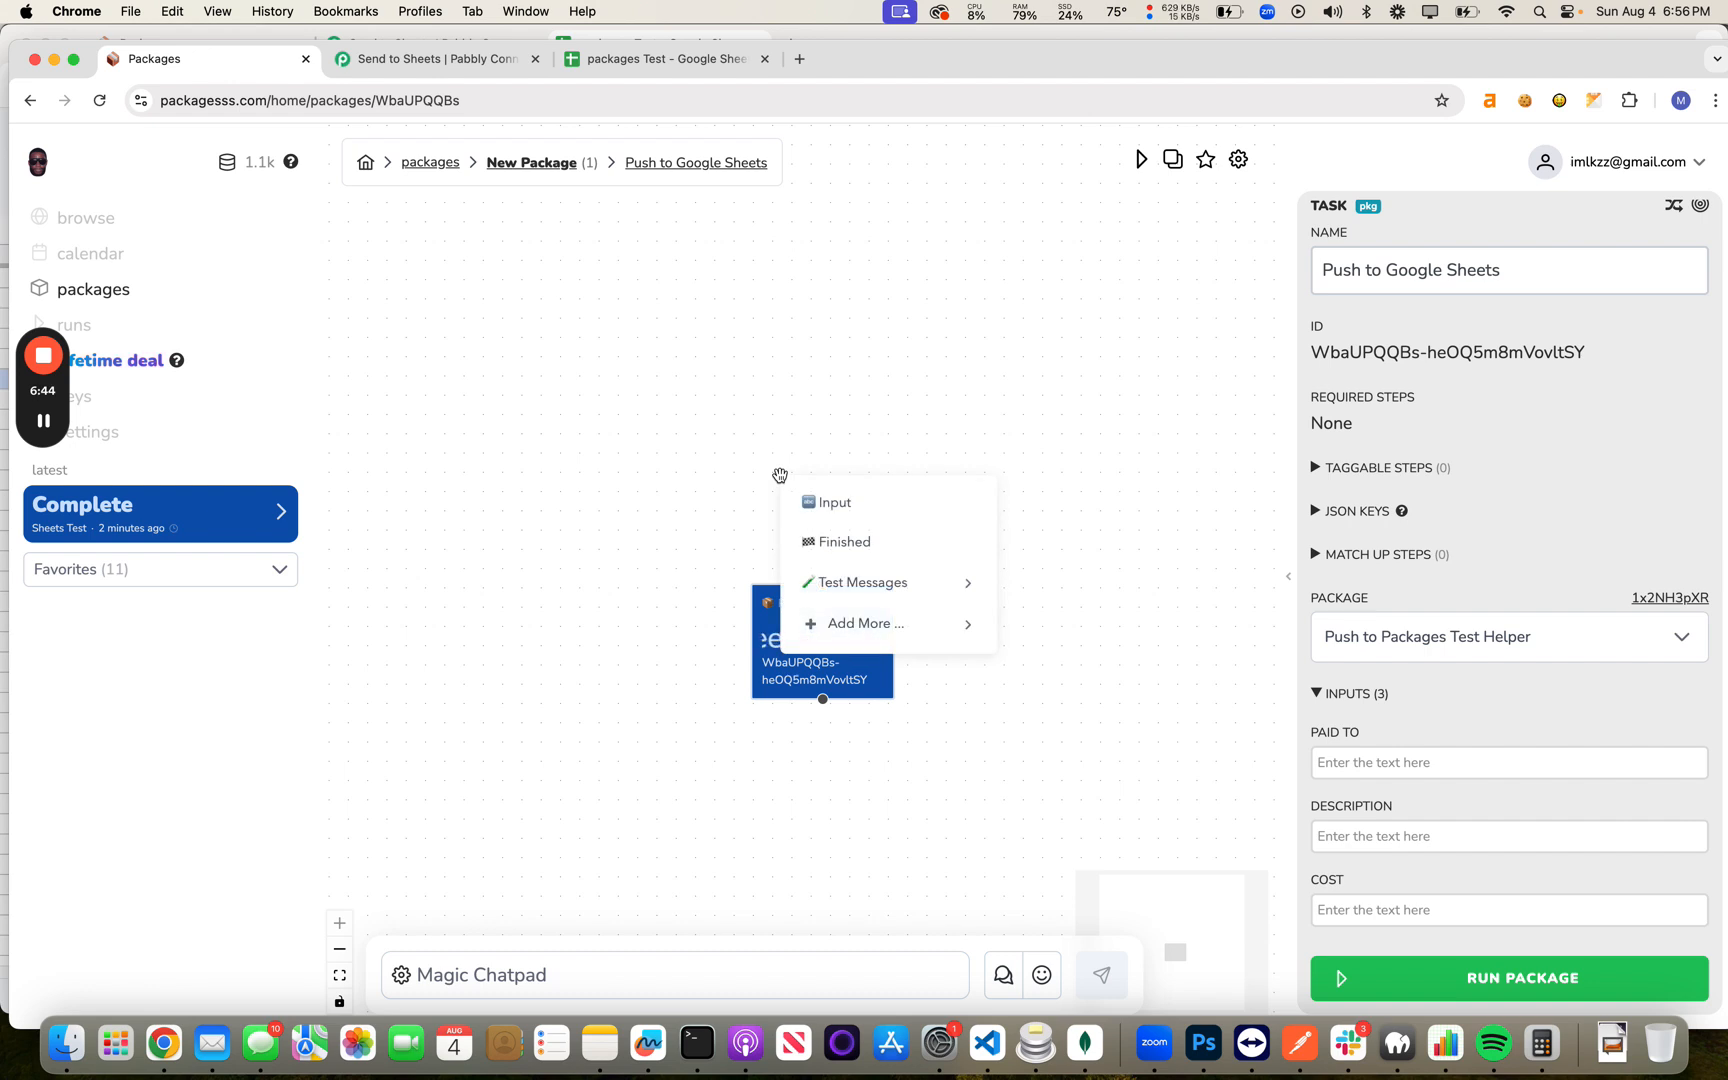
click(843, 503)
drag(837, 490, 696, 391)
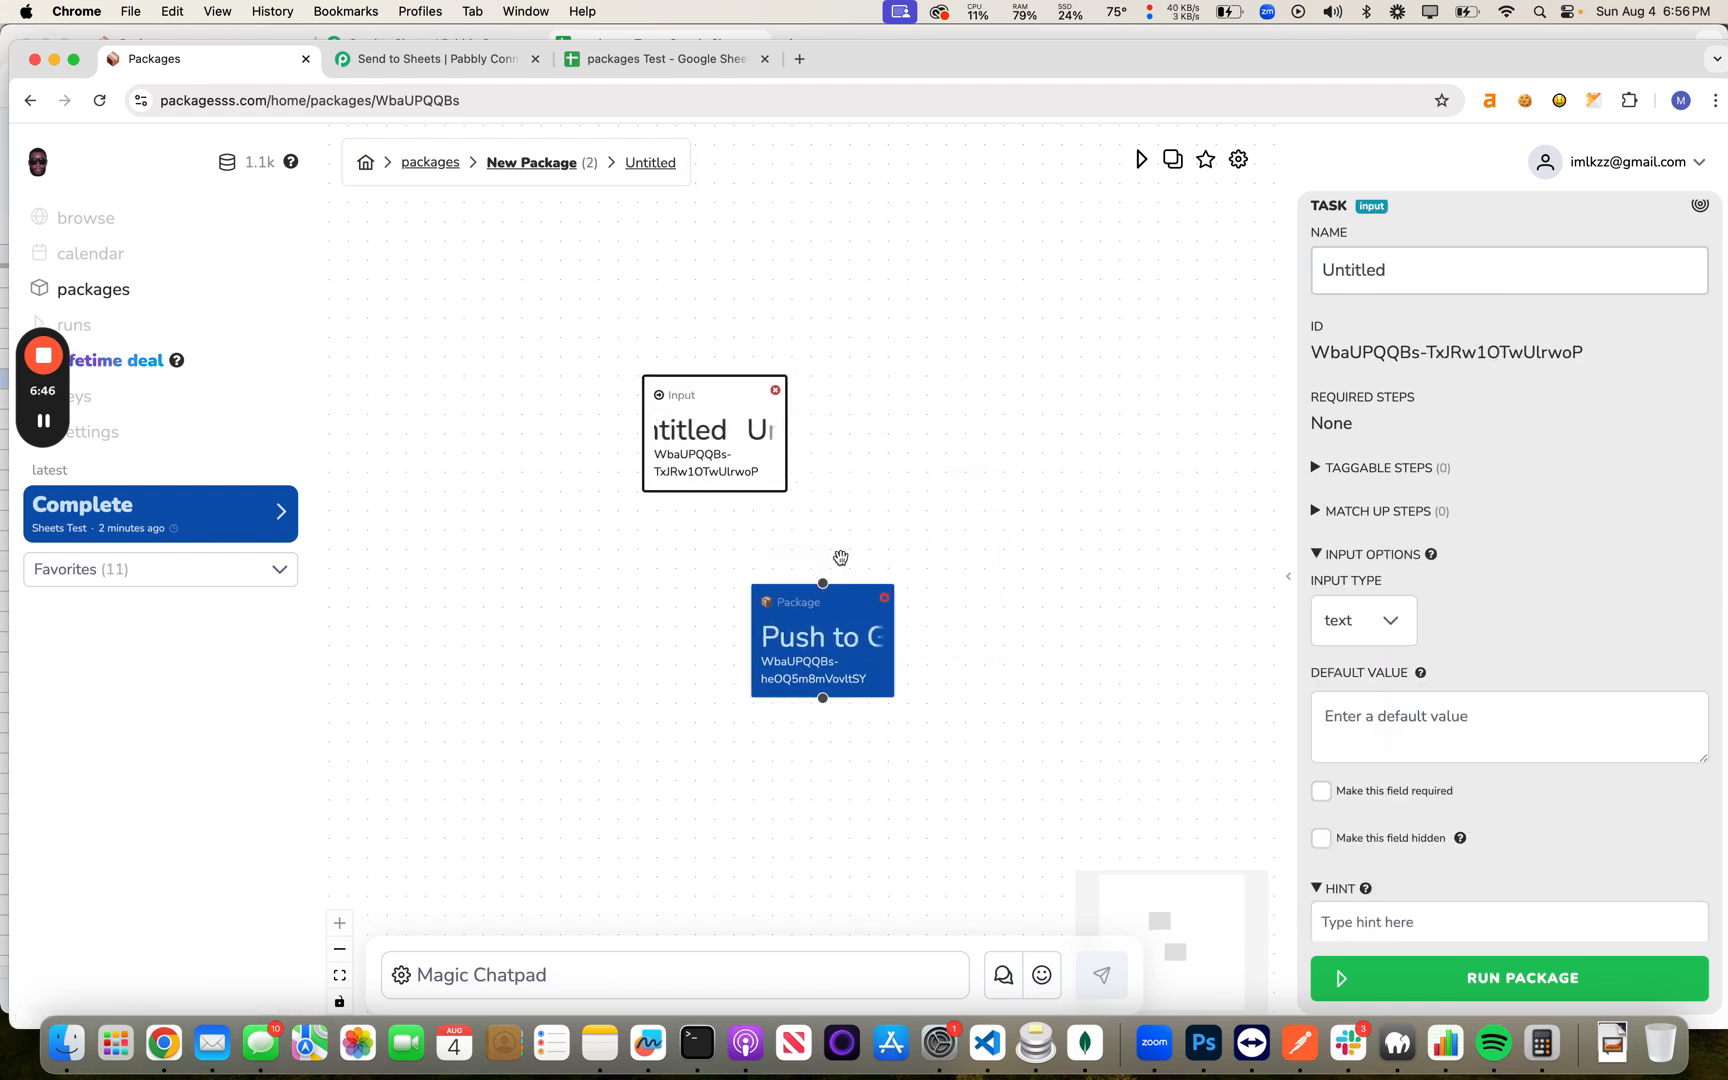
right_click(857, 436)
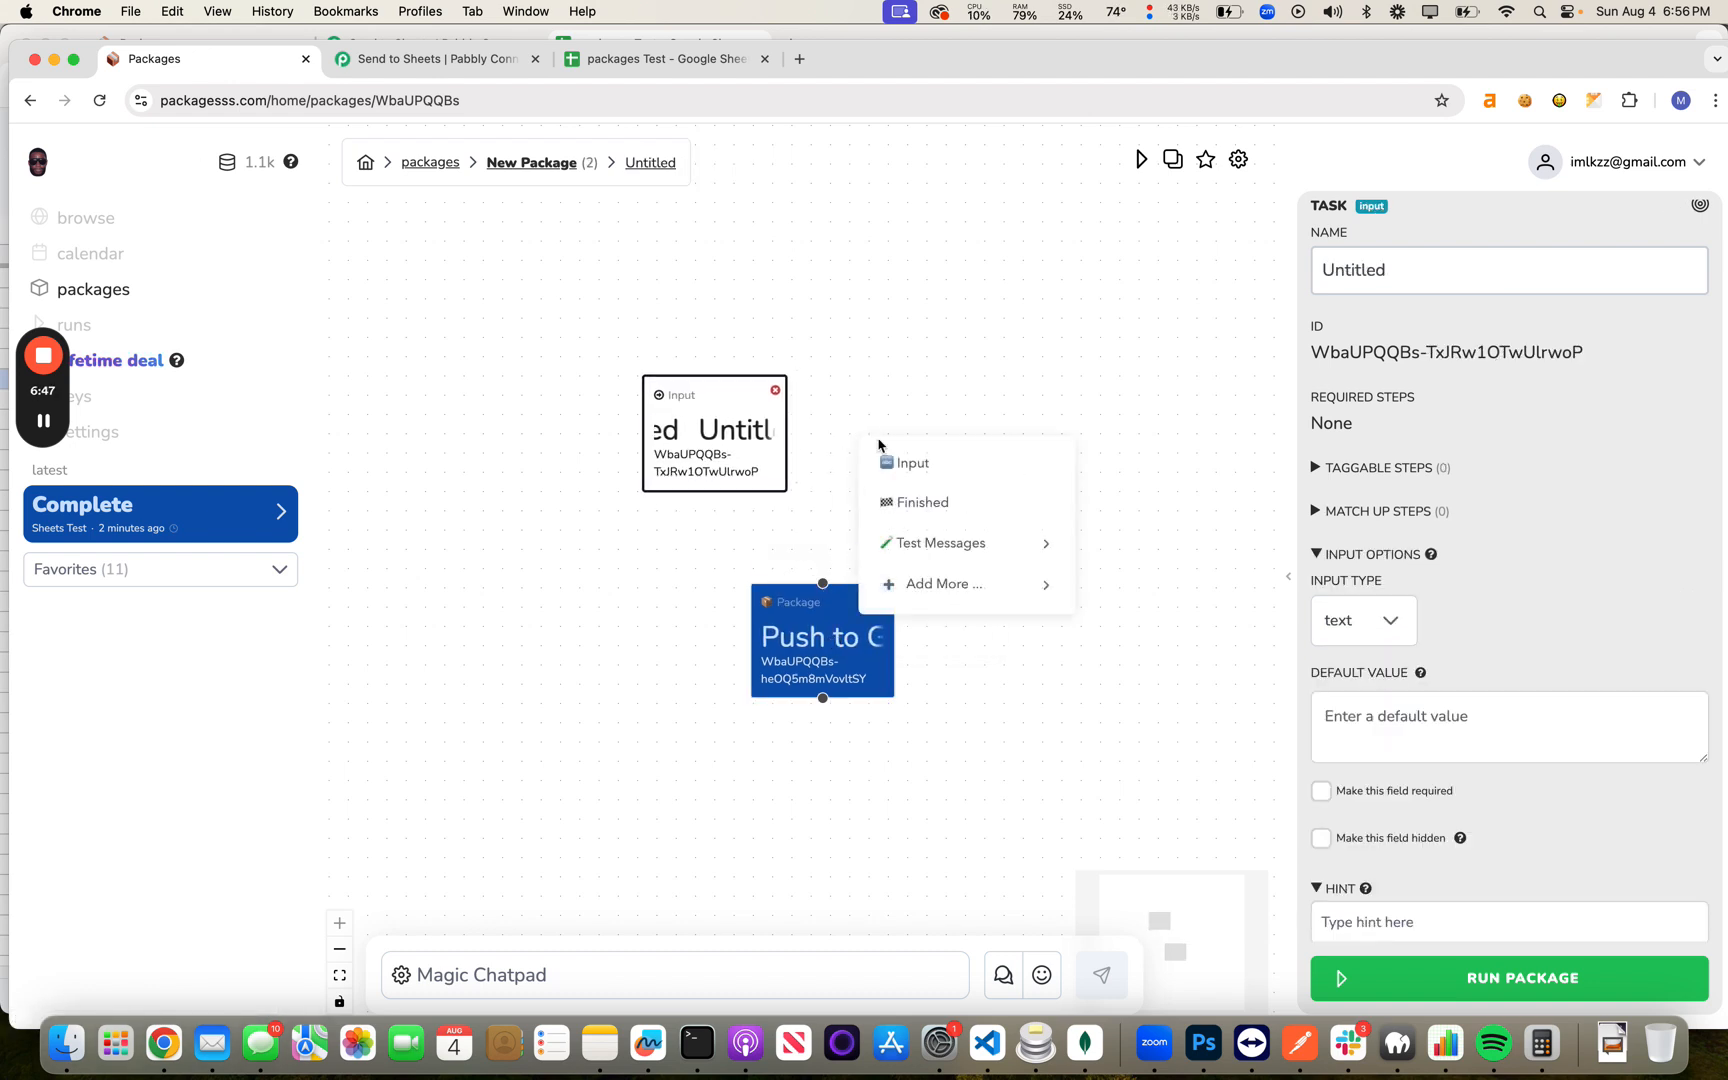
click(1052, 468)
drag(942, 497, 899, 447)
right_click(1036, 445)
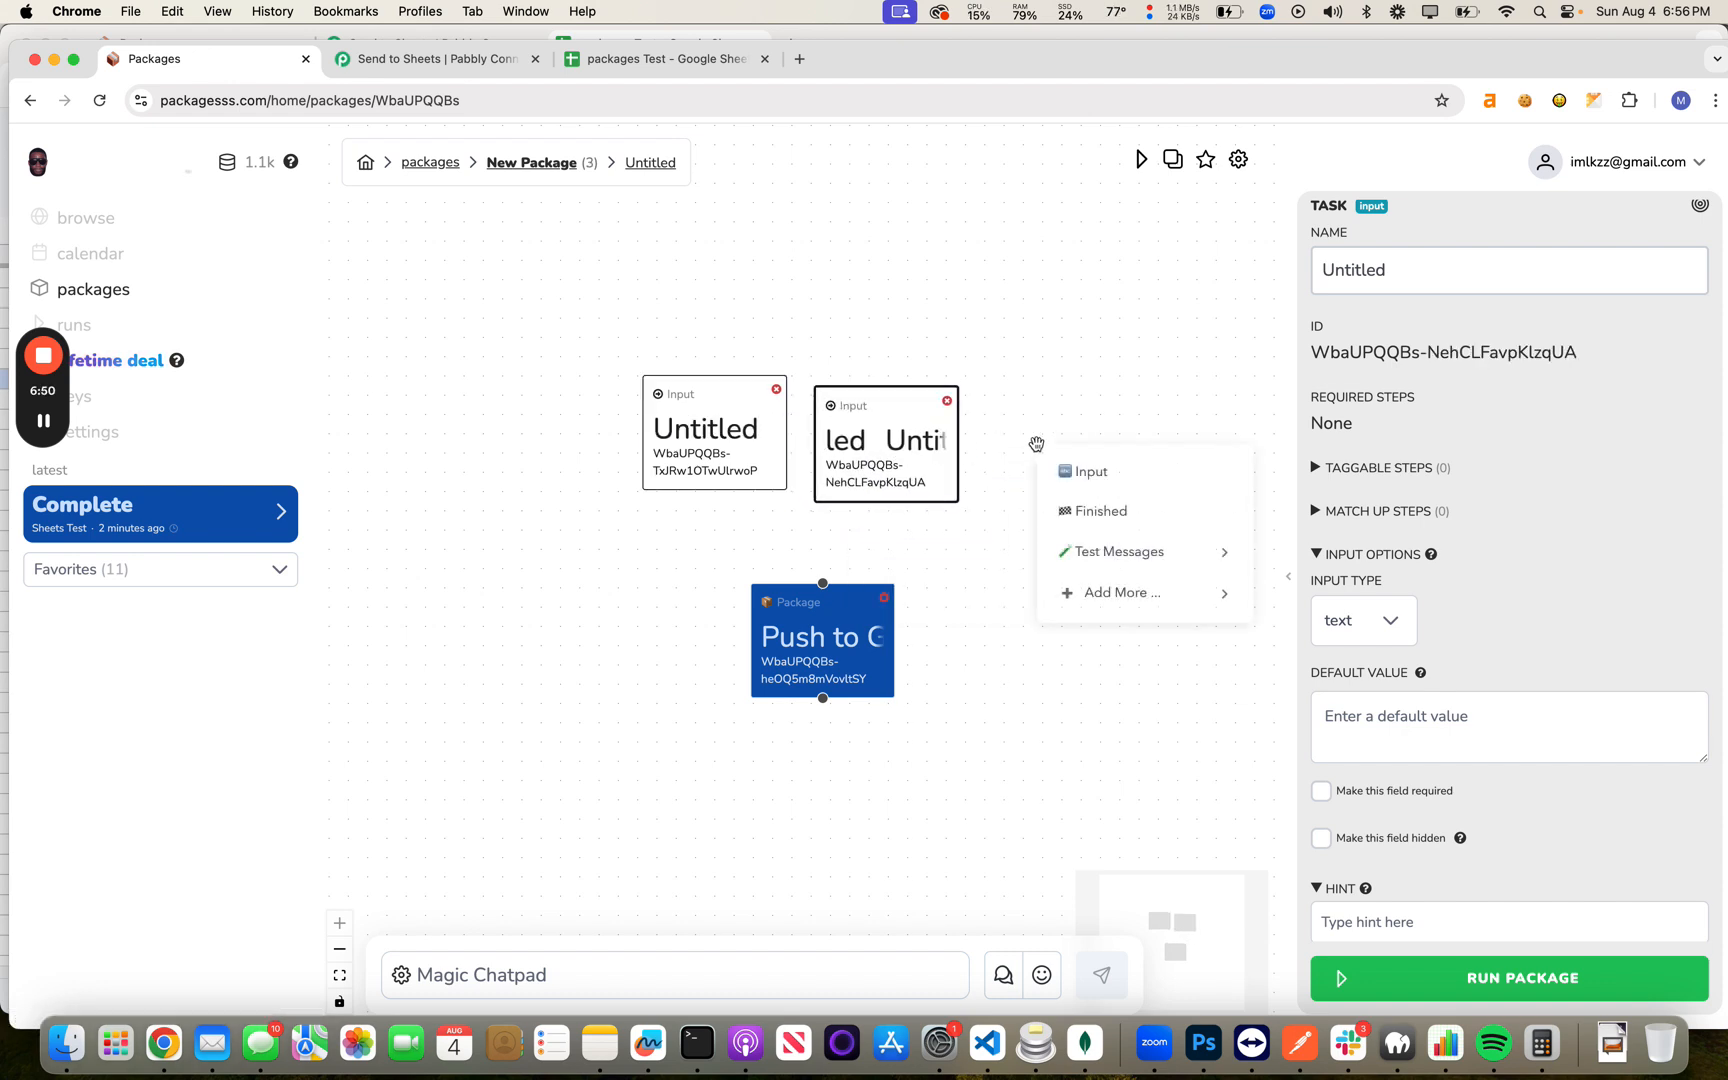
click(1075, 469)
drag(1095, 525, 1062, 477)
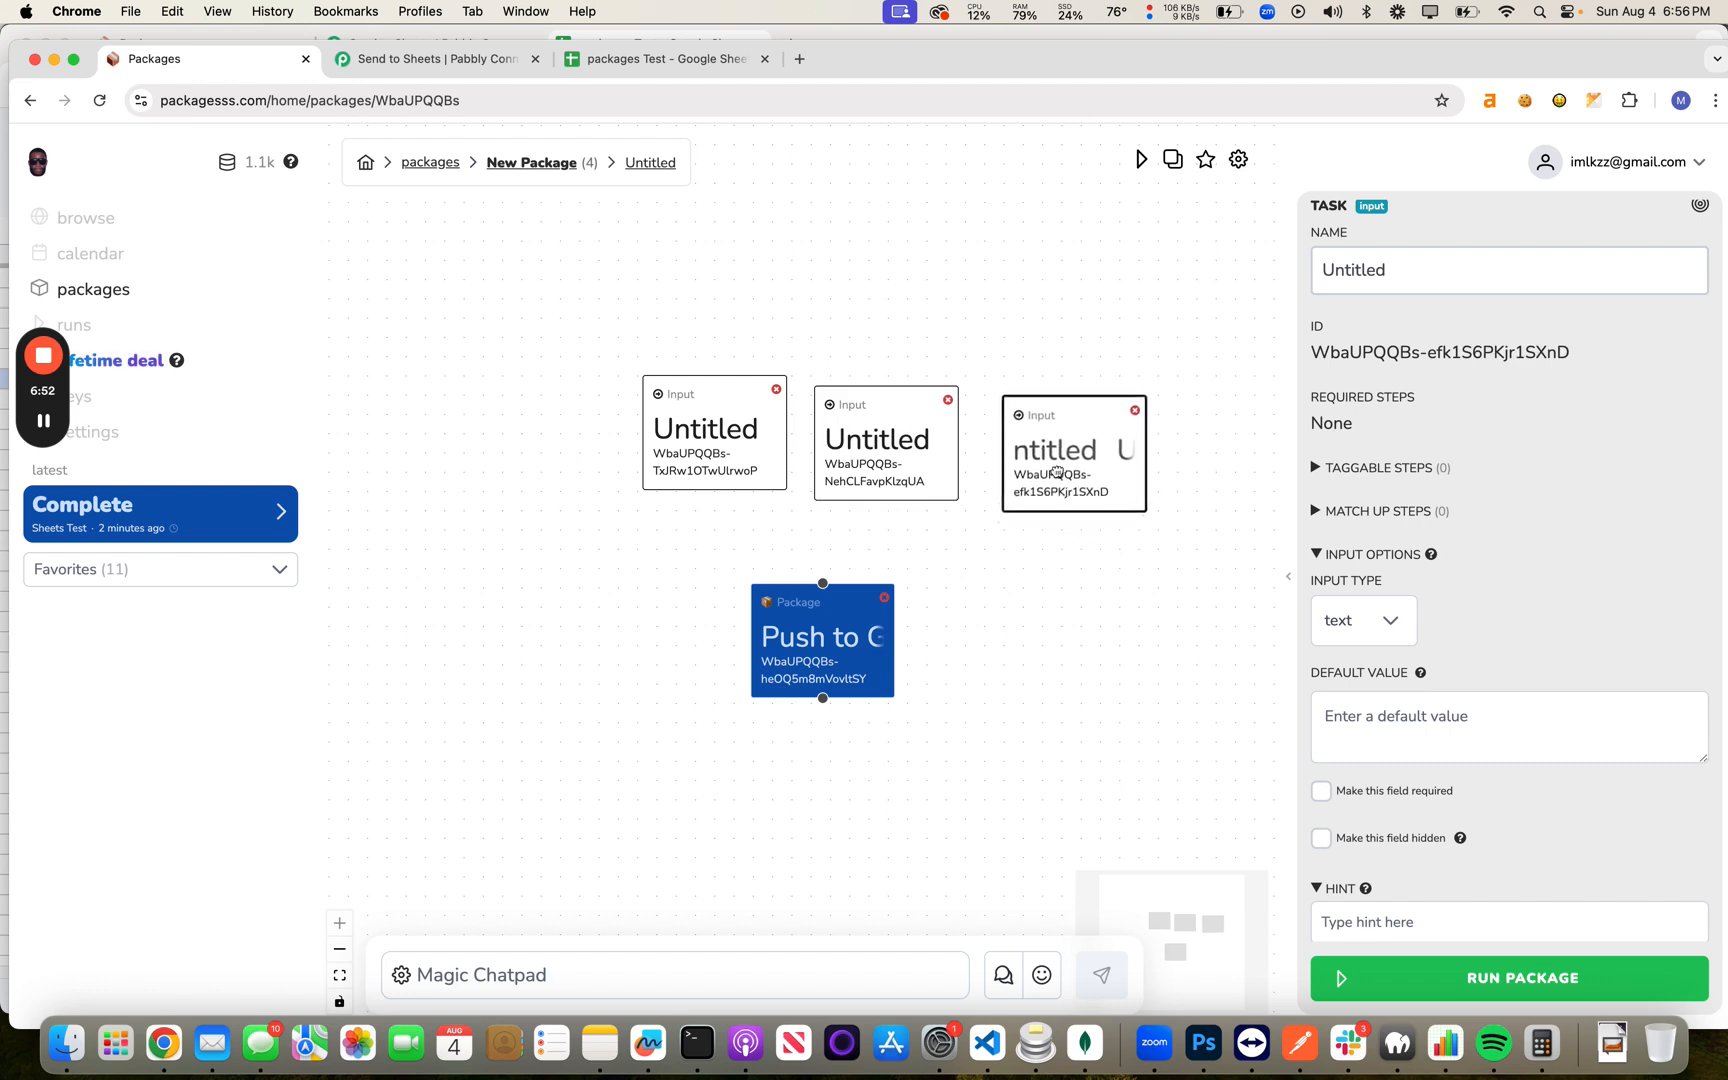
Step: Add a Finished task and place it directly below the Push to Google Sheets task
right_click(995, 777)
click(1060, 843)
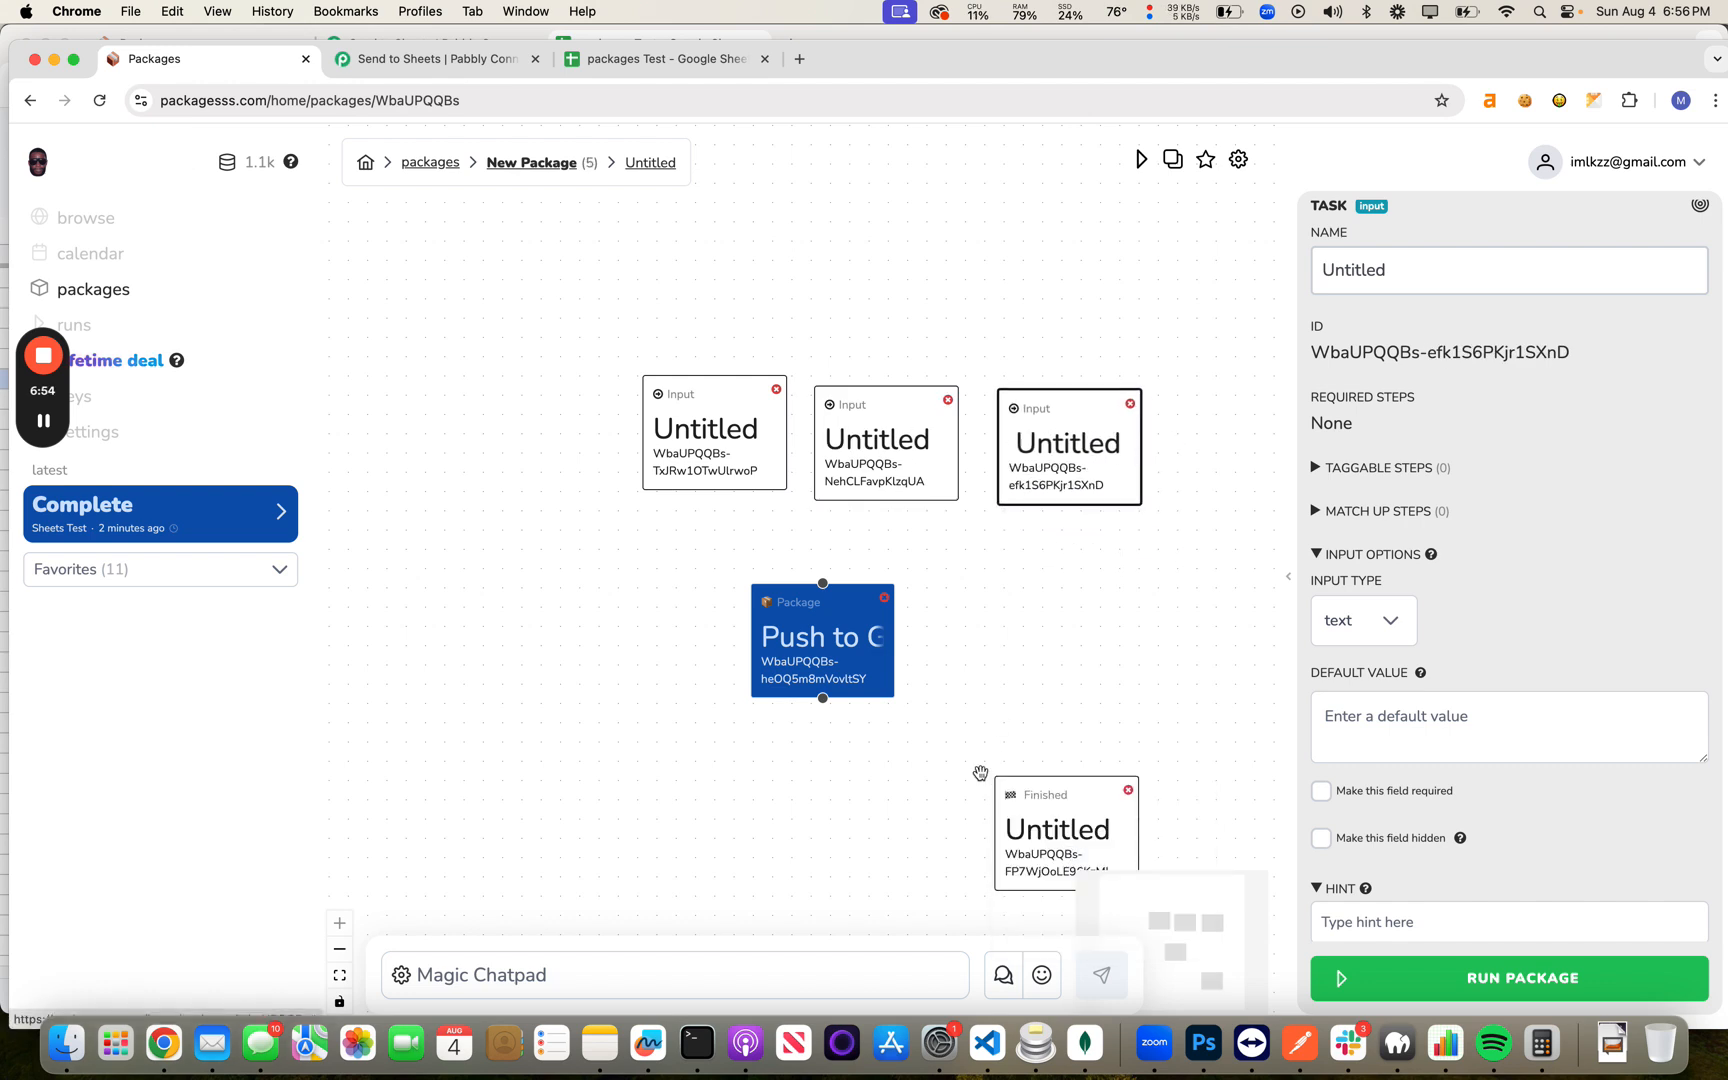
drag(1042, 800, 807, 788)
drag(1019, 588, 923, 522)
Step: Rename the first Input task in the row as "Paid To", matching the helper package's first input
click(612, 347)
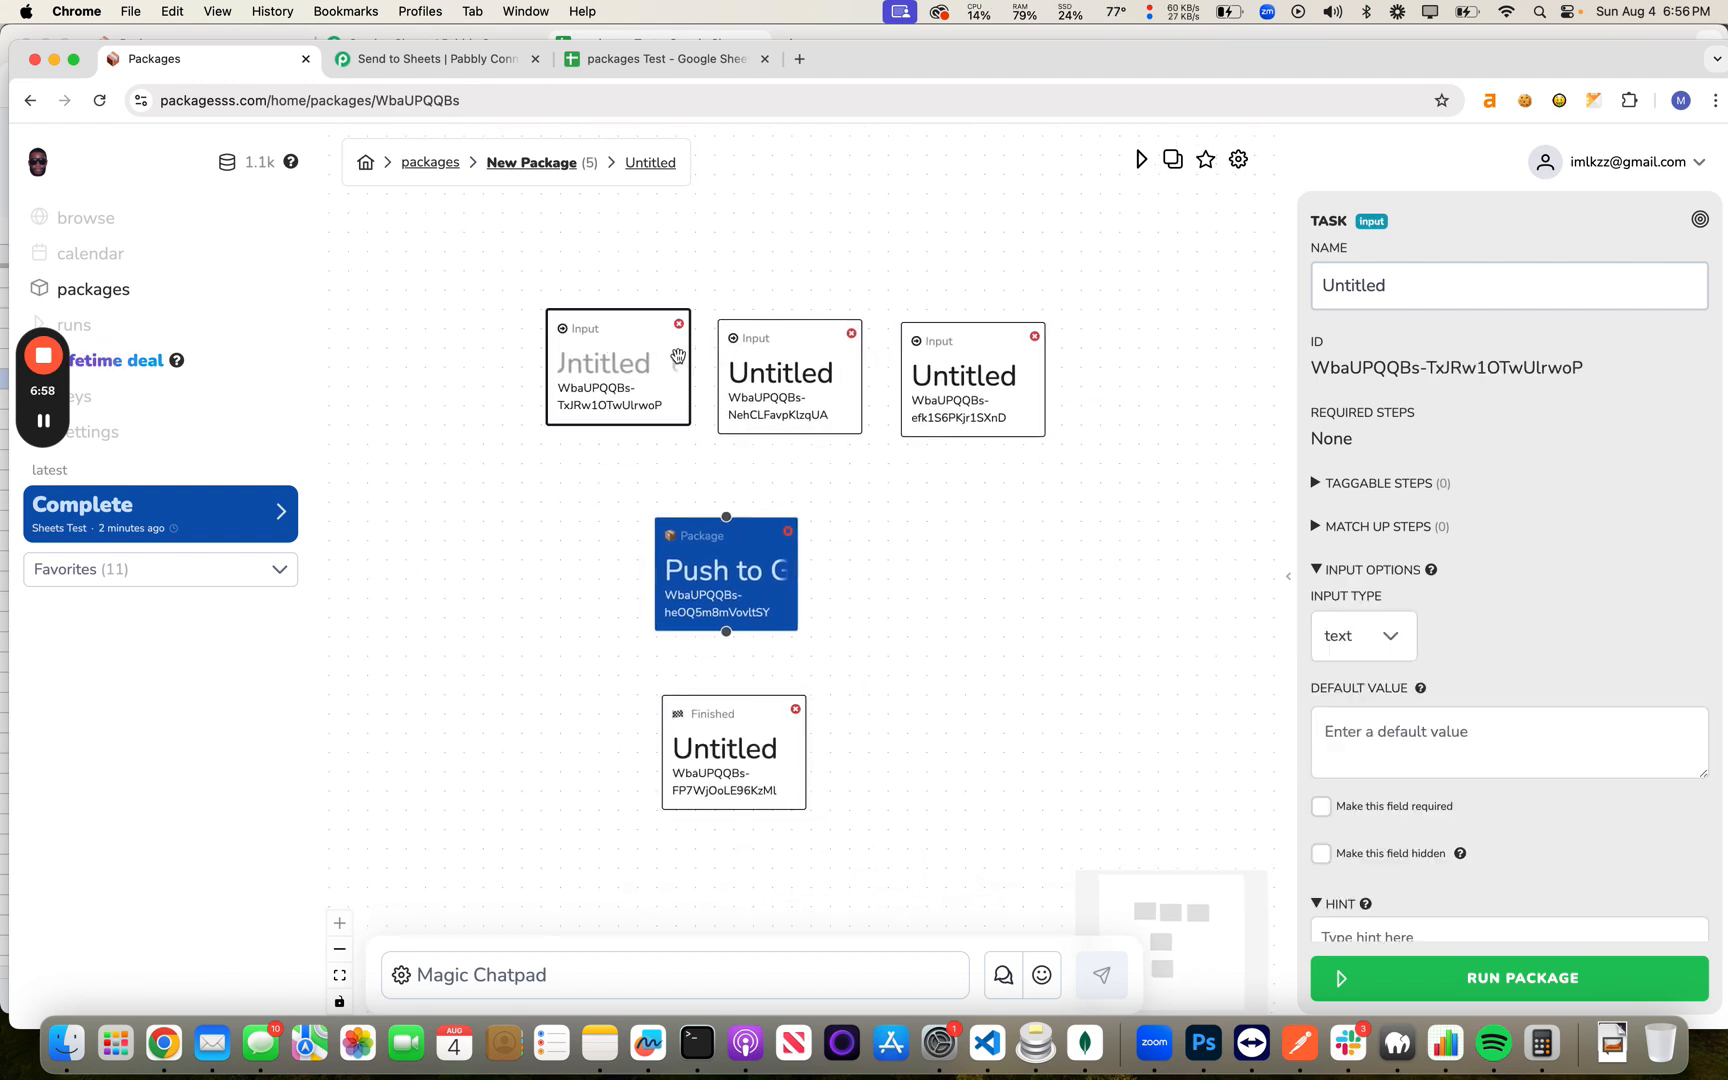
click(724, 572)
scroll(1402, 777, down, 1)
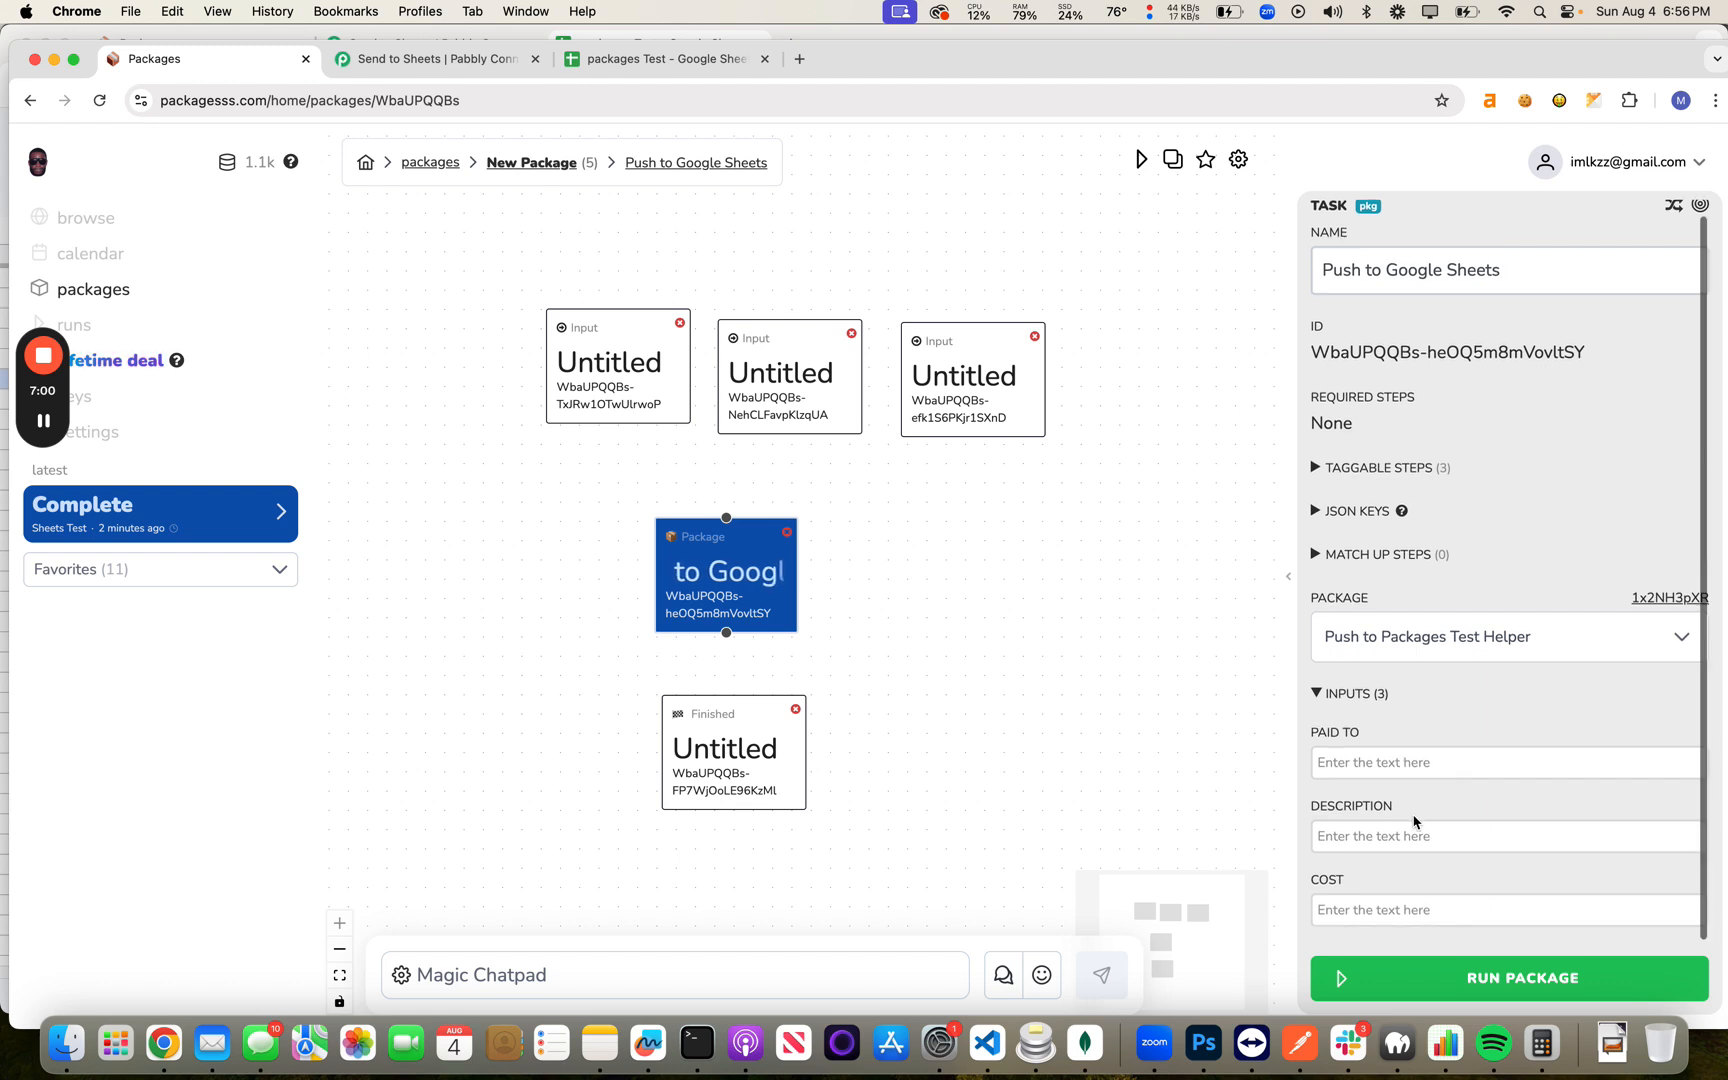
click(1418, 766)
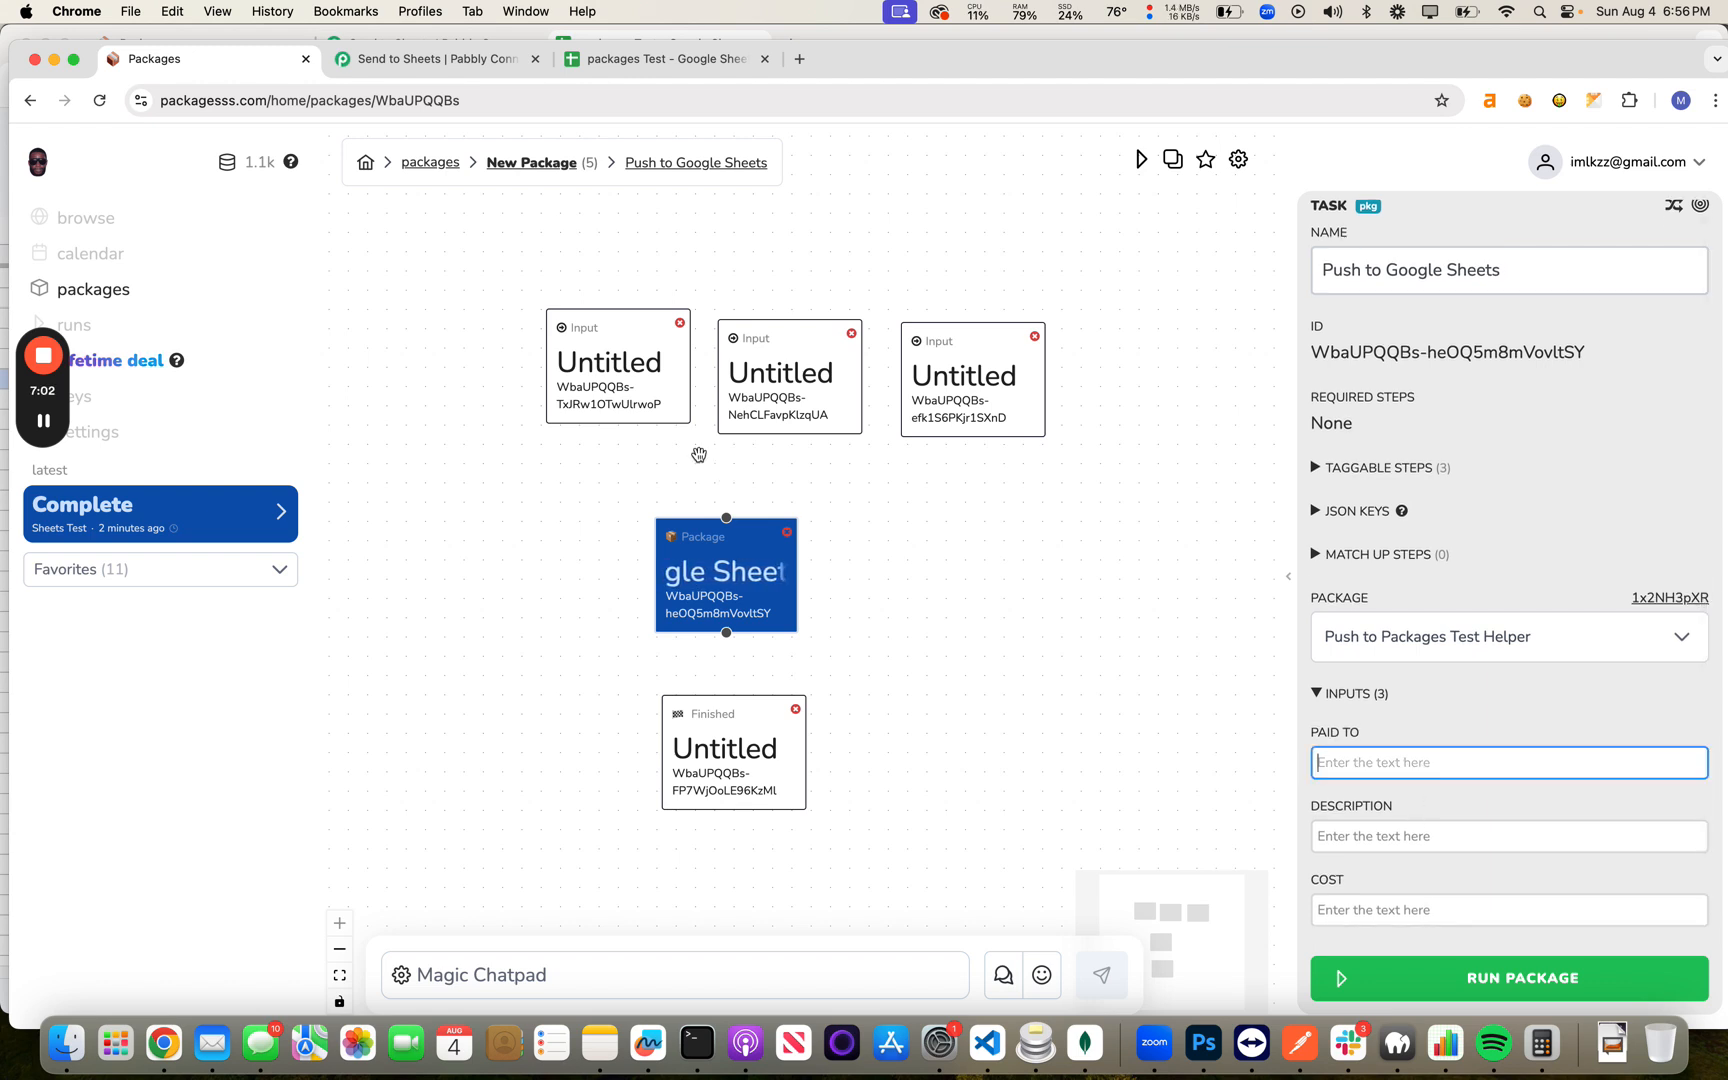
click(652, 395)
double_click(1406, 279)
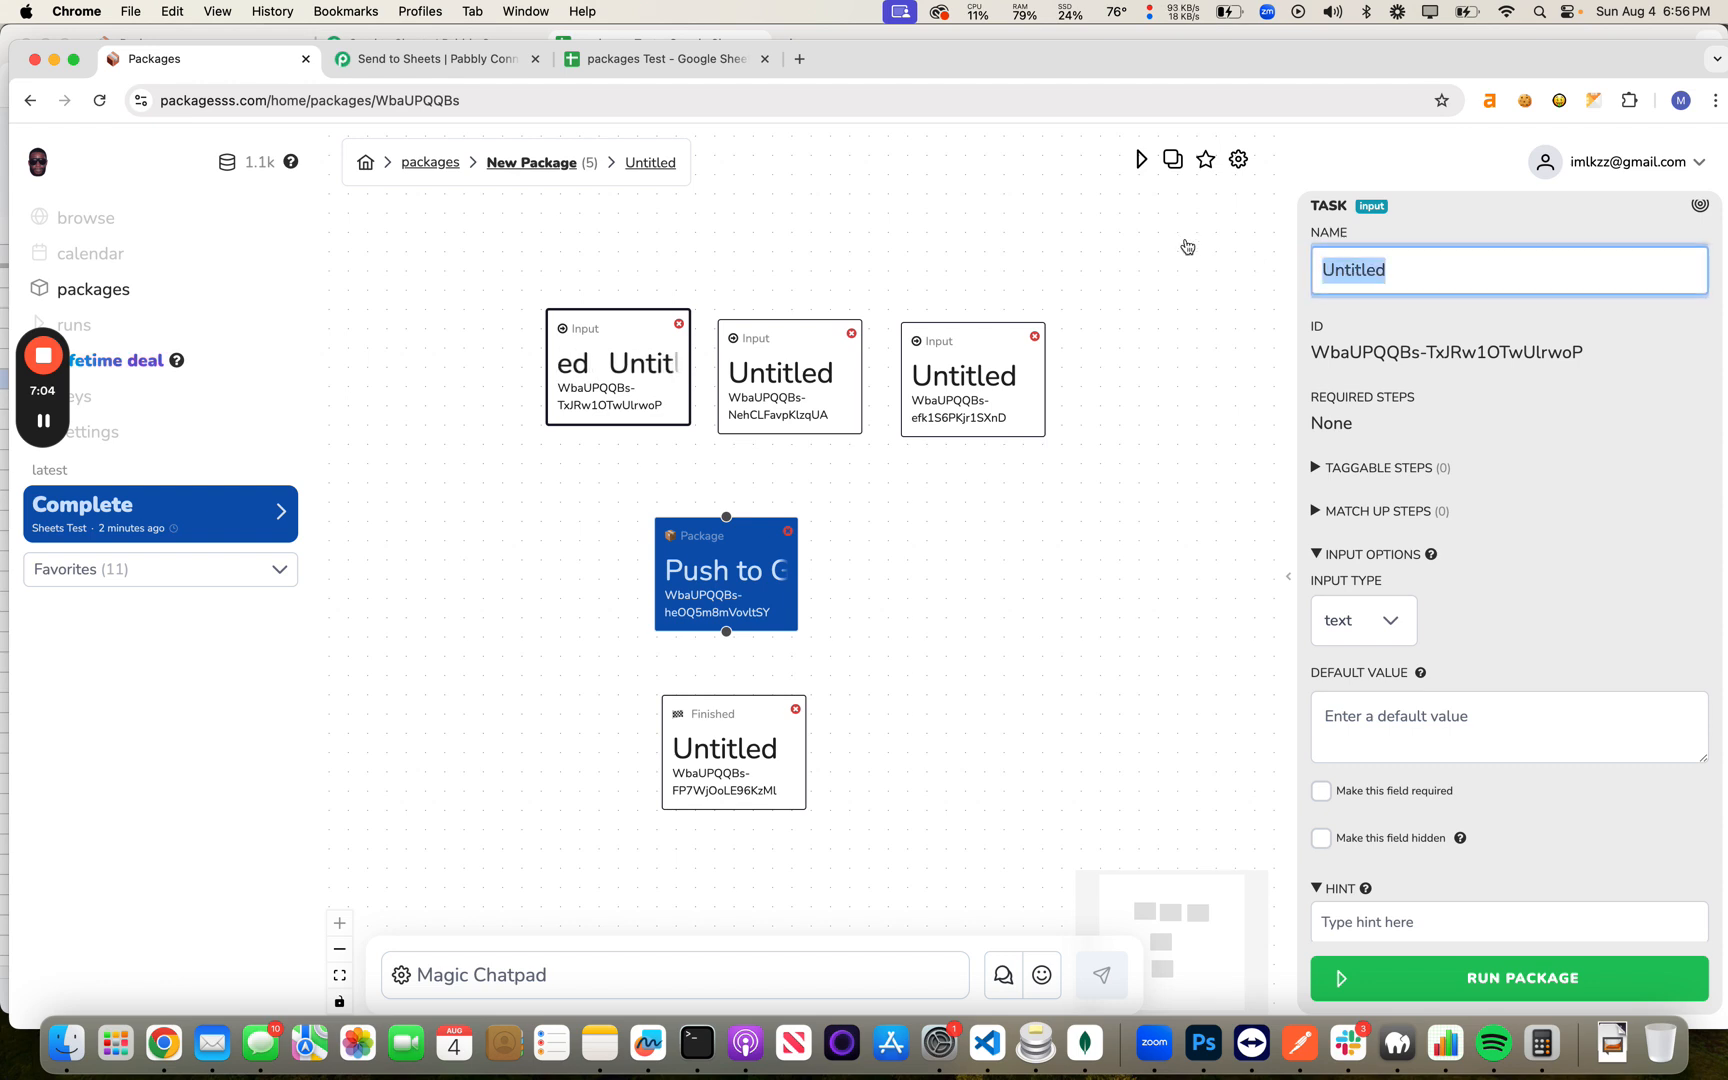
text(Paid To)
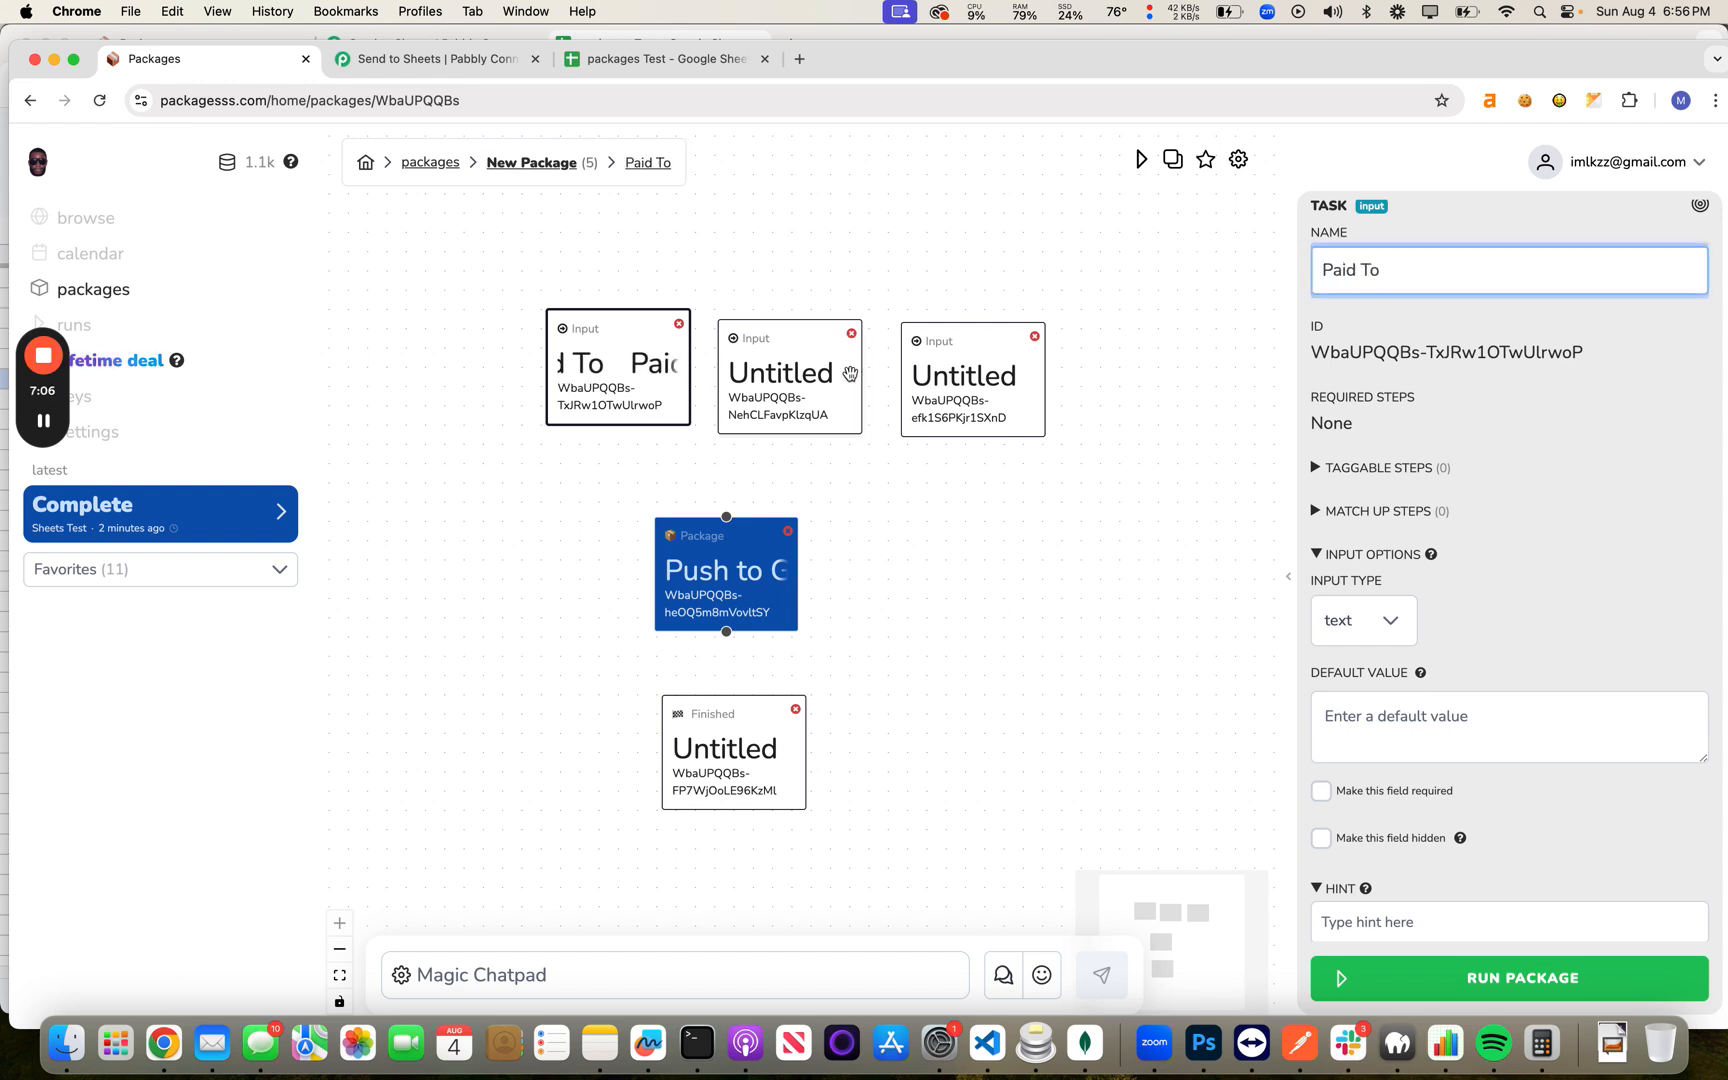
Step: Rename the middle Input task as "Description"
click(782, 425)
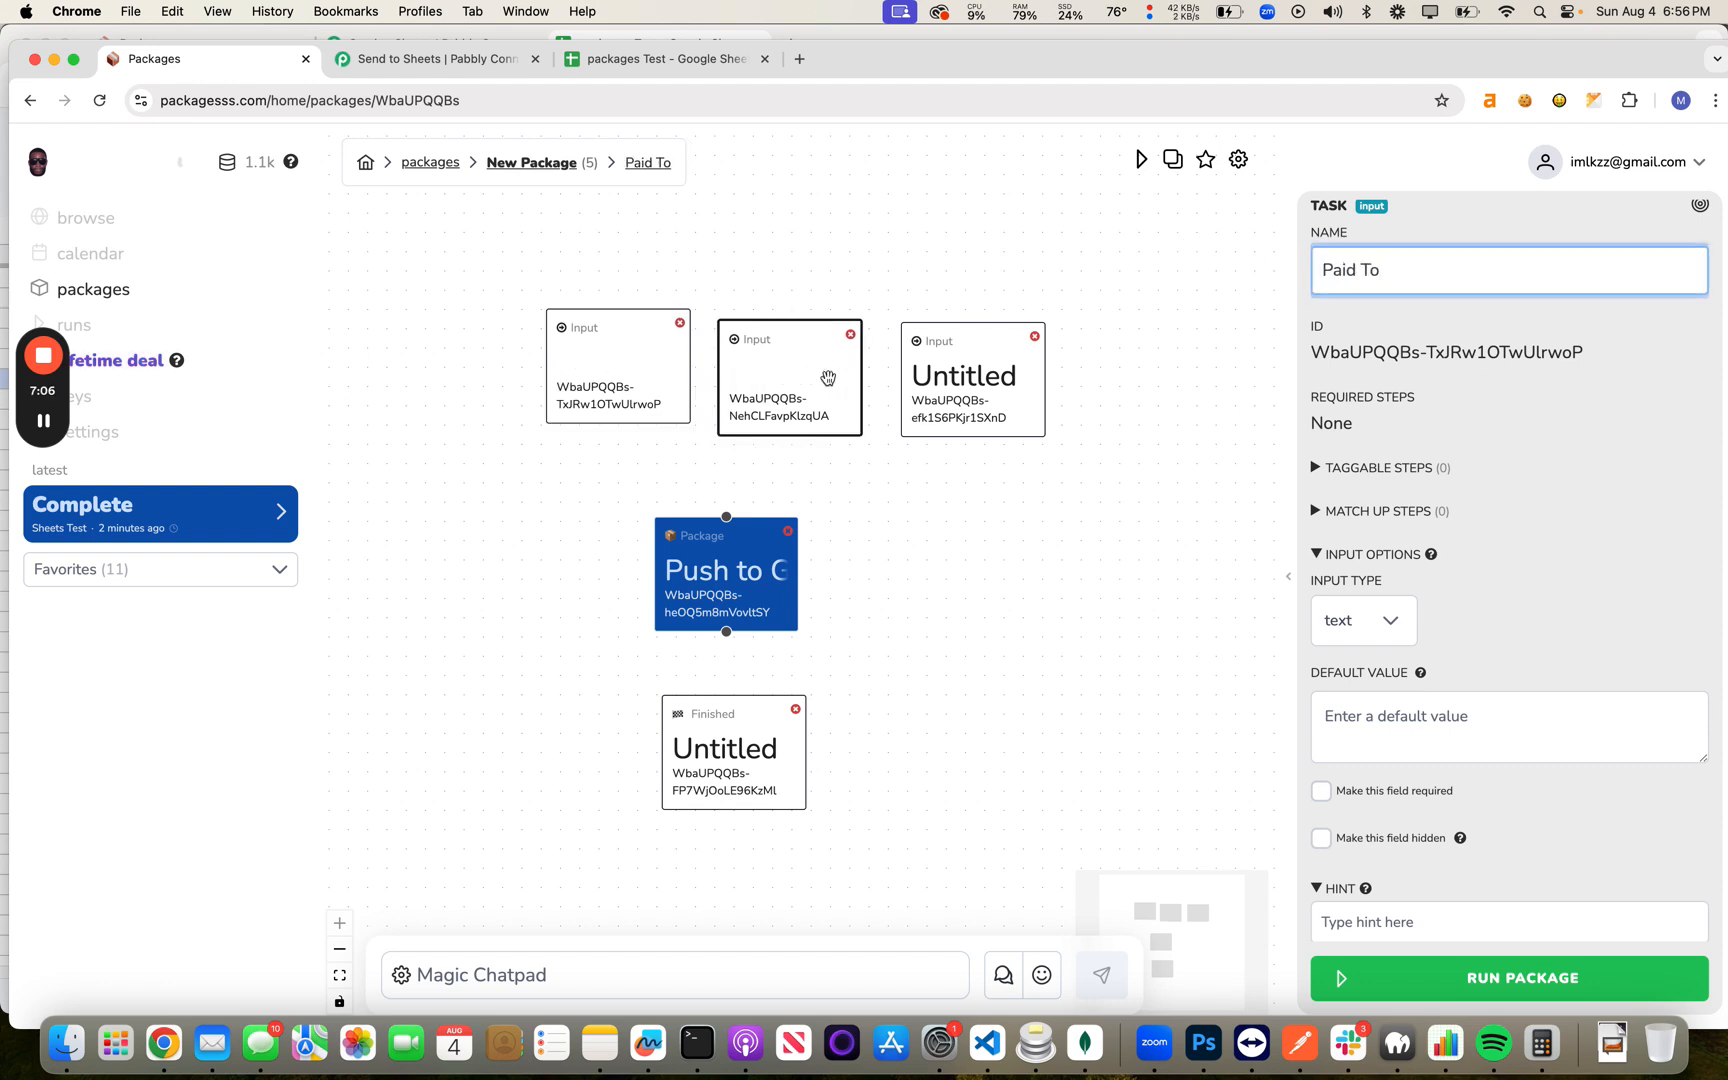
double_click(1427, 270)
text(Description)
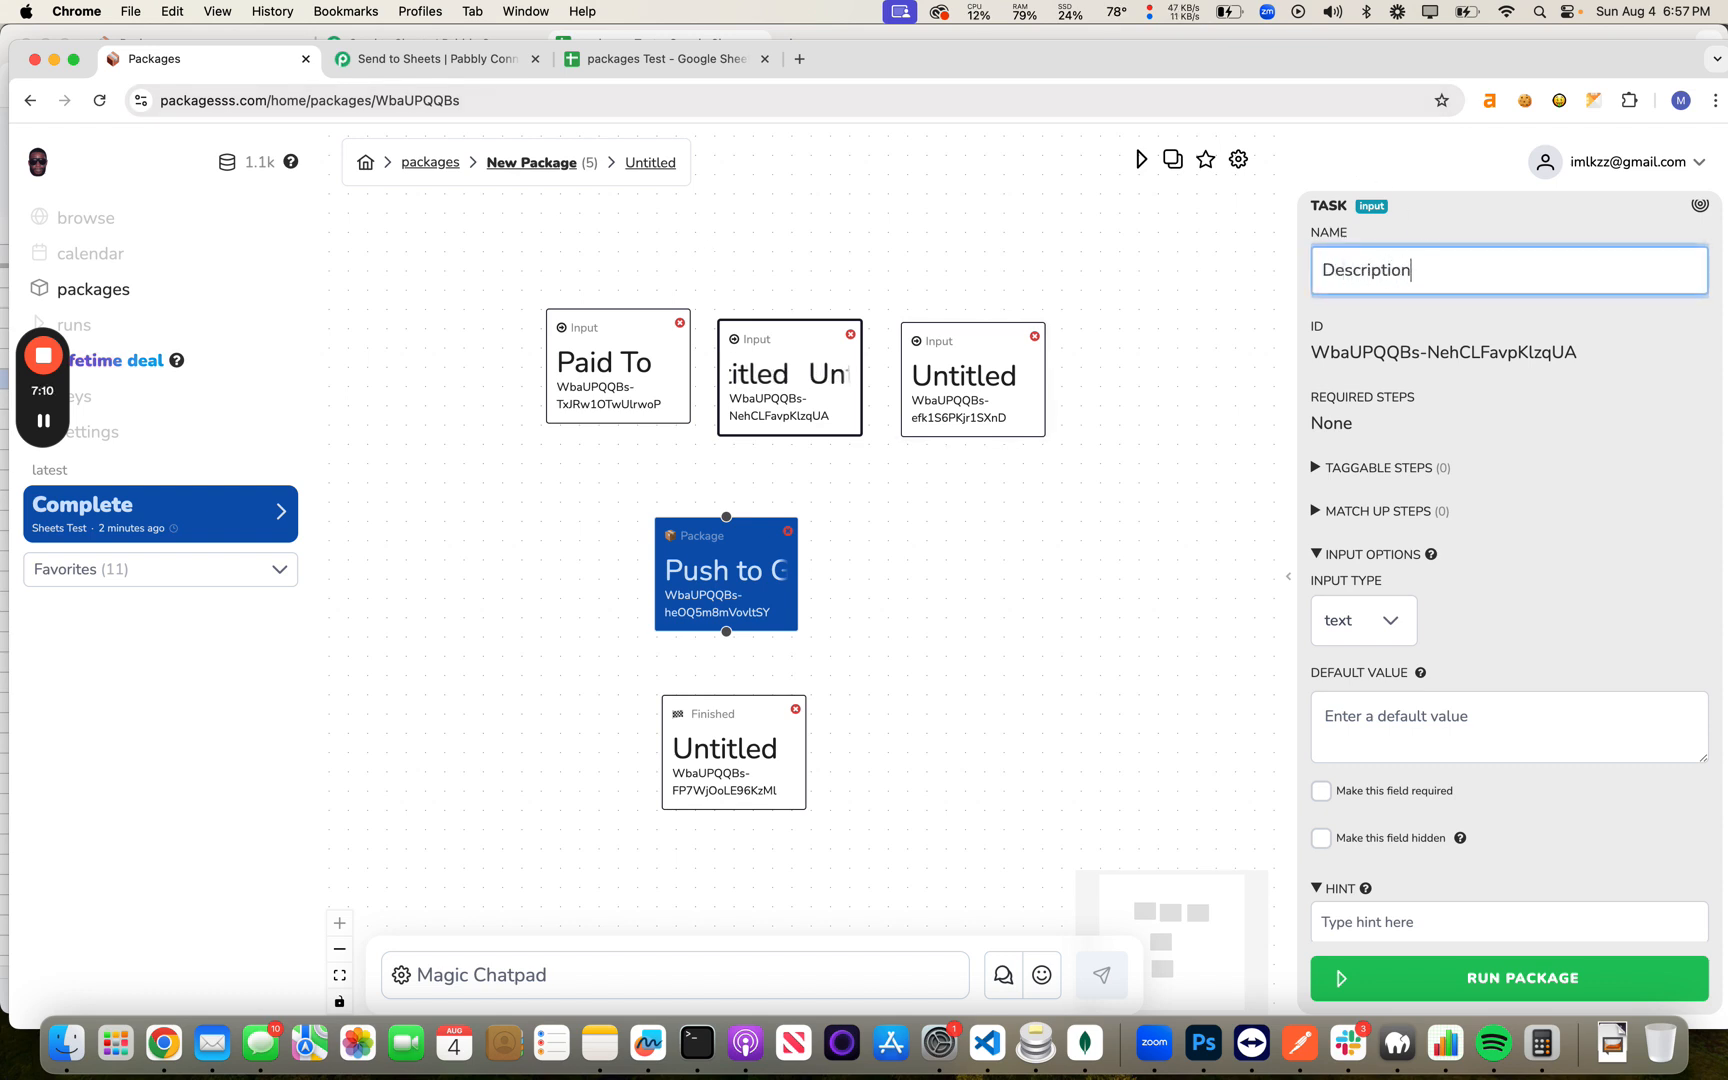
Step: Rename the last Input task in the row as "Cost", matching the helper package's third input
click(905, 376)
click(751, 537)
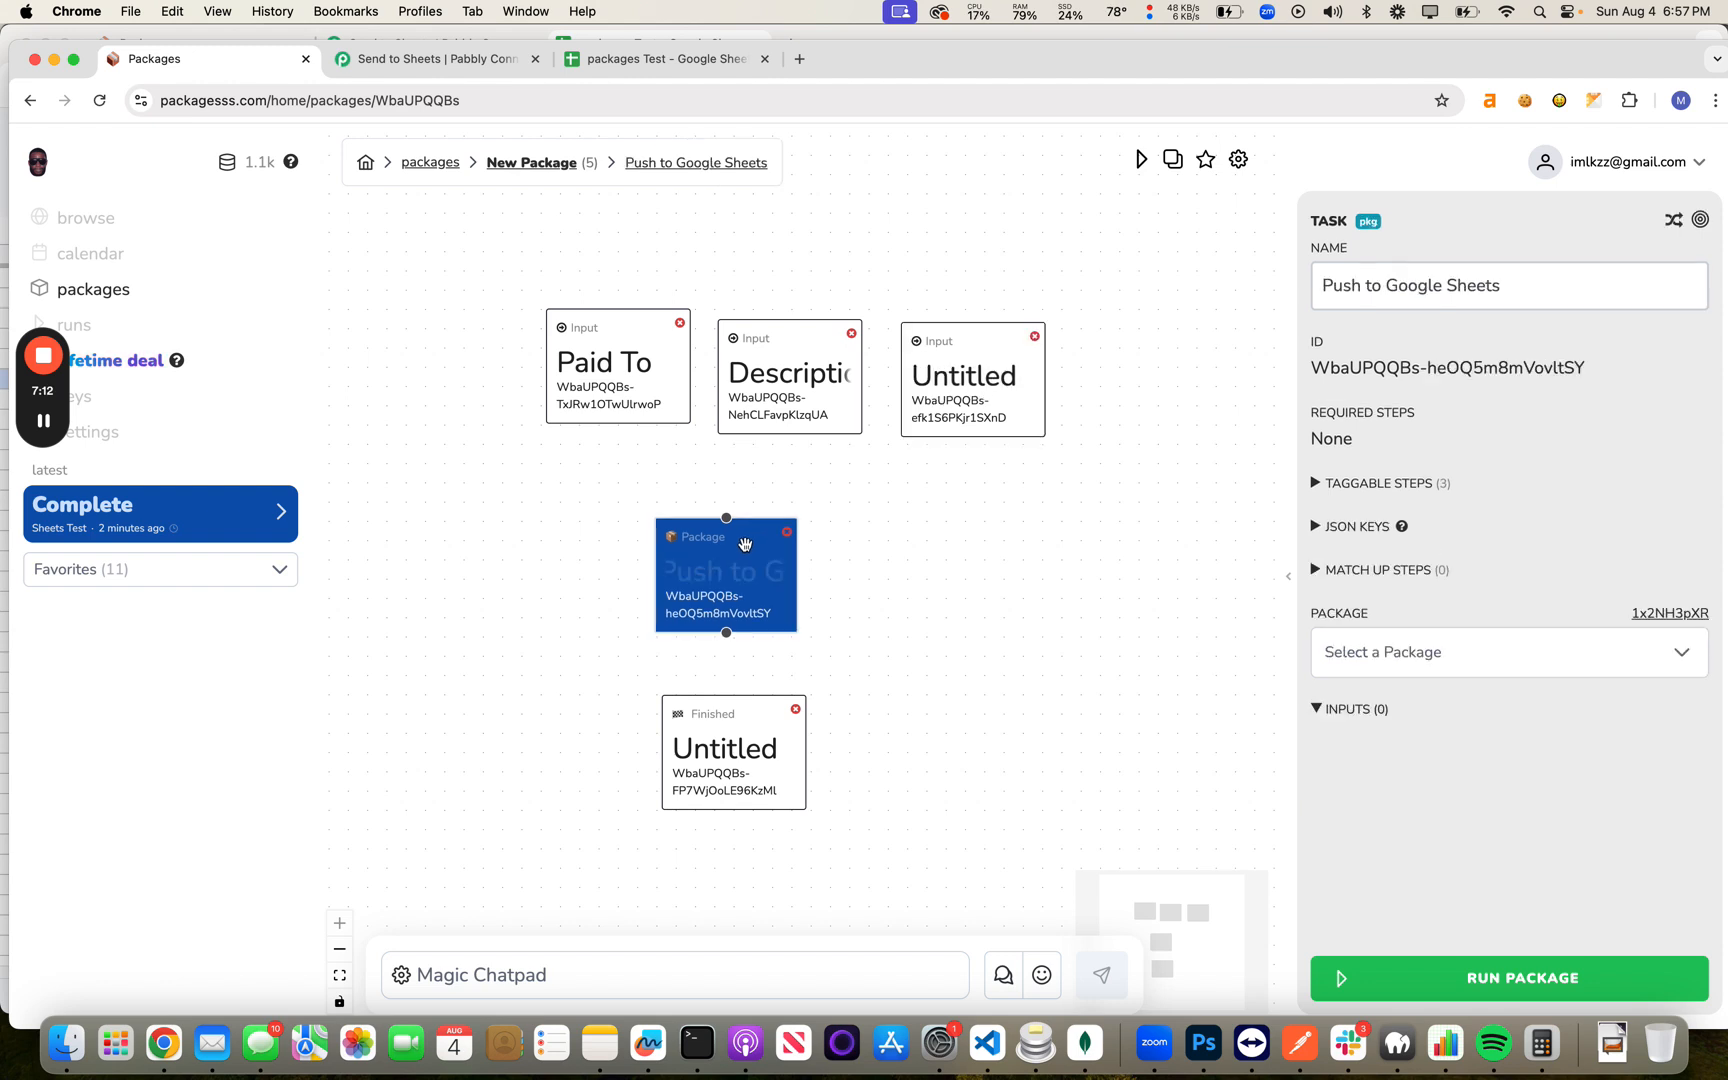
click(987, 360)
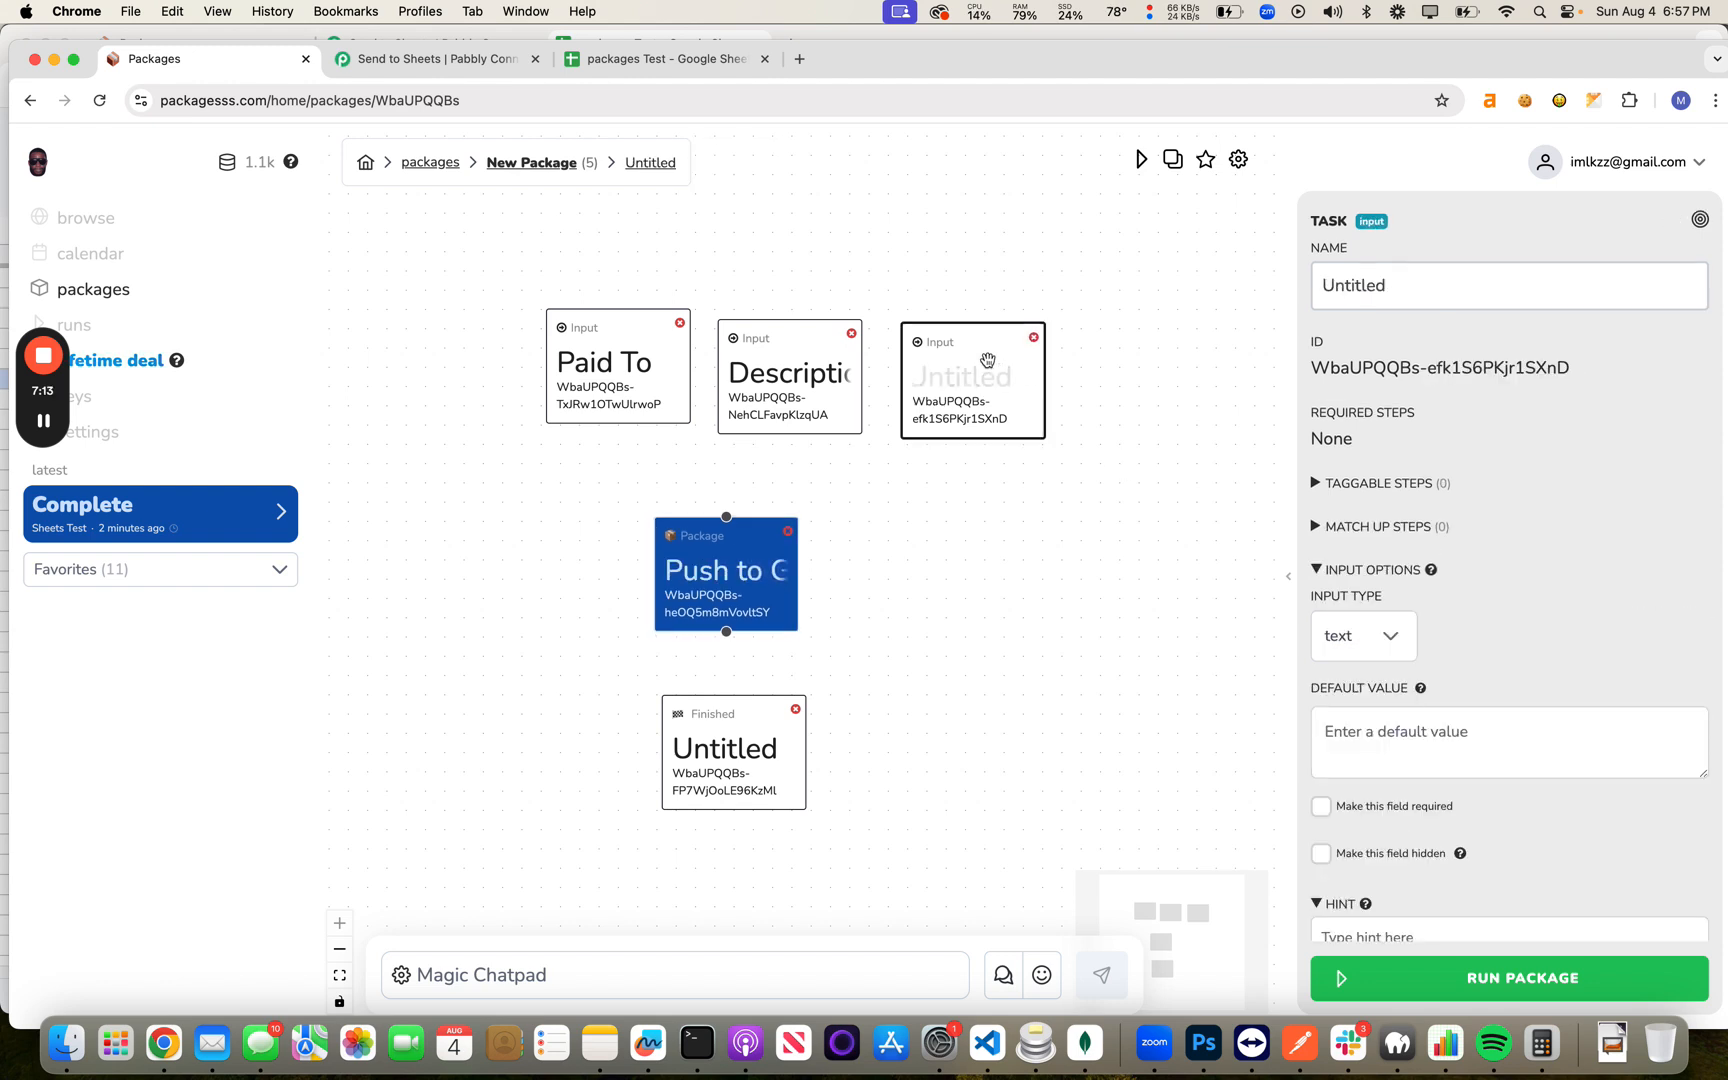
click(1454, 278)
text(a)
key(super+a)
text(Cost)
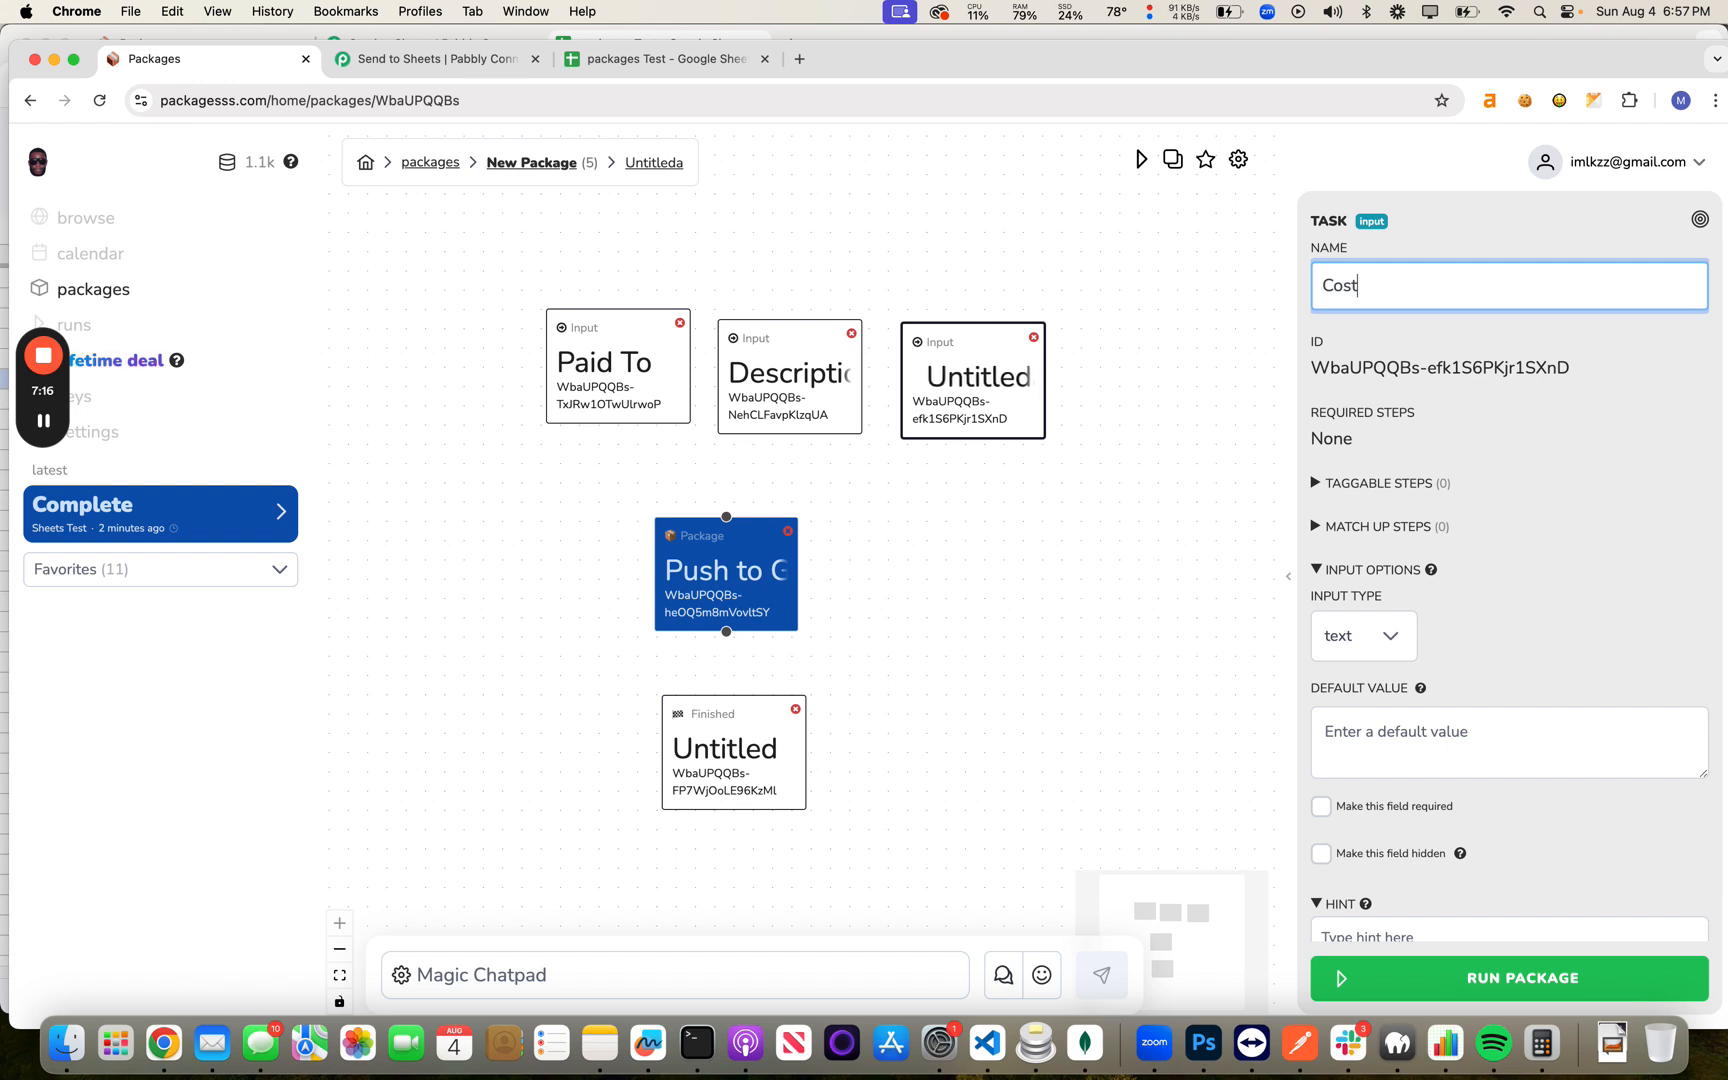
Step: Try to rename the untitled Finished task as "Finished"
click(762, 759)
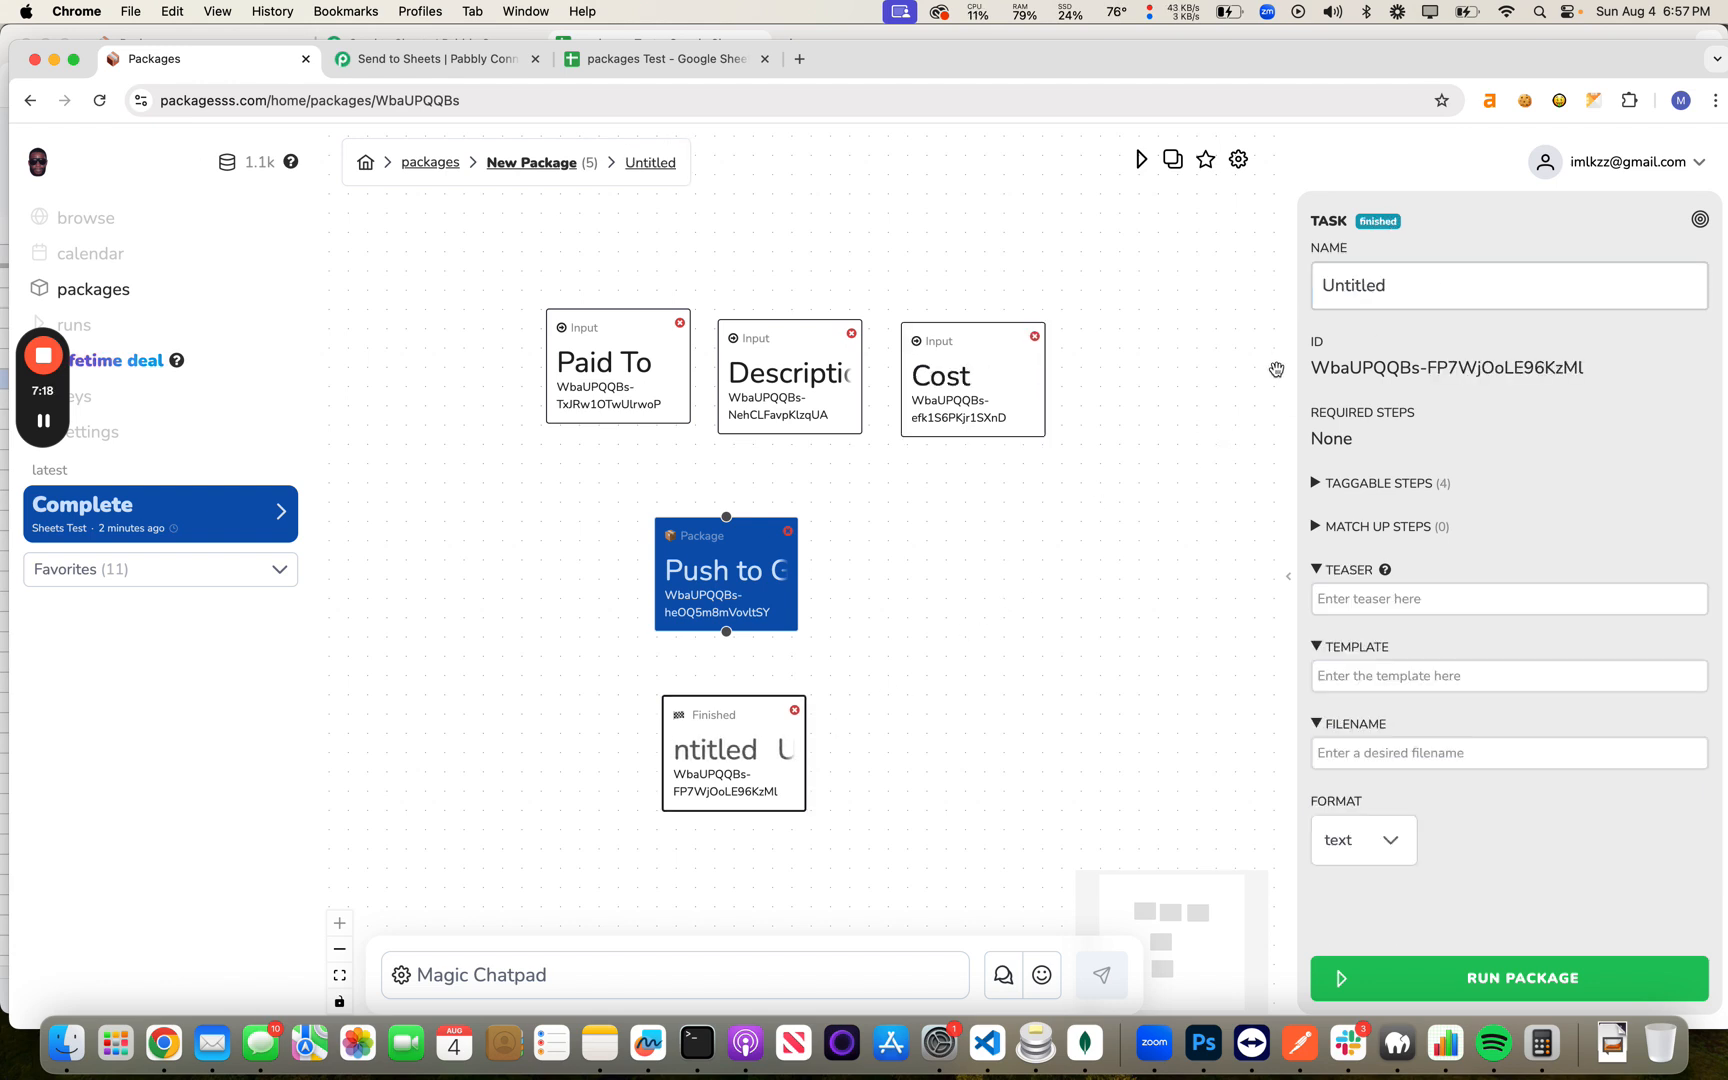
click(1385, 284)
key(super+a)
text(Finished)
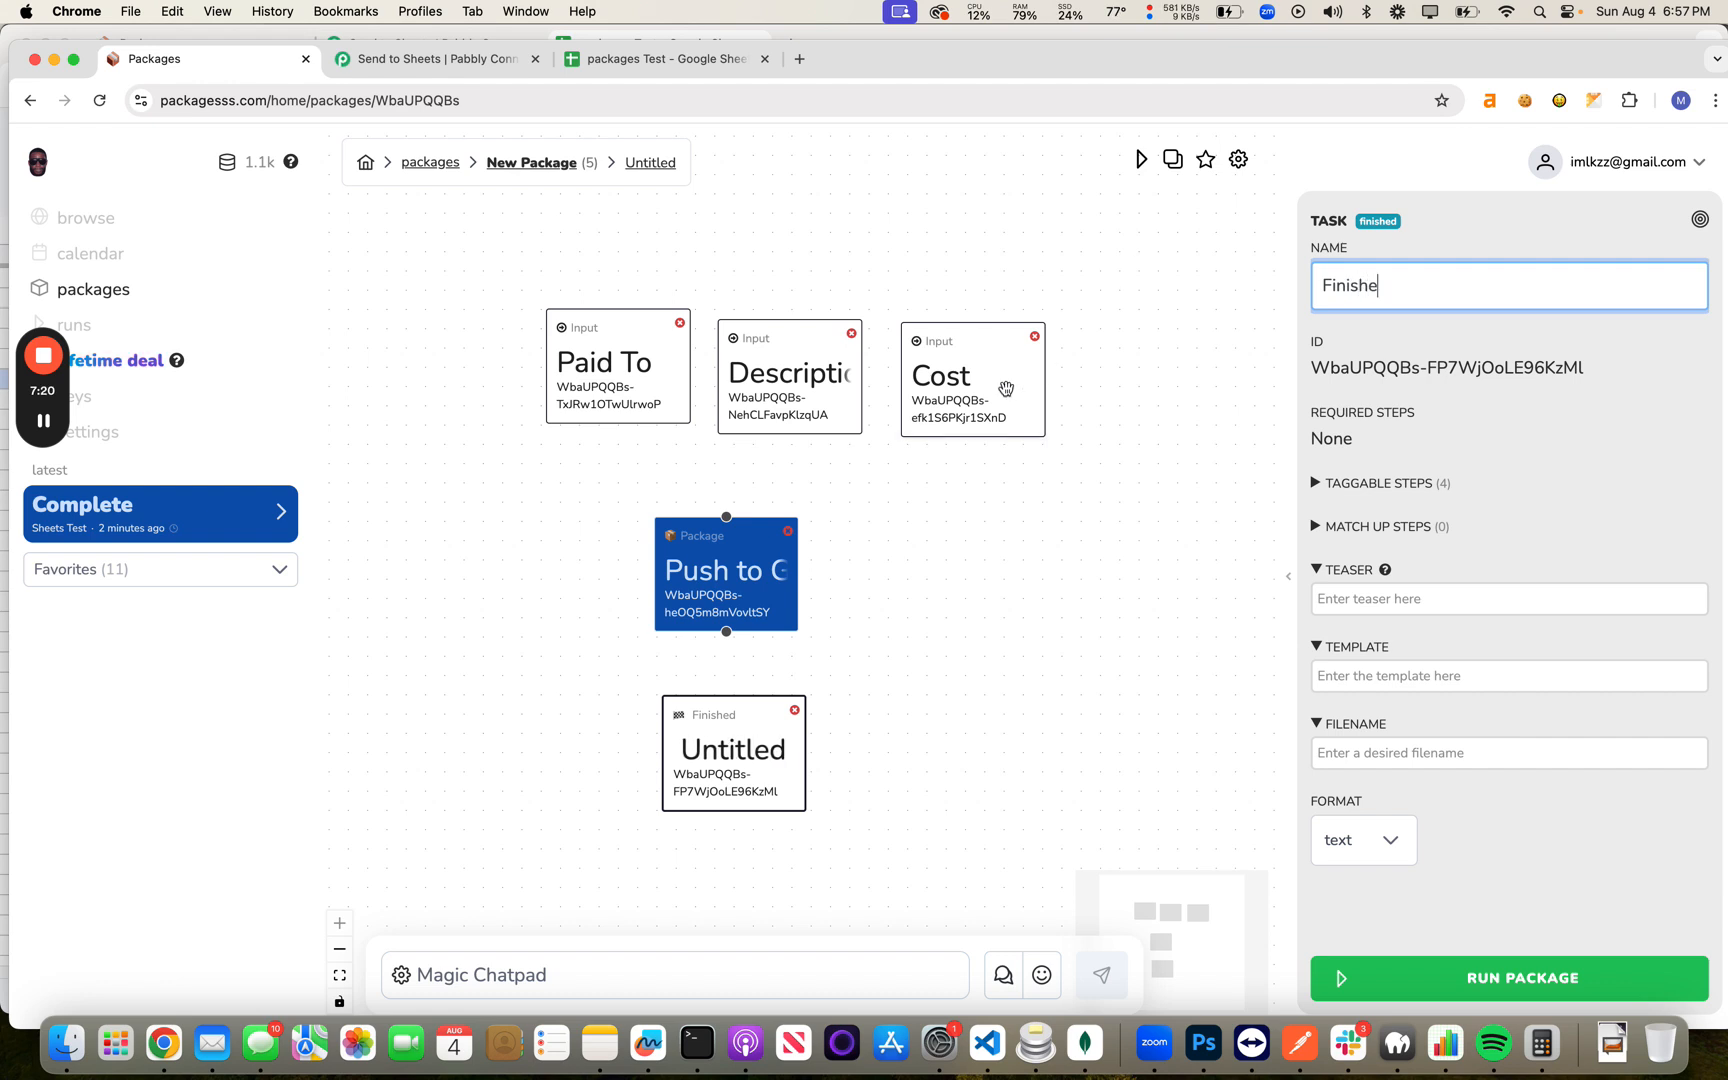
Step: Map the Push to Google Sheets task's Paid To, Description and Cost inputs to the Input tasks of the same names using @ tags
click(726, 575)
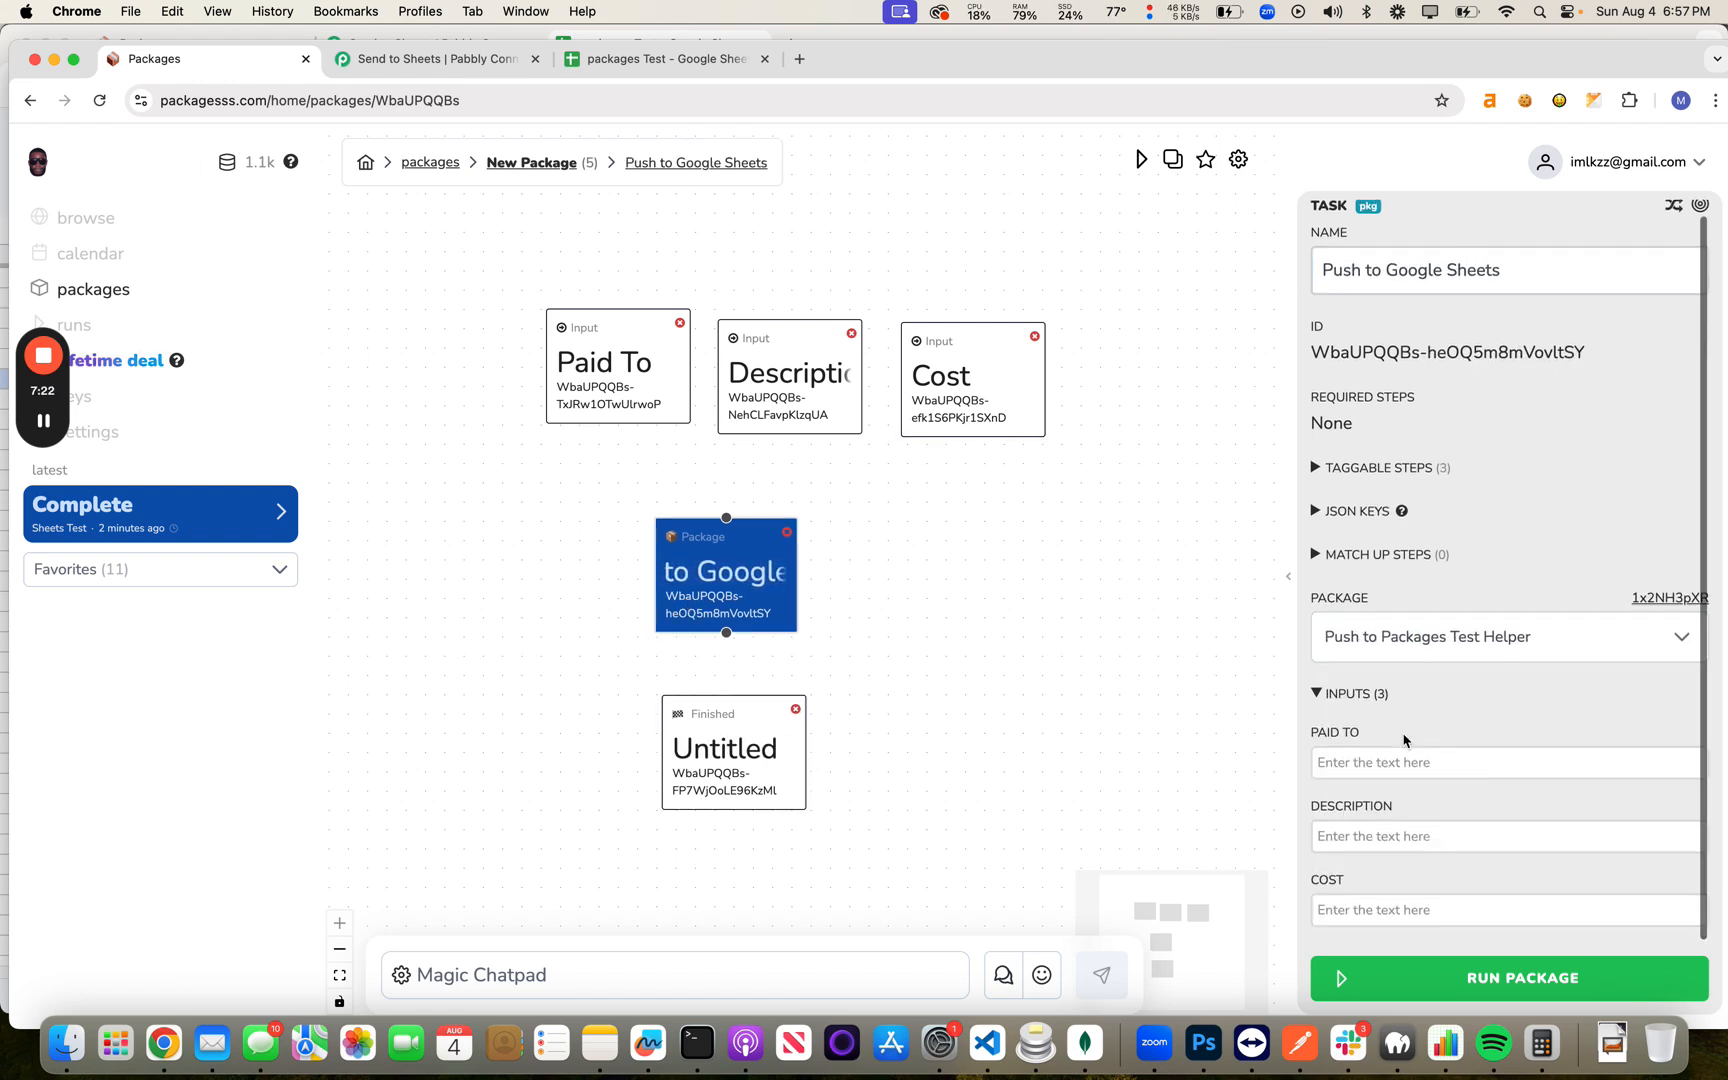
scroll(1390, 690, down, 1)
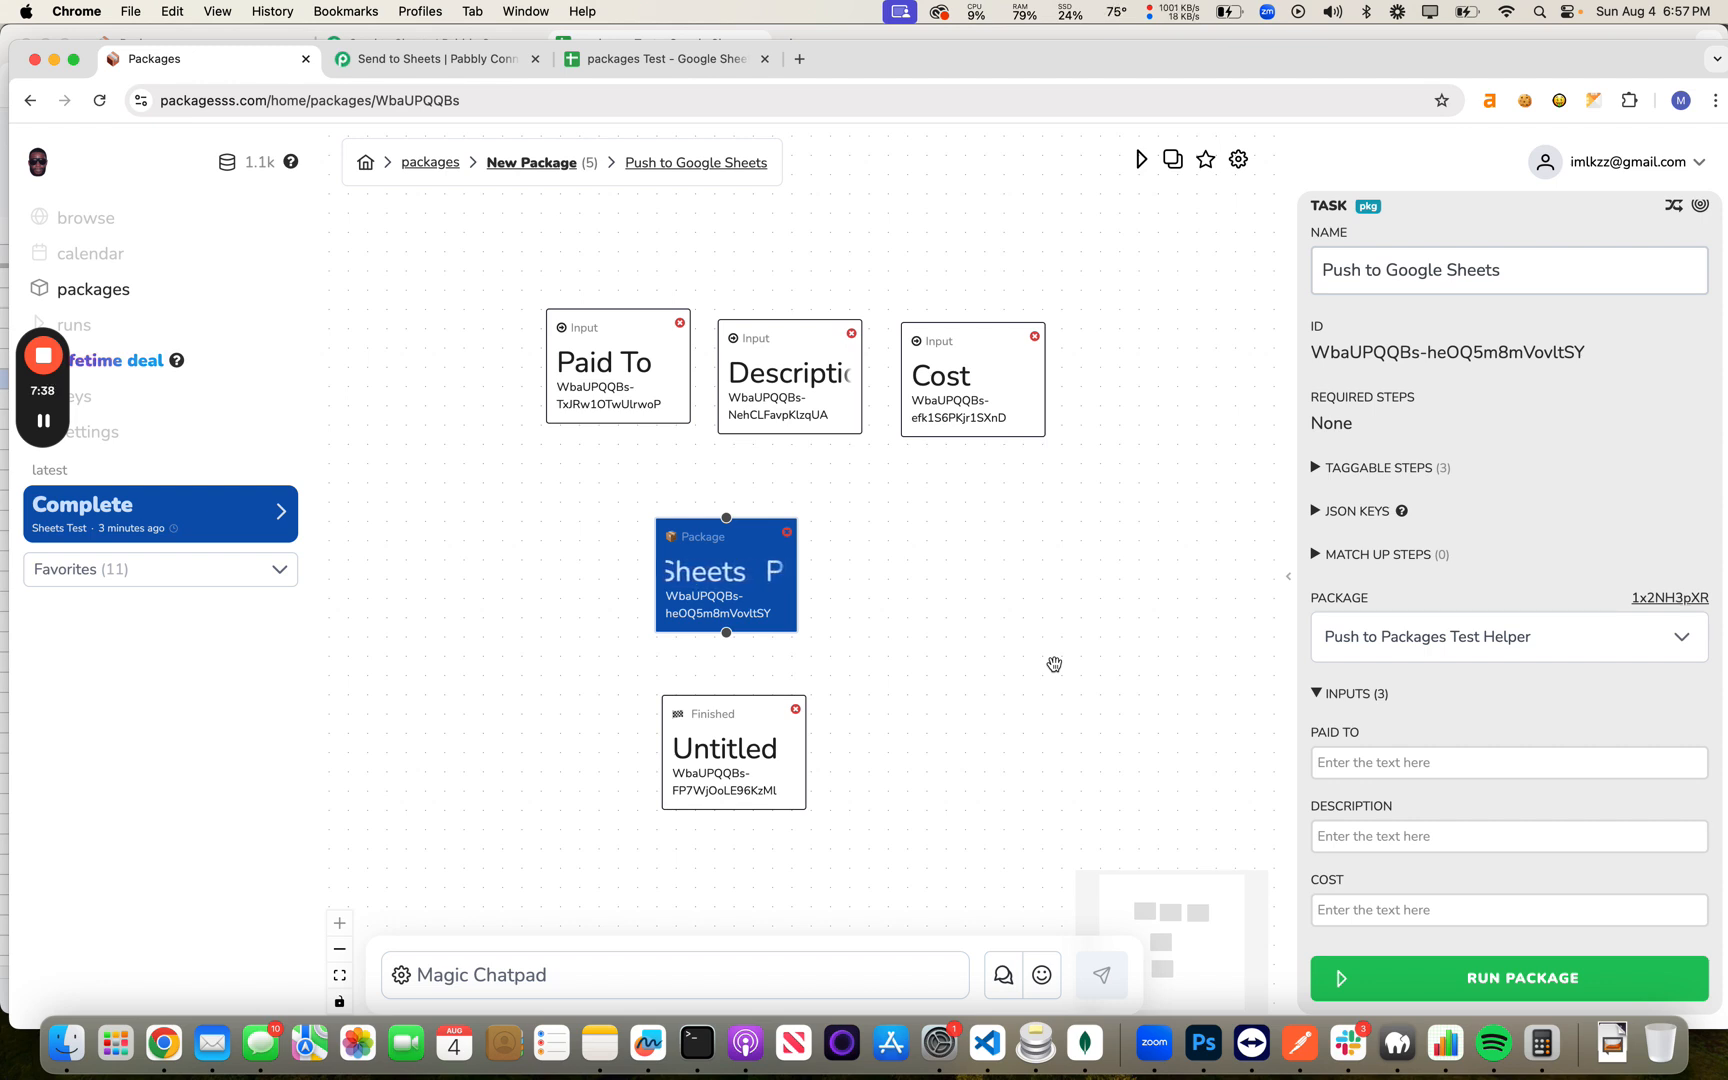
click(1371, 770)
text(pai)
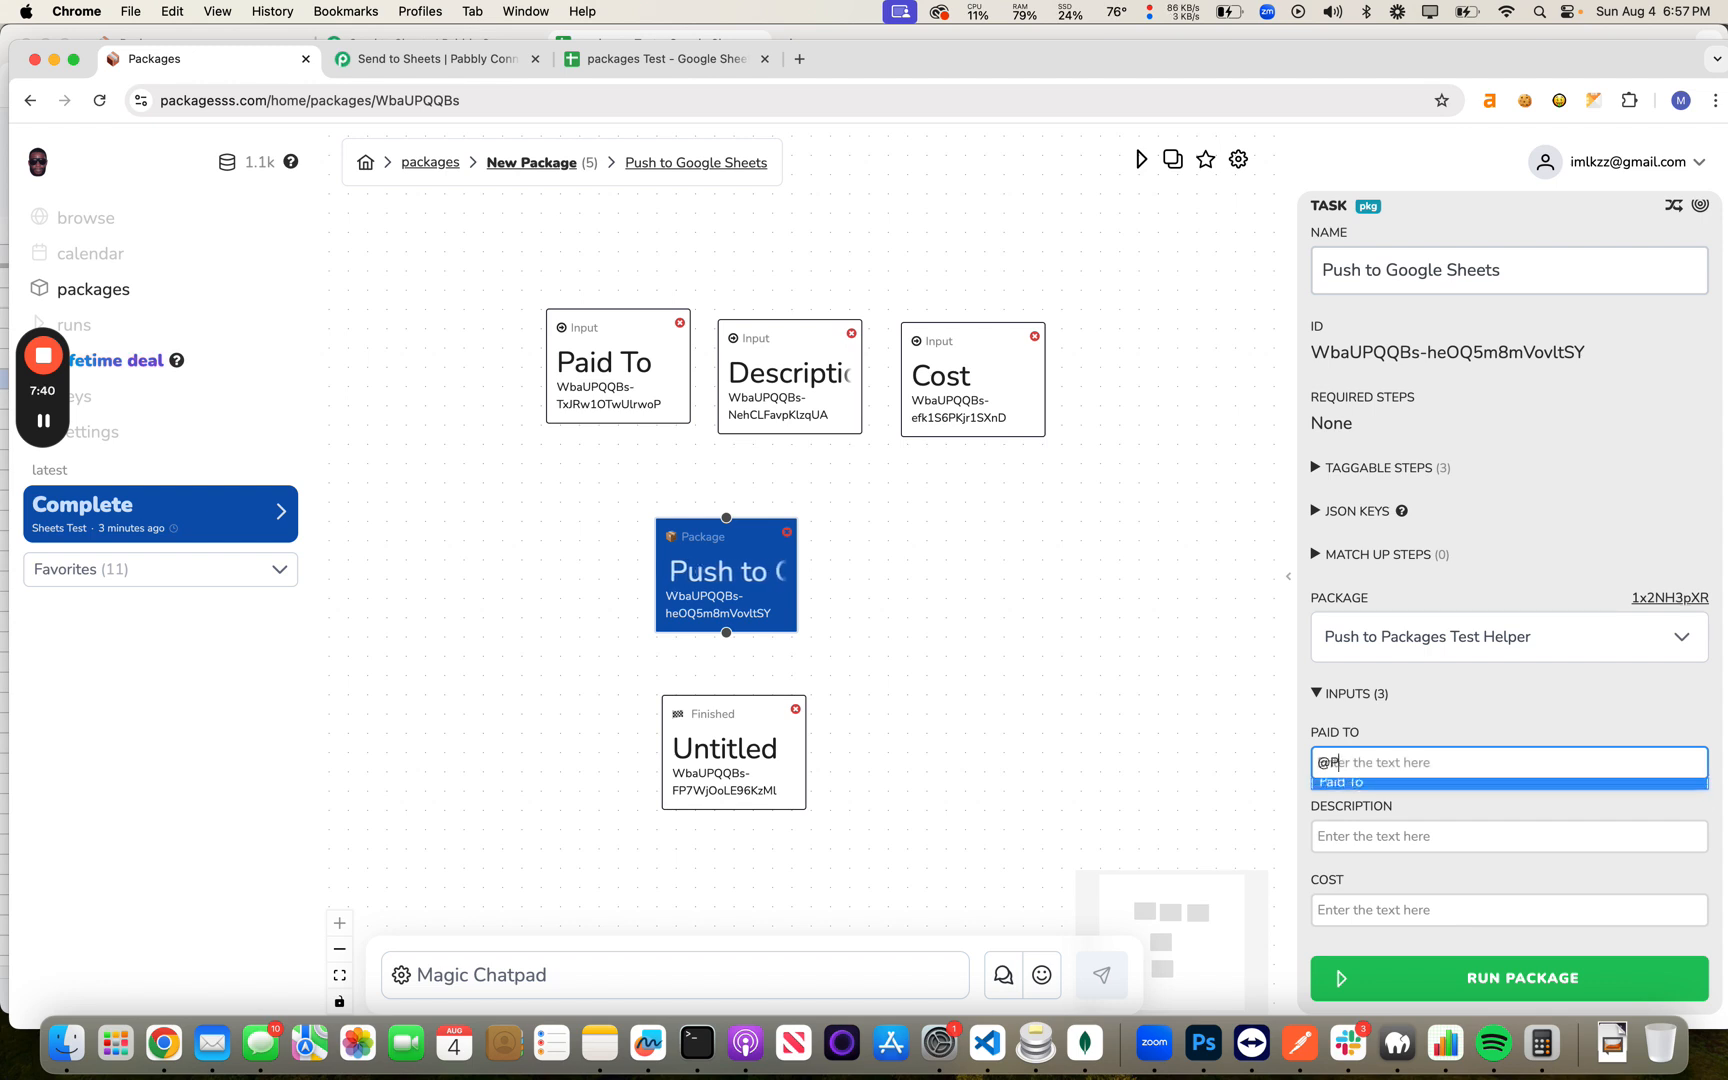
click(1362, 788)
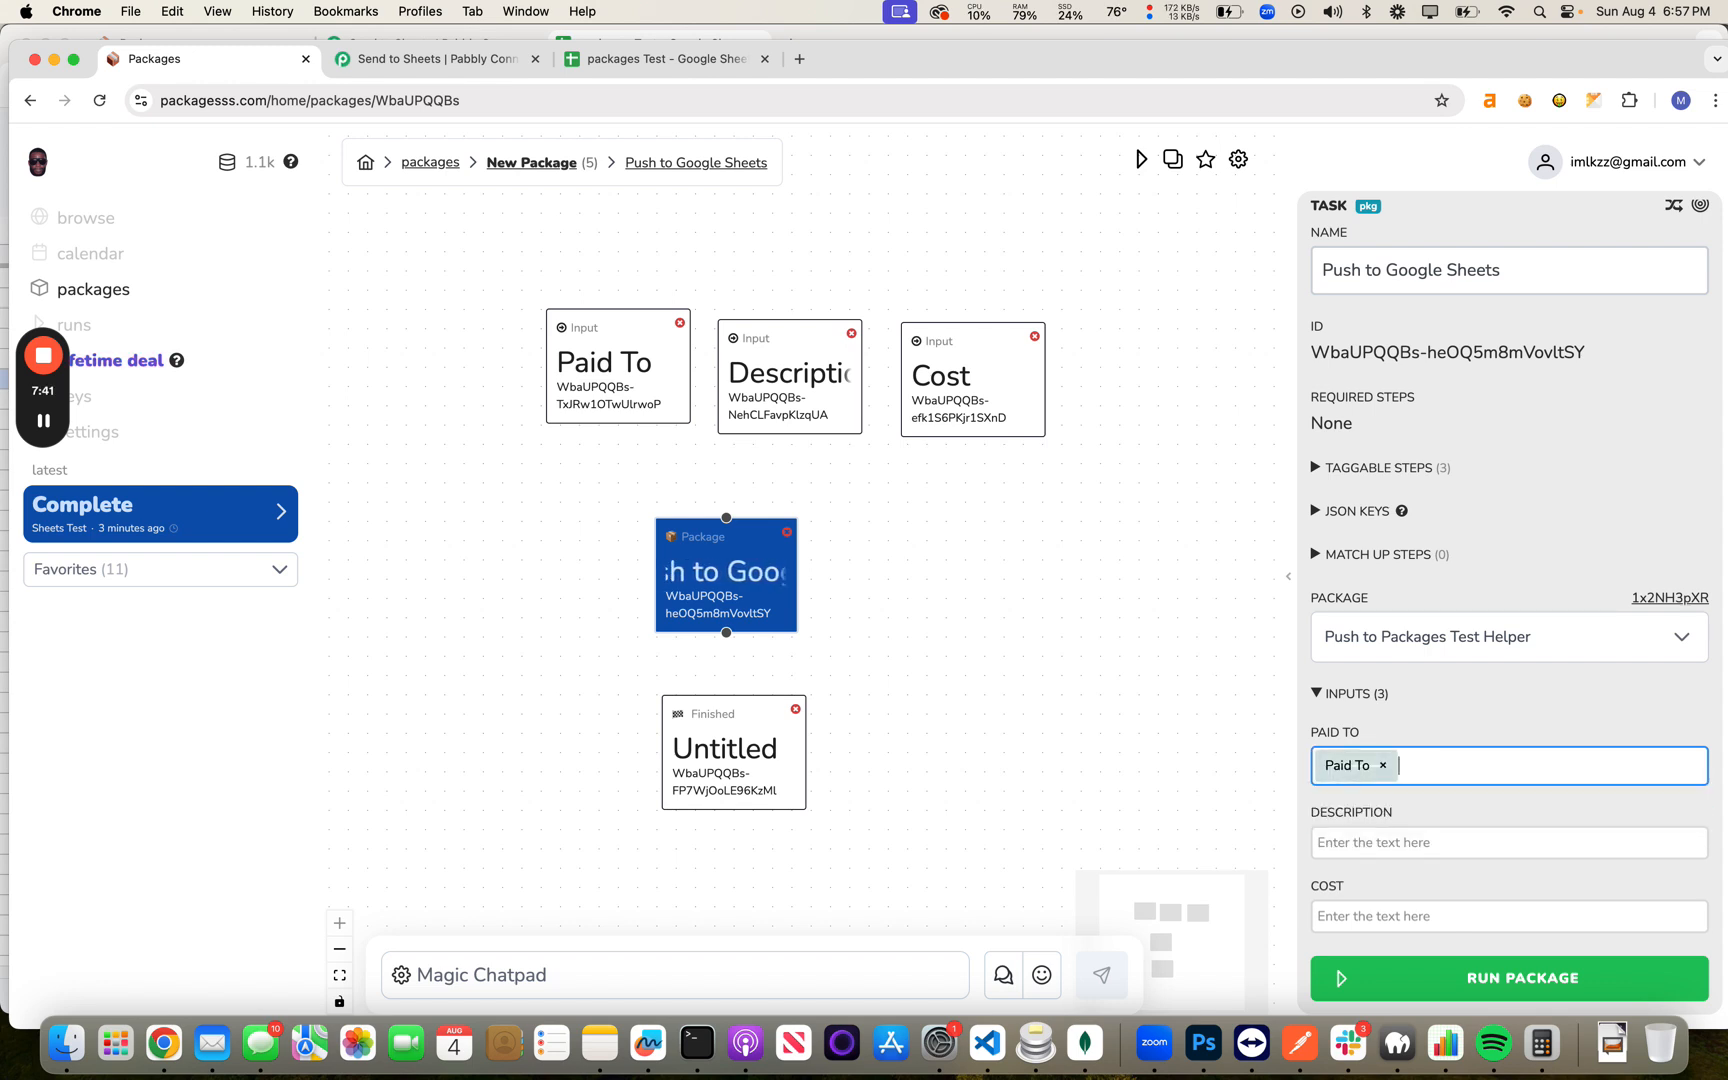
click(1366, 840)
text(@De)
key(Return)
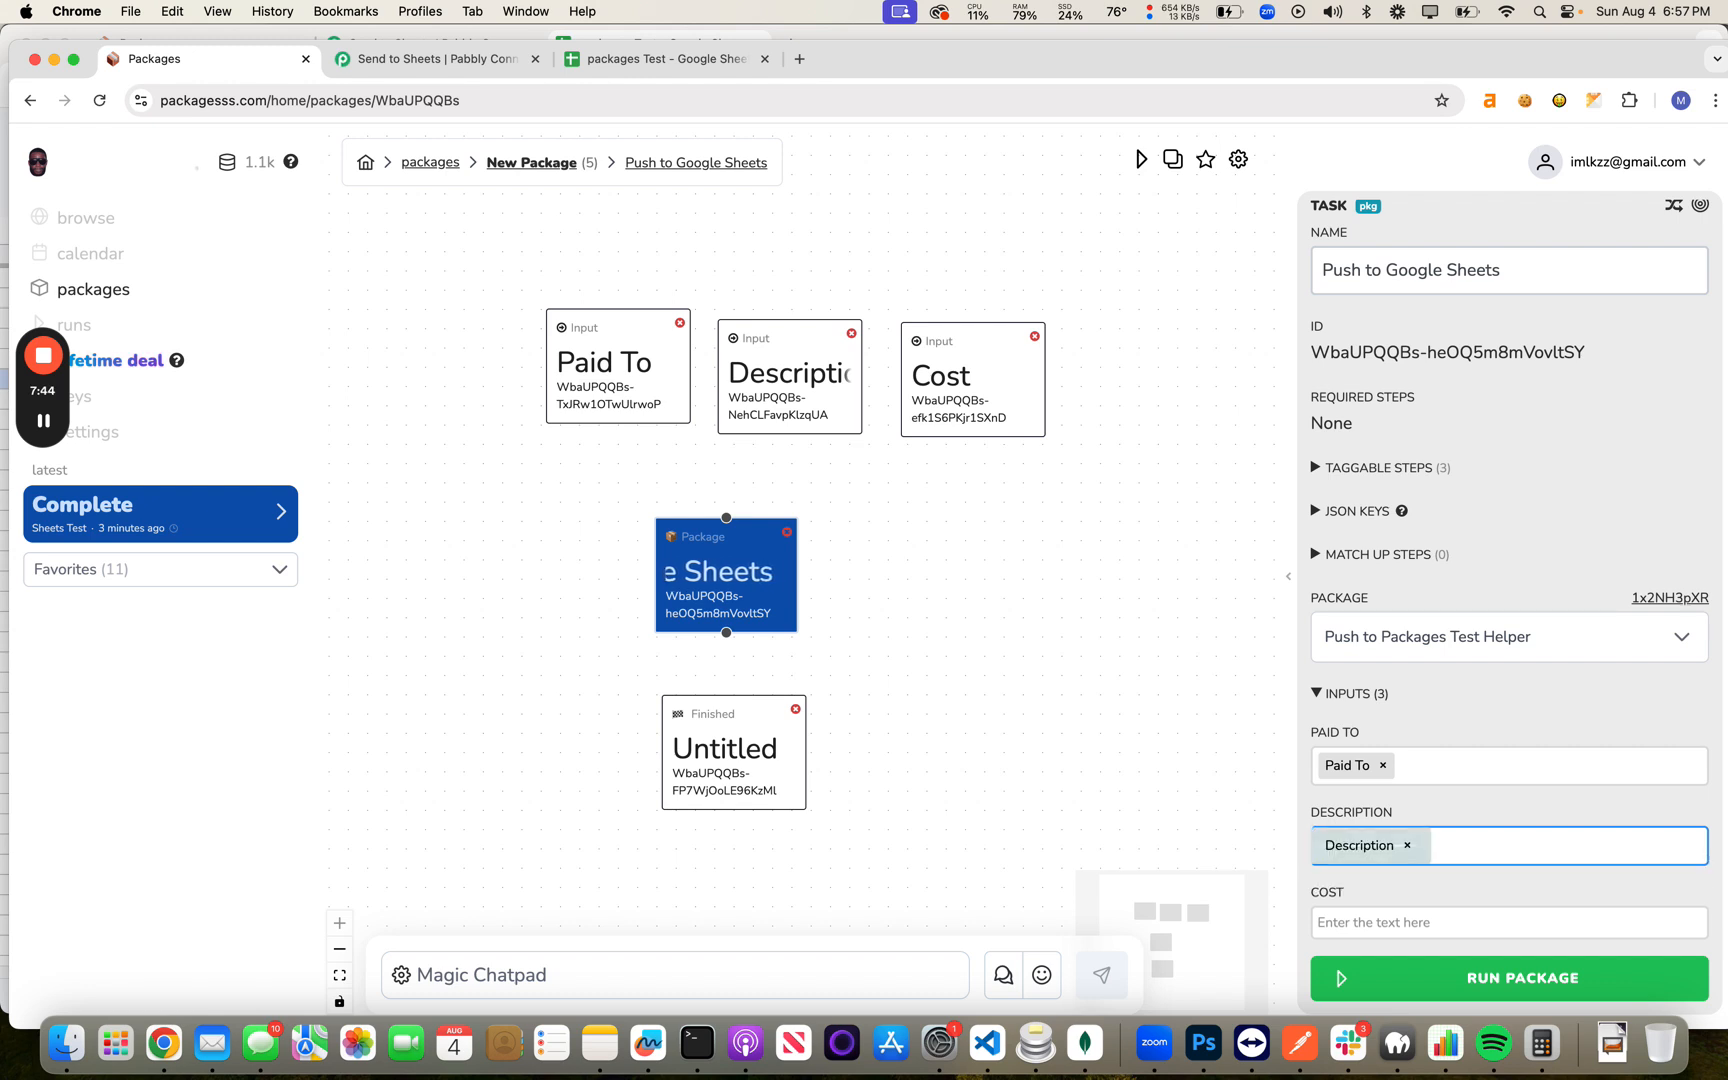
click(1390, 915)
text(@Cost)
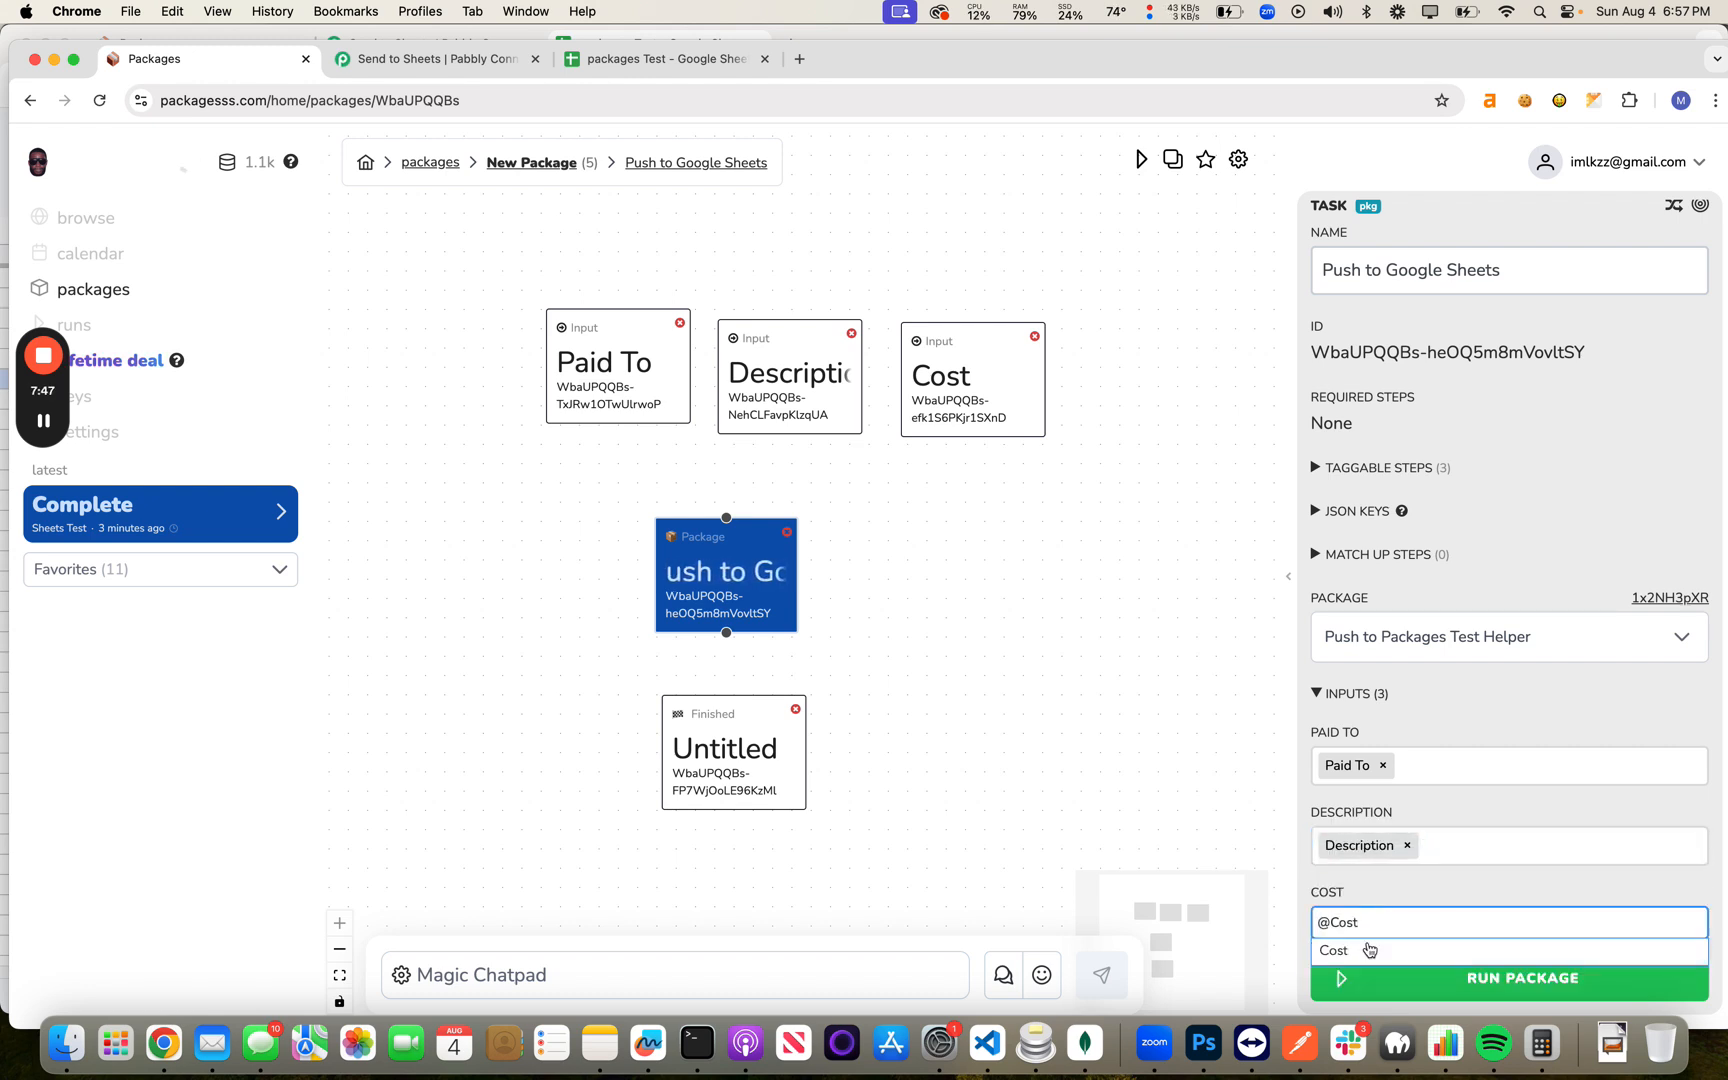
click(1369, 949)
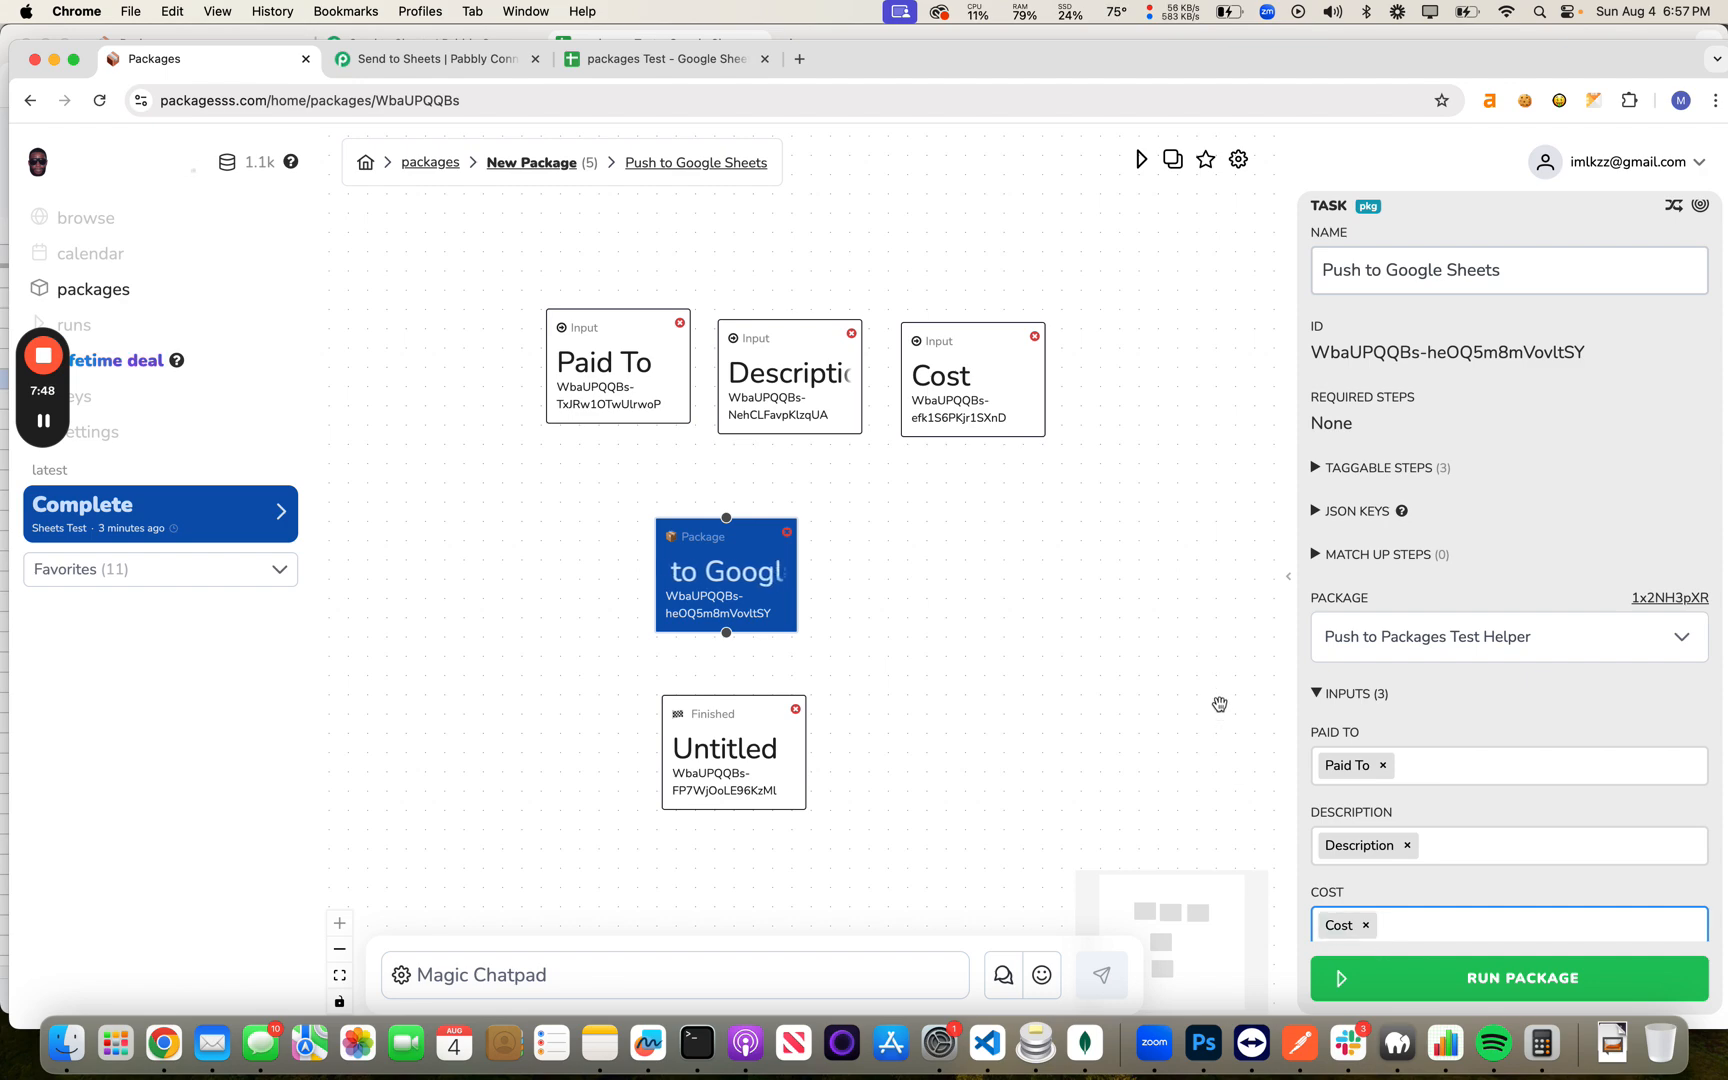
Step: Open the run form for New Package and enter the payee's name as Paid To, "A toy car" as Description and $55.00 as Cost
click(1372, 970)
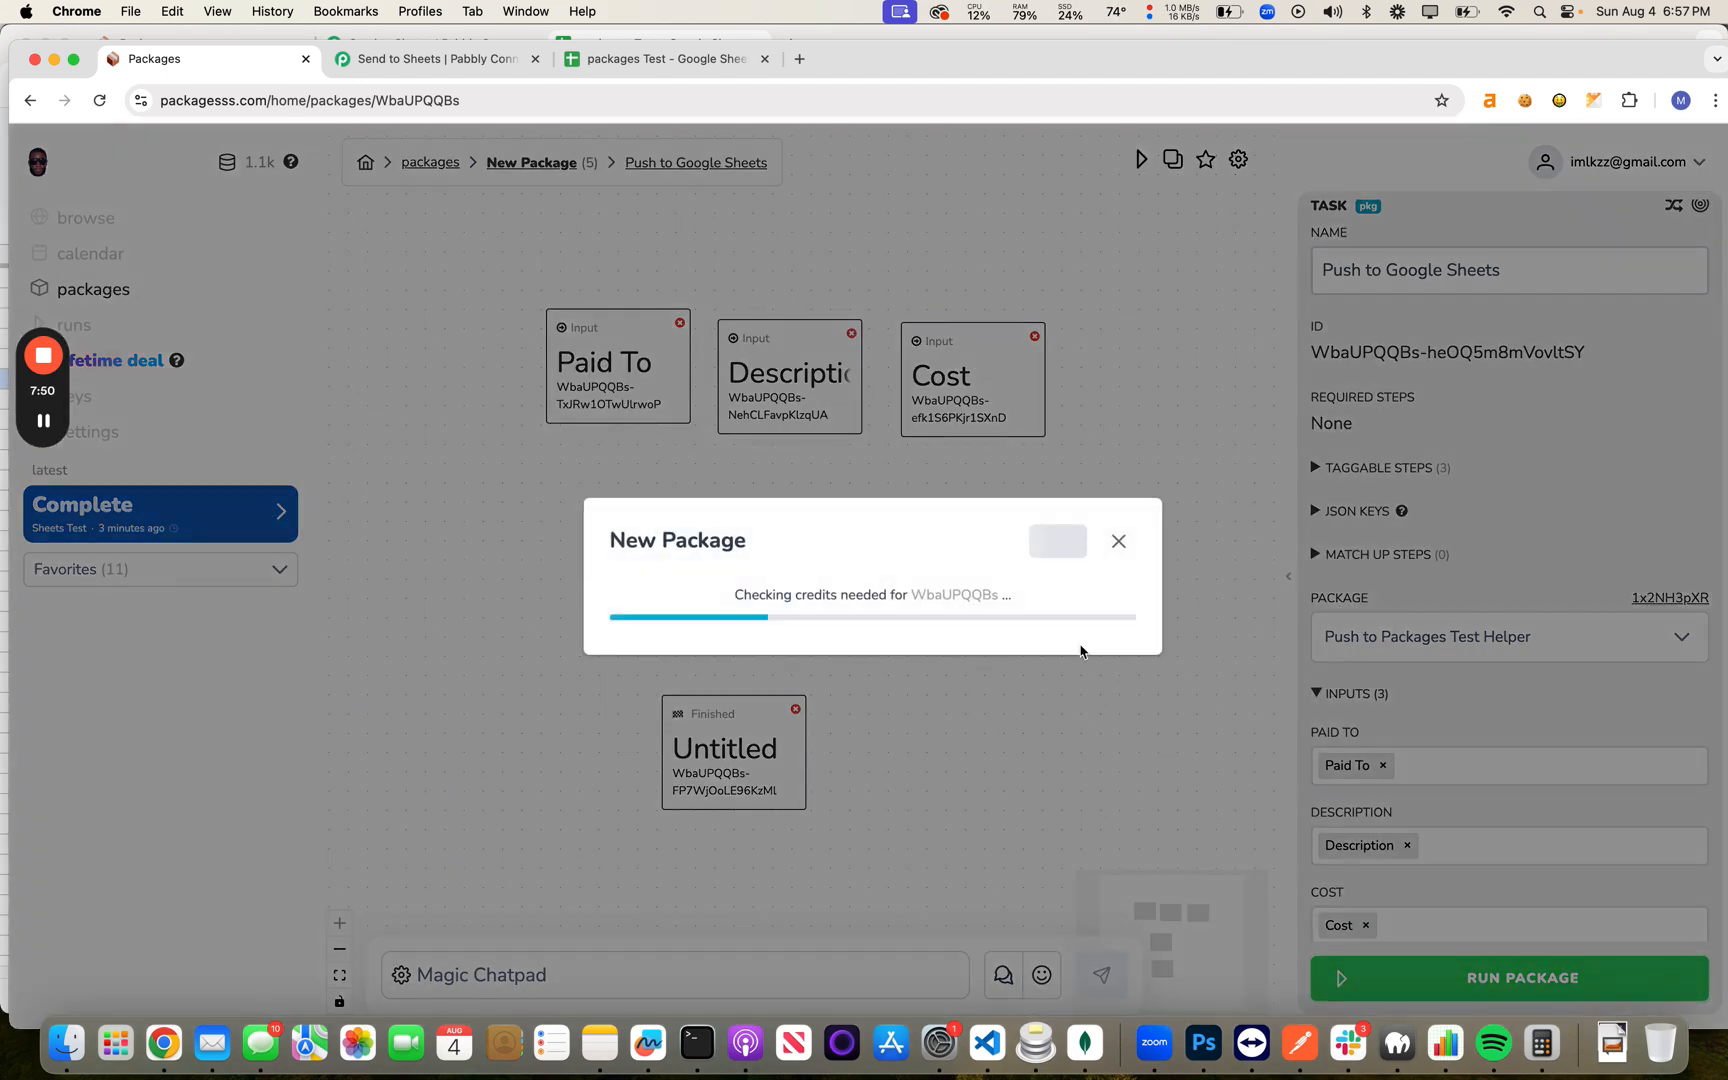
click(685, 426)
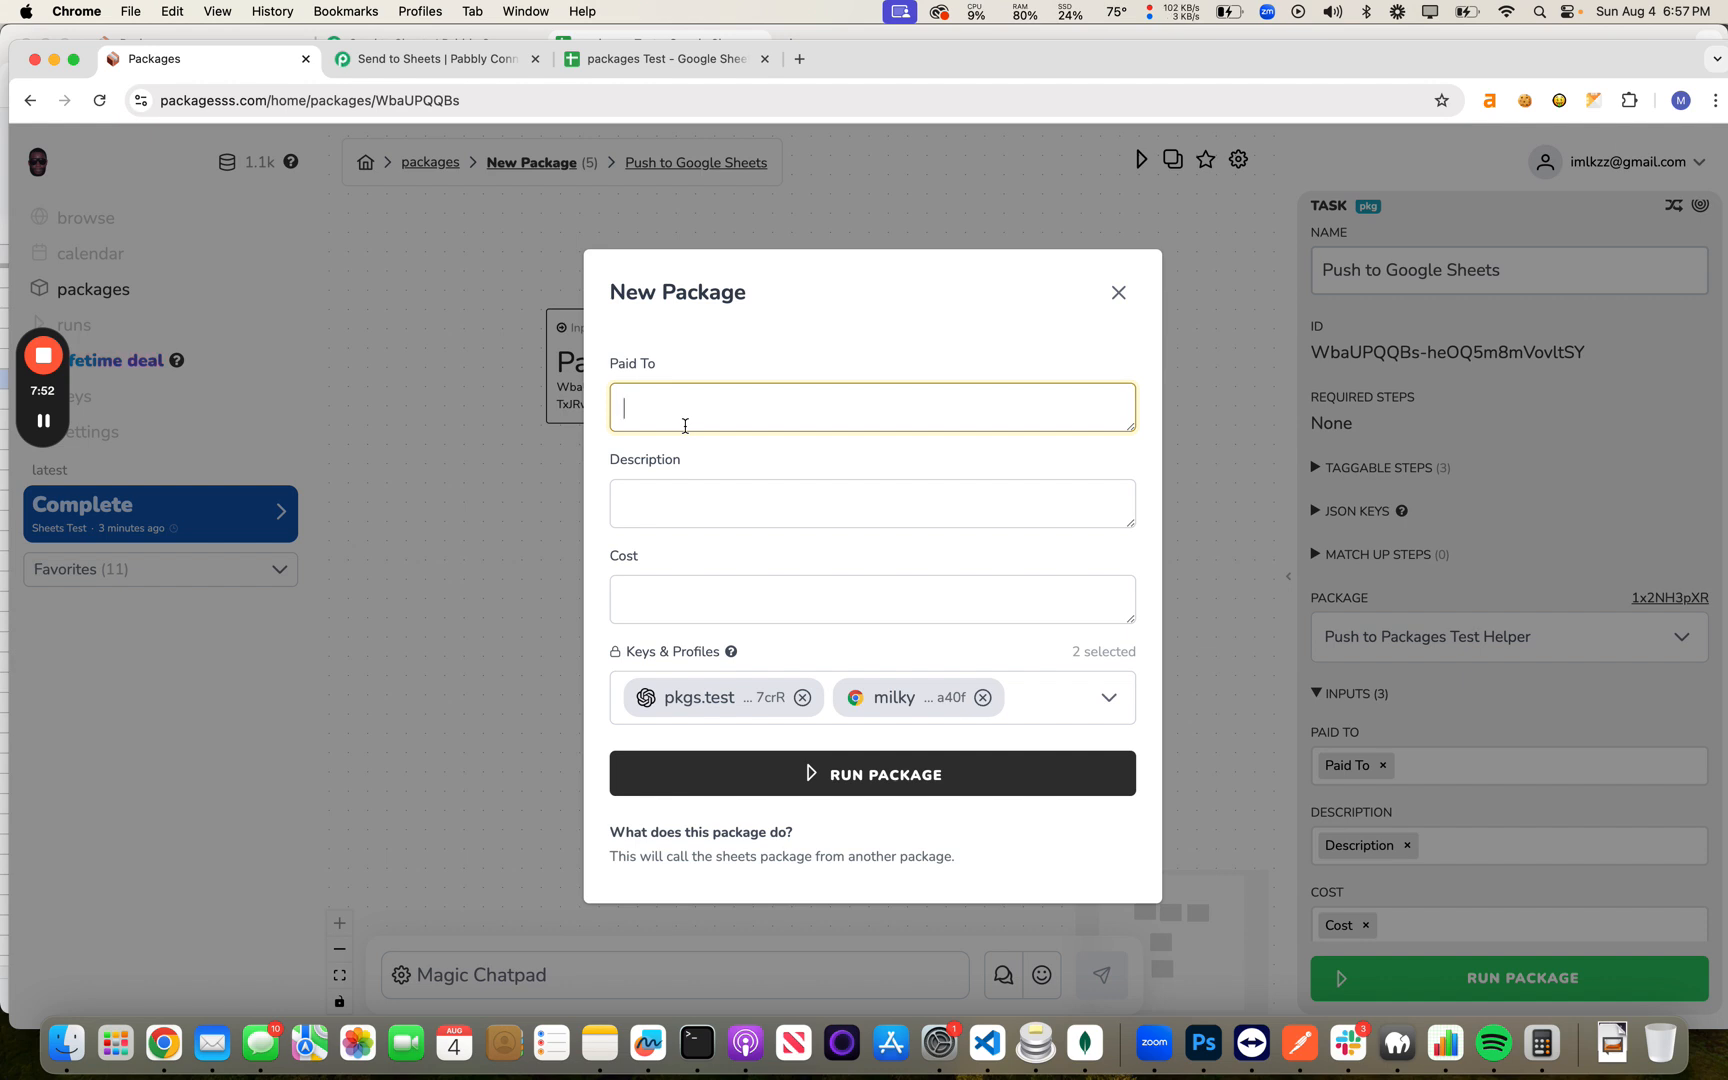
key(Tab)
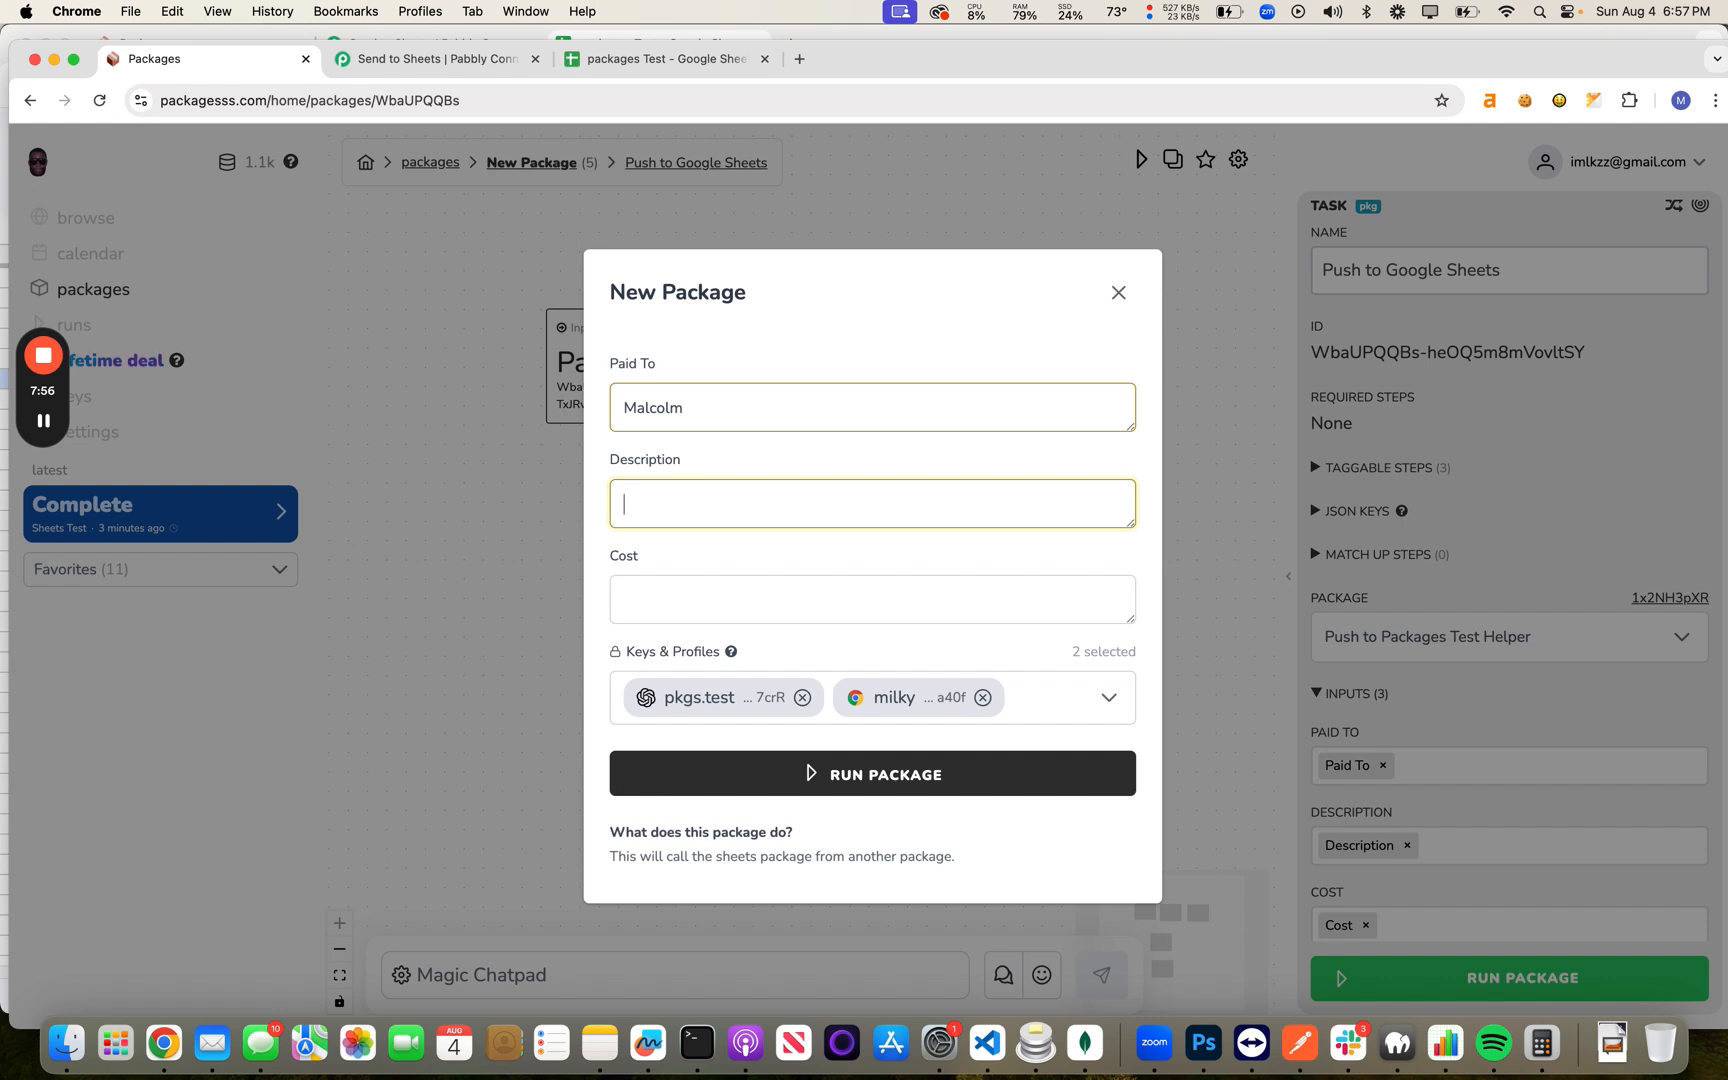
text(A toy car)
click(645, 587)
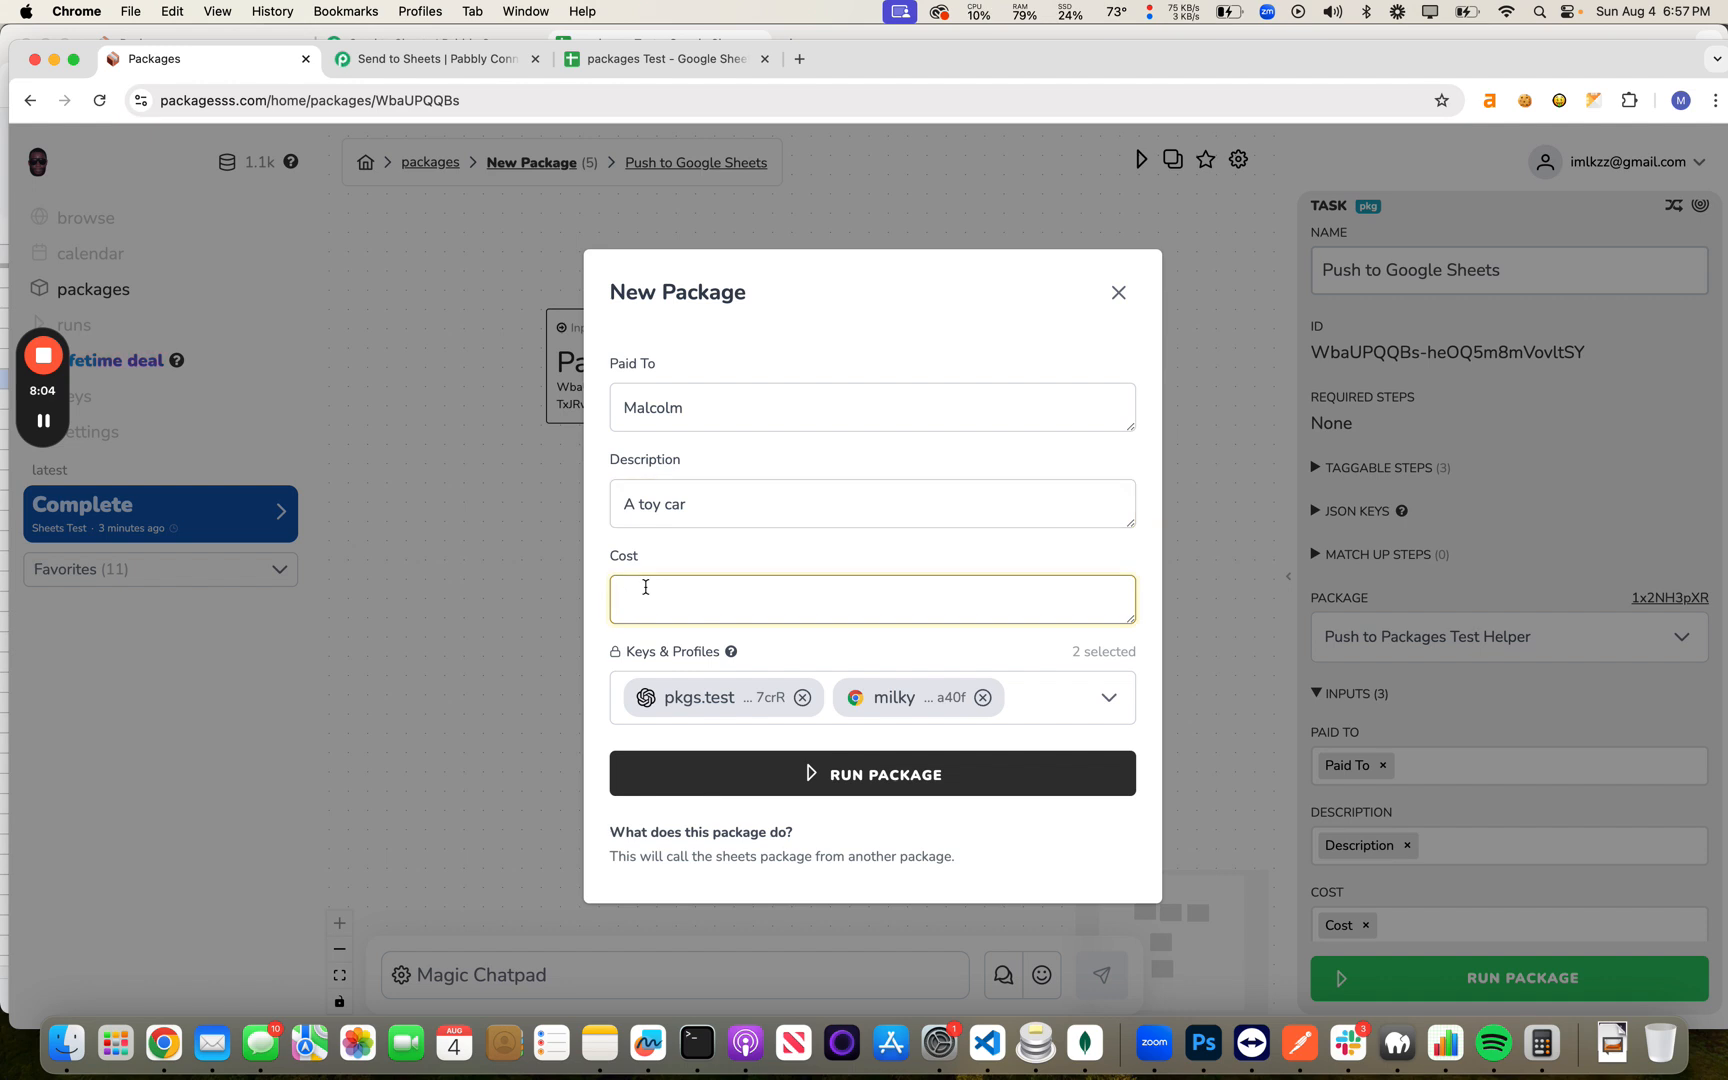
text($5545)
key(BackSpace)
key(BackSpace)
text(.00)
Step: Run New Package and check the packages Test spreadsheet in Google Sheets for the new row before returning to Packages
click(668, 775)
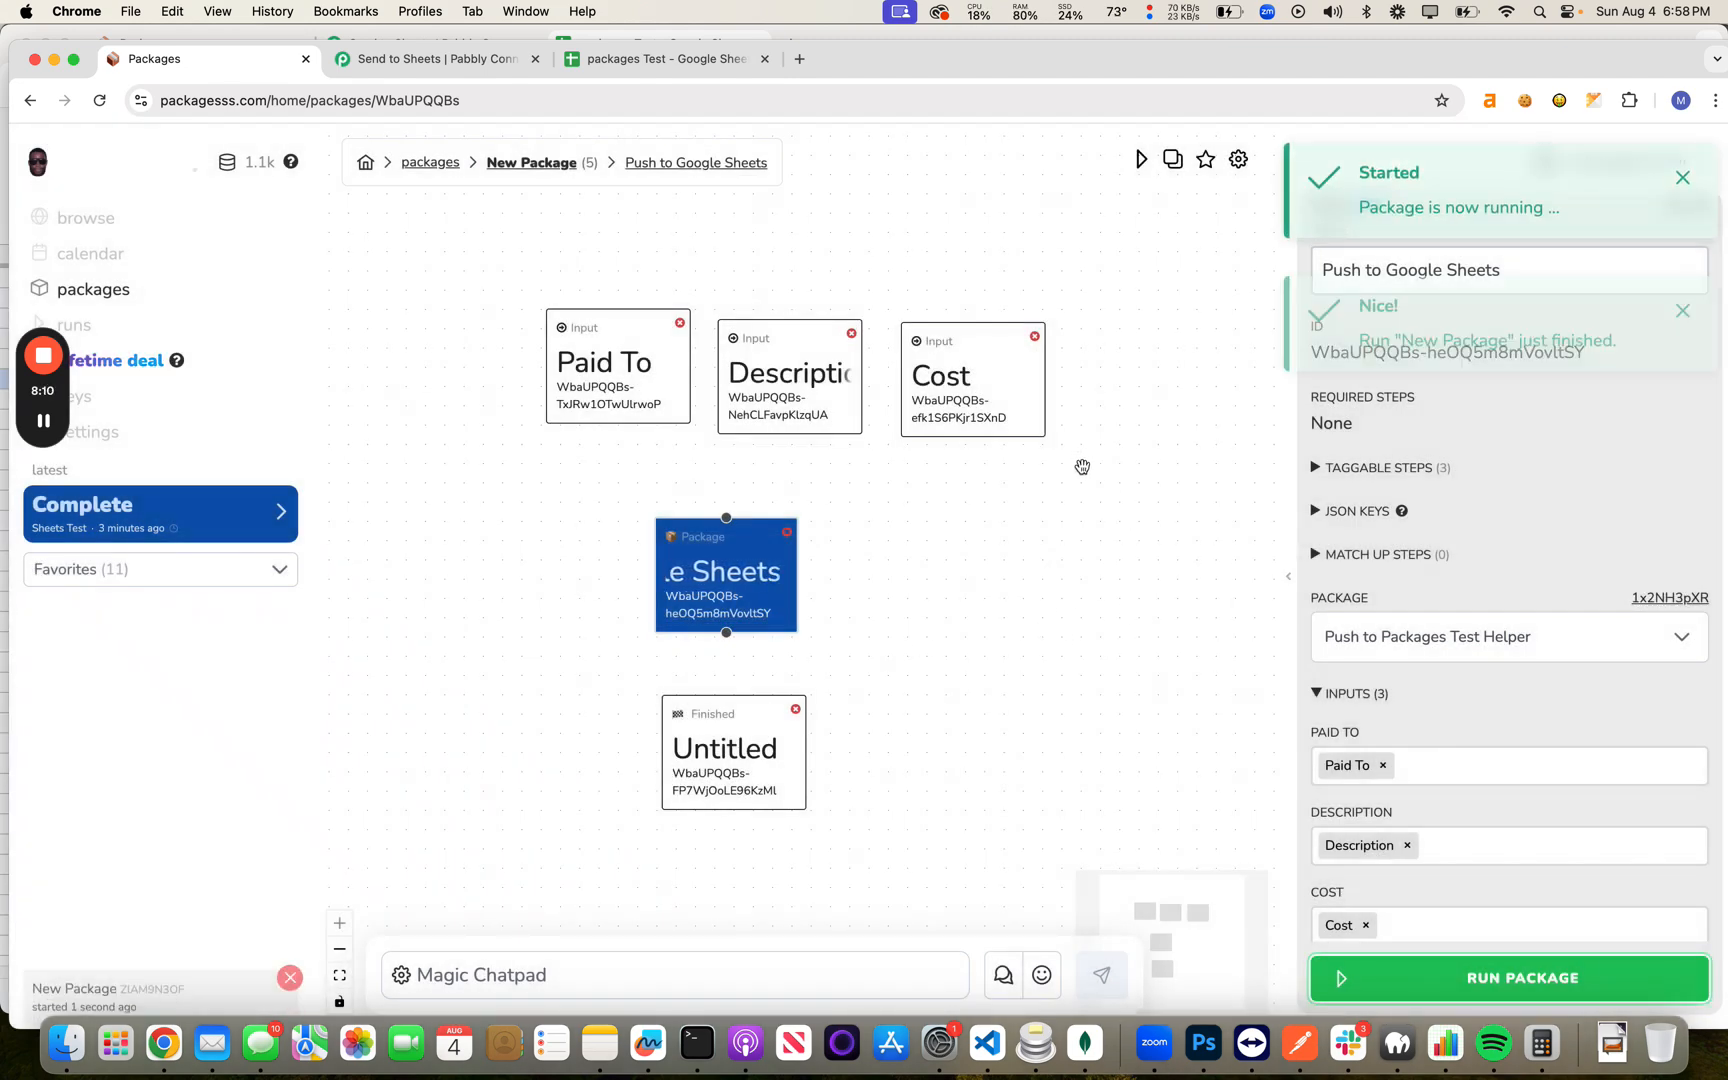
click(652, 58)
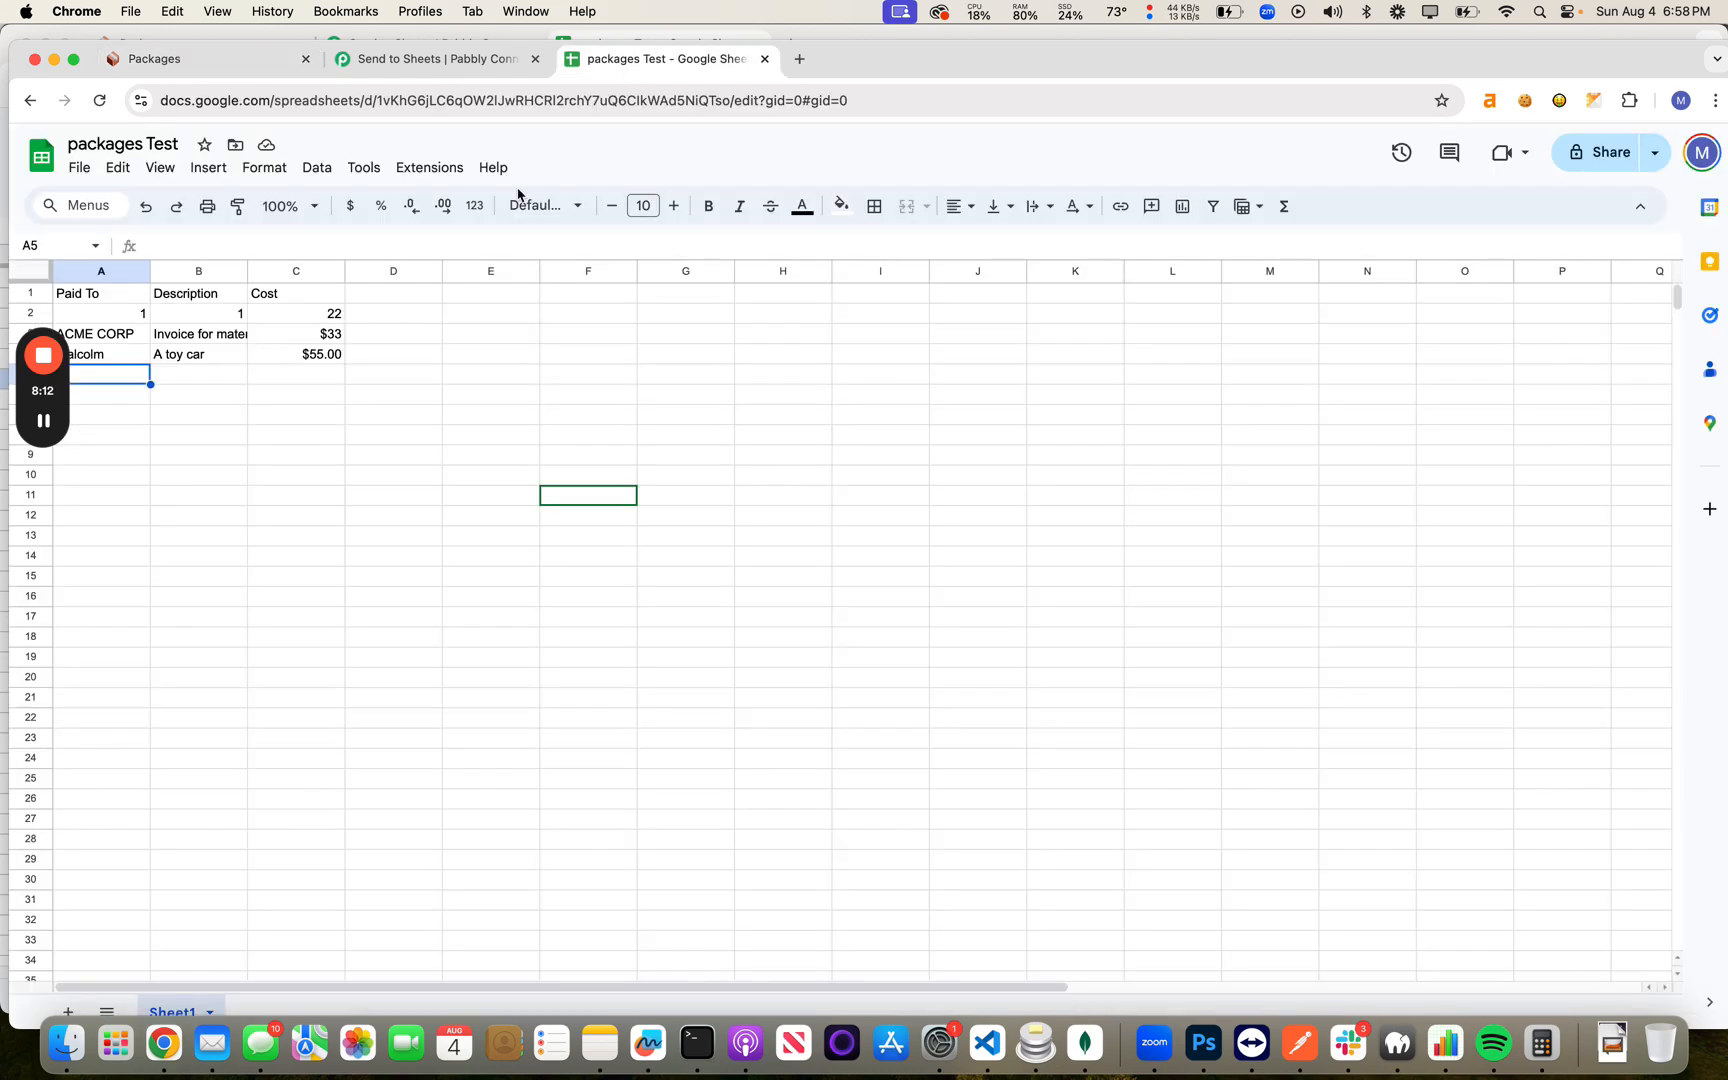
click(172, 70)
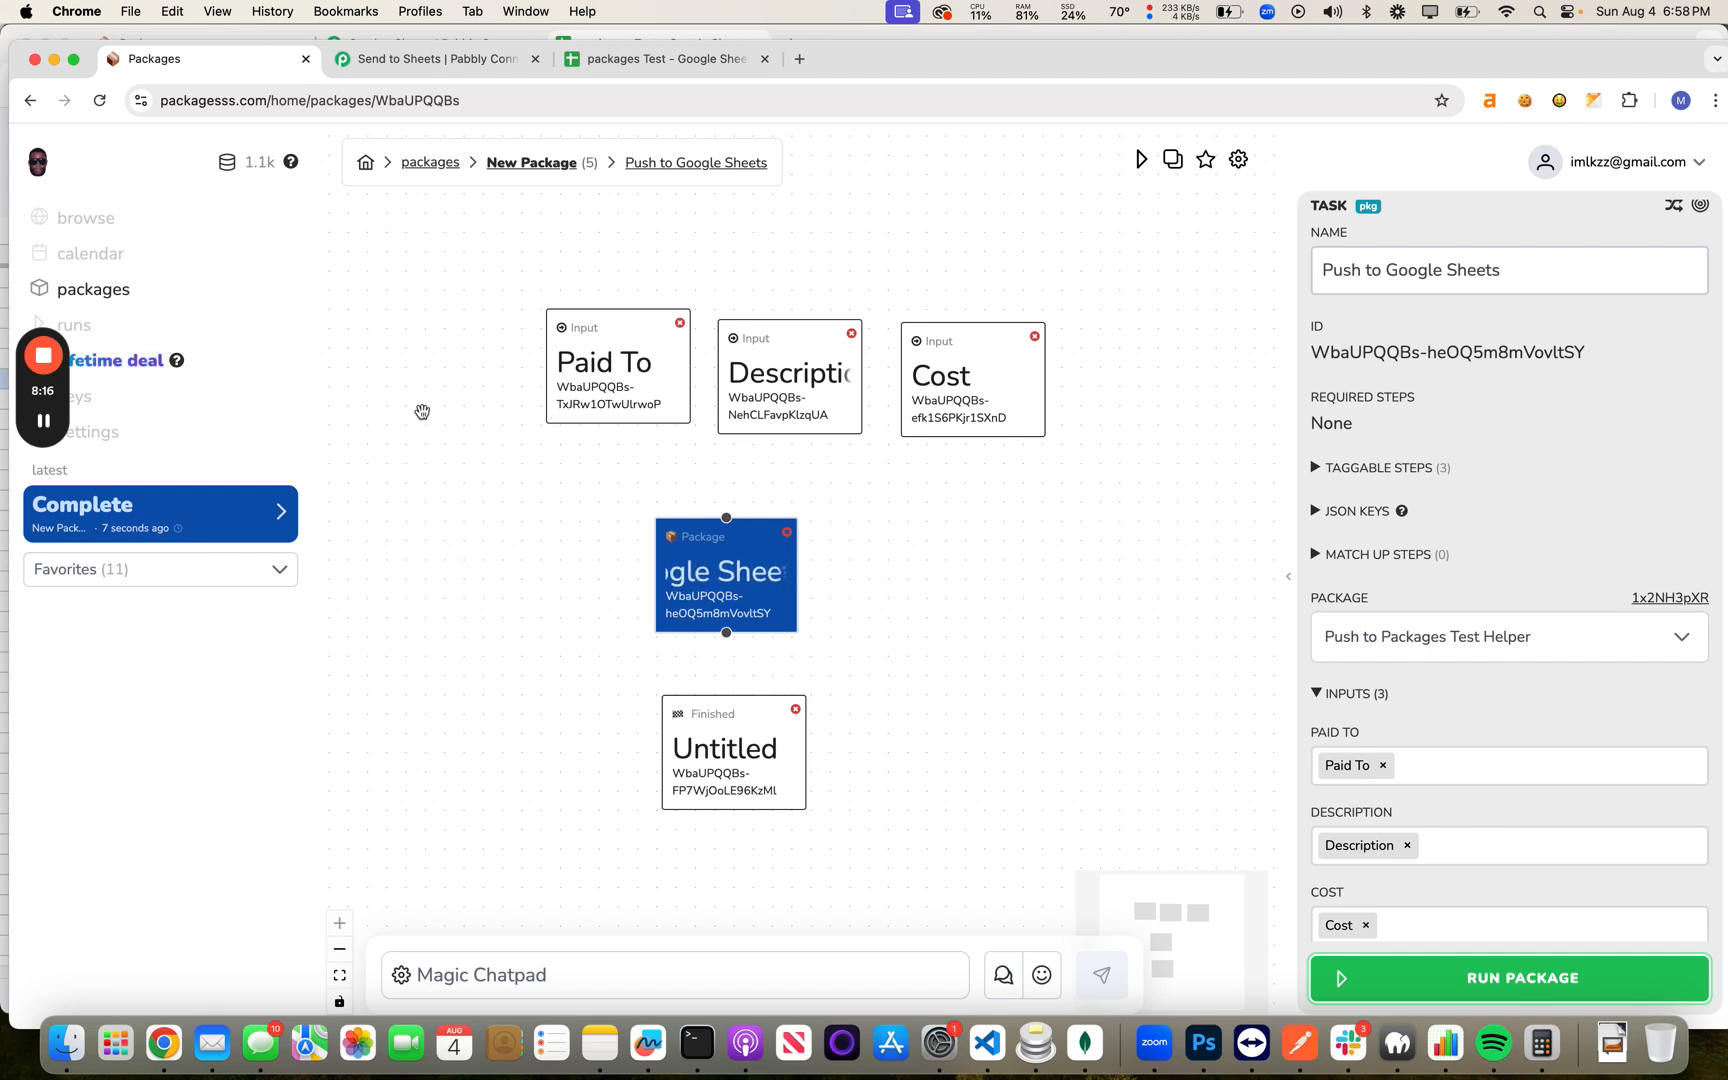